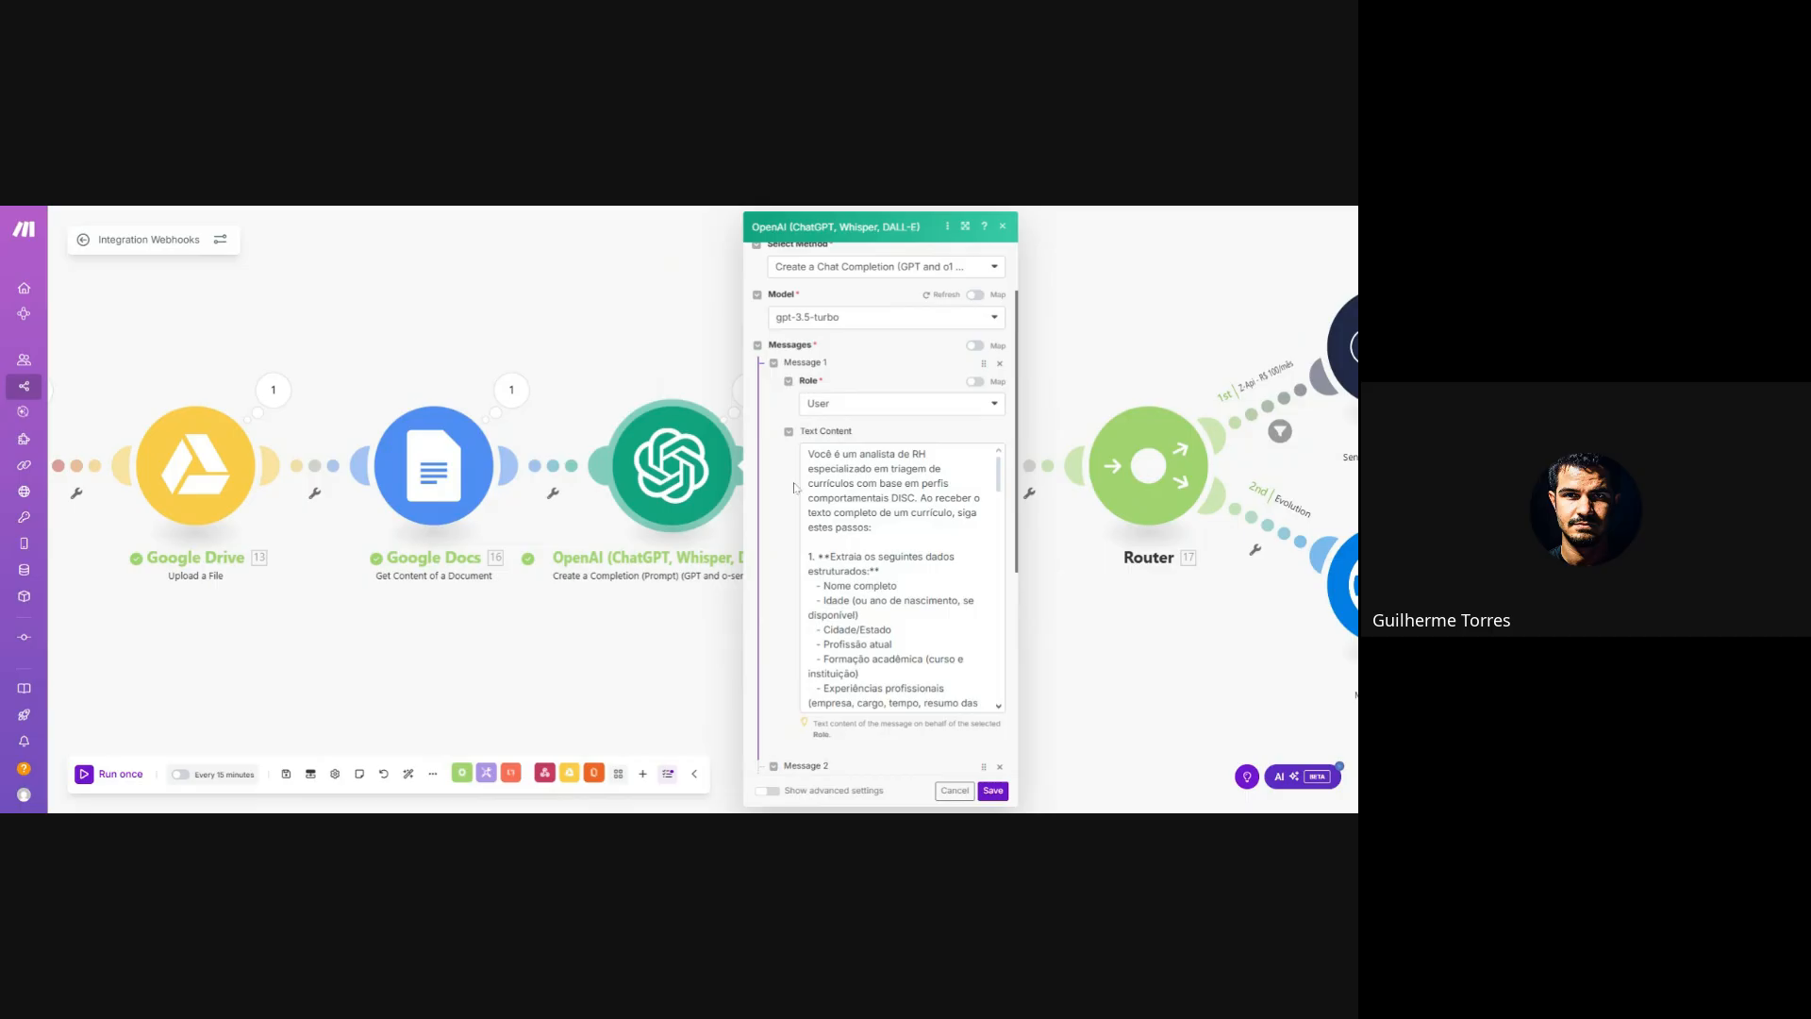
# - Read the opening of Message 1's text content, covering the HR analyst role and the DISC behavioural profile basis
pyautogui.click(811, 453)
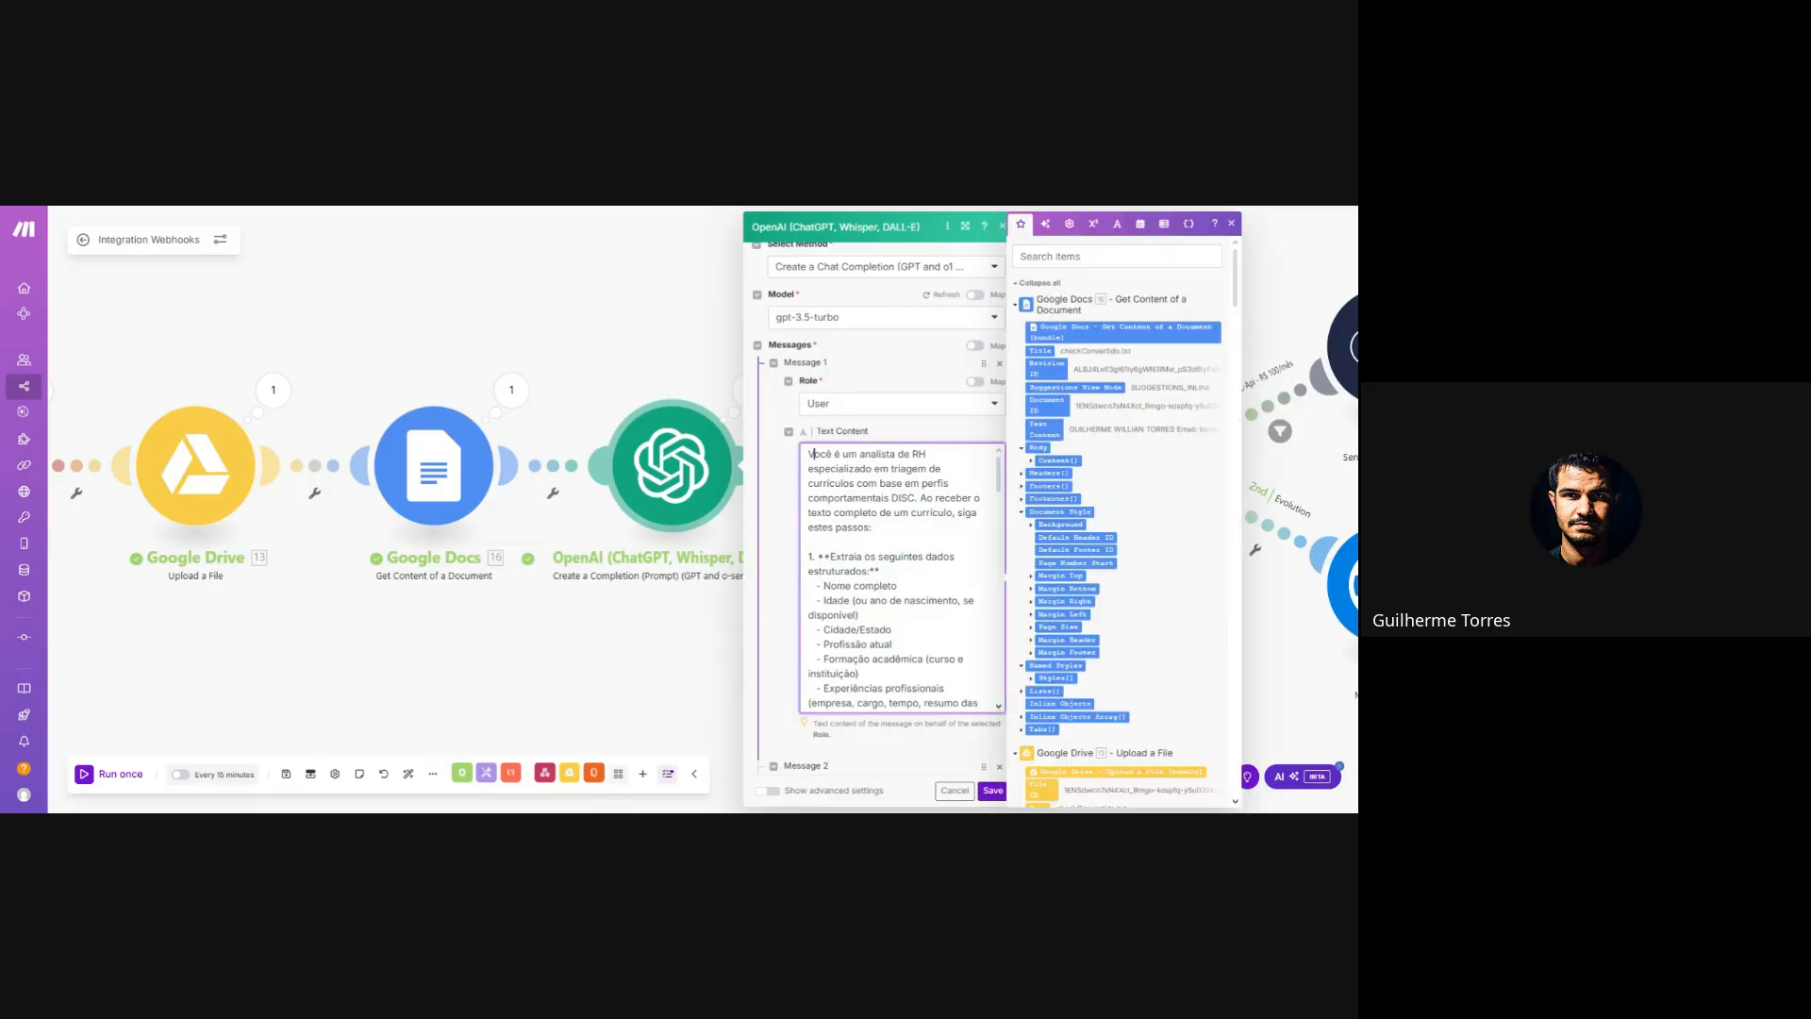
pyautogui.moveTo(812, 453); pyautogui.dragTo(929, 454)
pyautogui.click(823, 469)
pyautogui.doubleClick(902, 498)
pyautogui.click(891, 498)
pyautogui.doubleClick(896, 498)
pyautogui.click(918, 498)
pyautogui.moveTo(908, 498)
pyautogui.mouseDown()
pyautogui.moveTo(808, 498)
pyautogui.moveTo(922, 483)
pyautogui.mouseUp()
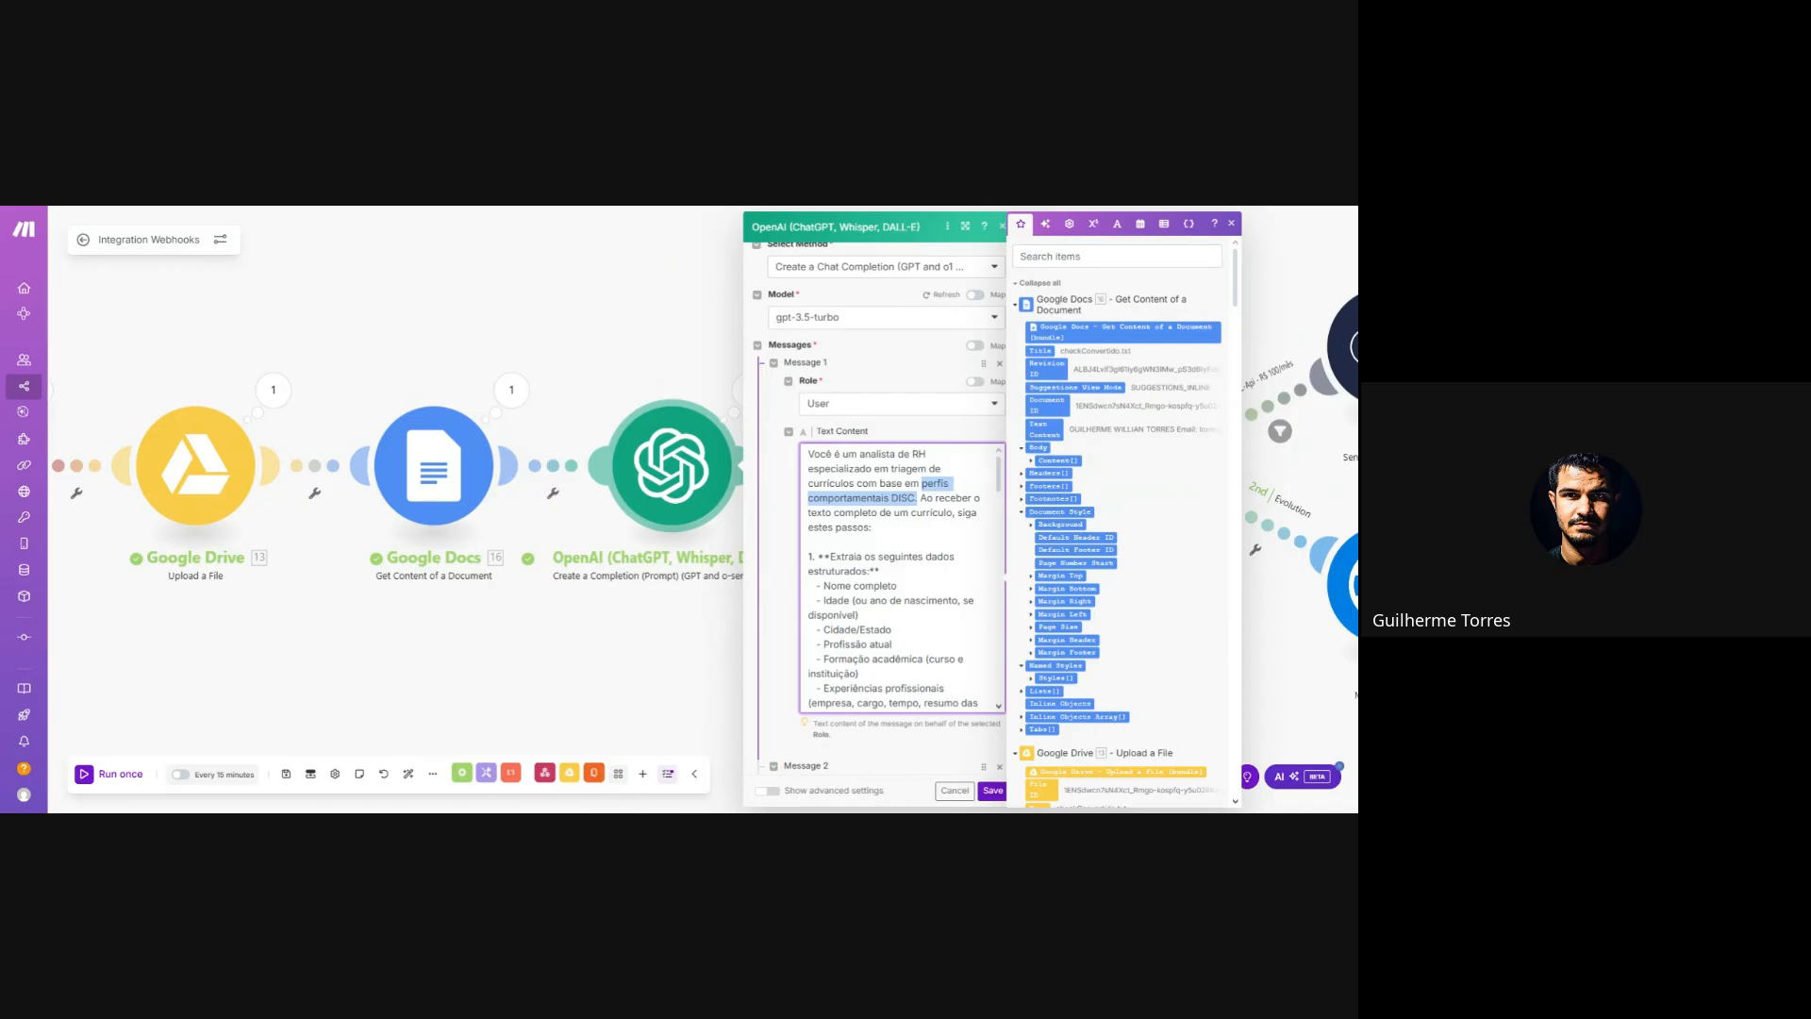
pyautogui.click(946, 513)
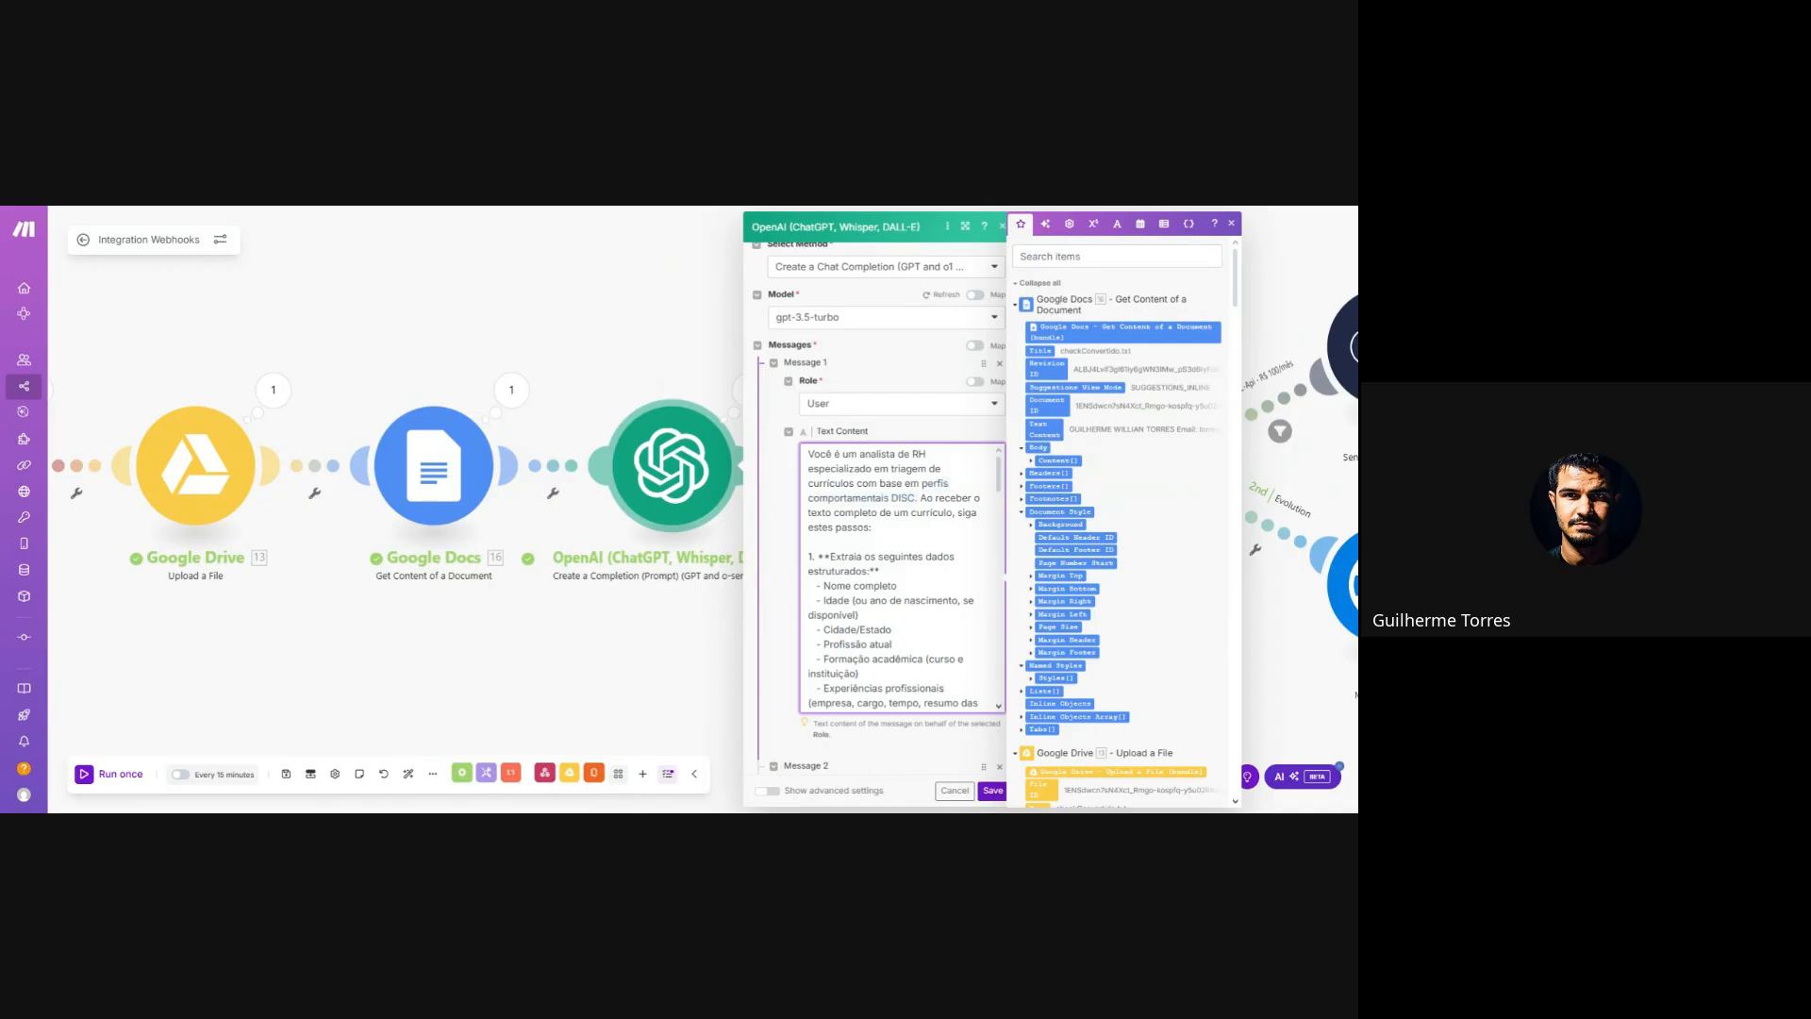
pyautogui.moveTo(921, 498); pyautogui.dragTo(871, 527)
pyautogui.click(872, 527)
# - Review the prompt's list of structured candidate data to extract, from work experience and languages through soft skills
pyautogui.scroll(-2, 901, 575)
pyautogui.moveTo(824, 508); pyautogui.dragTo(823, 549)
pyautogui.scroll(-1, 901, 575)
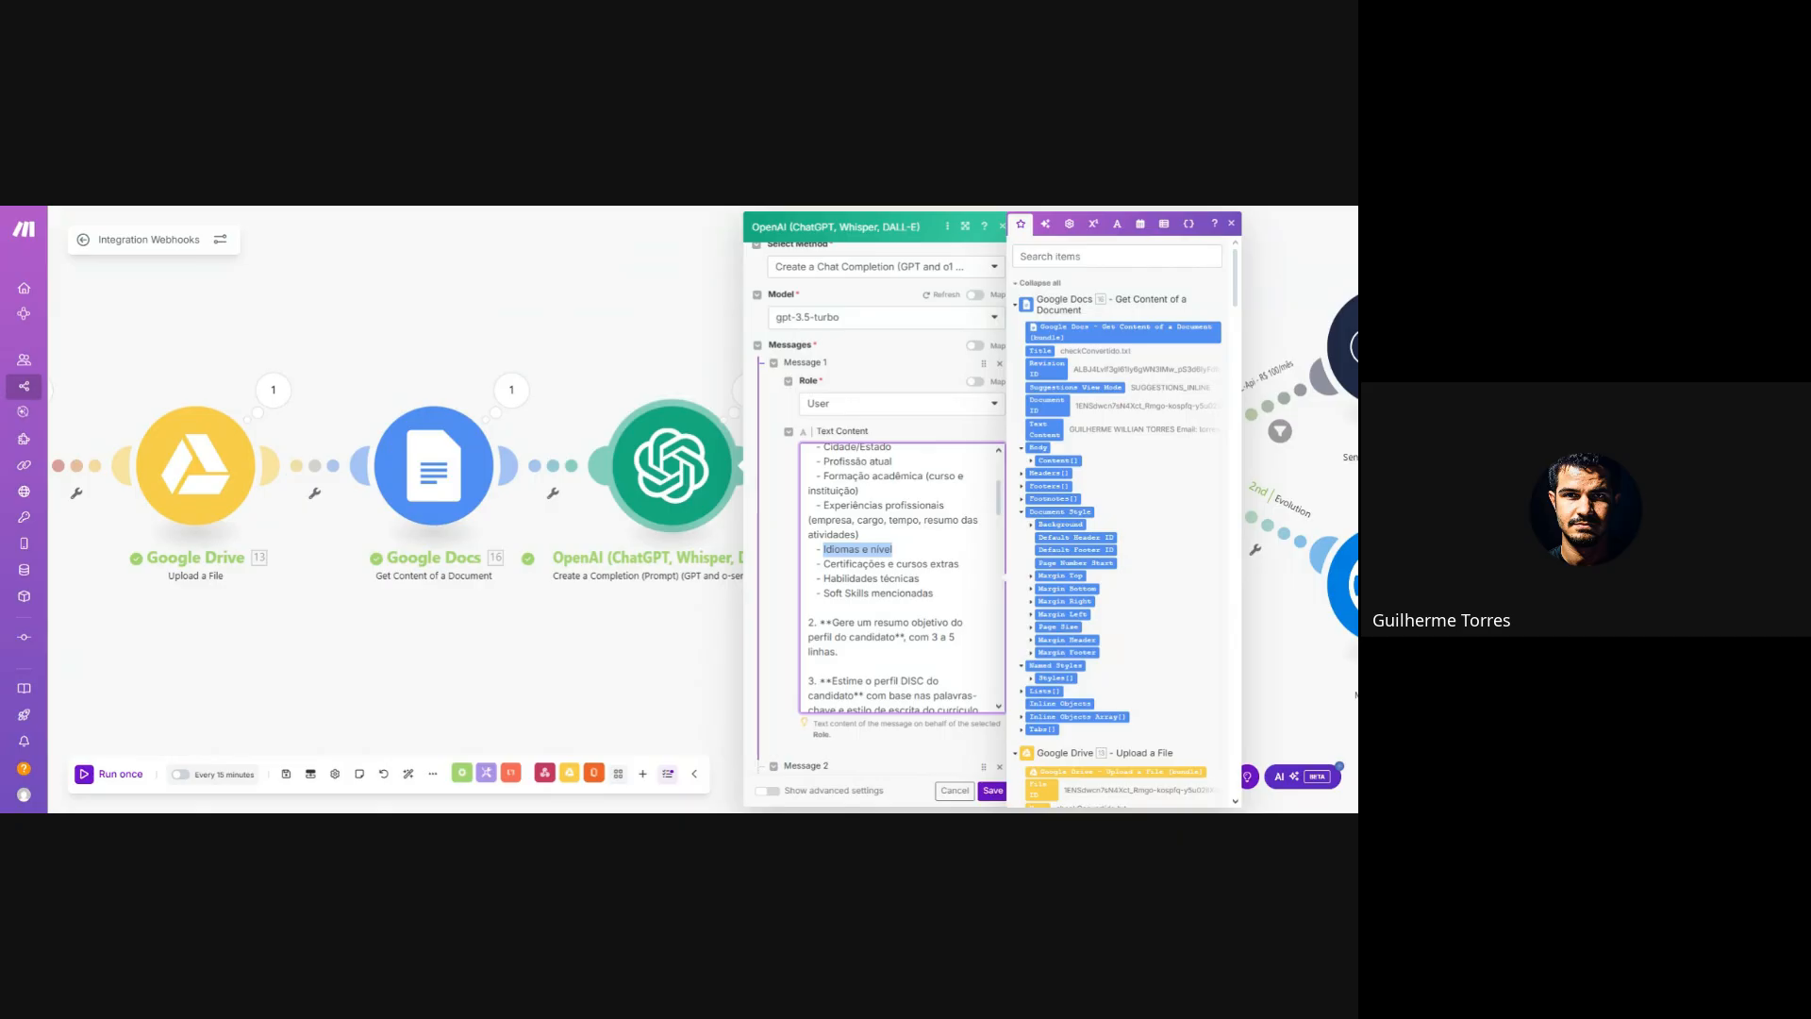
pyautogui.moveTo(830, 563); pyautogui.dragTo(948, 563)
pyautogui.moveTo(830, 578)
pyautogui.mouseDown()
pyautogui.moveTo(934, 592)
pyautogui.moveTo(808, 607)
pyautogui.moveTo(811, 592)
pyautogui.mouseUp()
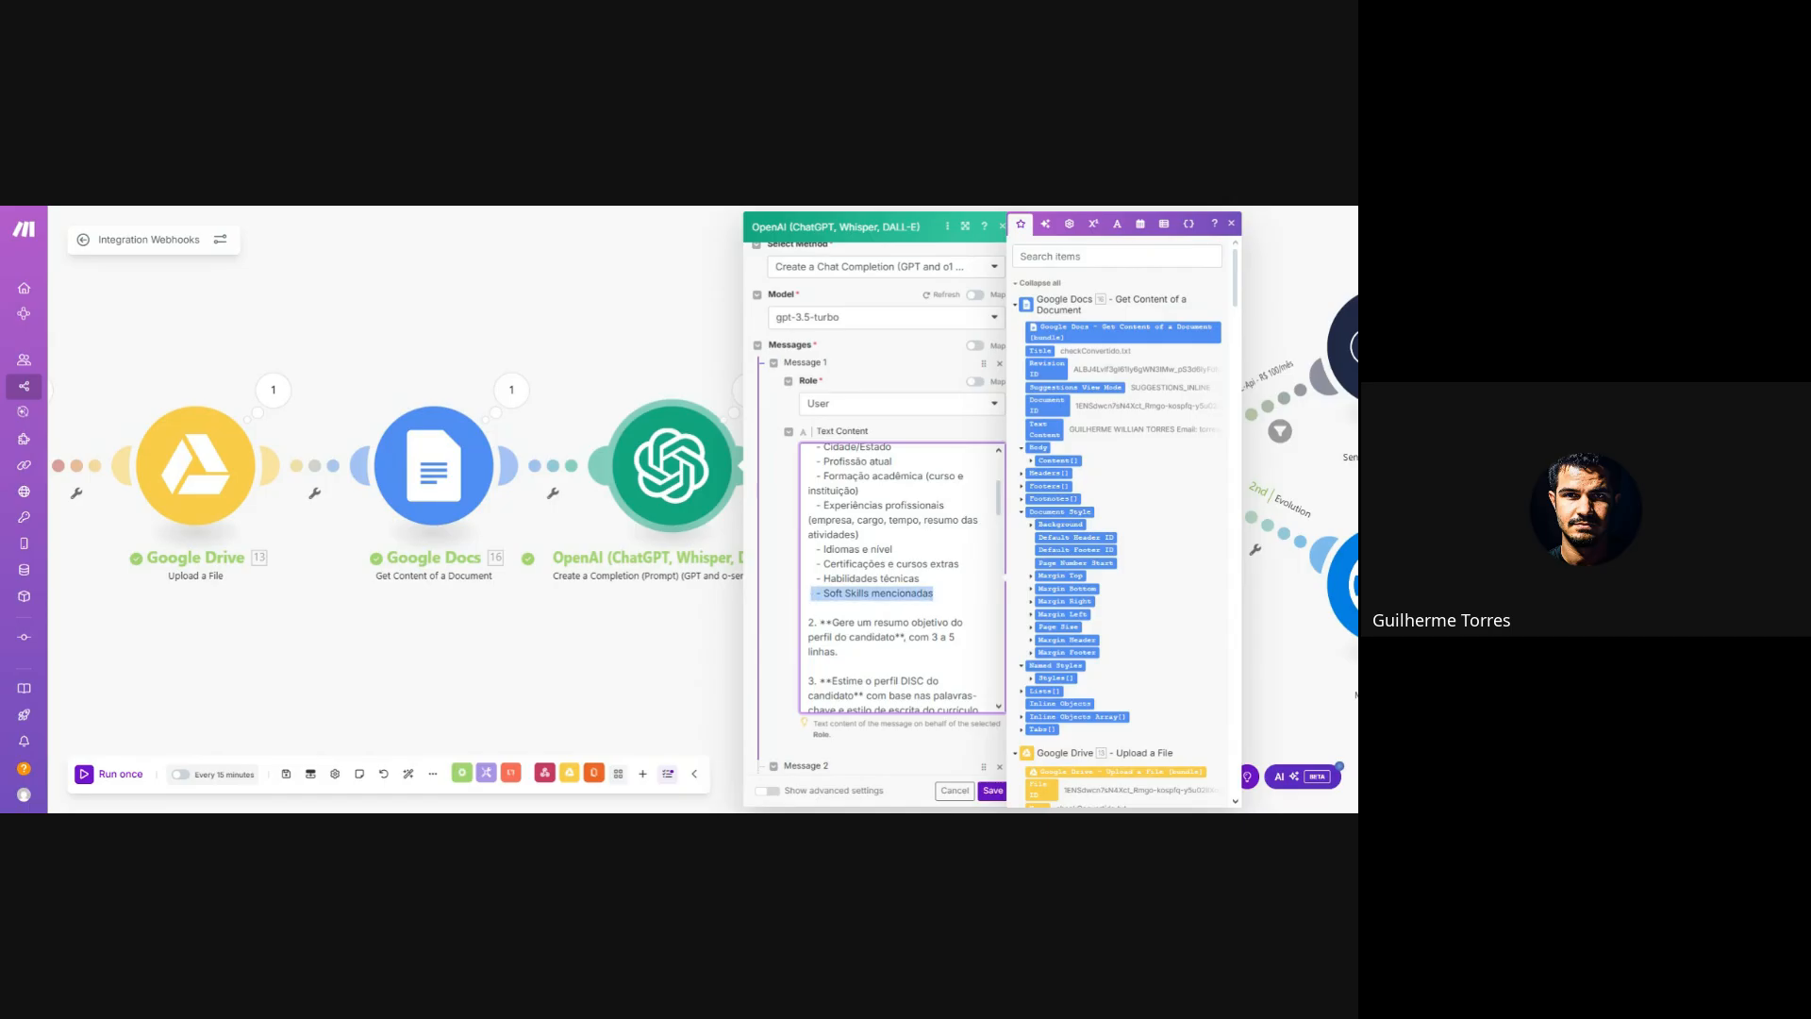
pyautogui.click(934, 592)
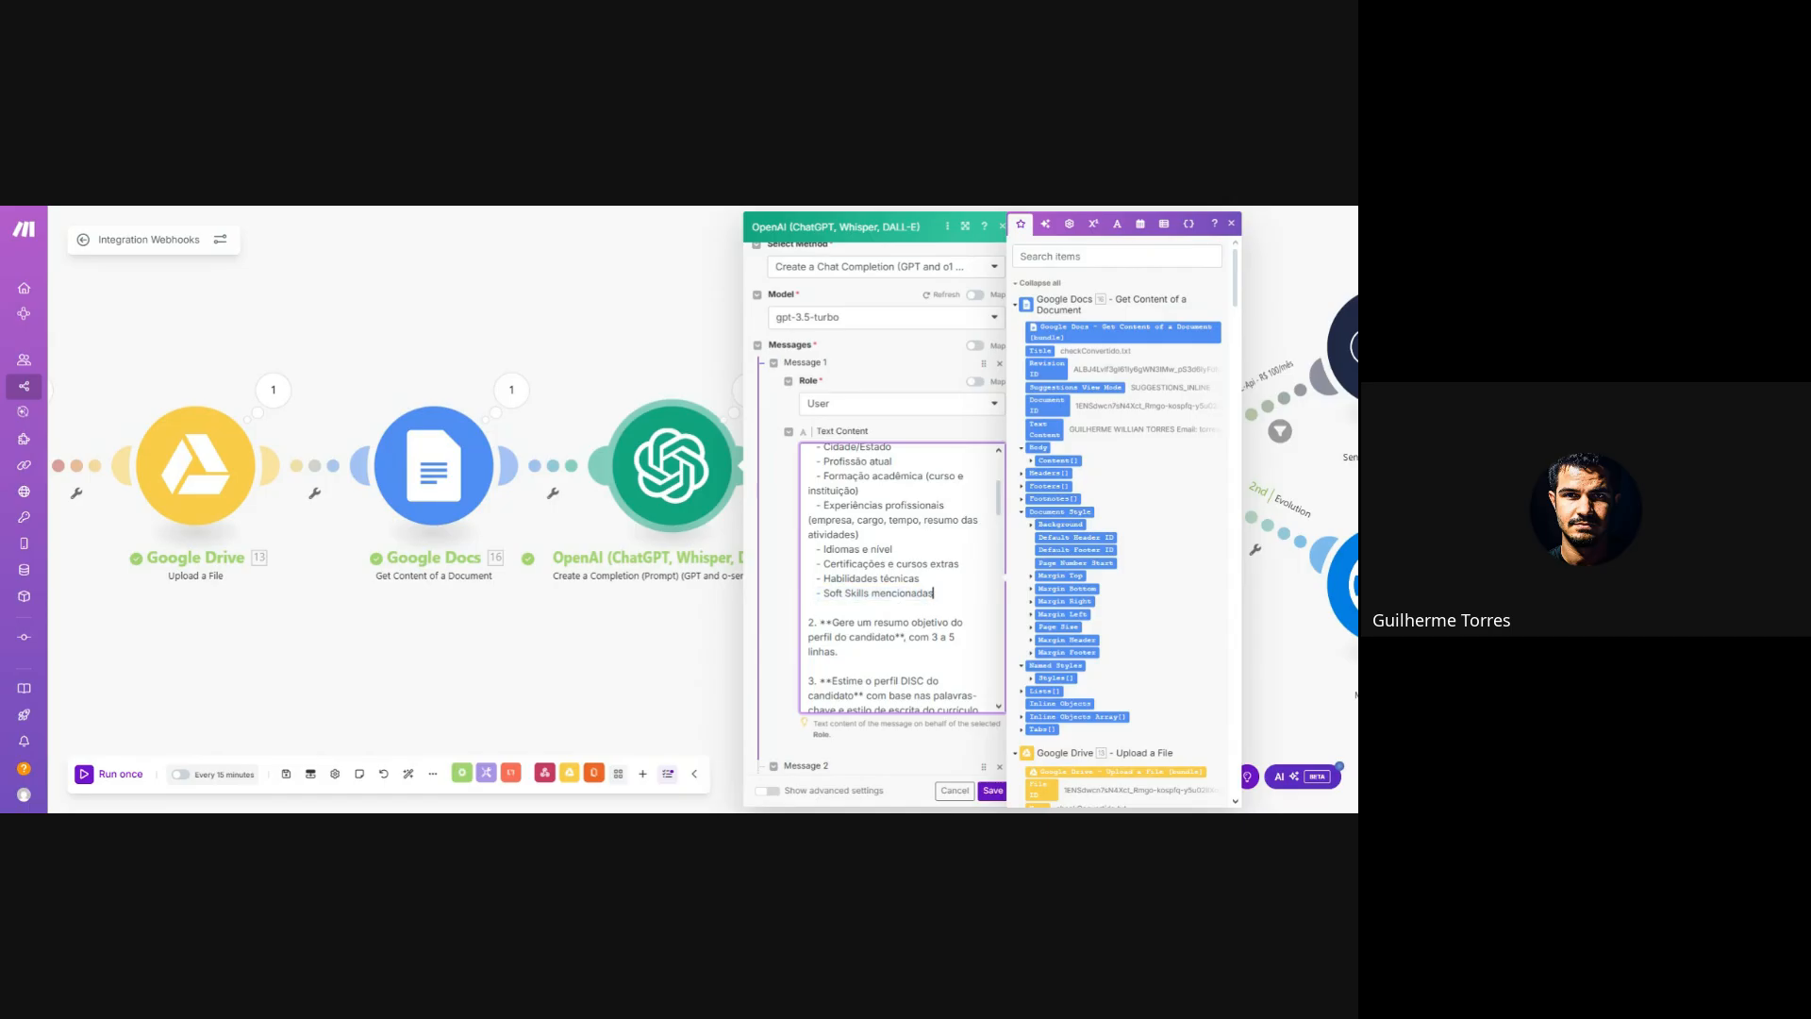
# - Examine item 2 of the prompt, the instruction to generate an objective summary of the candidate's profile
pyautogui.scroll(-1, 900, 576)
pyautogui.moveTo(838, 561); pyautogui.dragTo(807, 531)
pyautogui.click(837, 560)
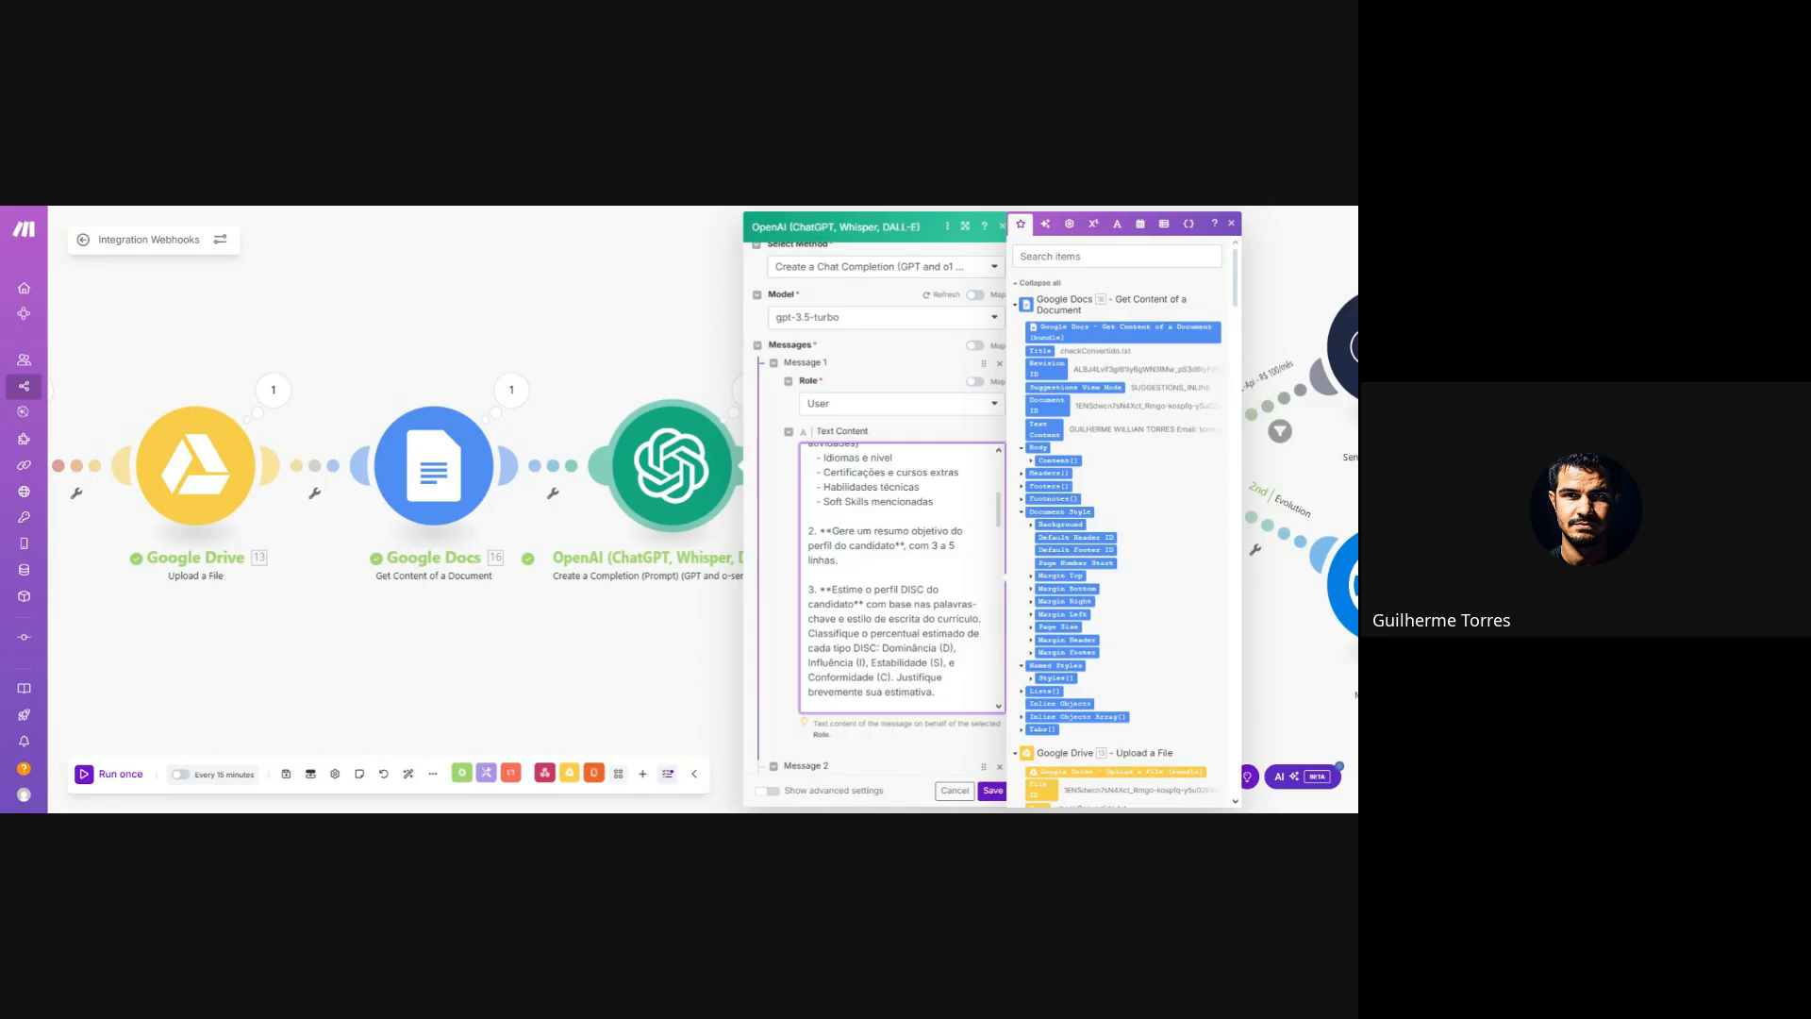
pyautogui.moveTo(838, 561); pyautogui.dragTo(909, 546)
pyautogui.click(908, 546)
pyautogui.moveTo(909, 546); pyautogui.dragTo(837, 560)
pyautogui.click(838, 561)
# - Examine item 3 of the prompt, the instruction for estimating and justifying the candidate's DISC profile
pyautogui.scroll(-2, 900, 575)
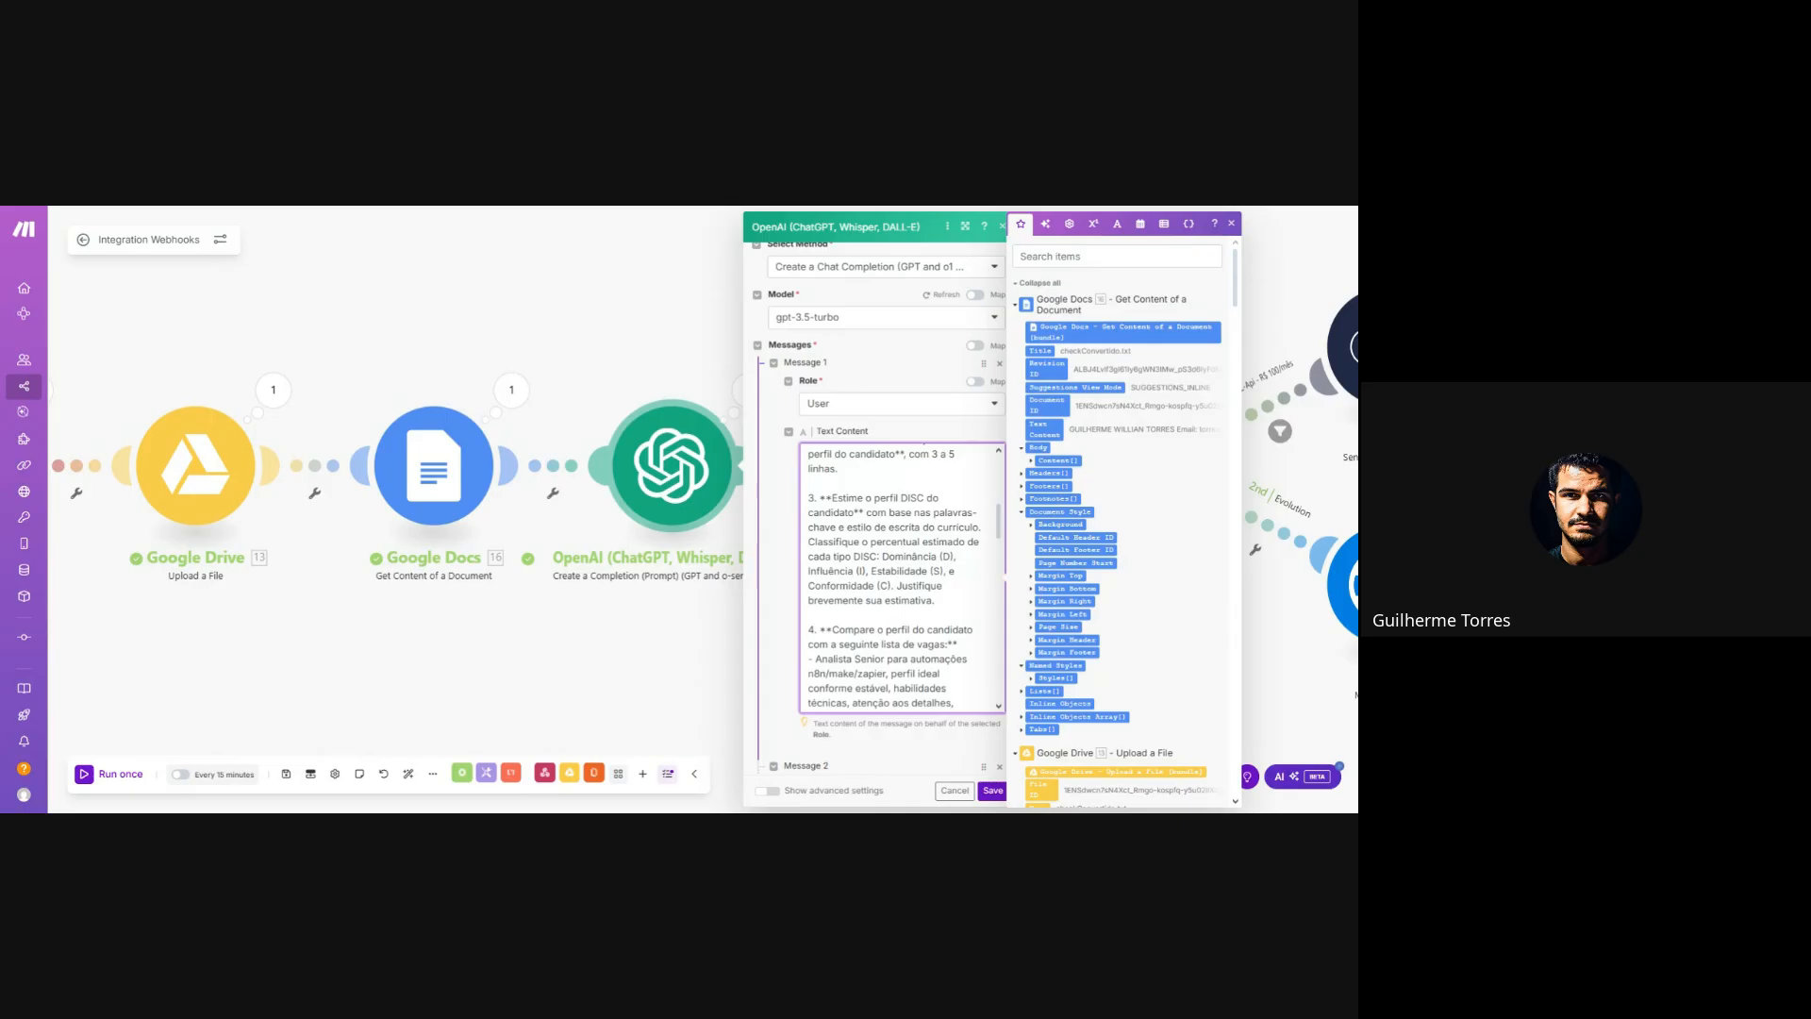
pyautogui.moveTo(809, 498); pyautogui.dragTo(864, 512)
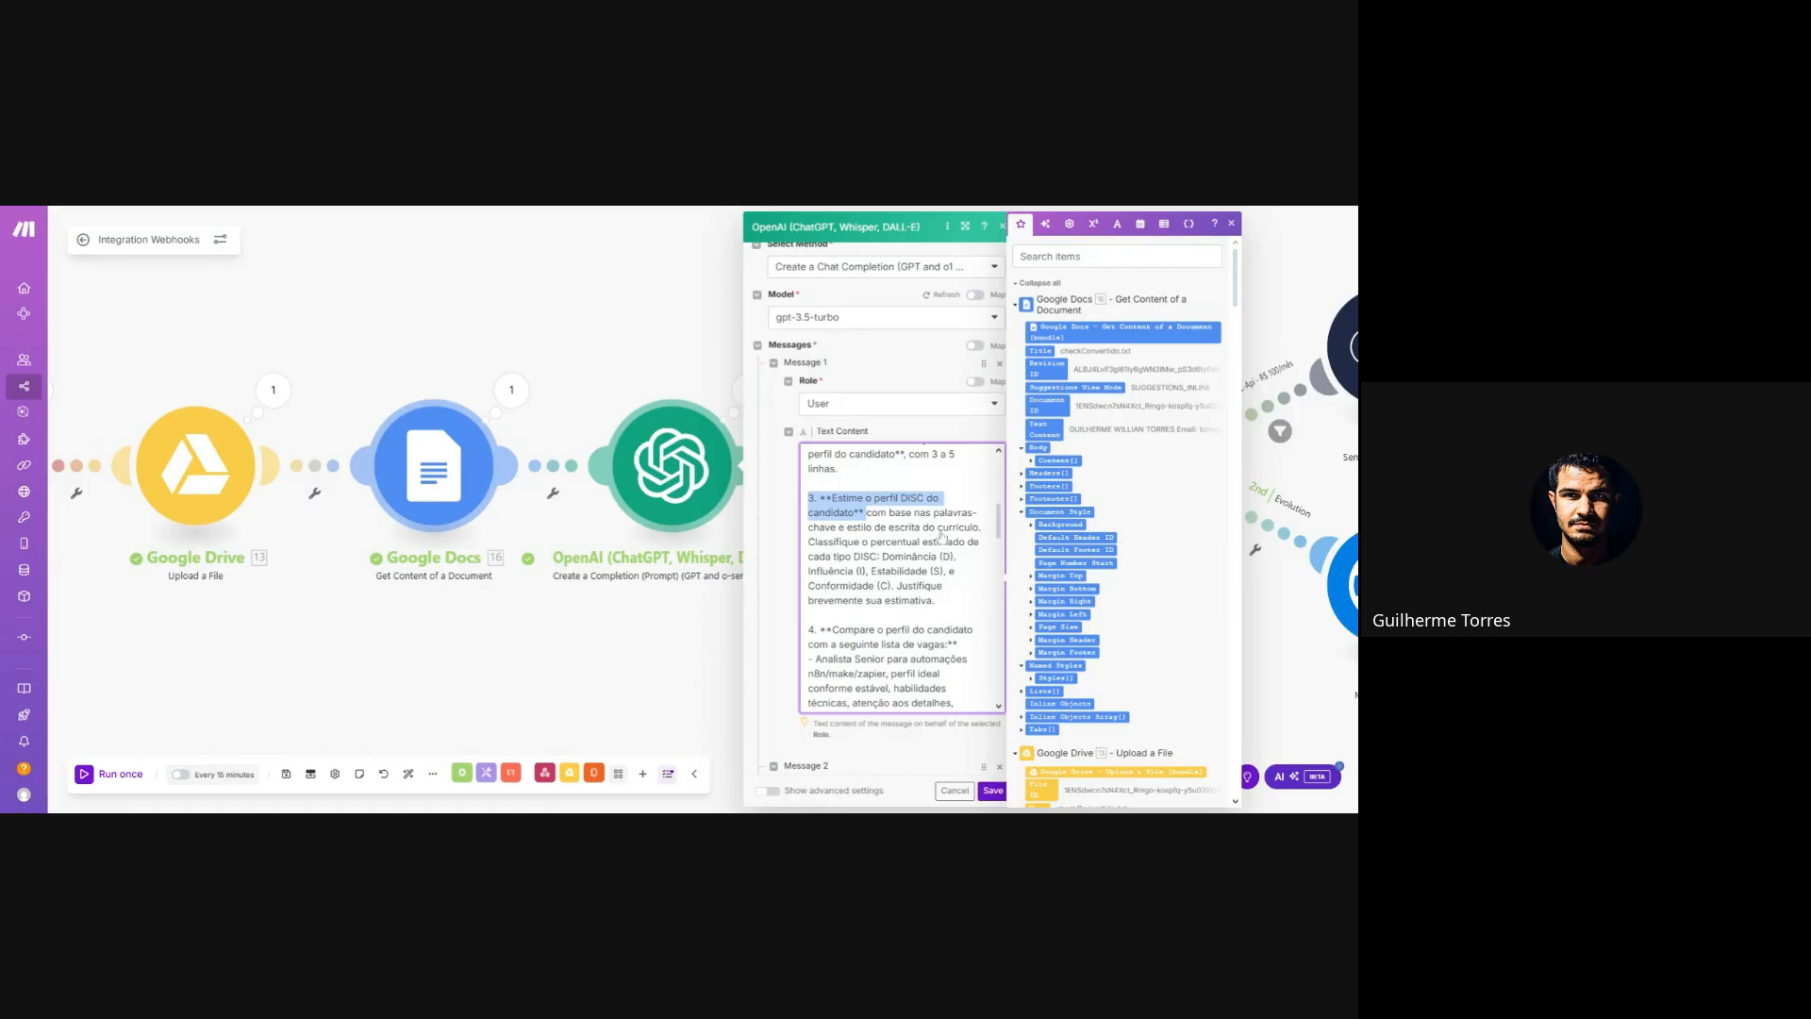
pyautogui.click(918, 512)
pyautogui.doubleClick(875, 512)
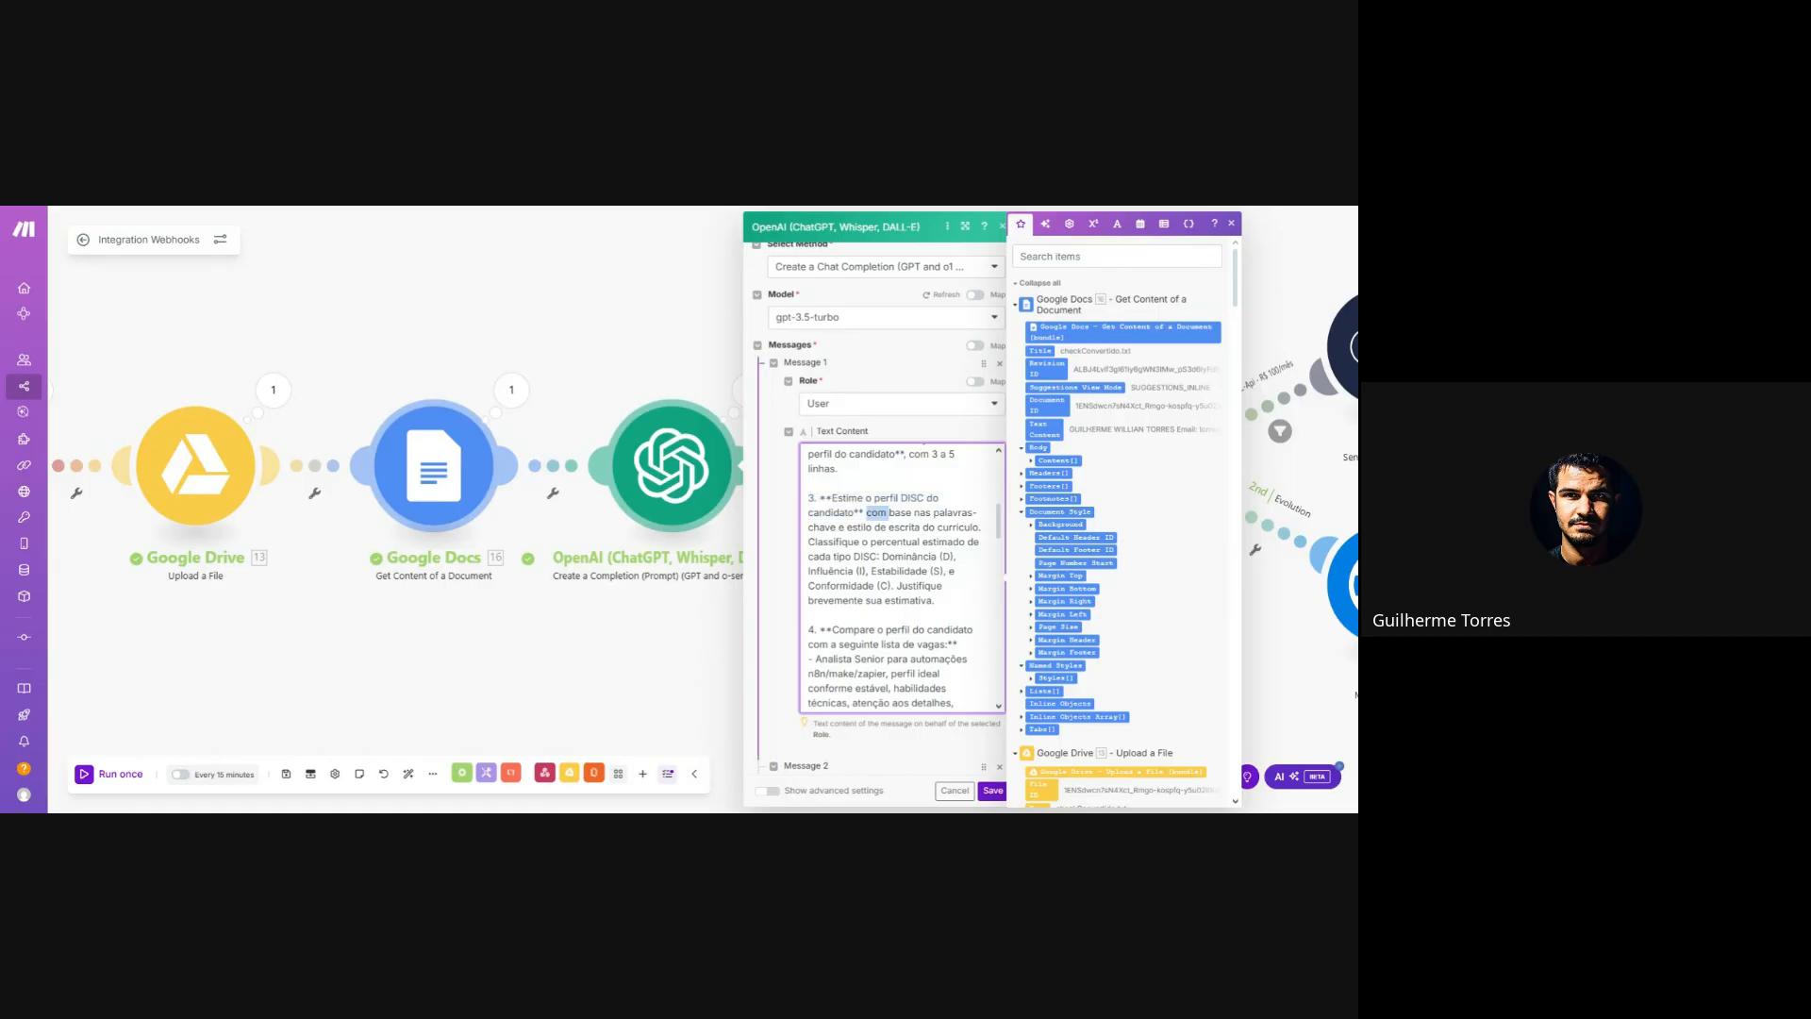
pyautogui.click(887, 512)
pyautogui.moveTo(935, 601)
pyautogui.mouseDown()
pyautogui.moveTo(804, 506)
pyautogui.moveTo(981, 544)
pyautogui.moveTo(935, 601)
pyautogui.moveTo(808, 497)
pyautogui.moveTo(945, 514)
pyautogui.moveTo(934, 601)
pyautogui.mouseUp()
pyautogui.click(808, 497)
pyautogui.click(934, 600)
pyautogui.click(809, 497)
pyautogui.click(934, 601)
pyautogui.moveTo(808, 497); pyautogui.dragTo(934, 601)
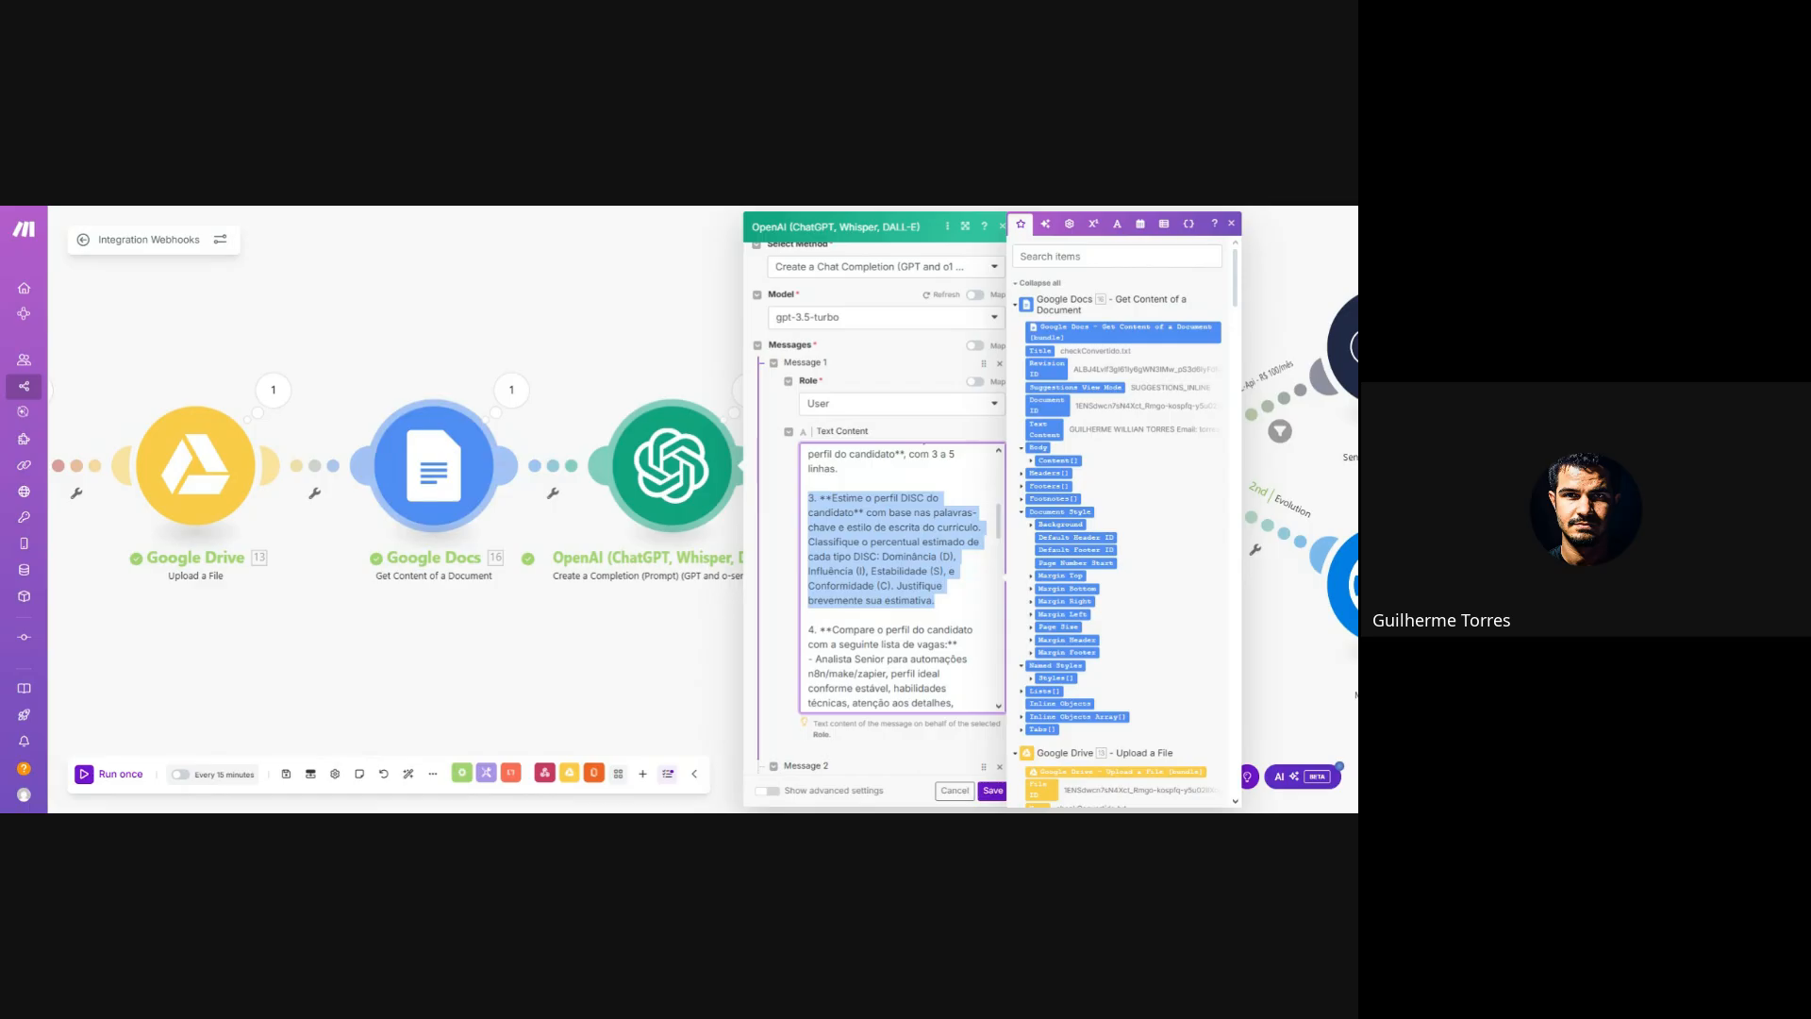
pyautogui.click(934, 601)
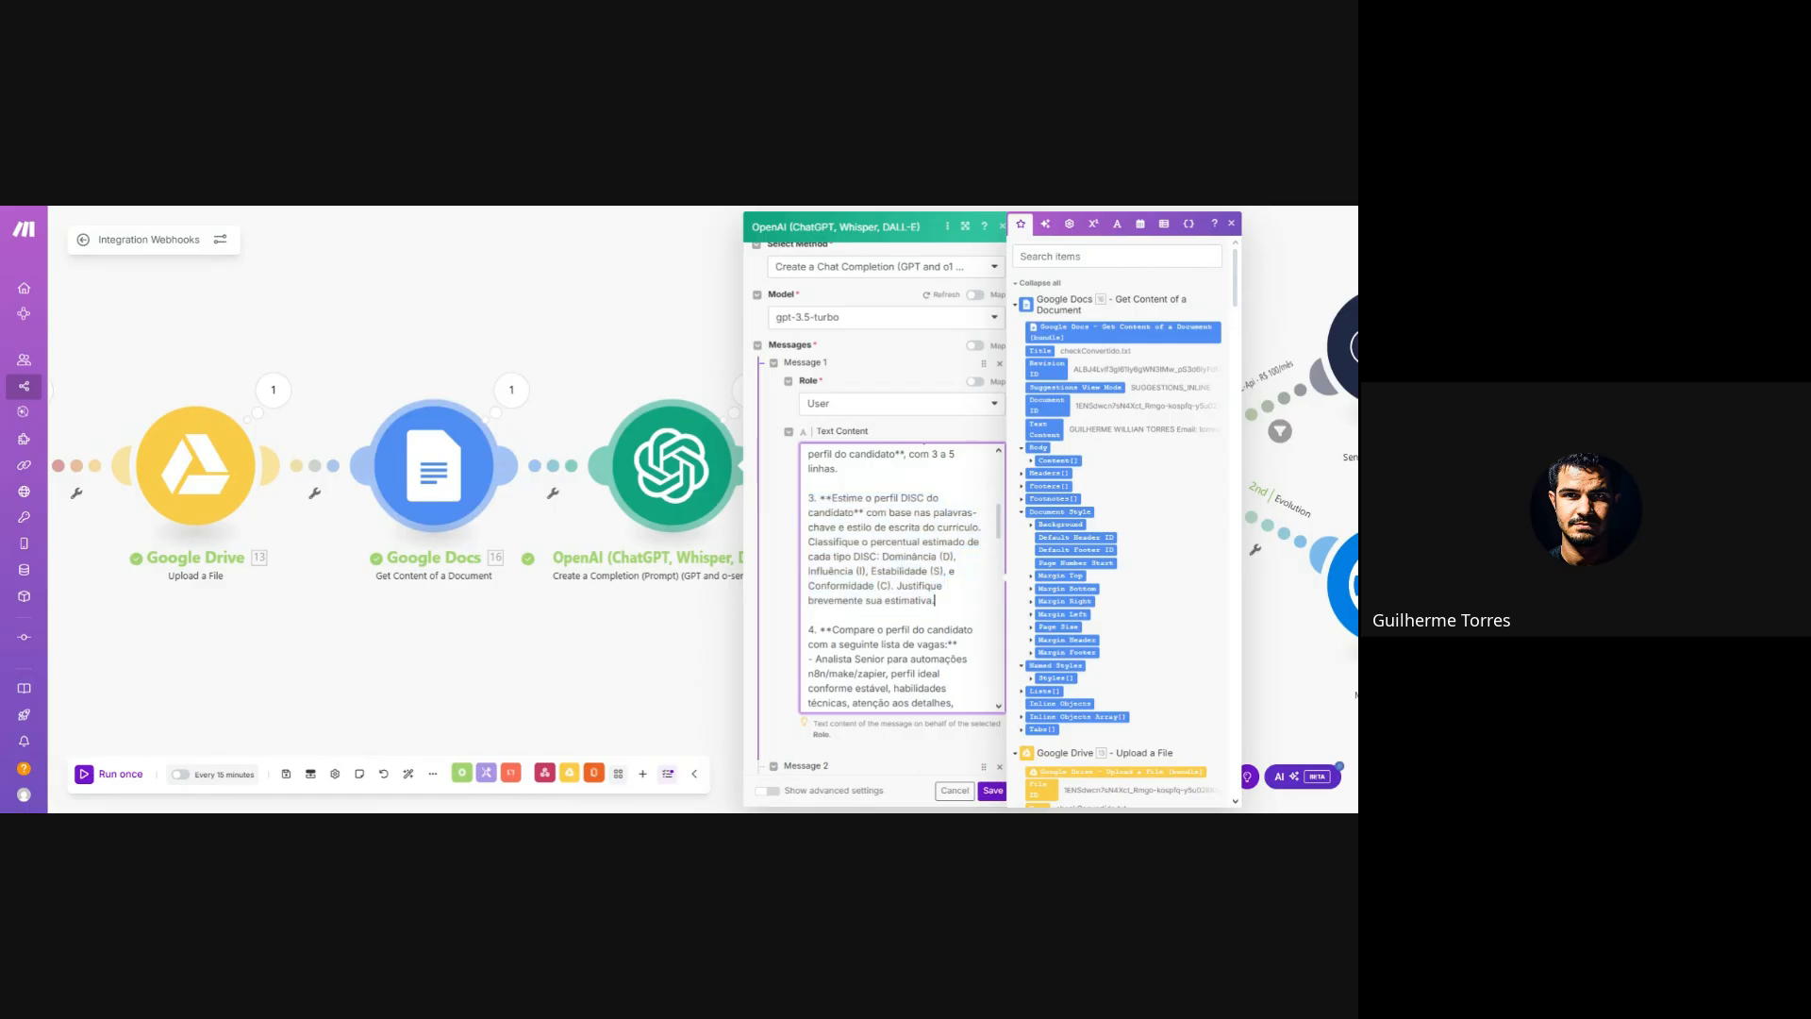
# - Review item 4 of the prompt, comparing the candidate with the senior automation analyst vacancy, alongside the DISC type definitions
pyautogui.scroll(-2, 934, 601)
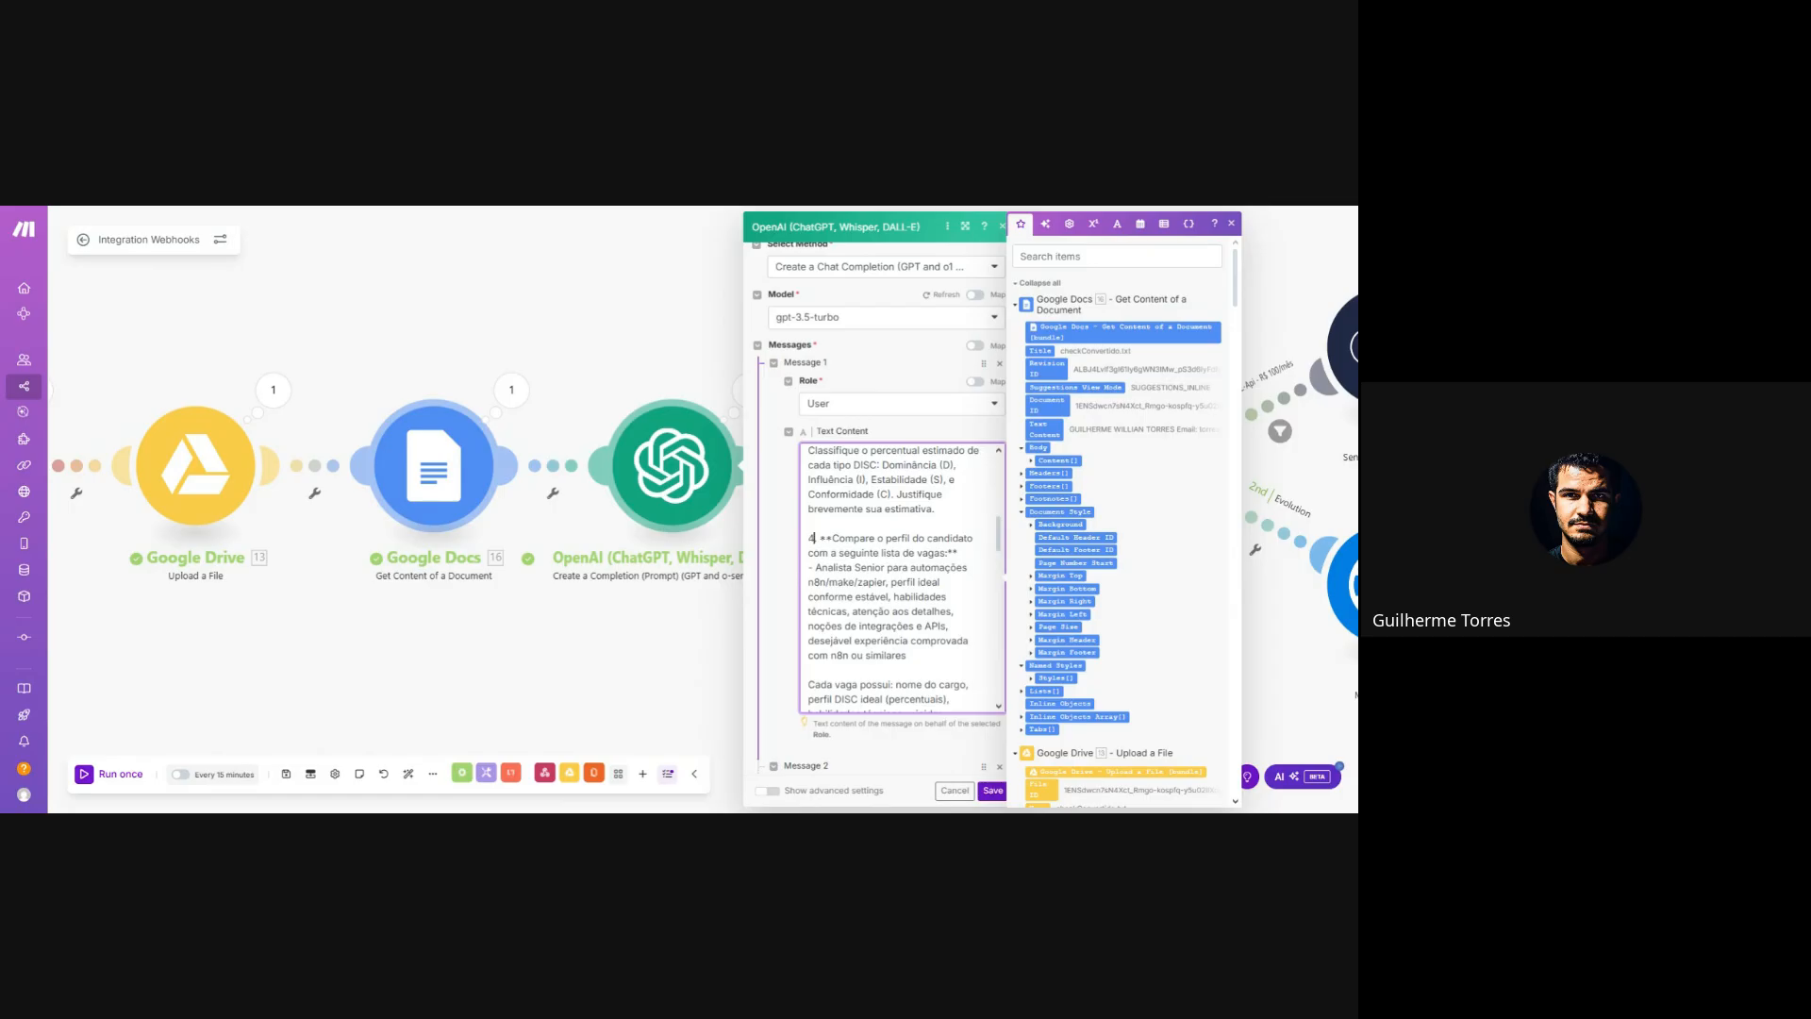
pyautogui.moveTo(811, 538); pyautogui.dragTo(957, 554)
pyautogui.moveTo(906, 656); pyautogui.dragTo(880, 597)
pyautogui.click(809, 567)
pyautogui.click(911, 582)
pyautogui.moveTo(852, 465); pyautogui.dragTo(941, 494)
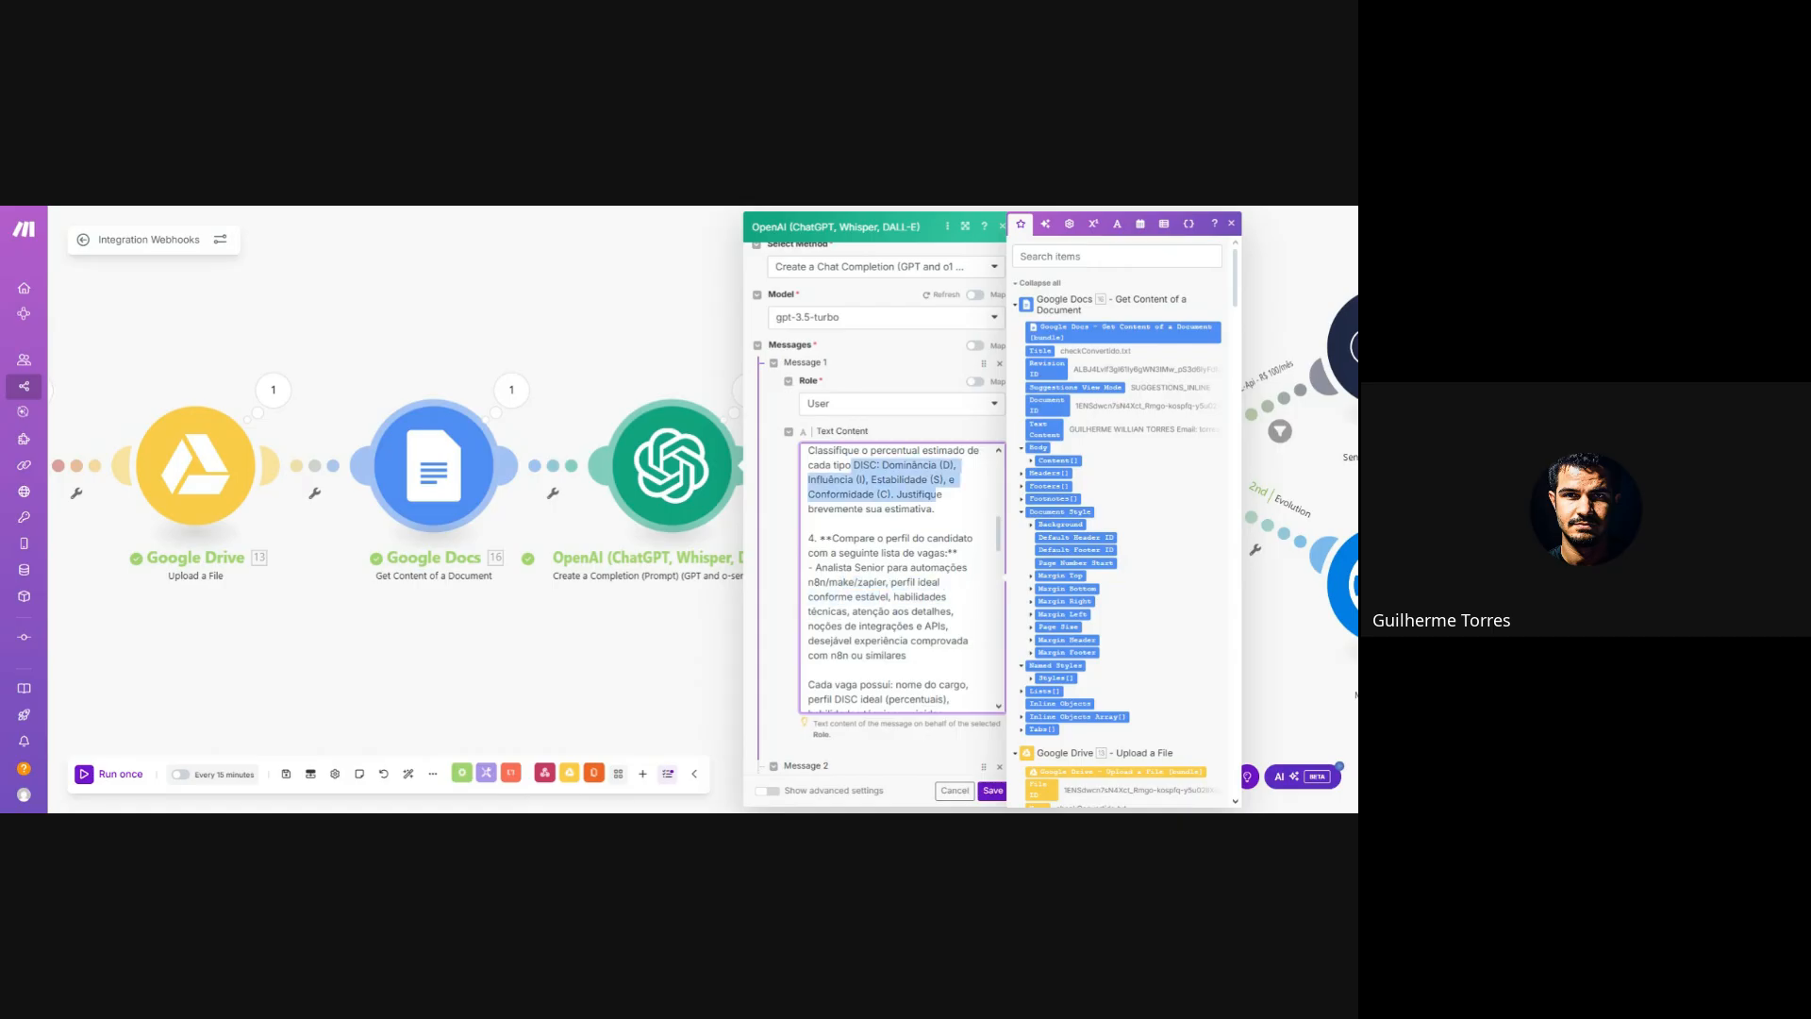
pyautogui.click(910, 582)
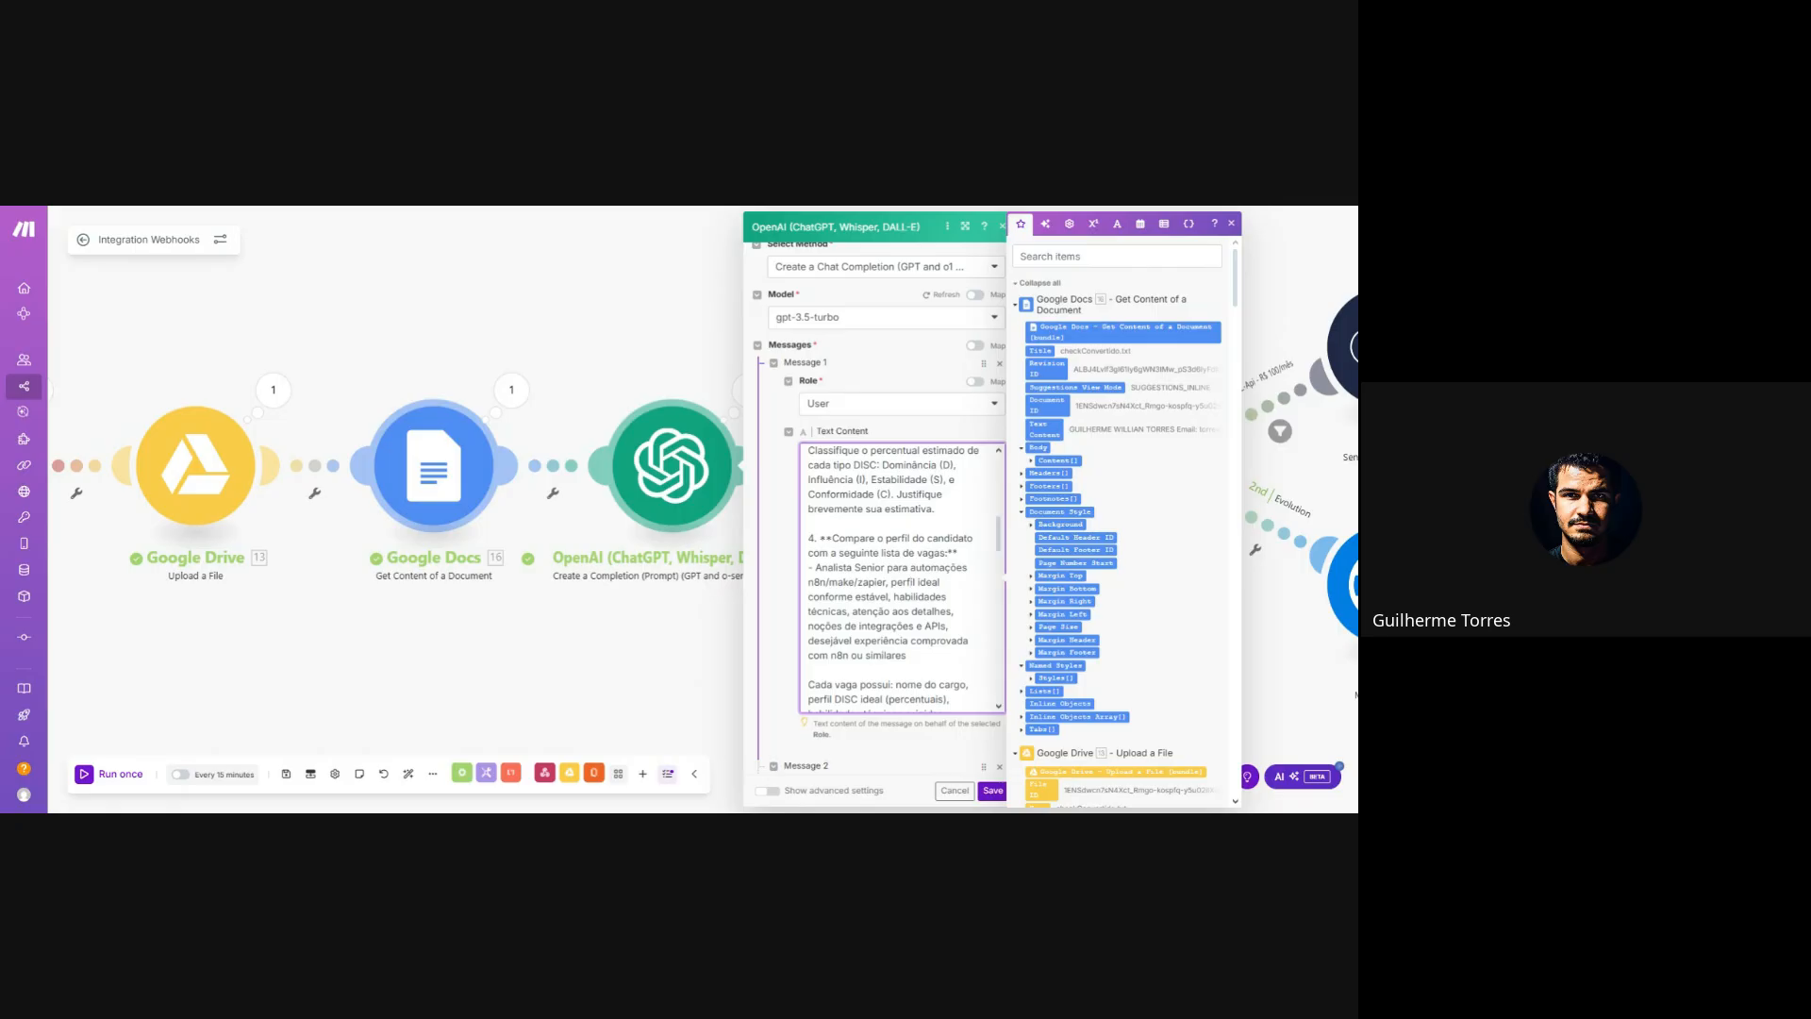
pyautogui.moveTo(899, 597); pyautogui.dragTo(808, 567)
pyautogui.click(906, 655)
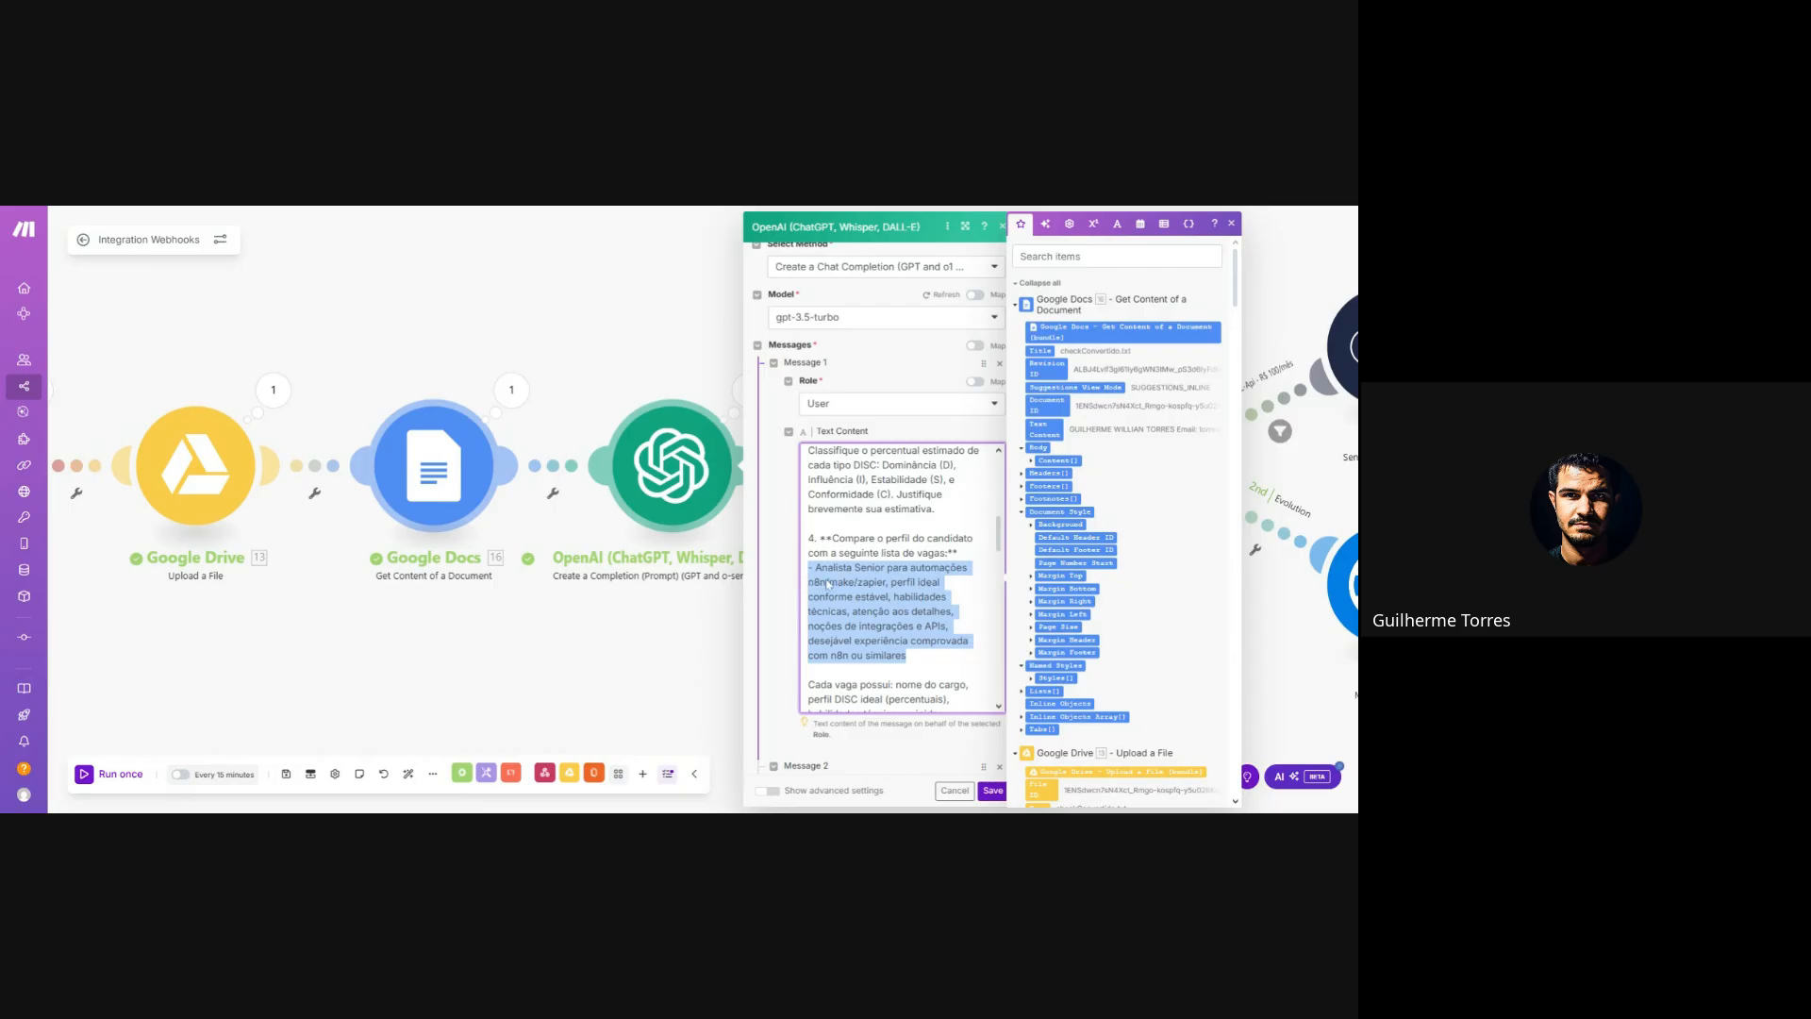
pyautogui.click(810, 670)
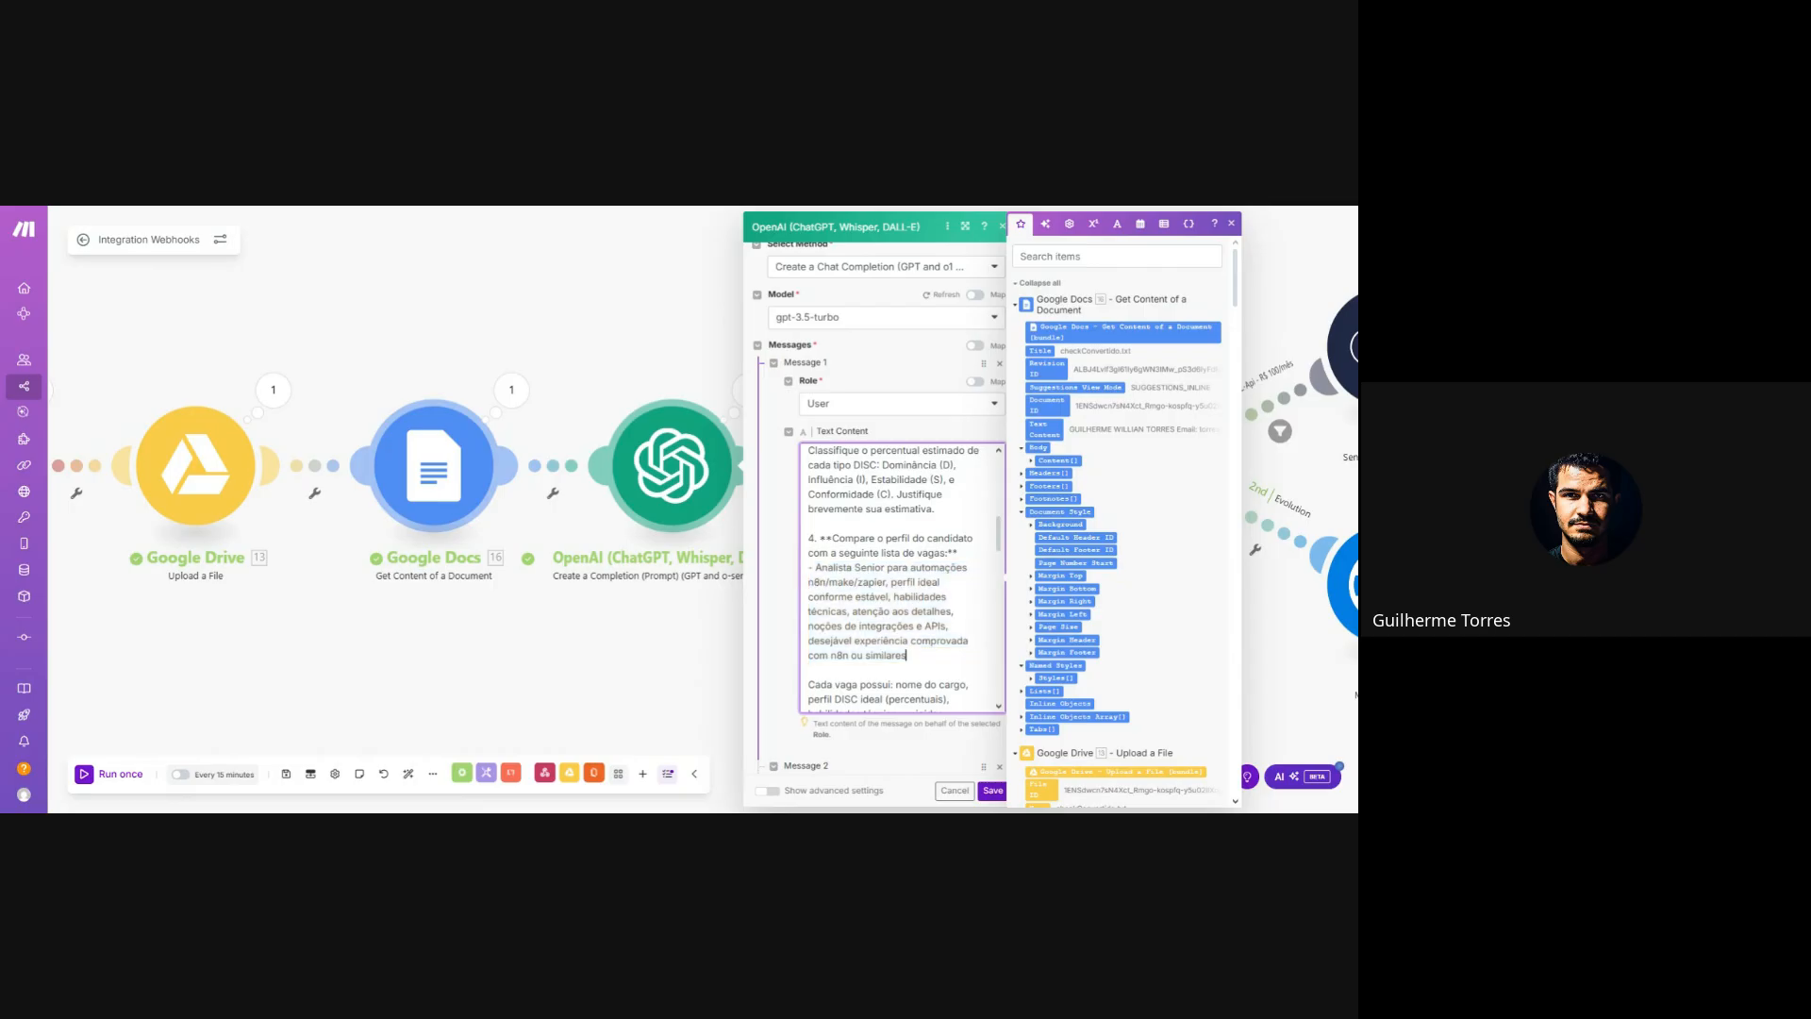
pyautogui.moveTo(906, 654); pyautogui.dragTo(808, 567)
pyautogui.click(808, 567)
# - Examine the paragraph on what each vacancy contains and match it against the senior automation analyst listing
pyautogui.scroll(-2, 901, 575)
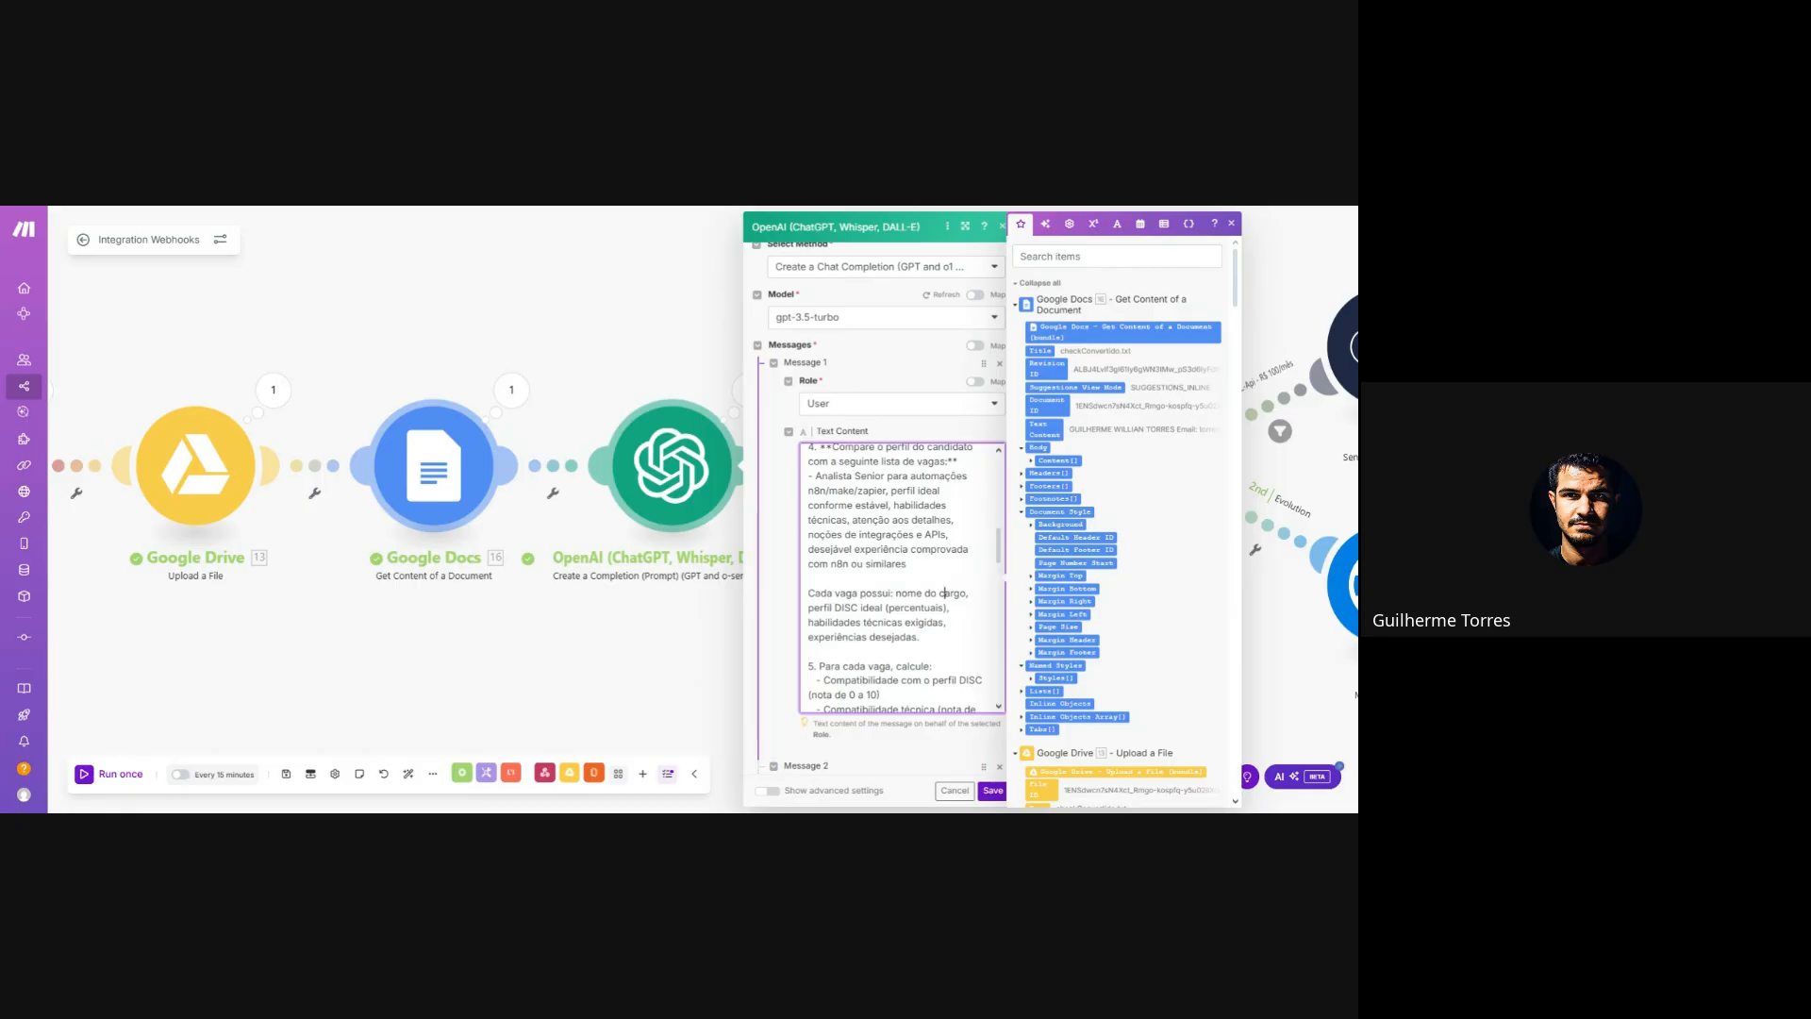
pyautogui.moveTo(827, 607); pyautogui.dragTo(921, 639)
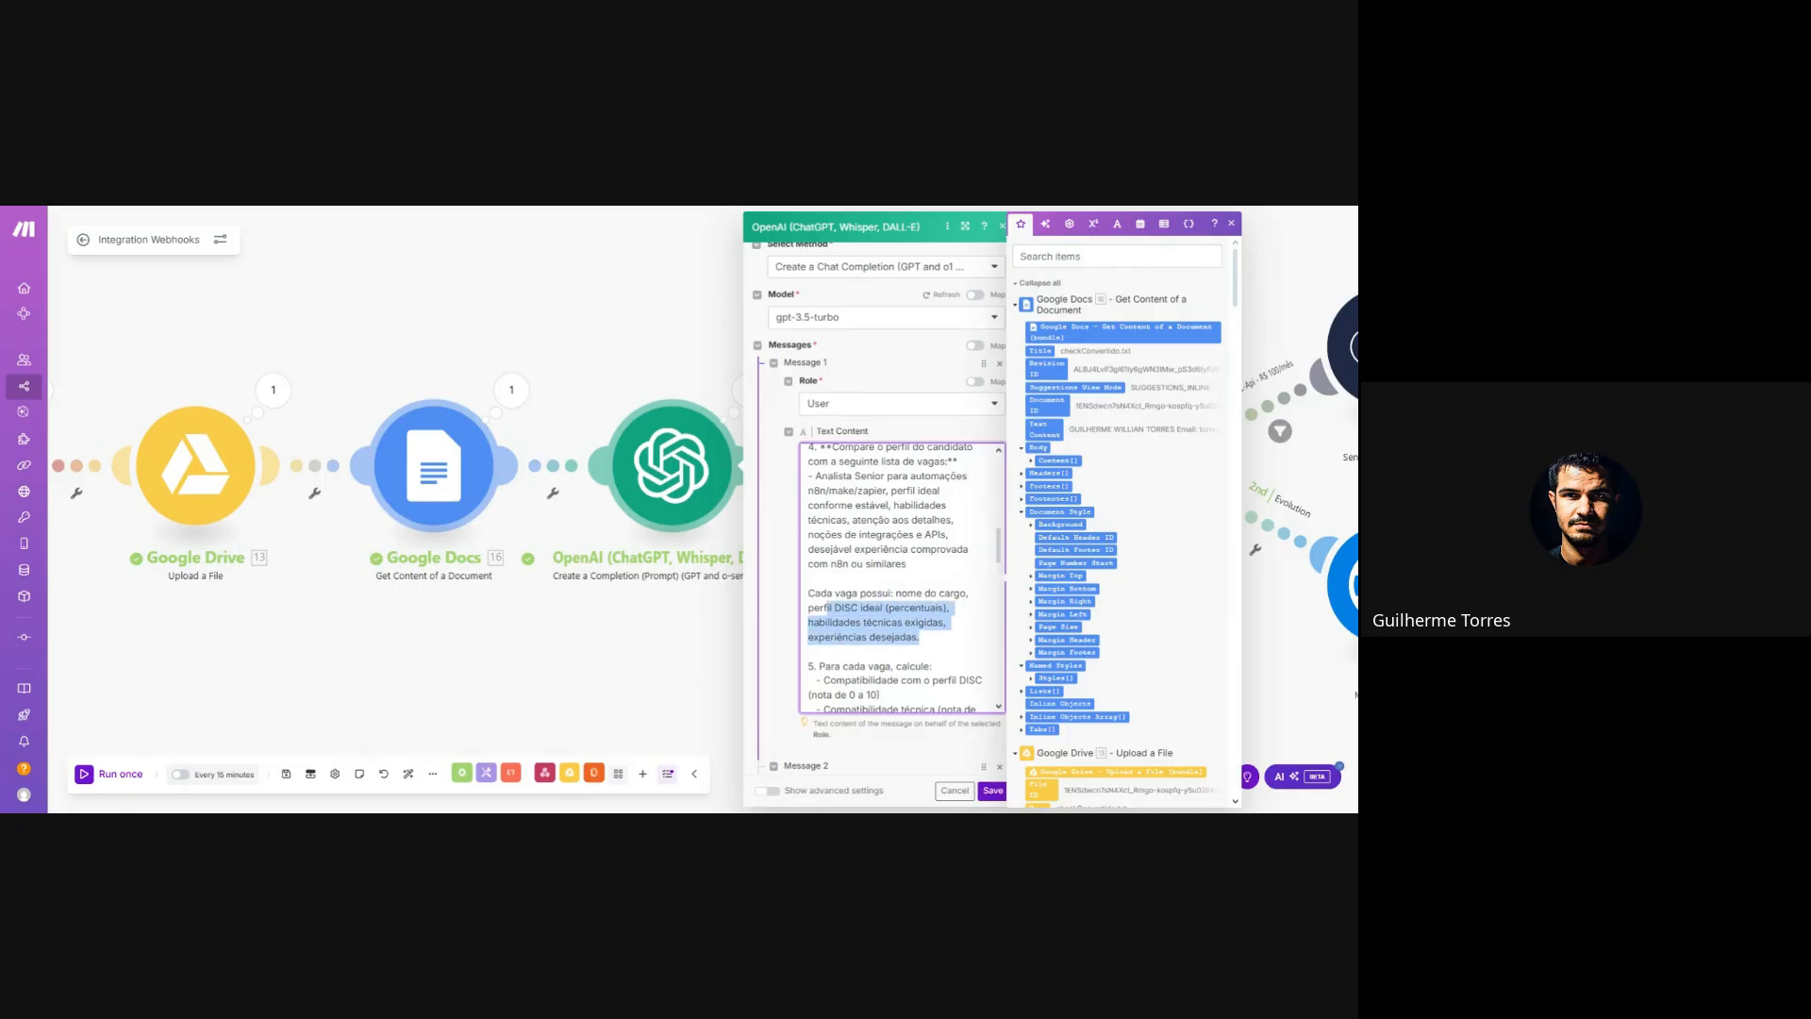
pyautogui.click(920, 638)
pyautogui.scroll(1, 918, 623)
pyautogui.scroll(-1, 919, 623)
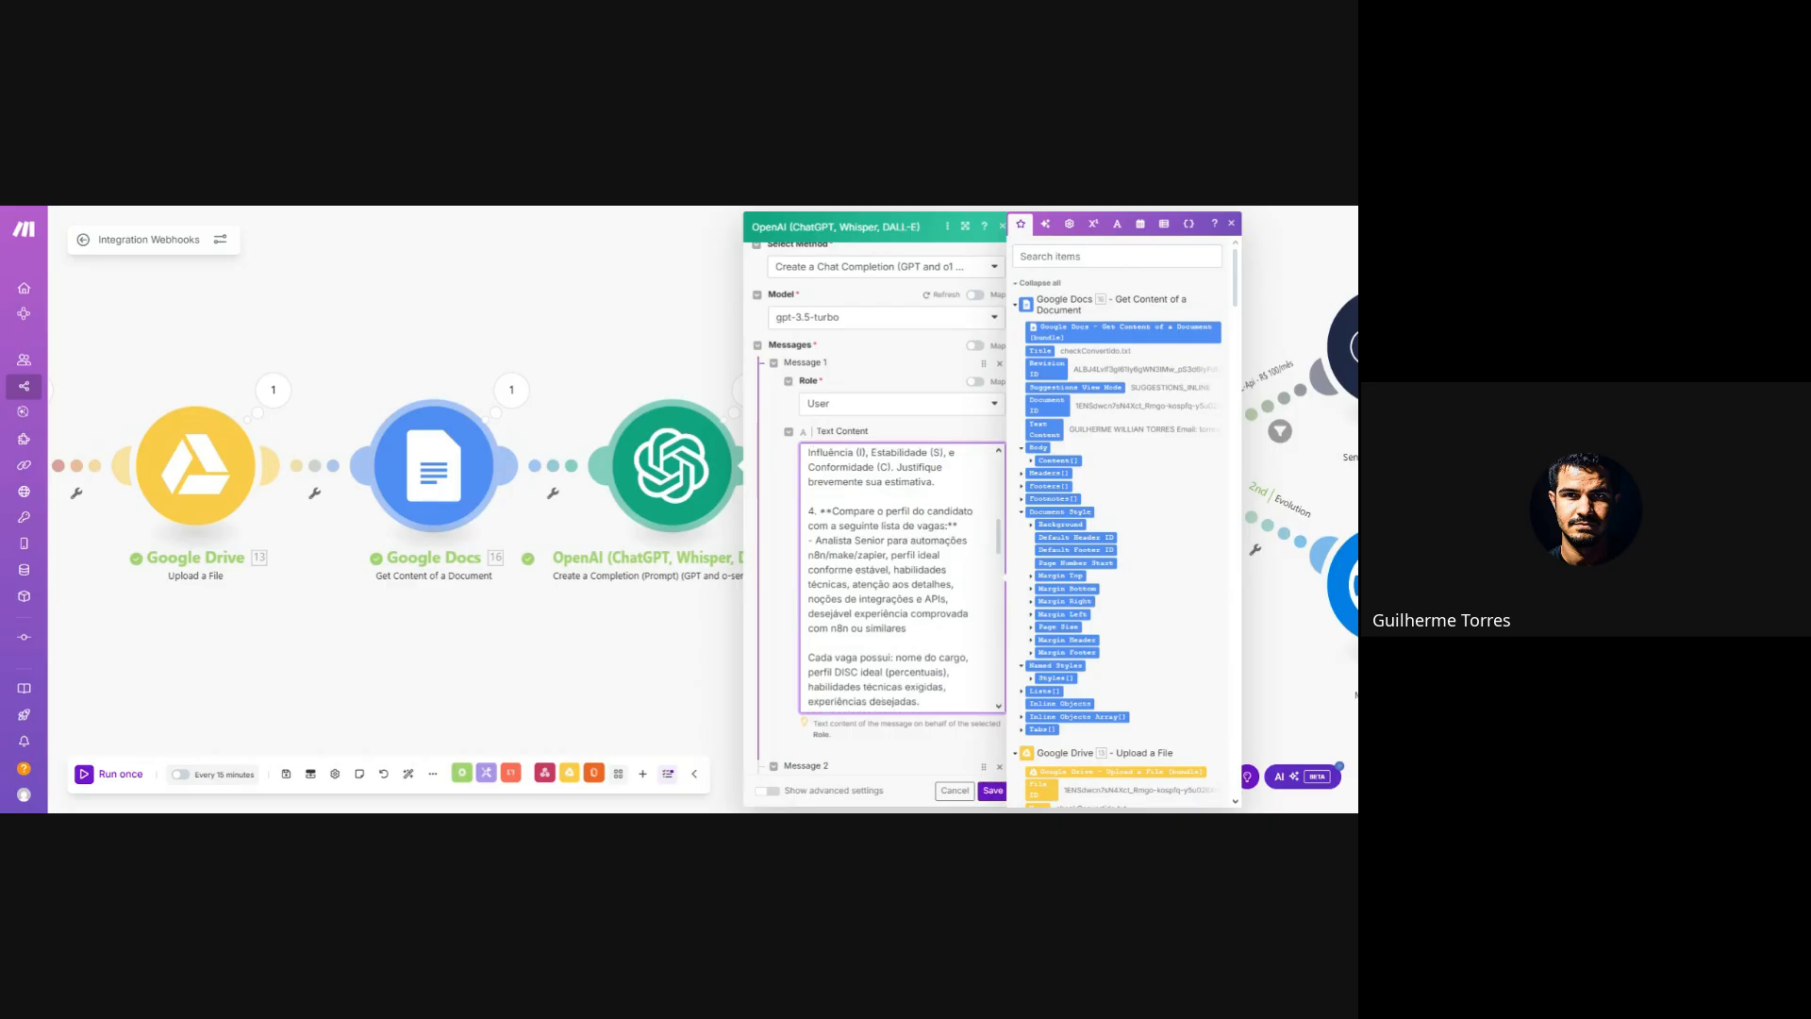
pyautogui.moveTo(908, 565)
pyautogui.mouseDown()
pyautogui.moveTo(809, 477)
pyautogui.moveTo(943, 524)
pyautogui.moveTo(905, 564)
pyautogui.mouseUp()
pyautogui.click(813, 478)
pyautogui.click(905, 564)
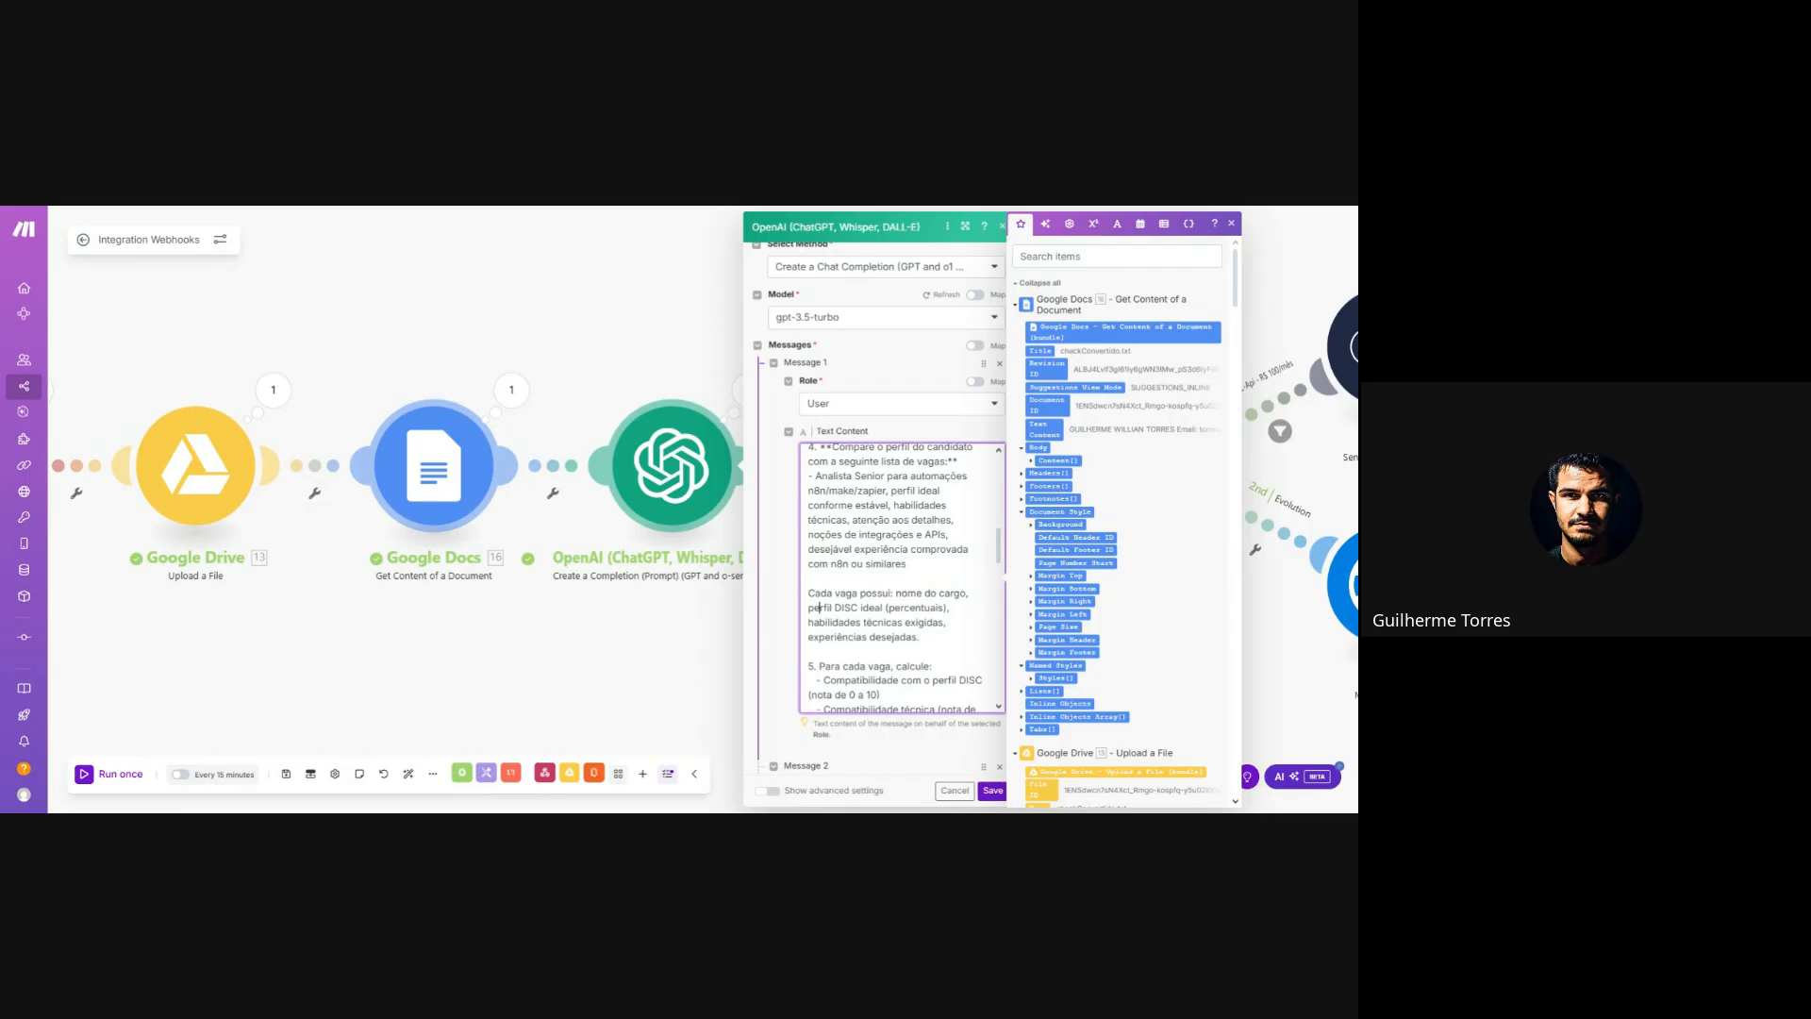
pyautogui.moveTo(819, 609); pyautogui.dragTo(937, 622)
pyautogui.click(939, 623)
pyautogui.moveTo(850, 520); pyautogui.dragTo(902, 564)
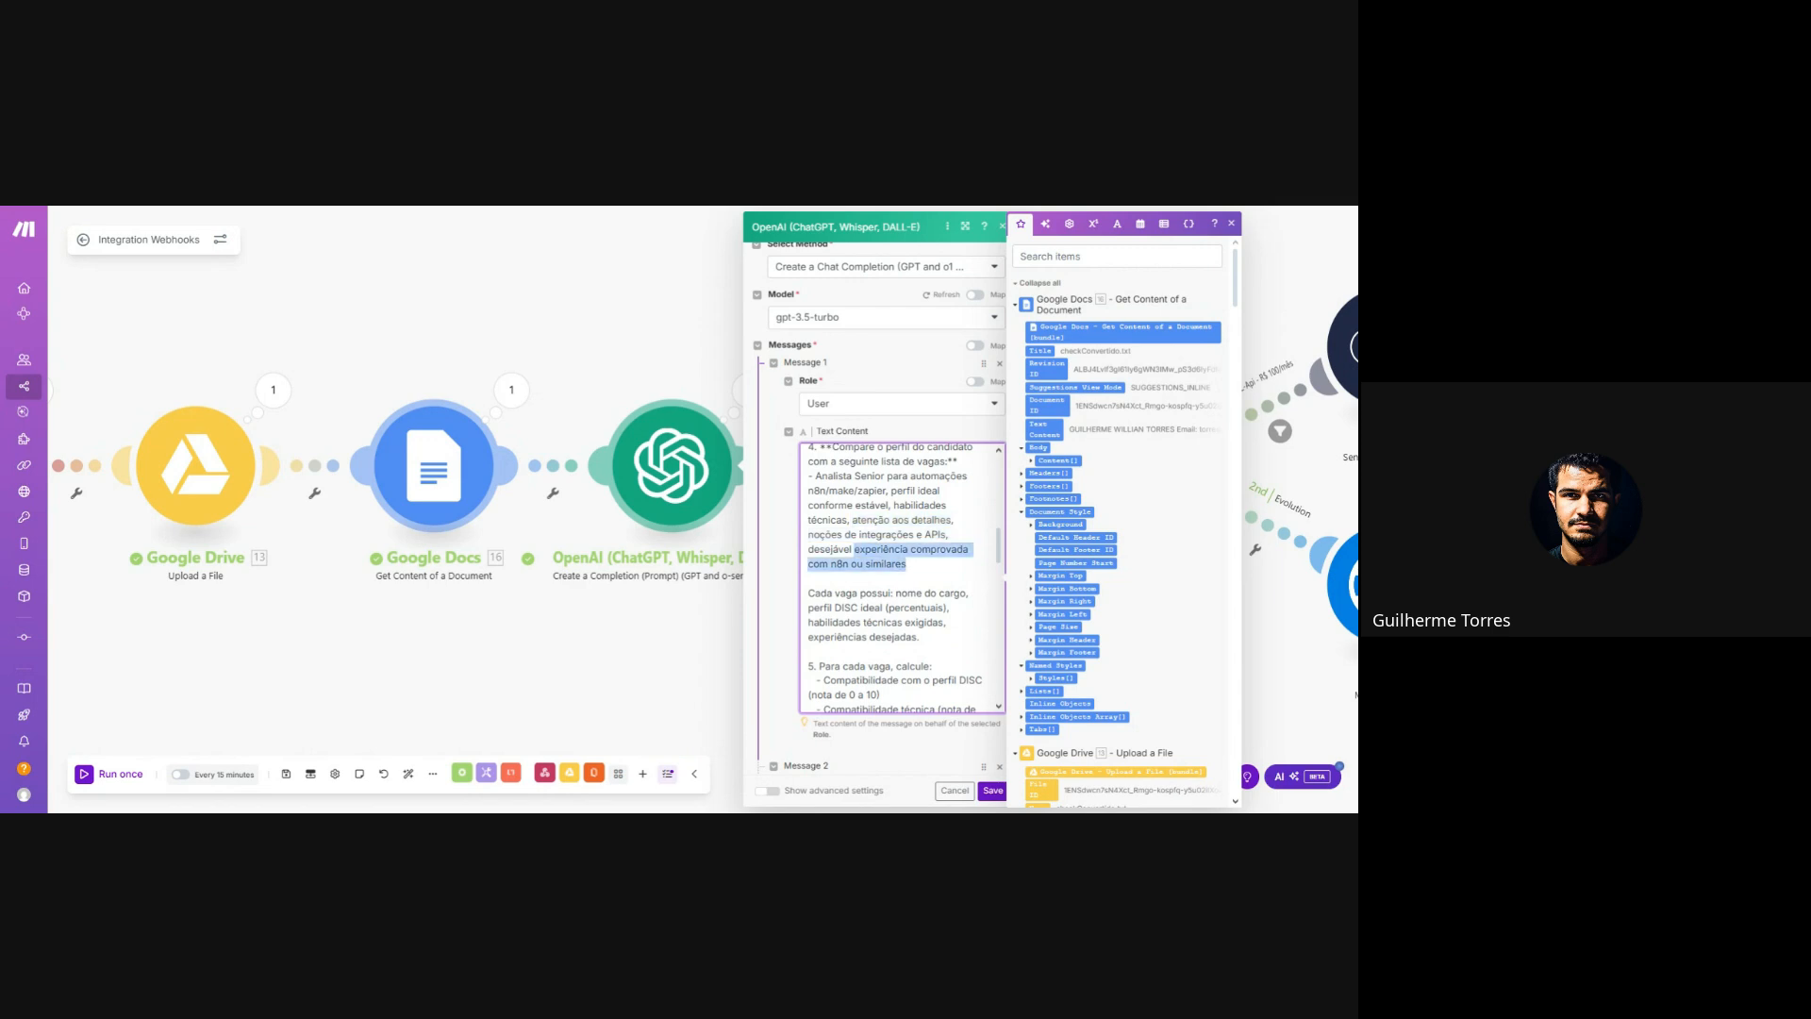
pyautogui.click(907, 564)
pyautogui.moveTo(921, 651); pyautogui.dragTo(808, 638)
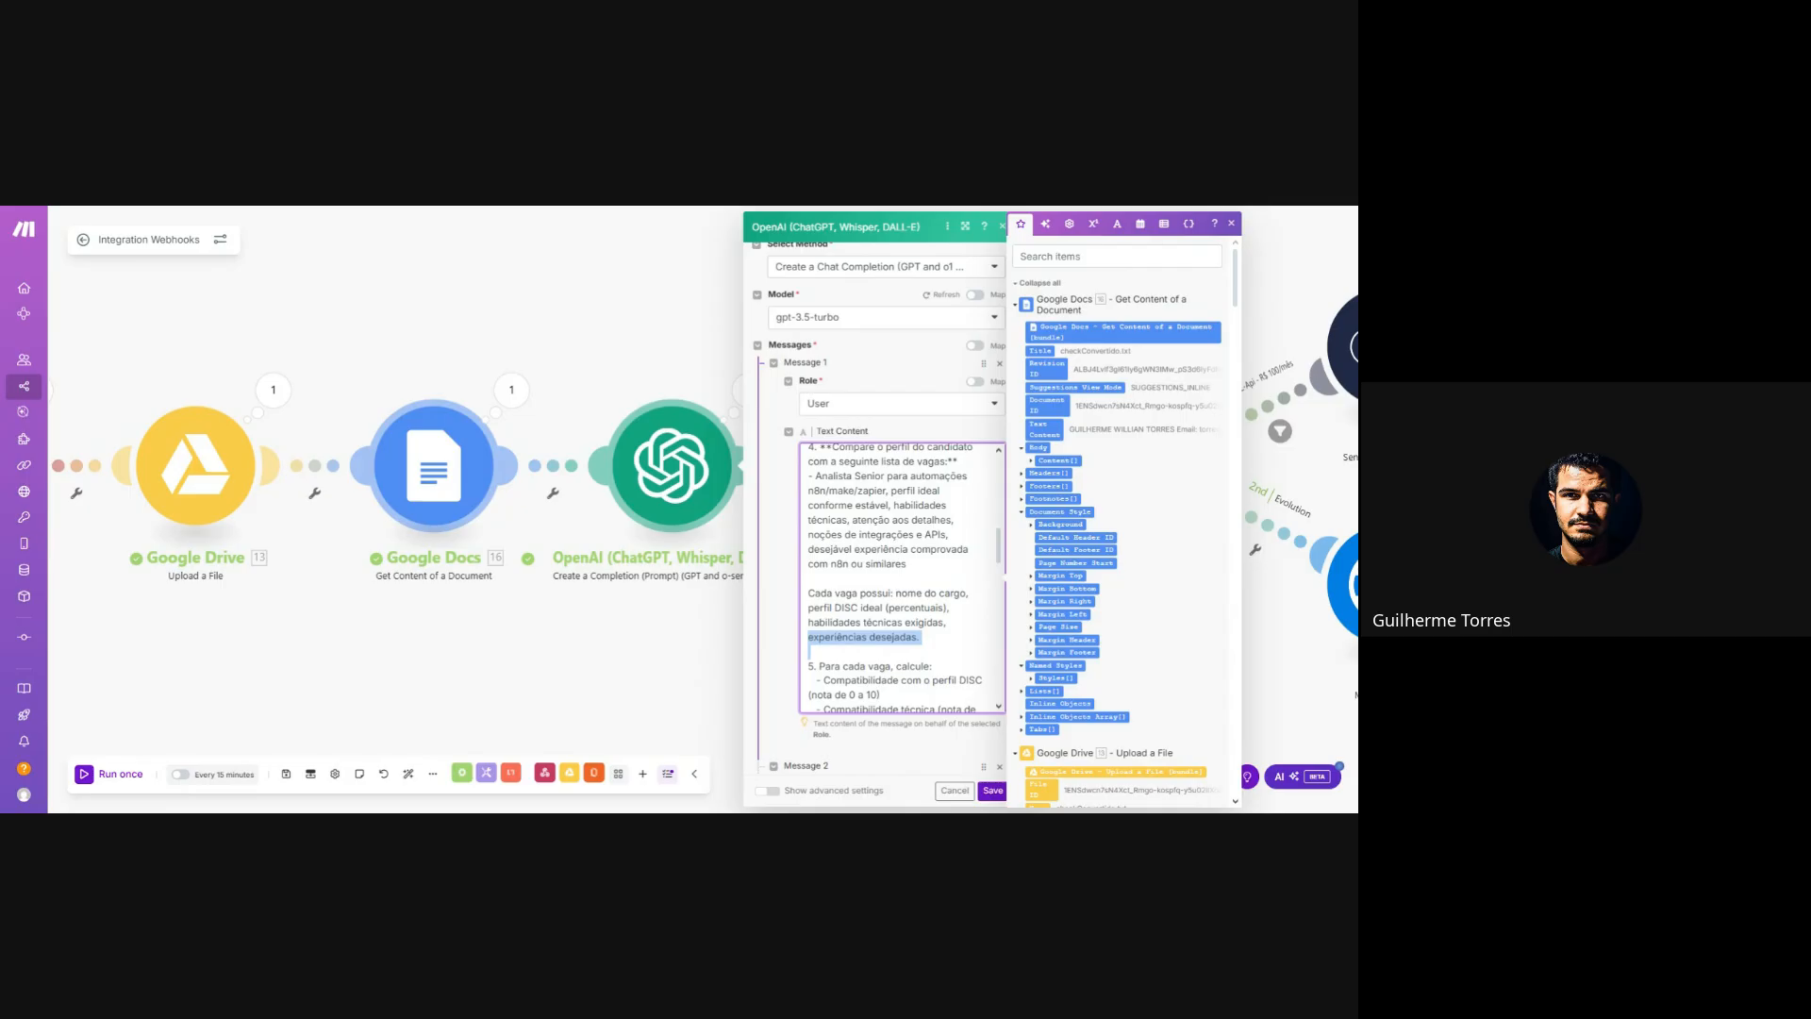
pyautogui.click(809, 637)
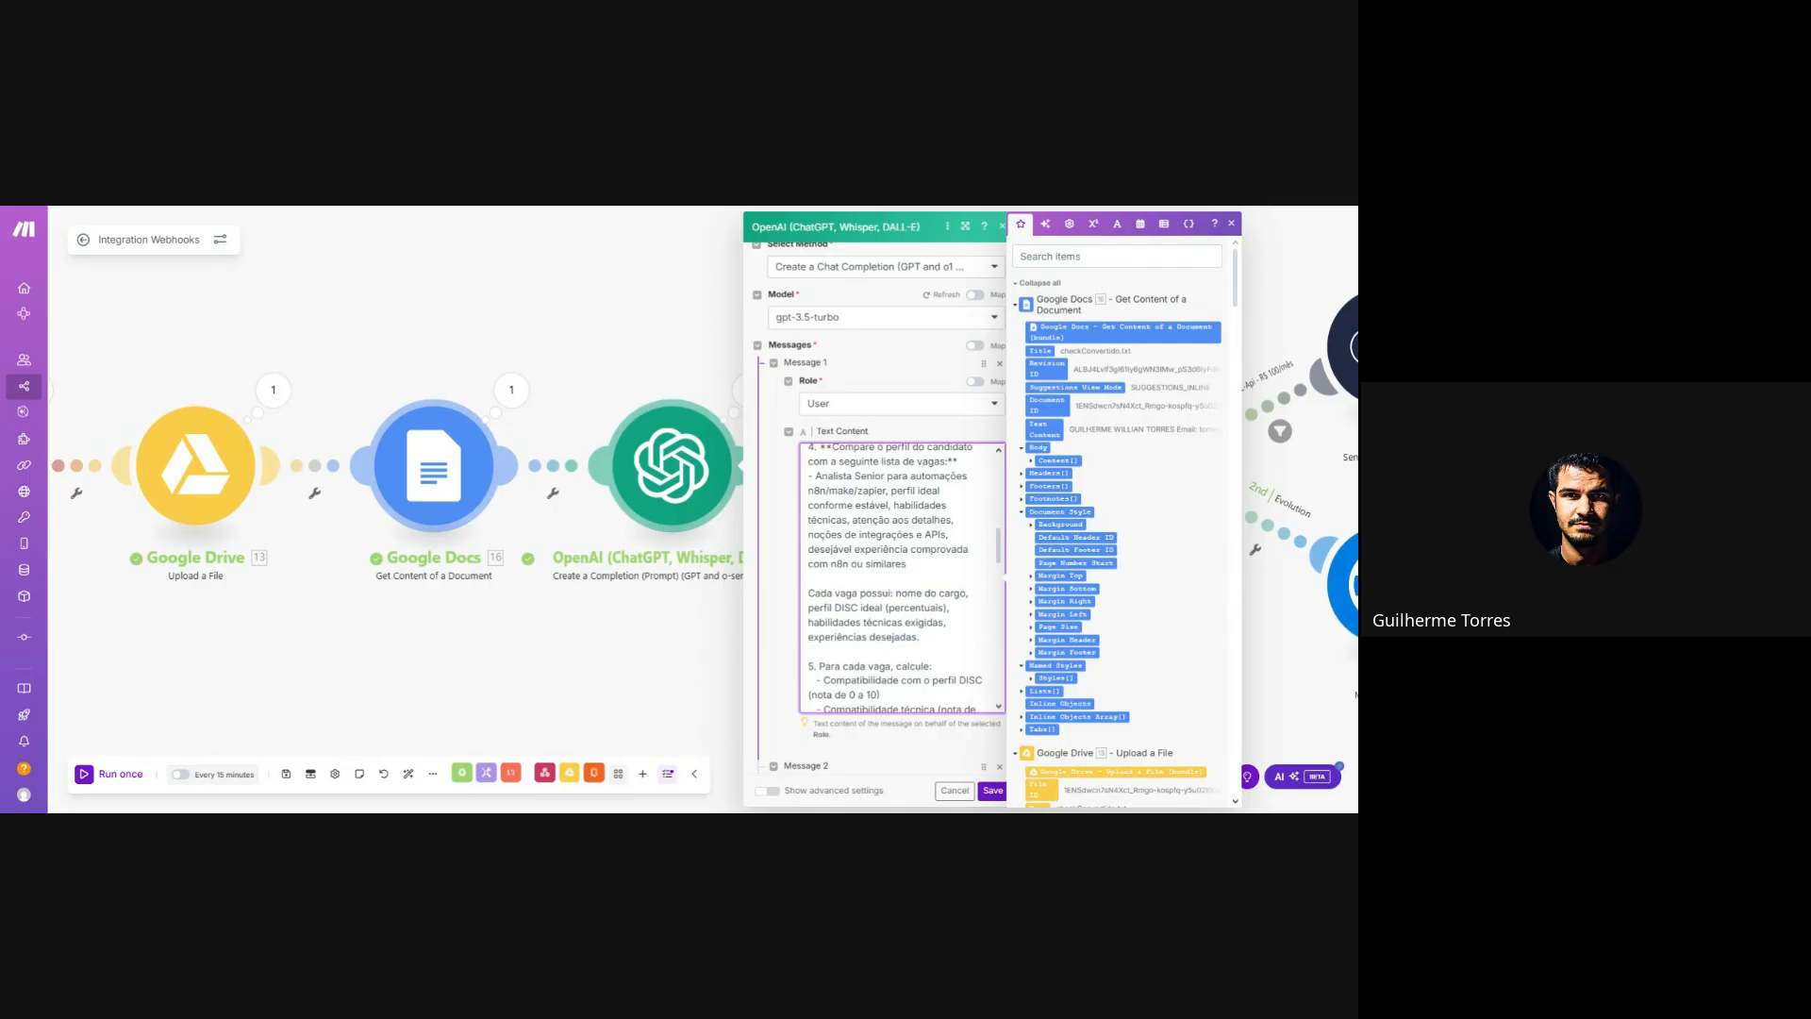
# - Reread the full senior automation analyst vacancy description in item 4, including its ideal profile and desired experience
pyautogui.moveTo(907, 564); pyautogui.dragTo(809, 476)
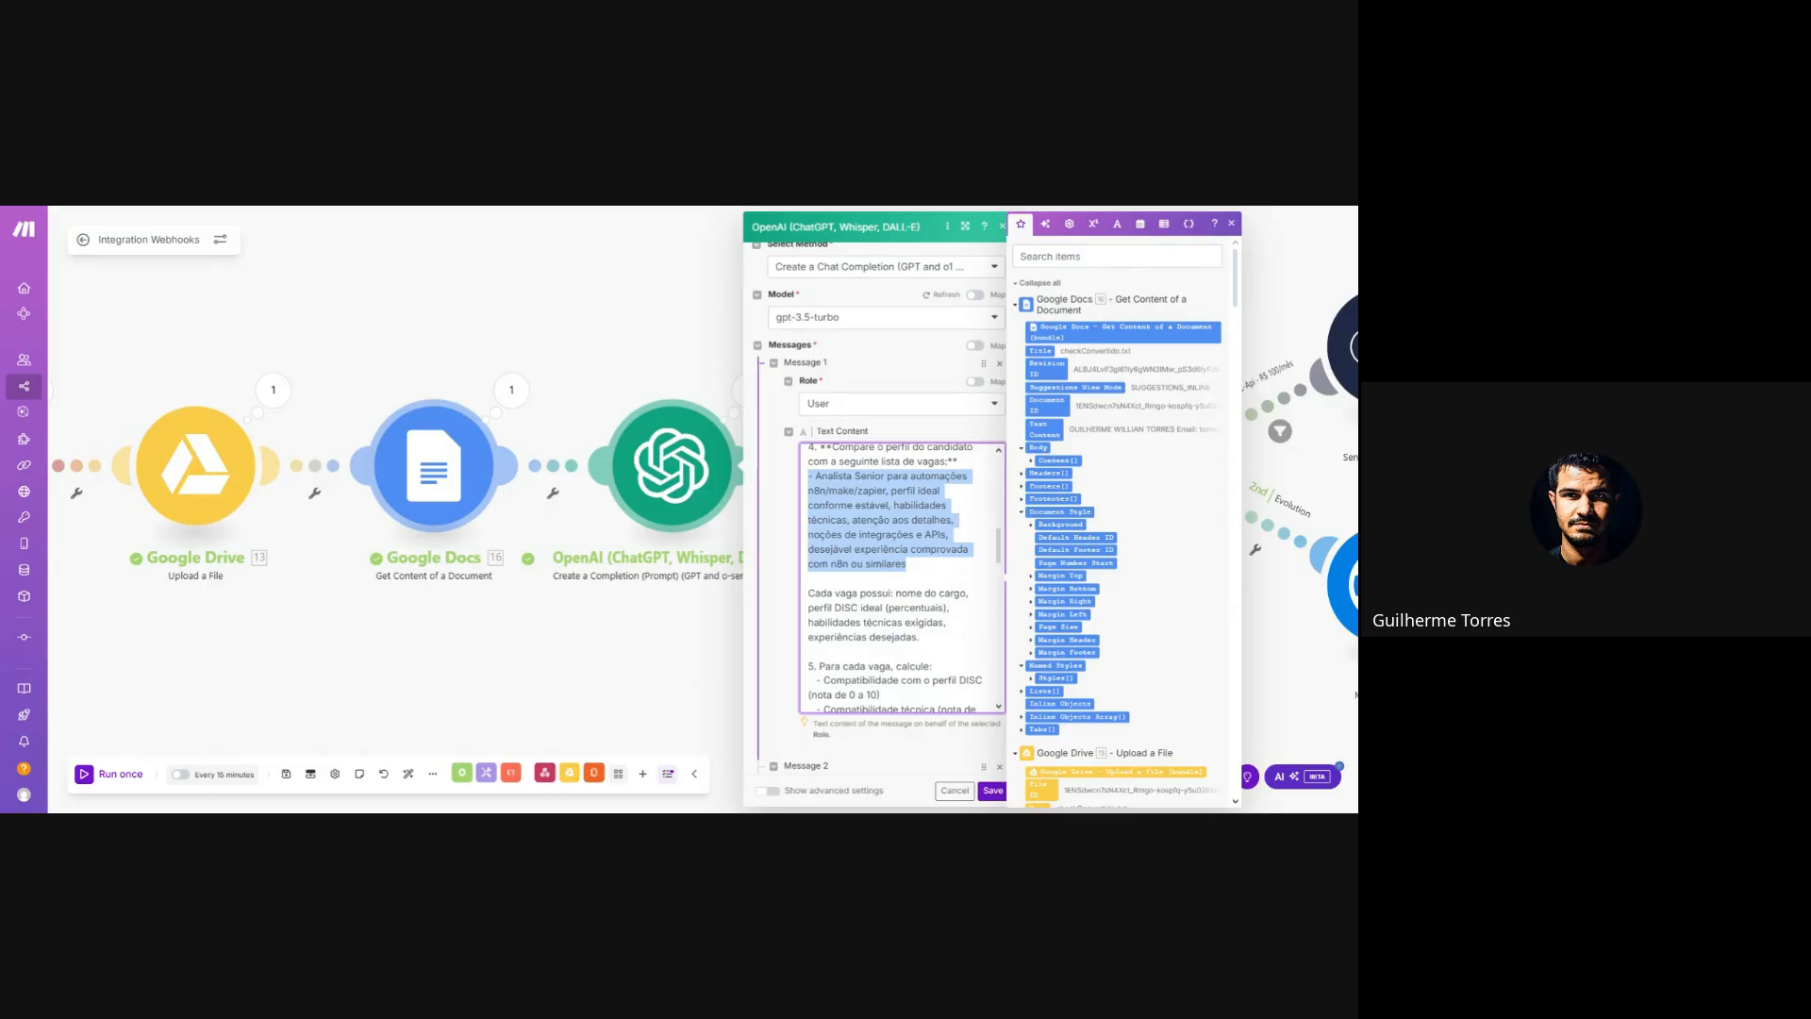
pyautogui.click(809, 477)
pyautogui.moveTo(808, 476); pyautogui.dragTo(907, 564)
pyautogui.click(906, 564)
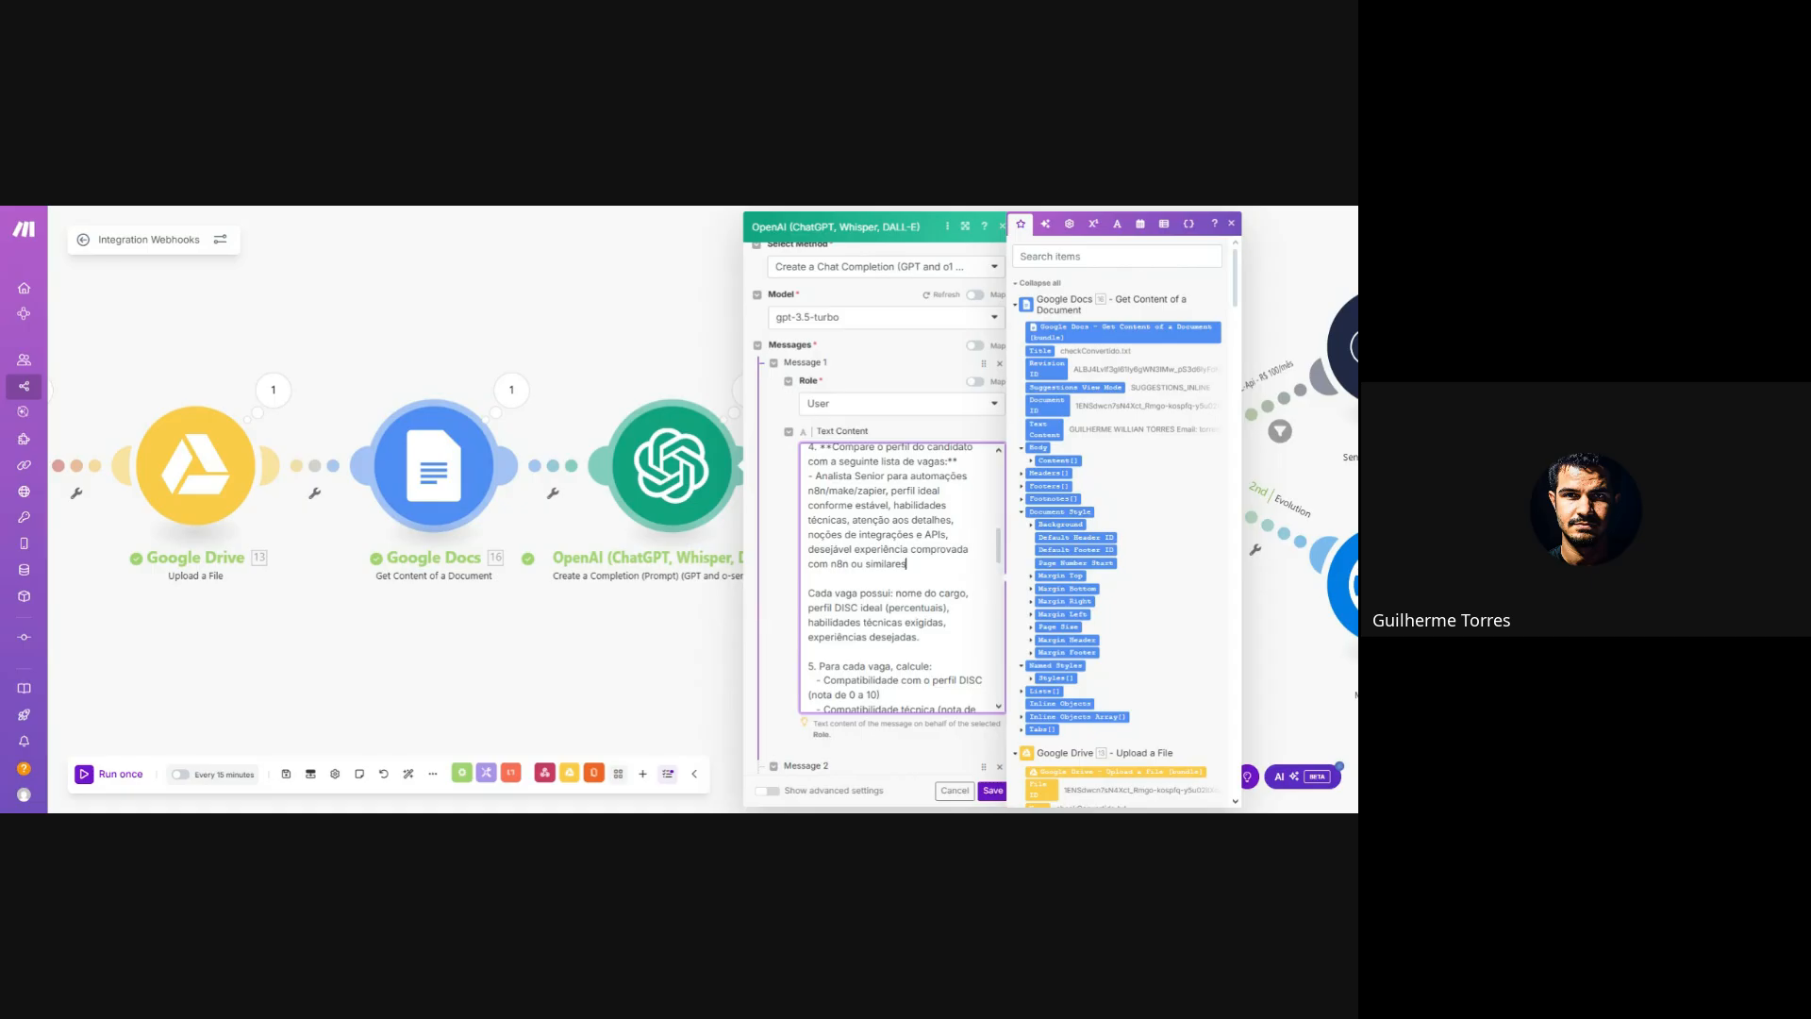
pyautogui.moveTo(906, 564); pyautogui.dragTo(826, 506)
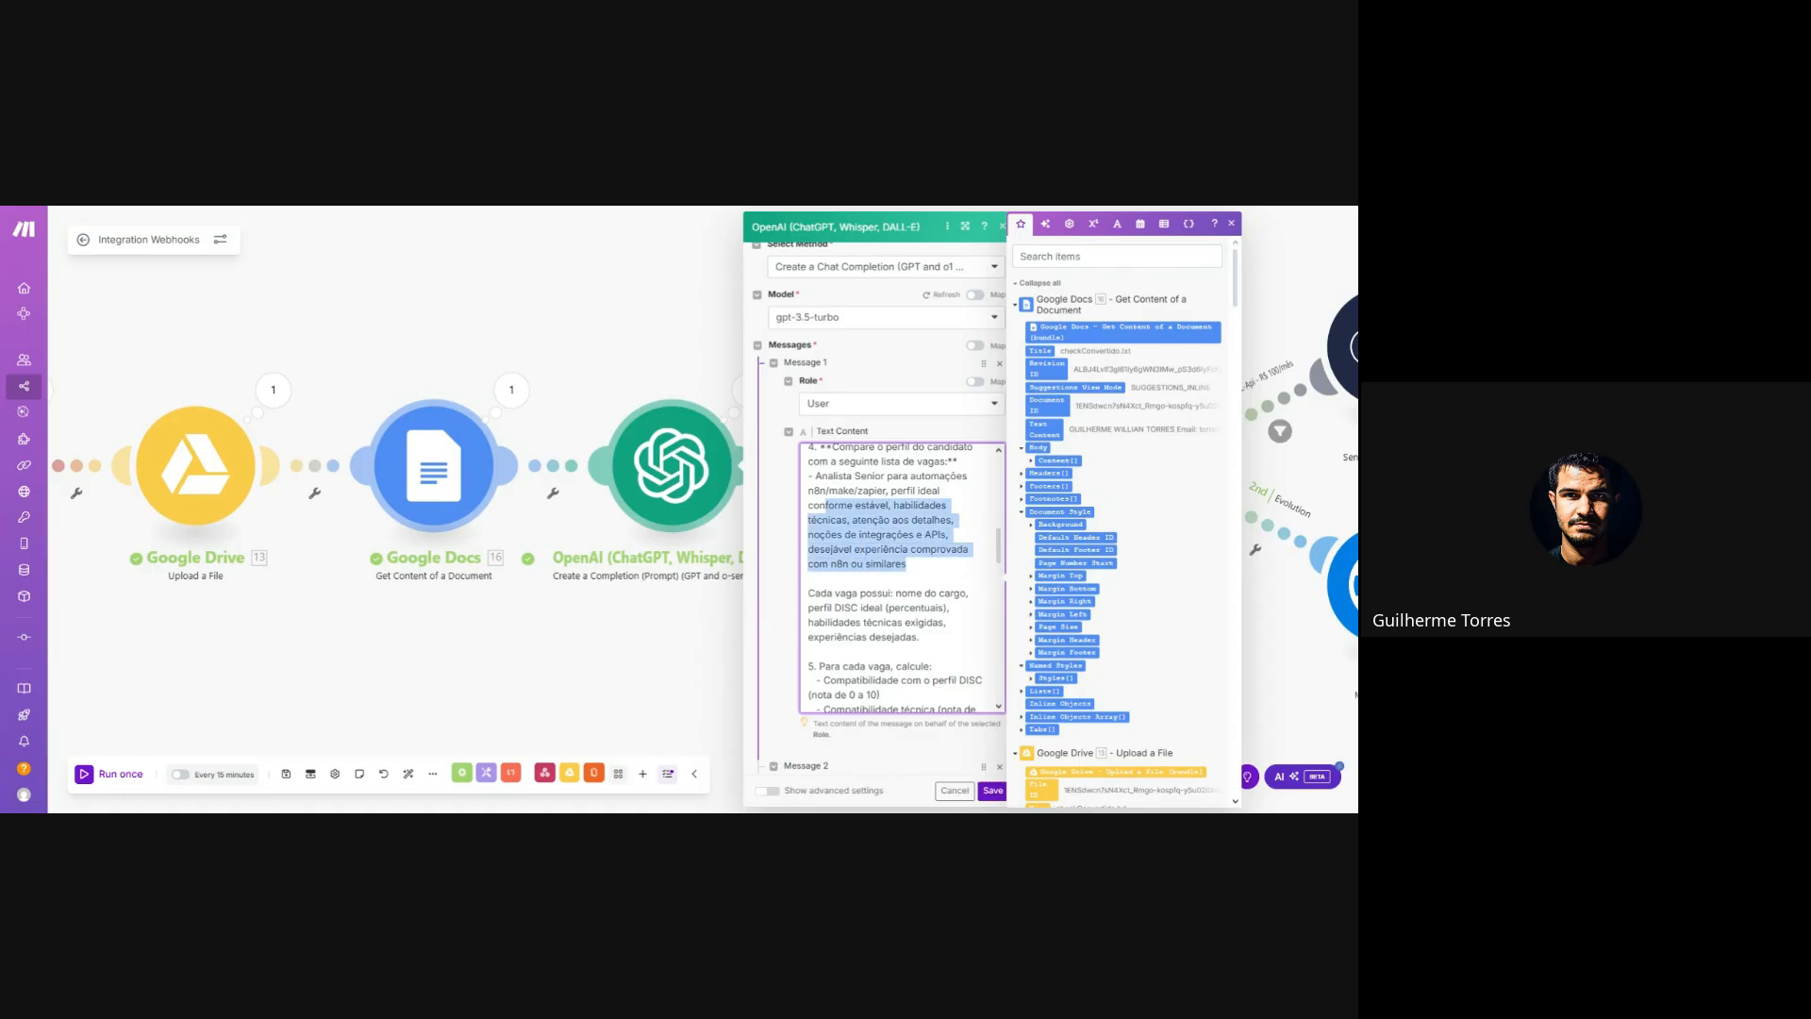
pyautogui.click(936, 567)
# - Review item 5's calculations for each vacancy, covering the DISC profile compatibility and technical compatibility scores
pyautogui.scroll(-2, 936, 566)
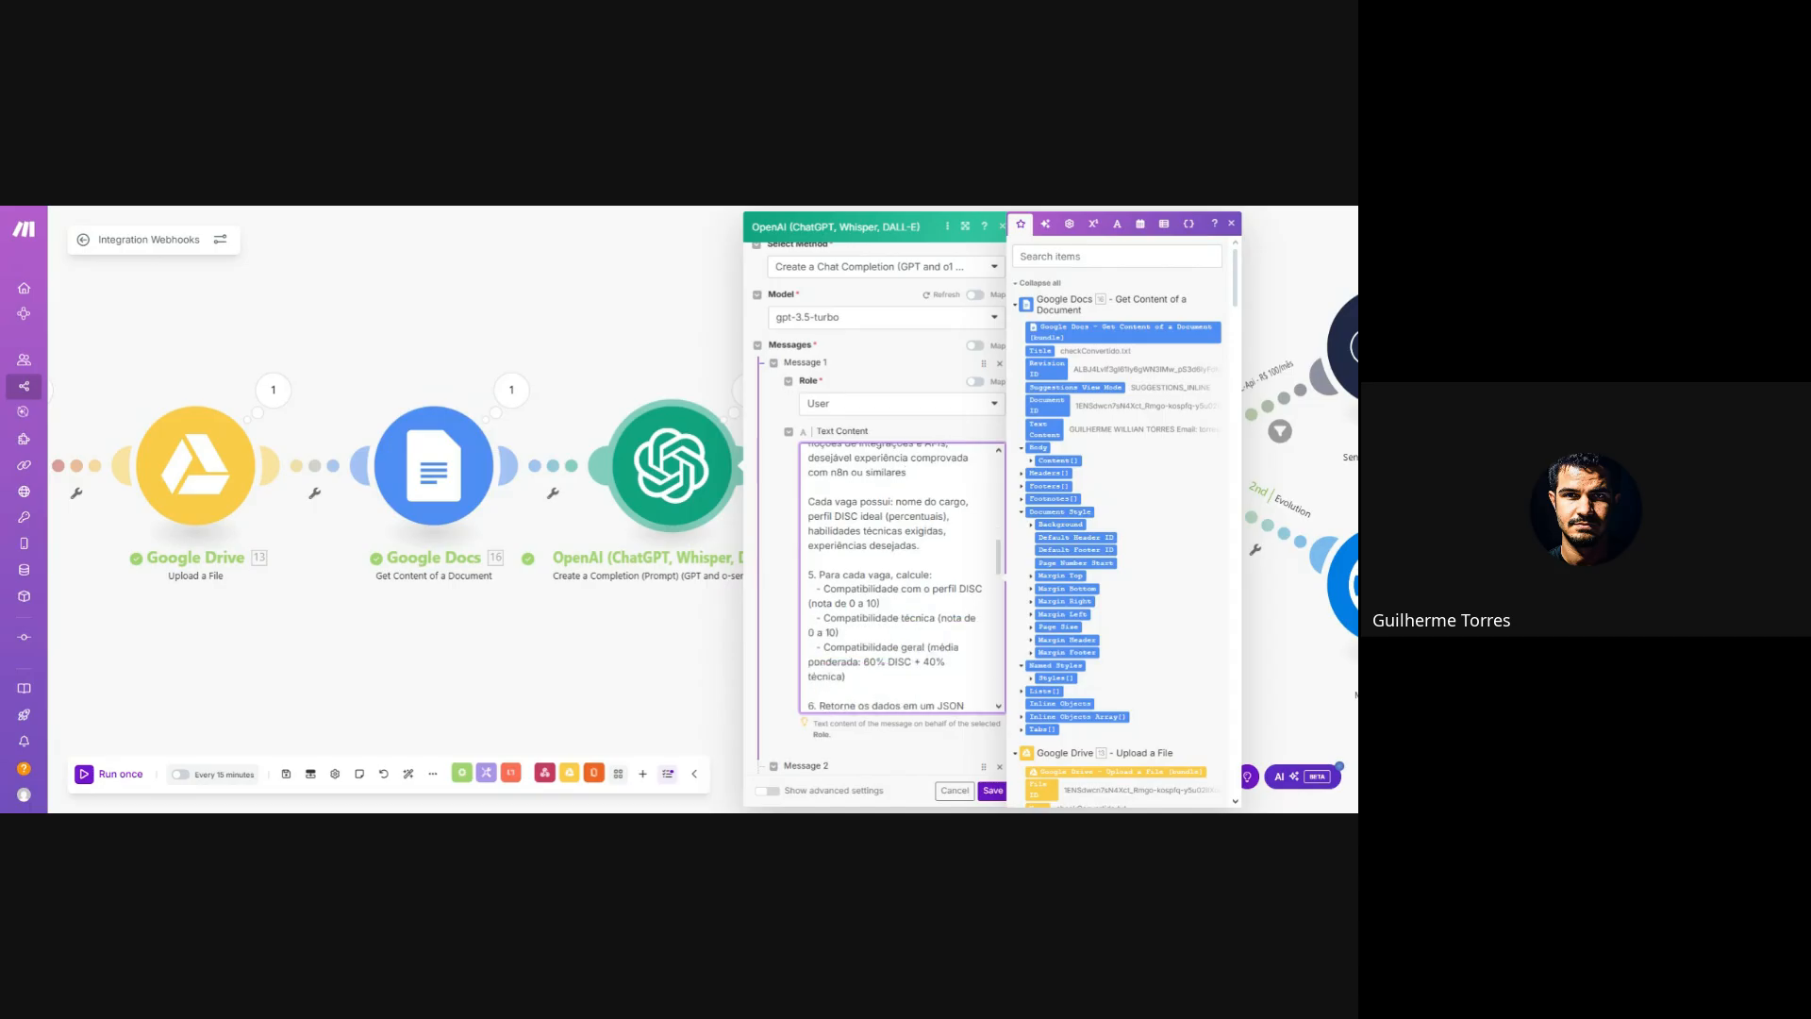
pyautogui.moveTo(830, 575); pyautogui.dragTo(932, 574)
pyautogui.click(934, 575)
pyautogui.click(1230, 223)
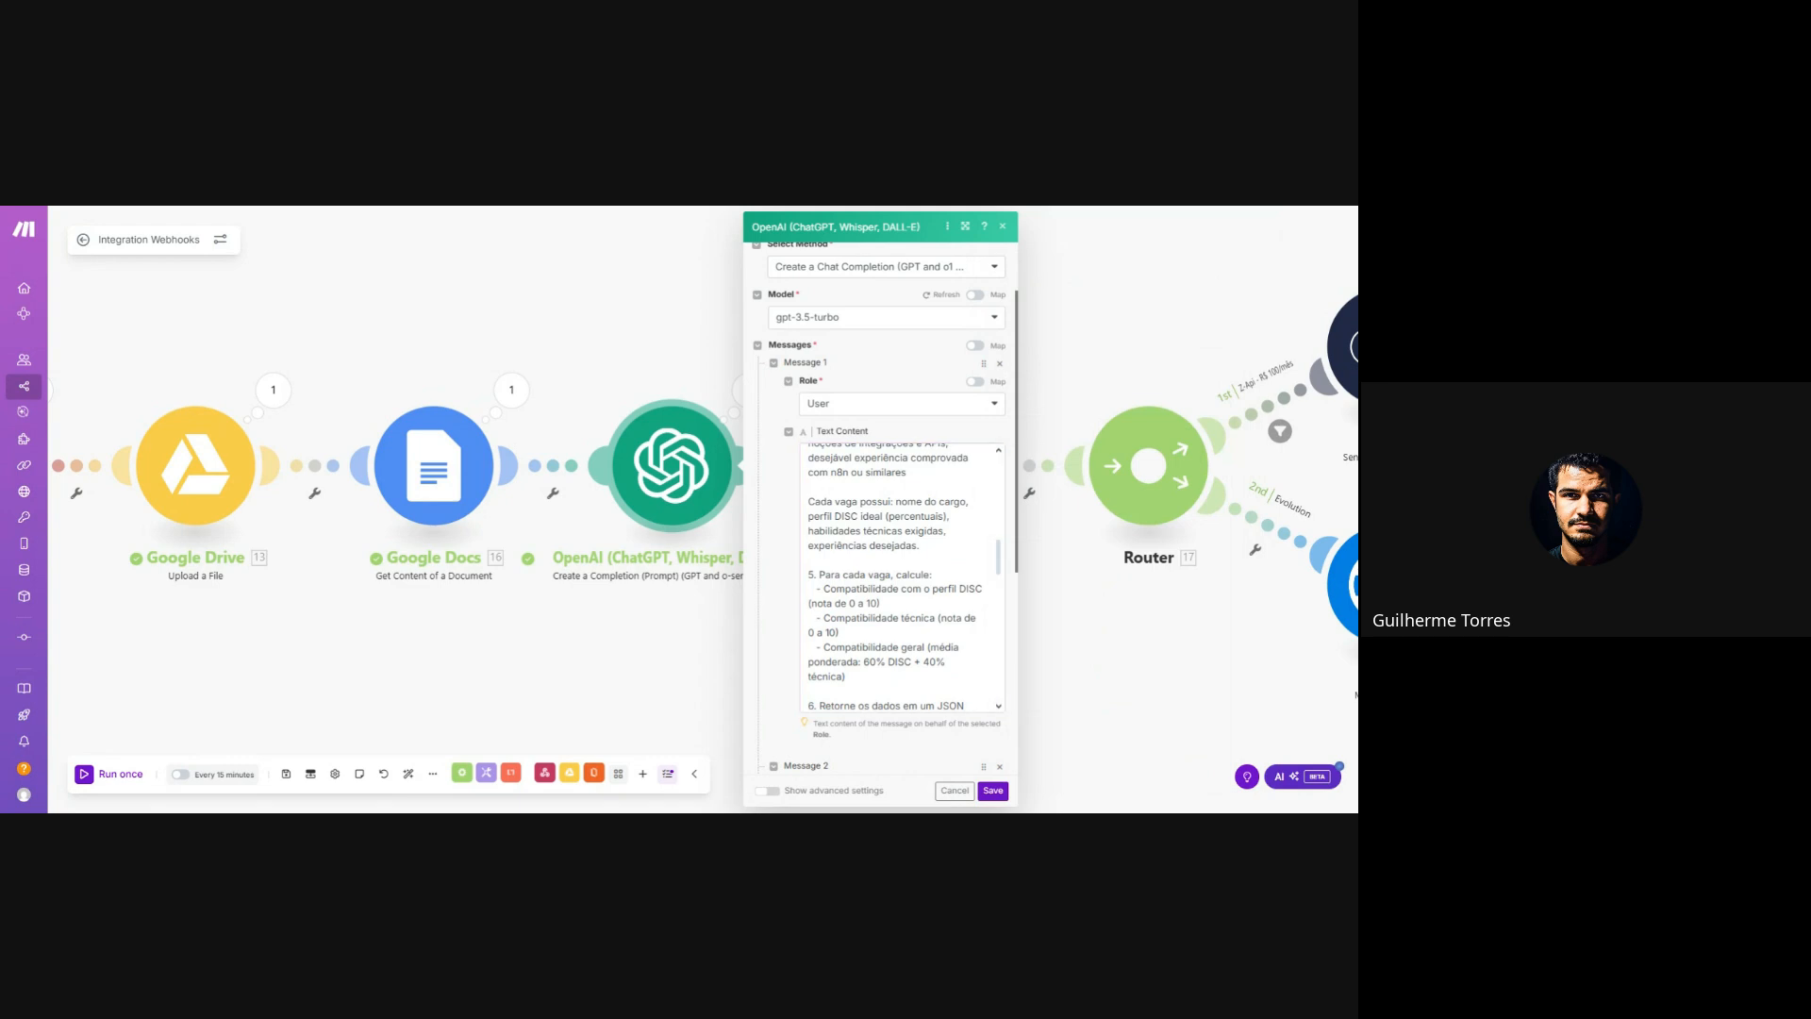
pyautogui.click(881, 604)
pyautogui.scroll(-2, 880, 602)
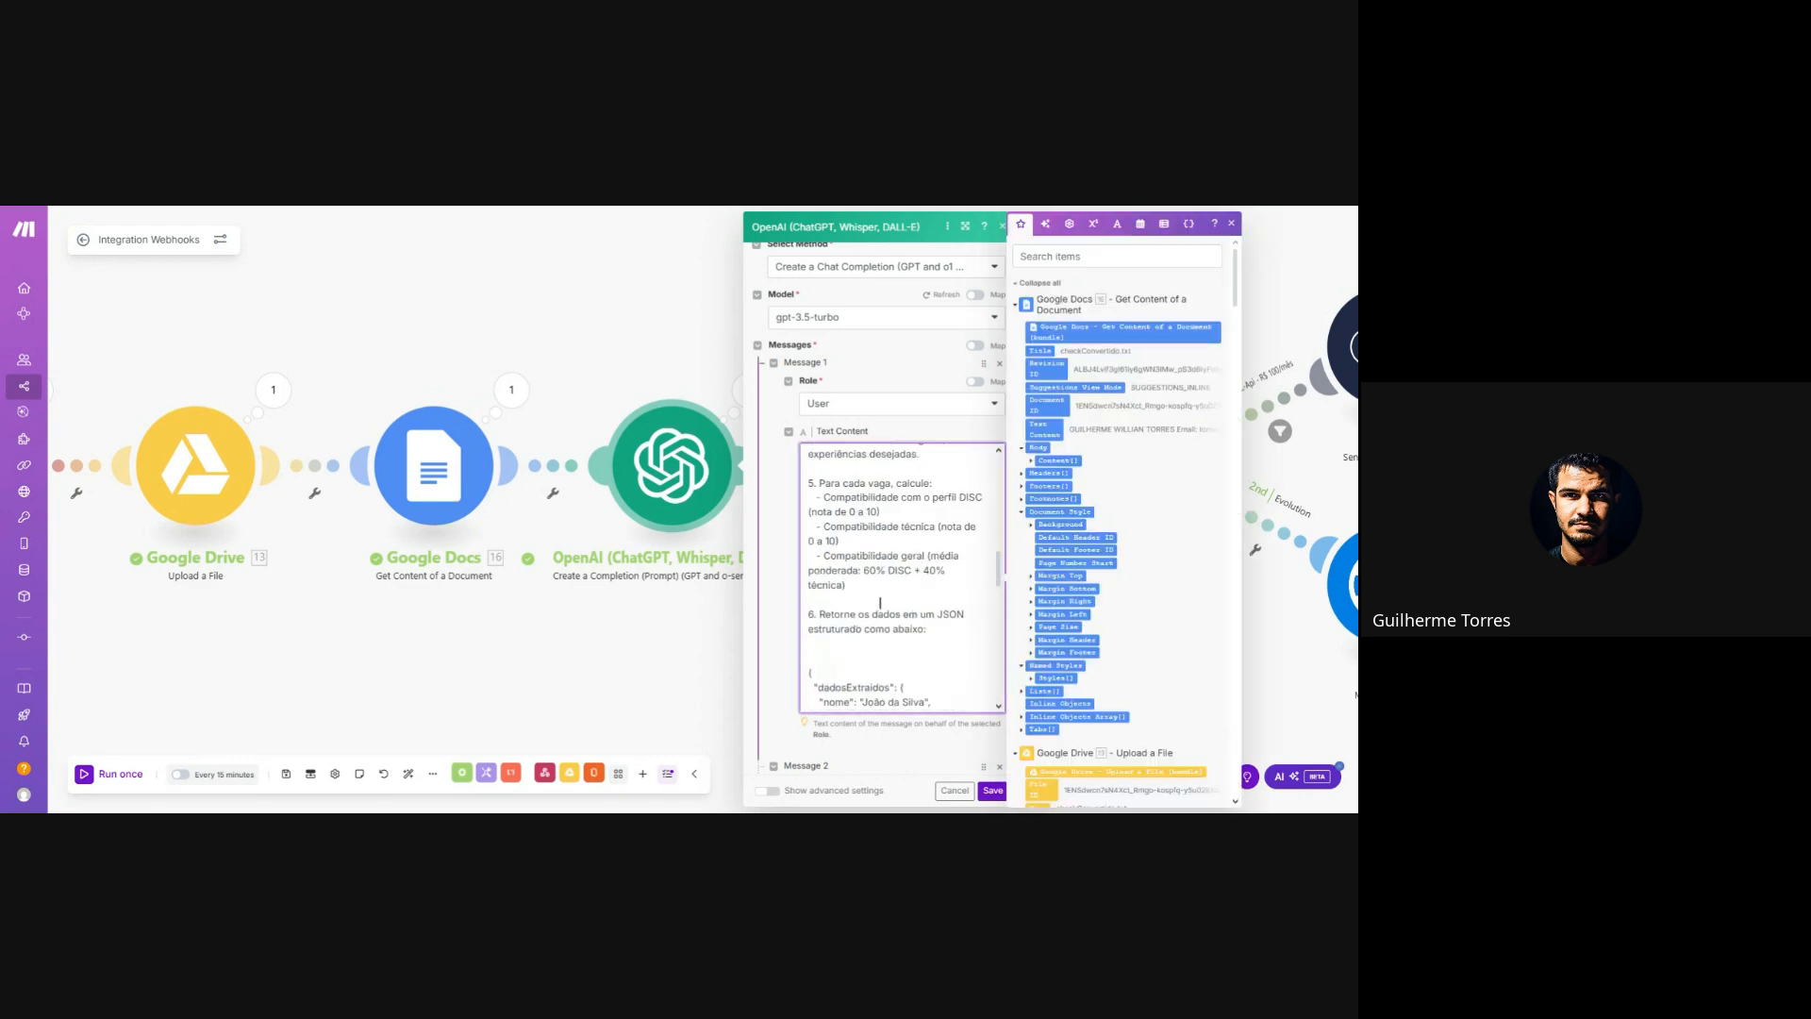
pyautogui.moveTo(881, 513); pyautogui.dragTo(808, 498)
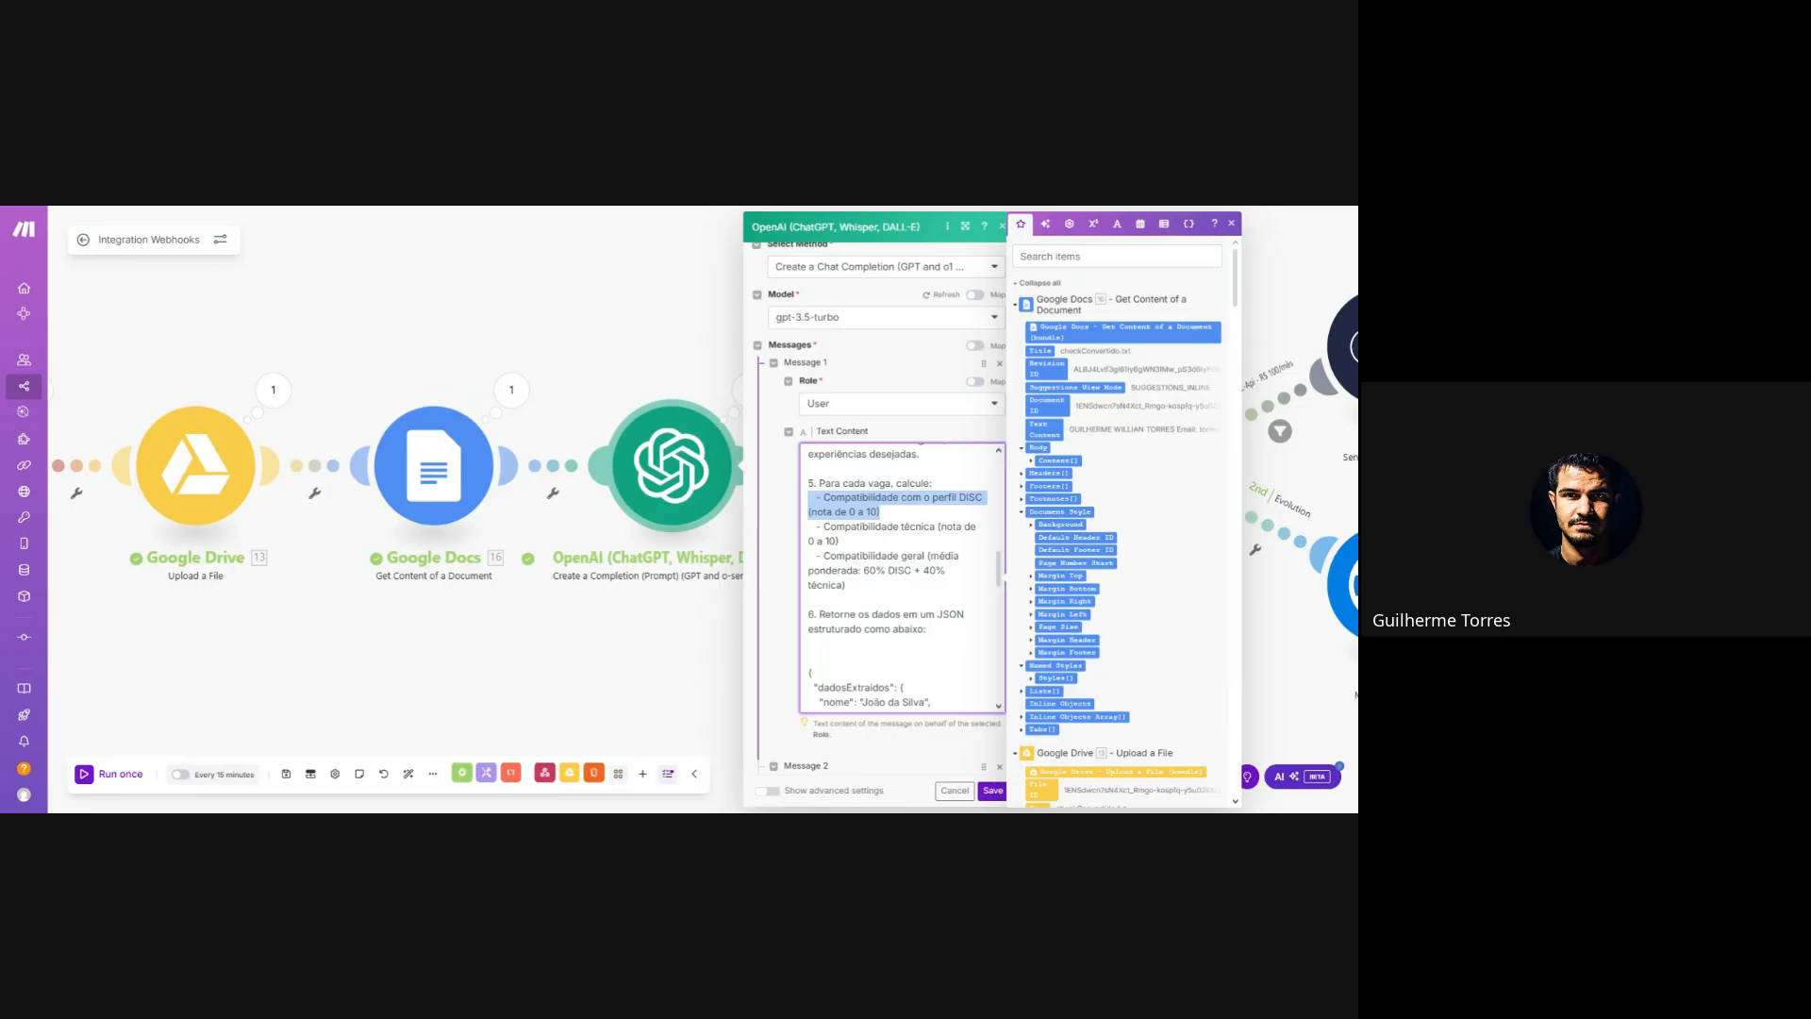
pyautogui.tripleClick(903, 528)
pyautogui.click(839, 541)
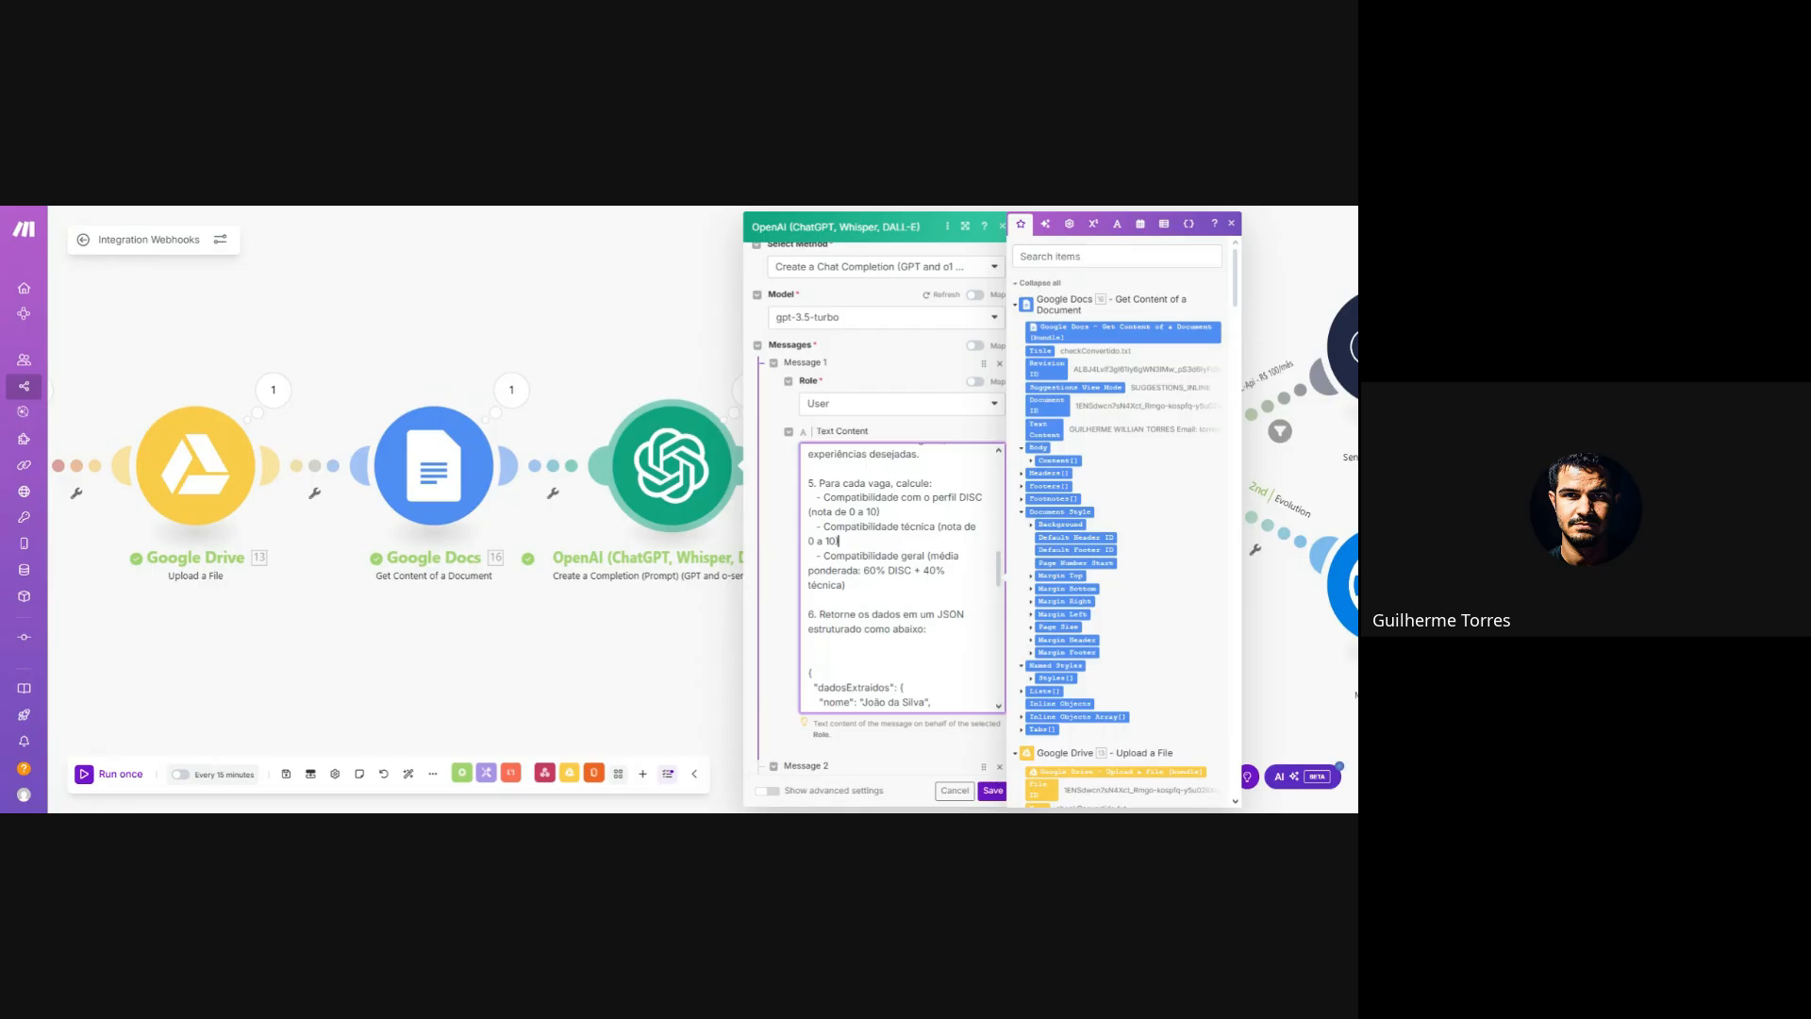
pyautogui.moveTo(836, 541); pyautogui.dragTo(808, 527)
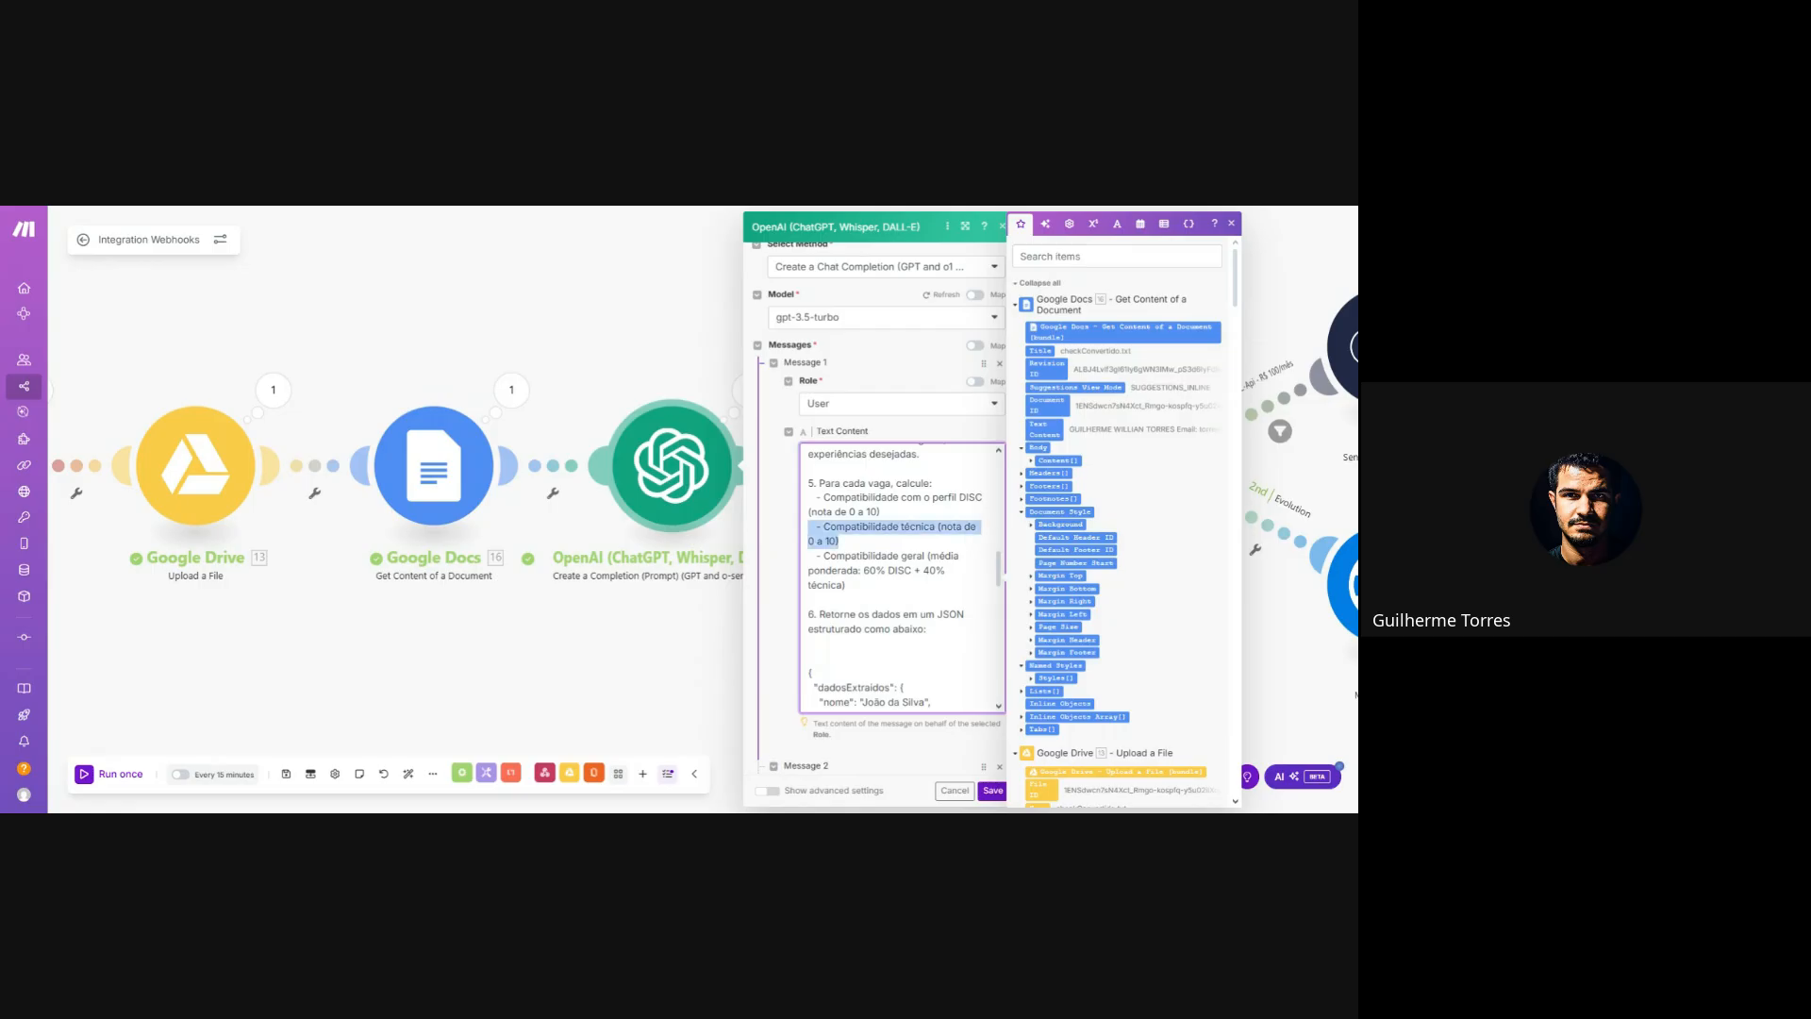
pyautogui.click(838, 541)
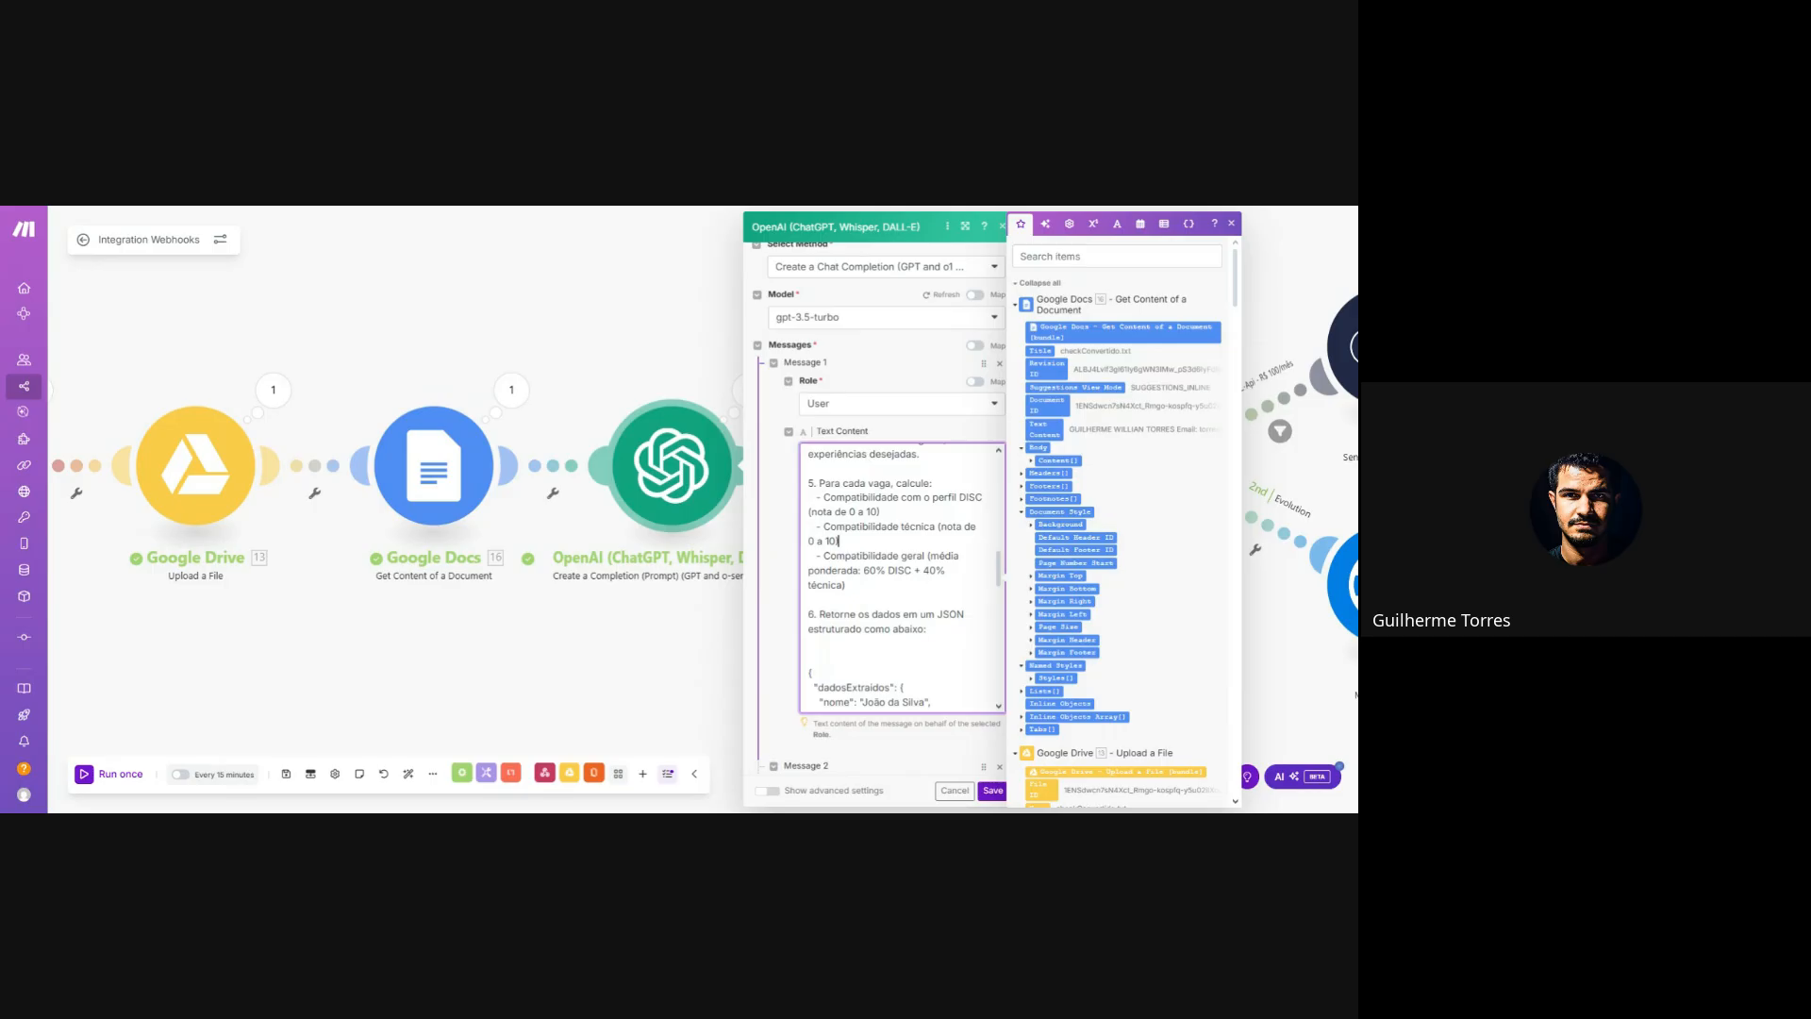
# - Examine the weighted overall compatibility rule in item 5 and the JSON output structure that follows in item 6
pyautogui.moveTo(809, 600); pyautogui.dragTo(911, 571)
pyautogui.click(809, 614)
pyautogui.click(922, 570)
pyautogui.moveTo(923, 571); pyautogui.dragTo(846, 585)
pyautogui.click(846, 585)
pyautogui.scroll(-4, 901, 575)
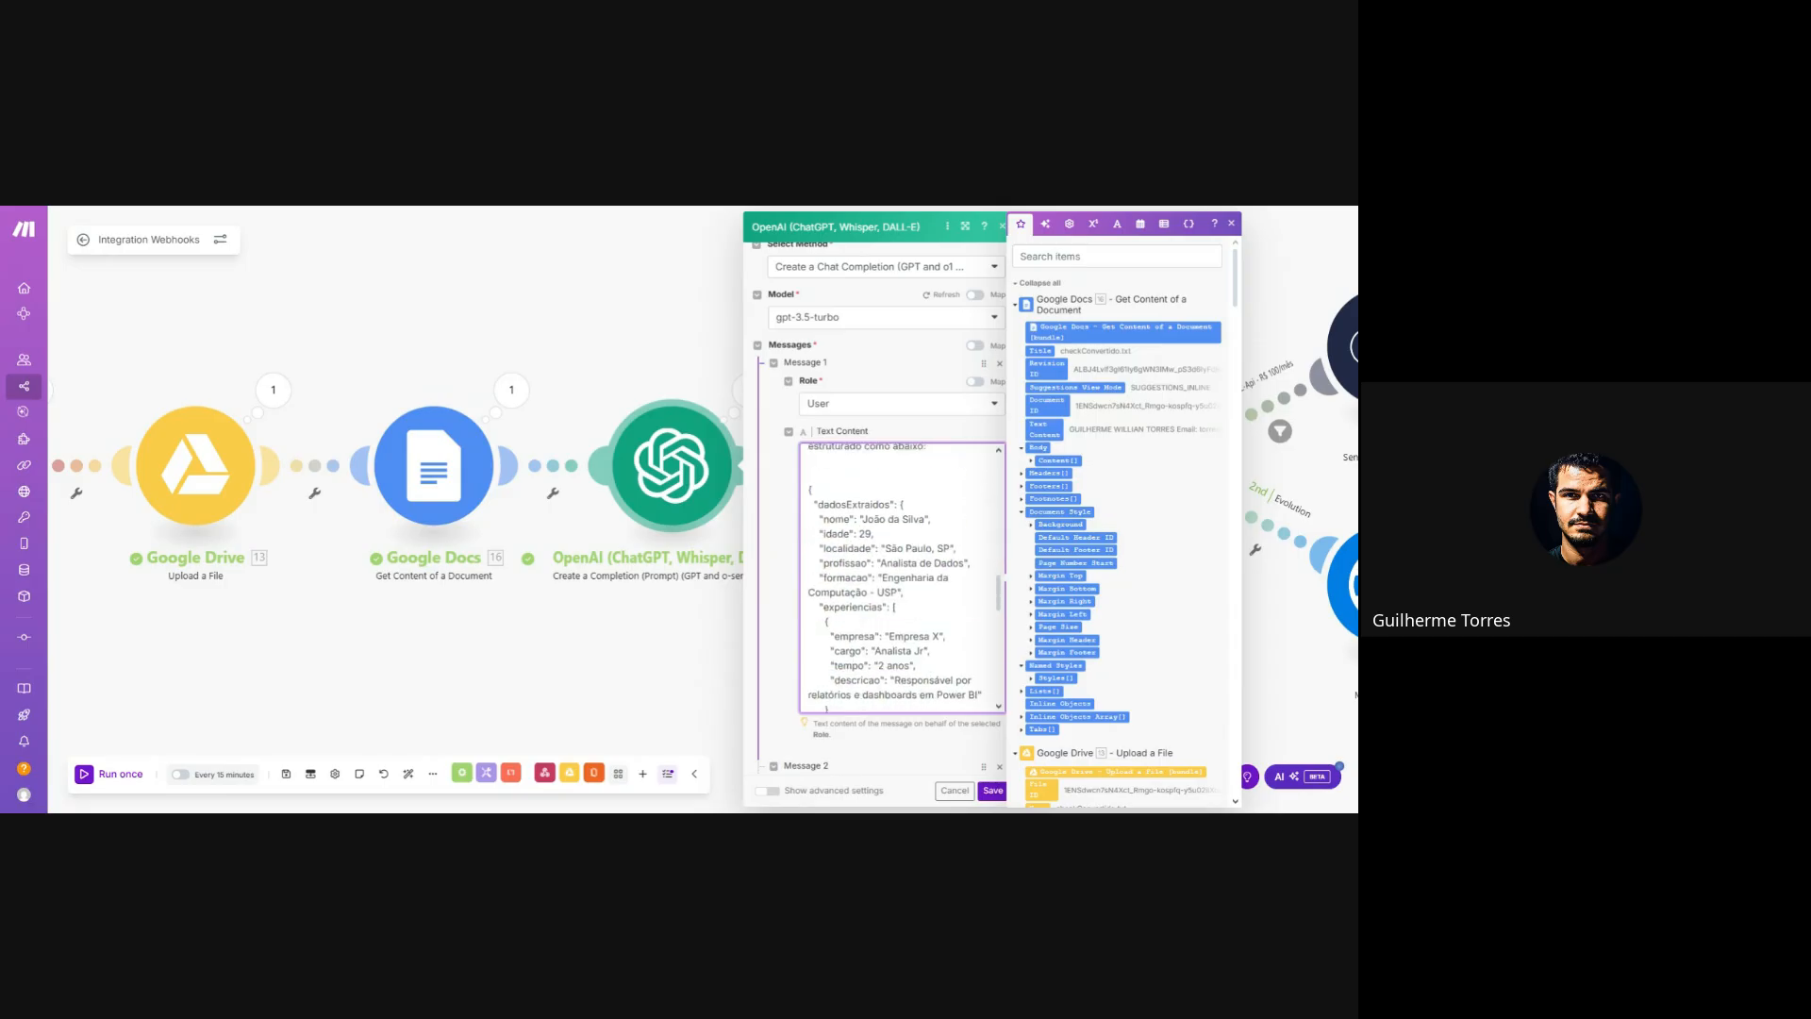
# - Review the sample JSON in the prompt, from dadosExtraidos through vagasCompatibilidade, including the closing no-intro instruction, and close the module settings
pyautogui.moveTo(809, 490); pyautogui.dragTo(828, 621)
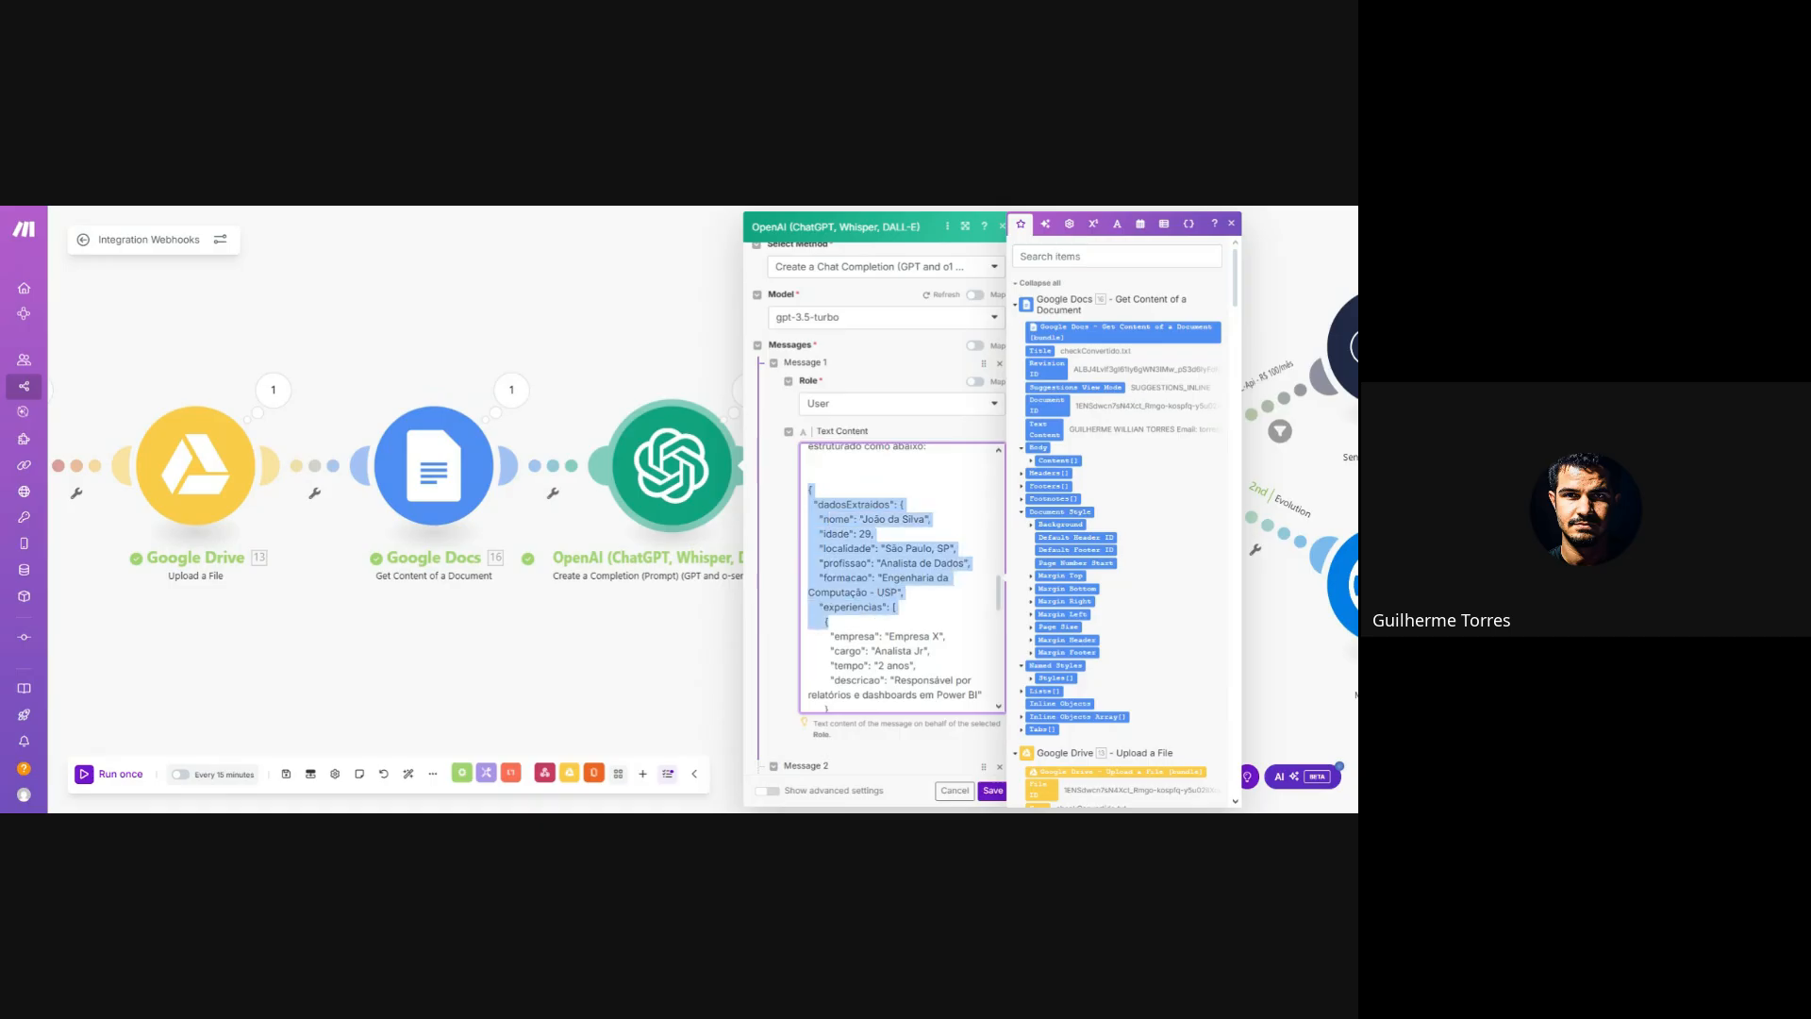
pyautogui.scroll(-5, 902, 575)
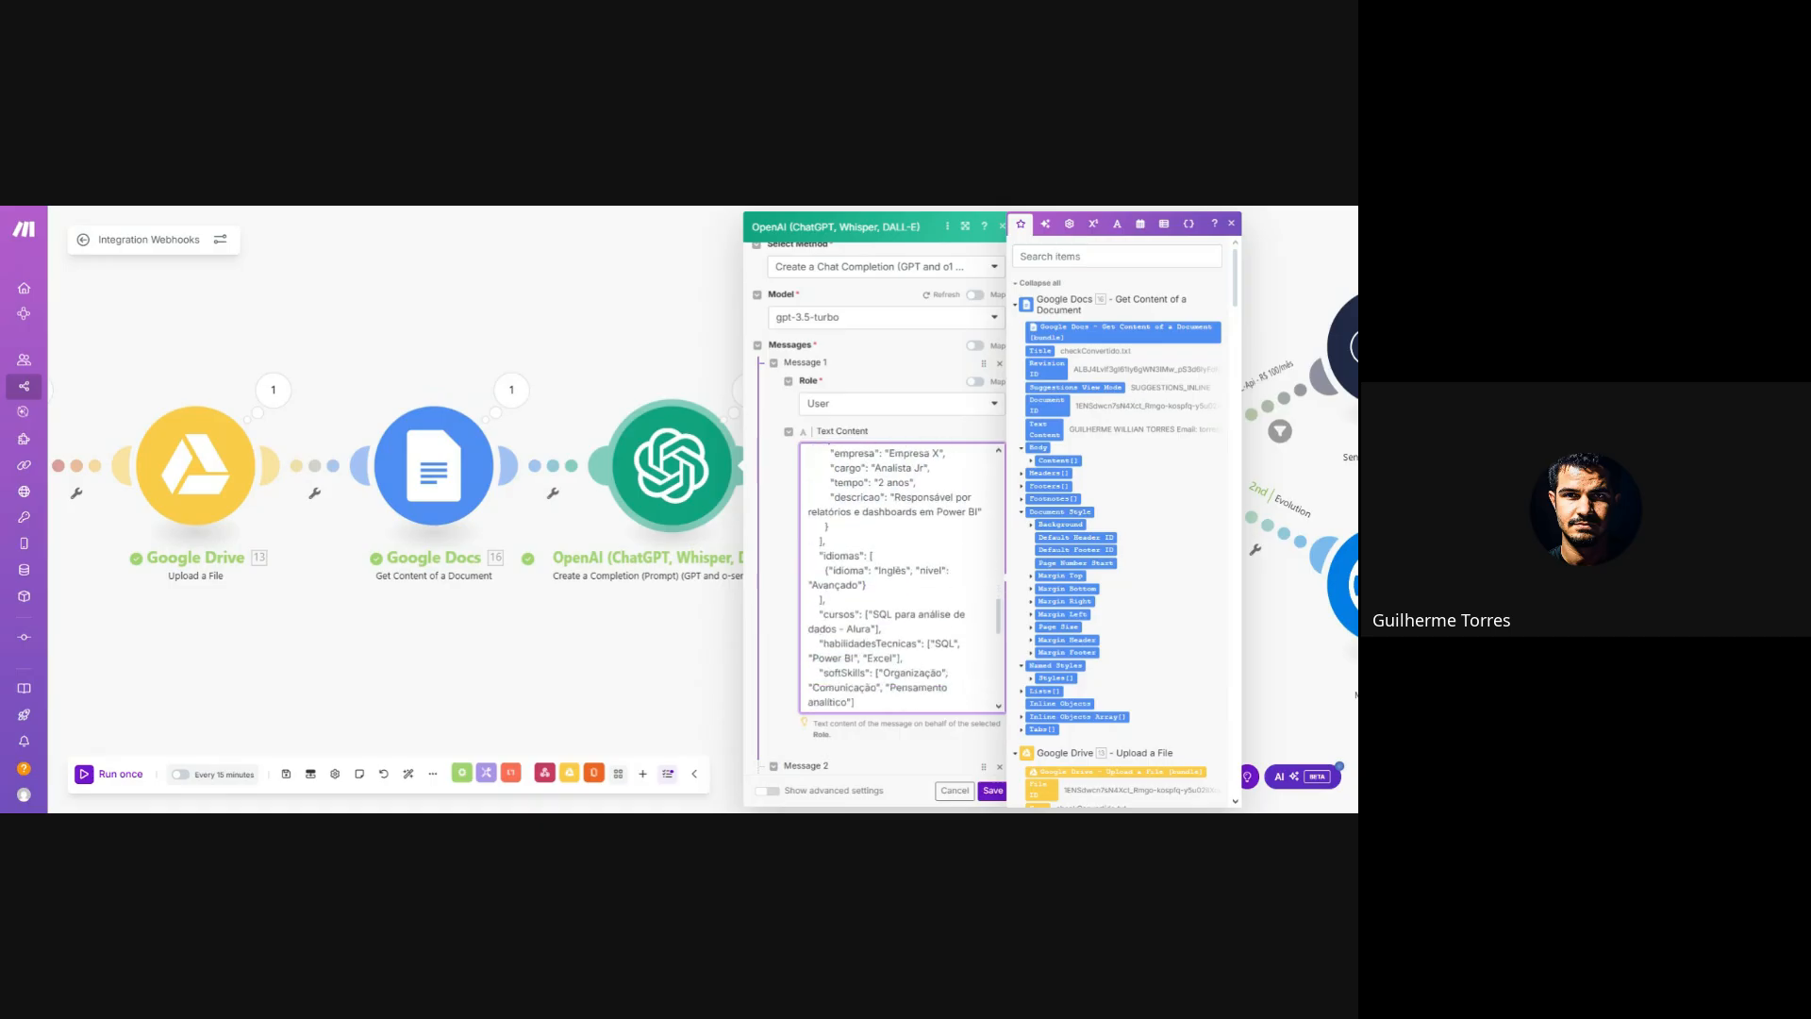
pyautogui.scroll(-8, 902, 575)
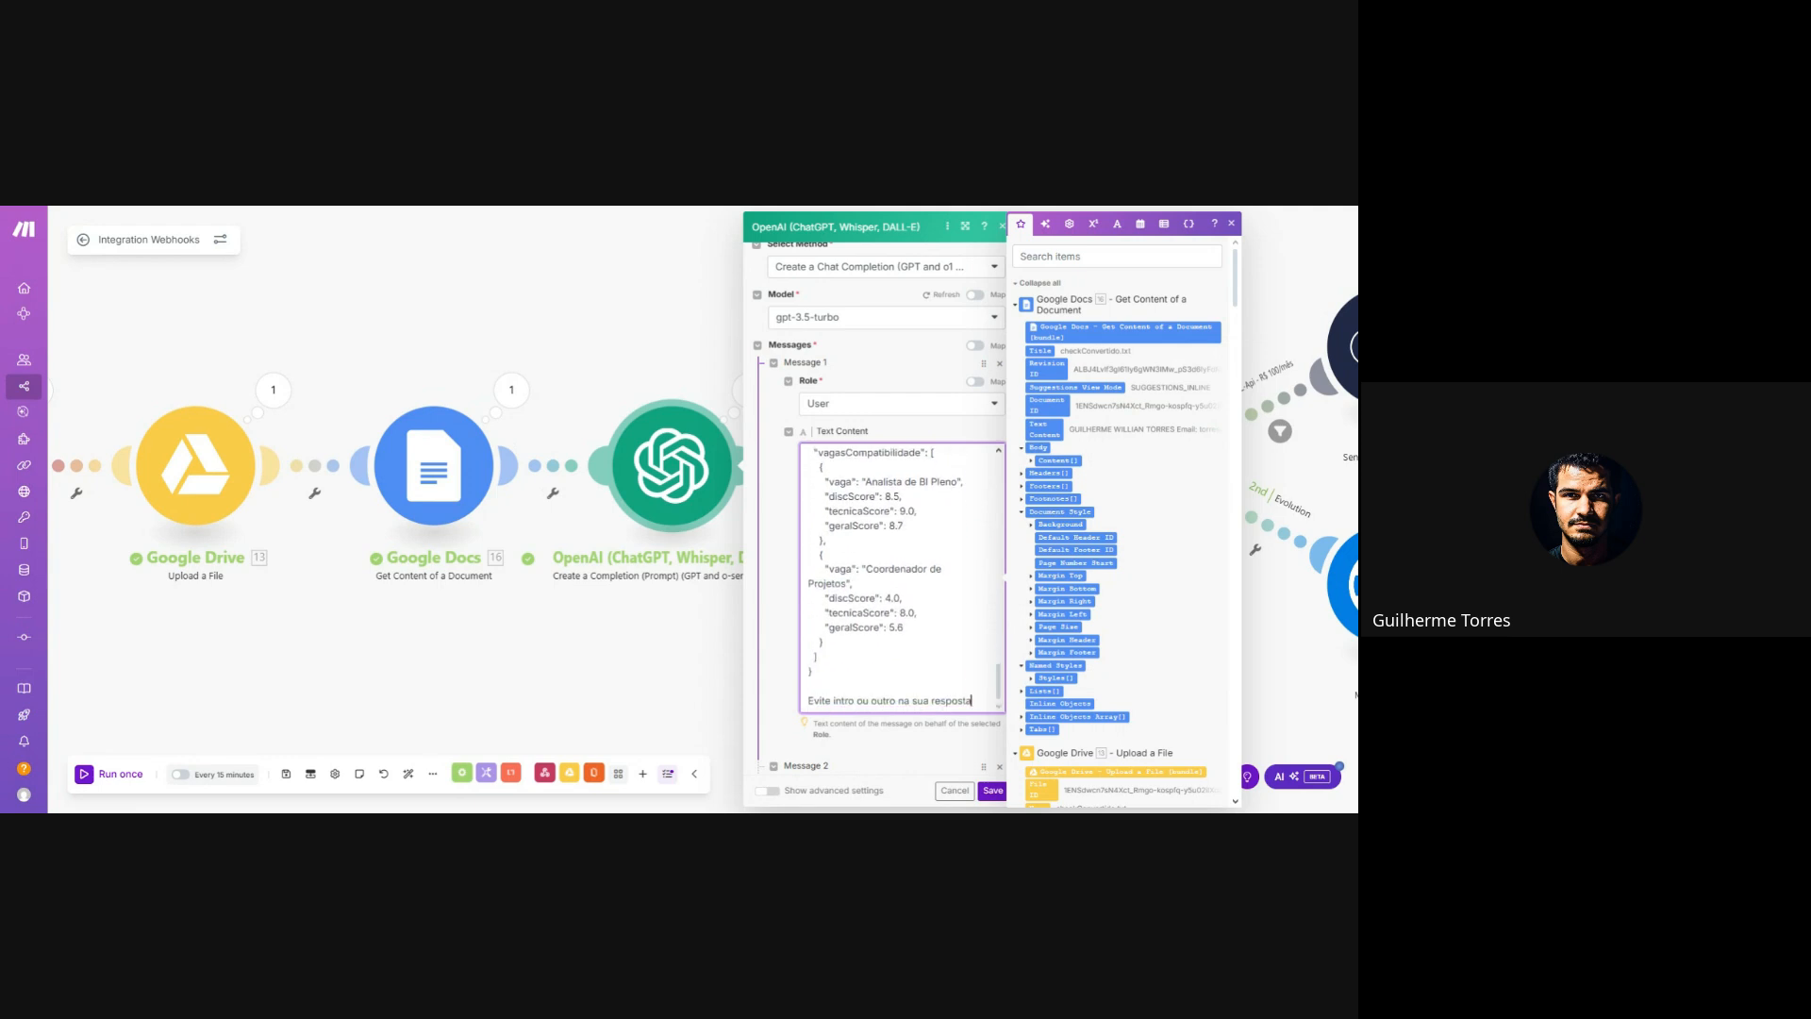
pyautogui.scroll(2, 901, 575)
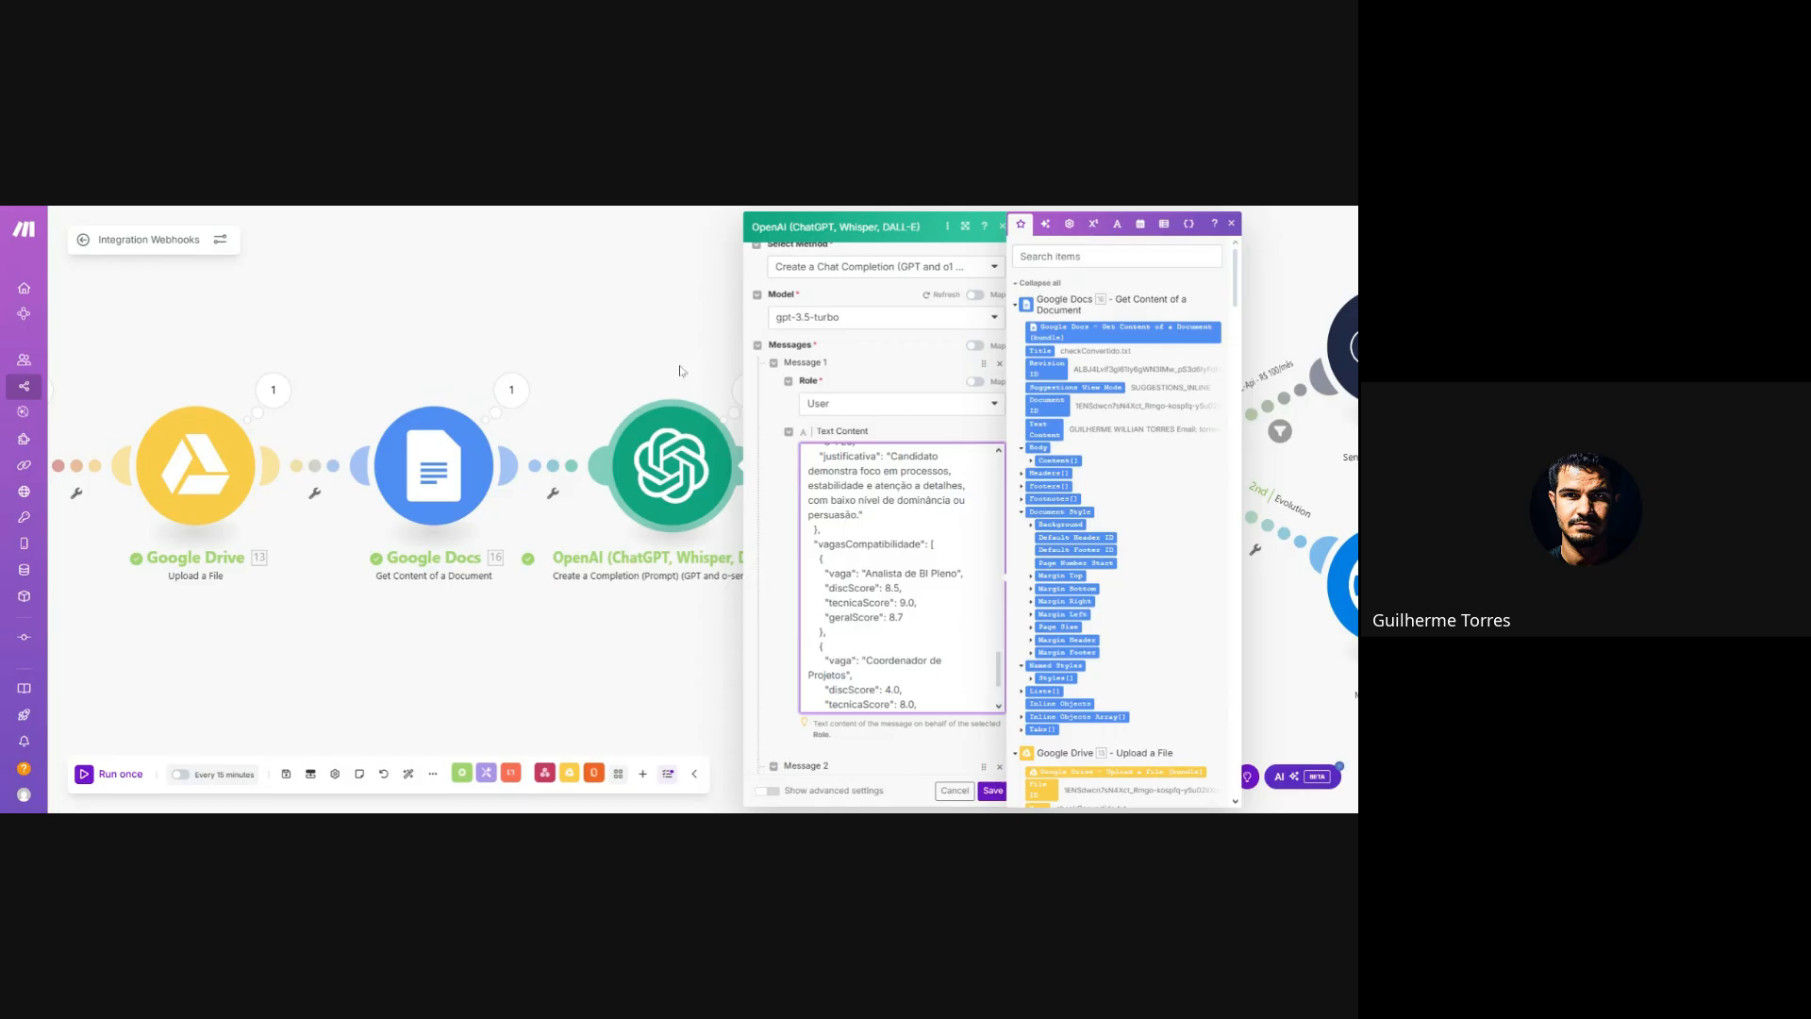
pyautogui.click(550, 334)
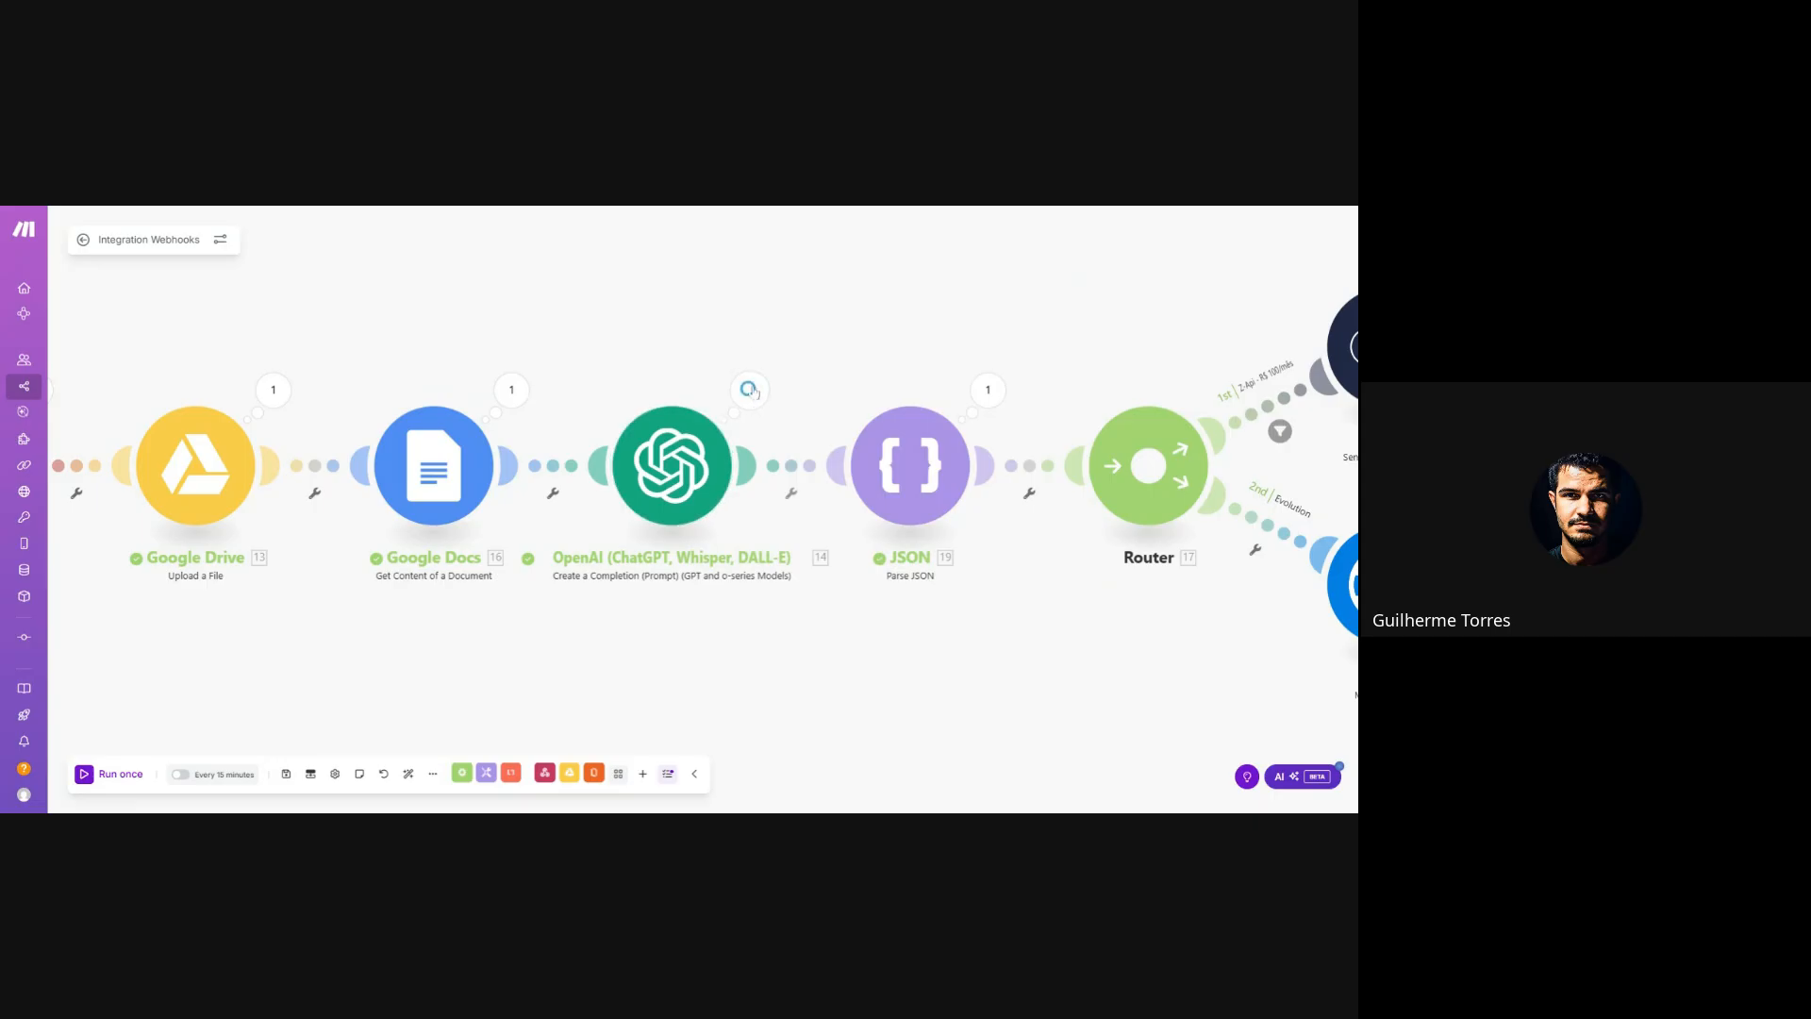
# - Inspect the OpenAI module's run output, reading the generated JSON from the extracted data to the vacancy compatibility section
pyautogui.hscroll(2, 838, 337)
pyautogui.hscroll(2, 836, 337)
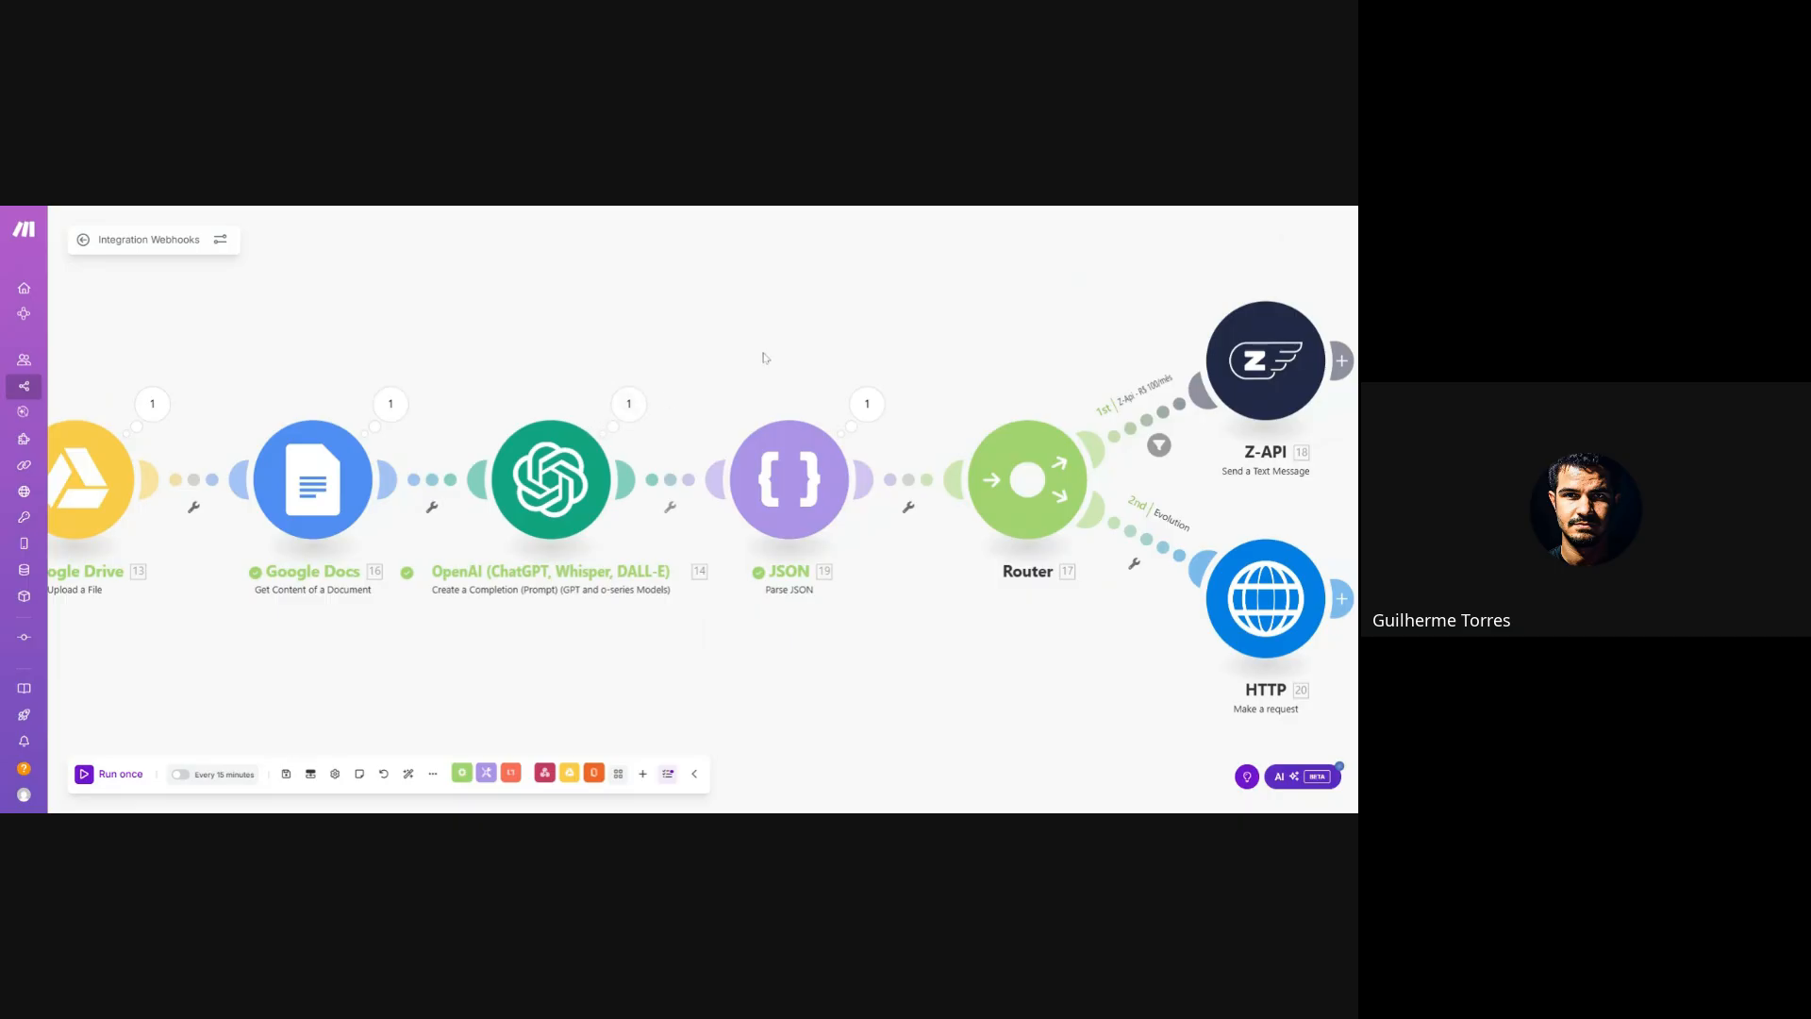
pyautogui.hscroll(2, 760, 355)
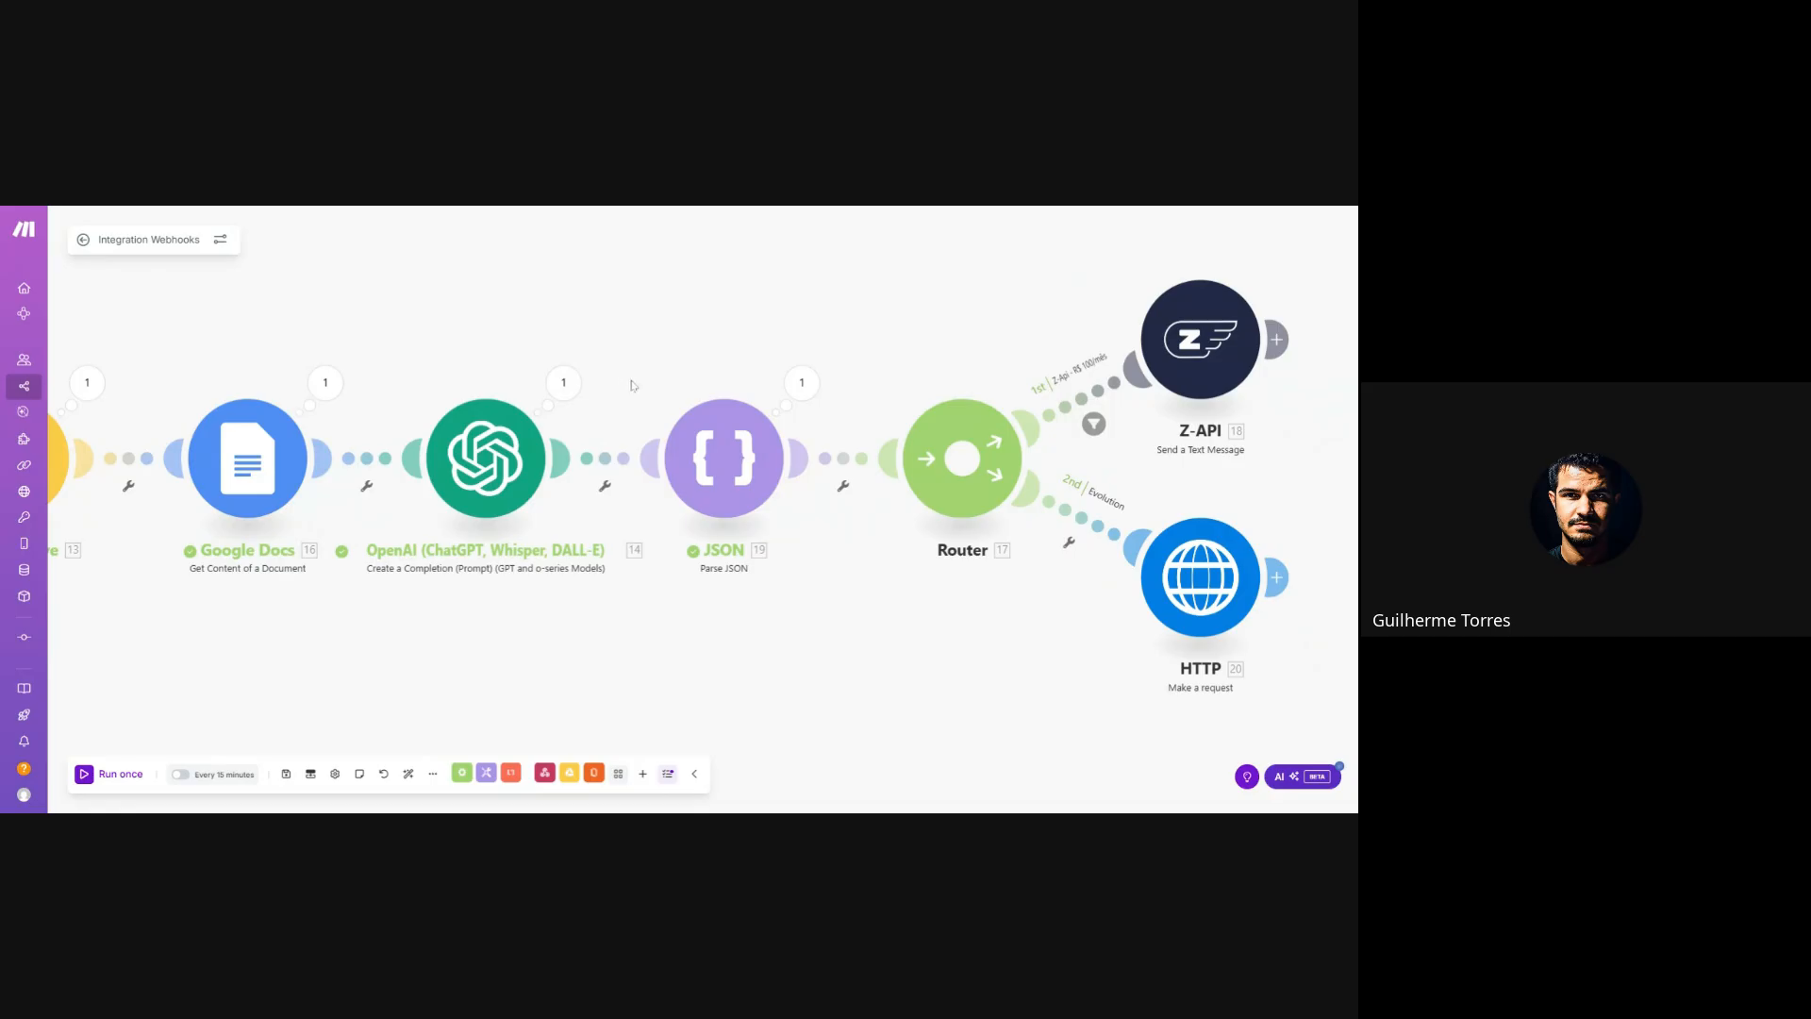
pyautogui.hscroll(2, 632, 385)
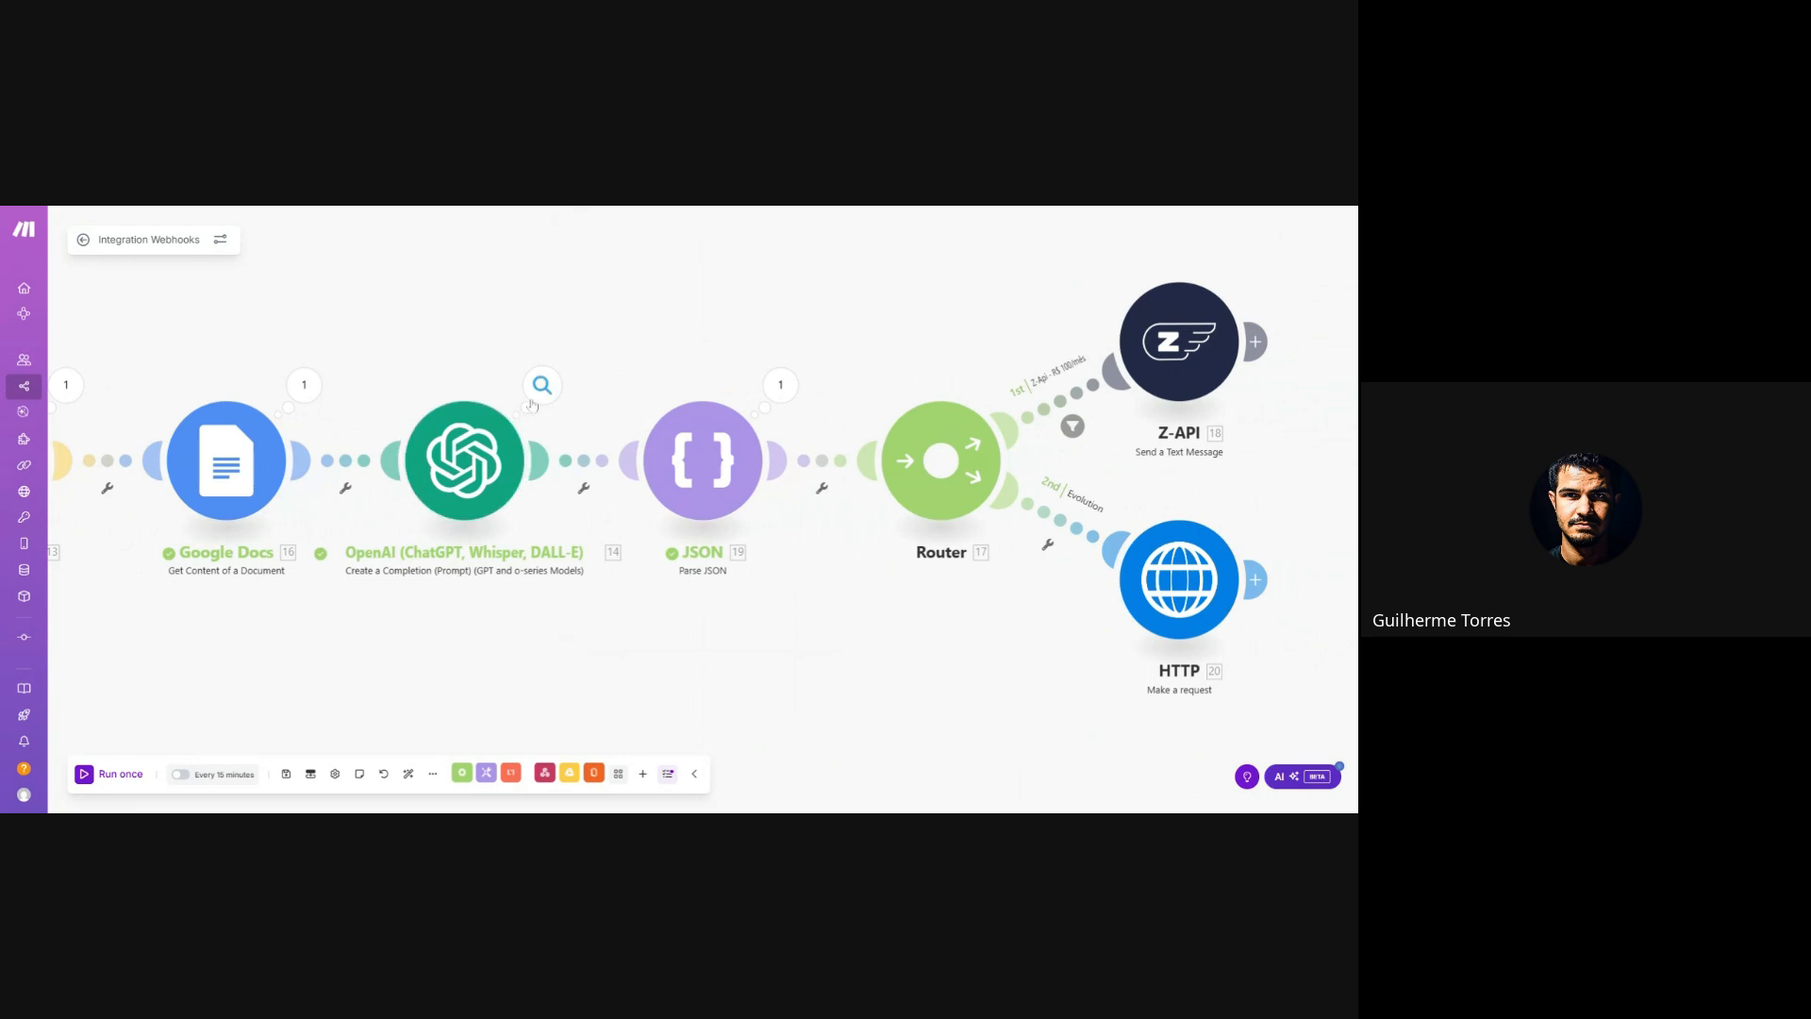
pyautogui.click(533, 400)
pyautogui.click(619, 455)
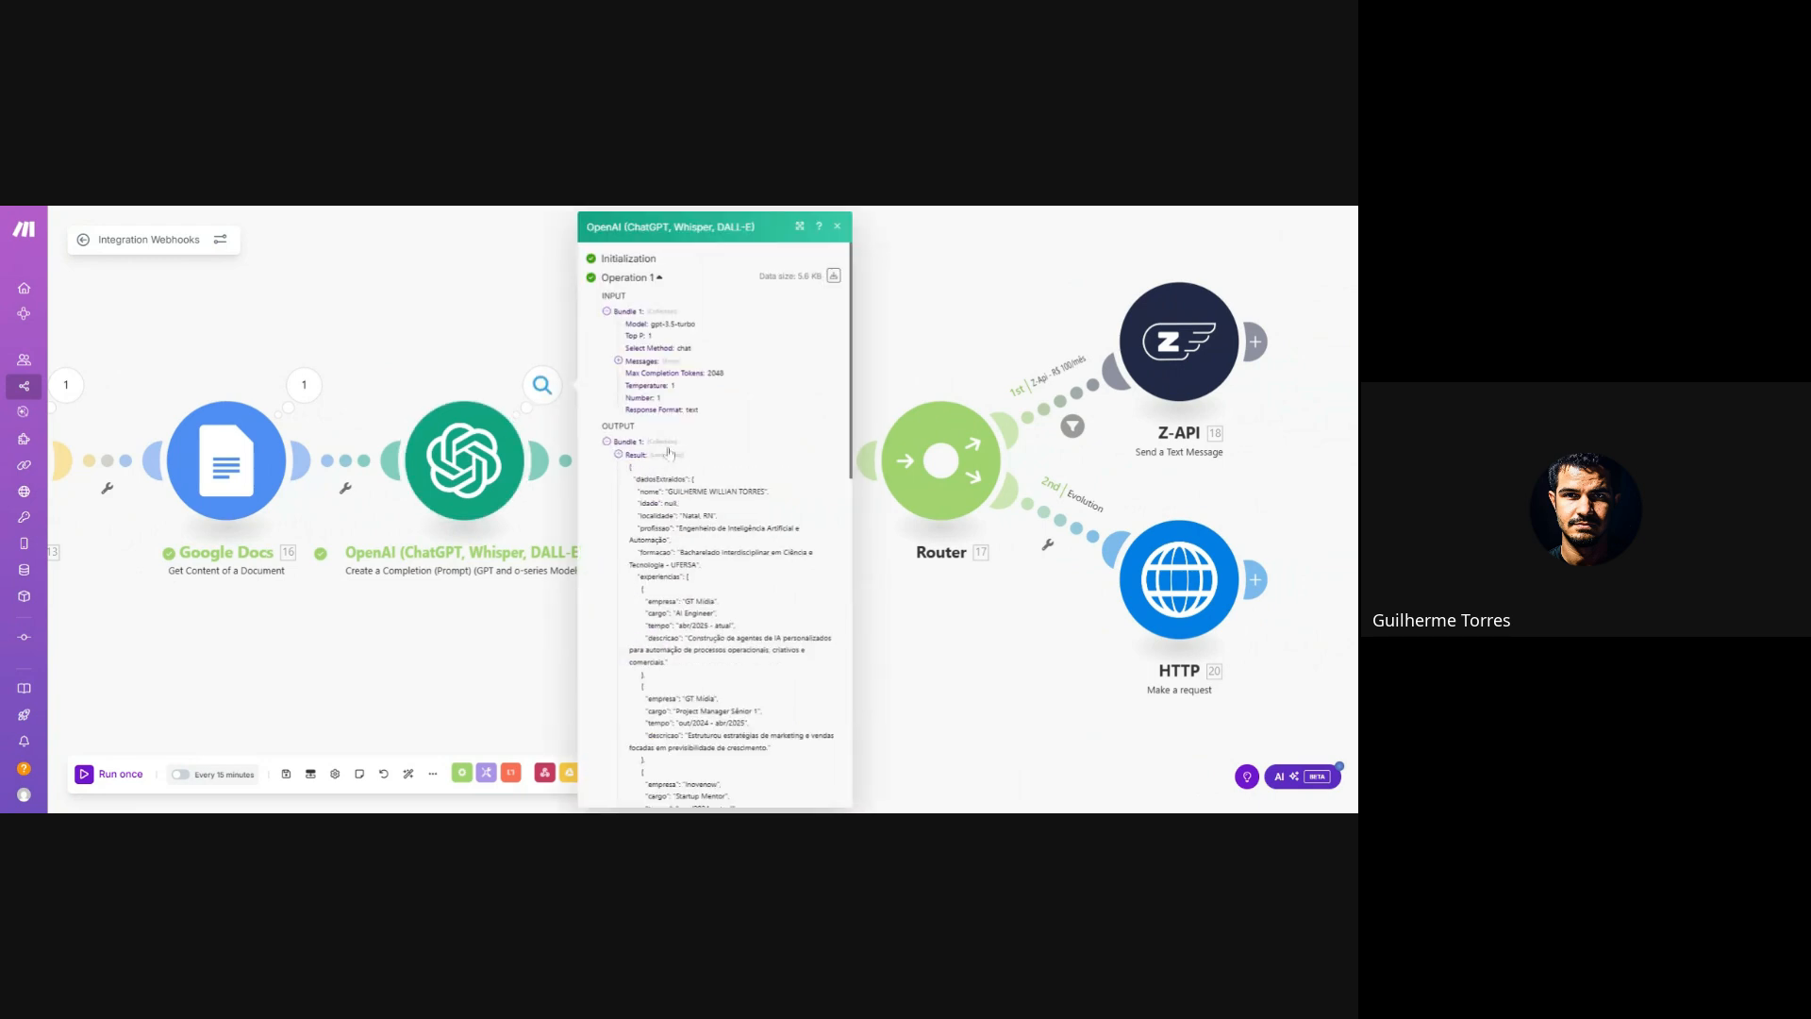
pyautogui.scroll(-5, 715, 518)
pyautogui.scroll(-3, 806, 356)
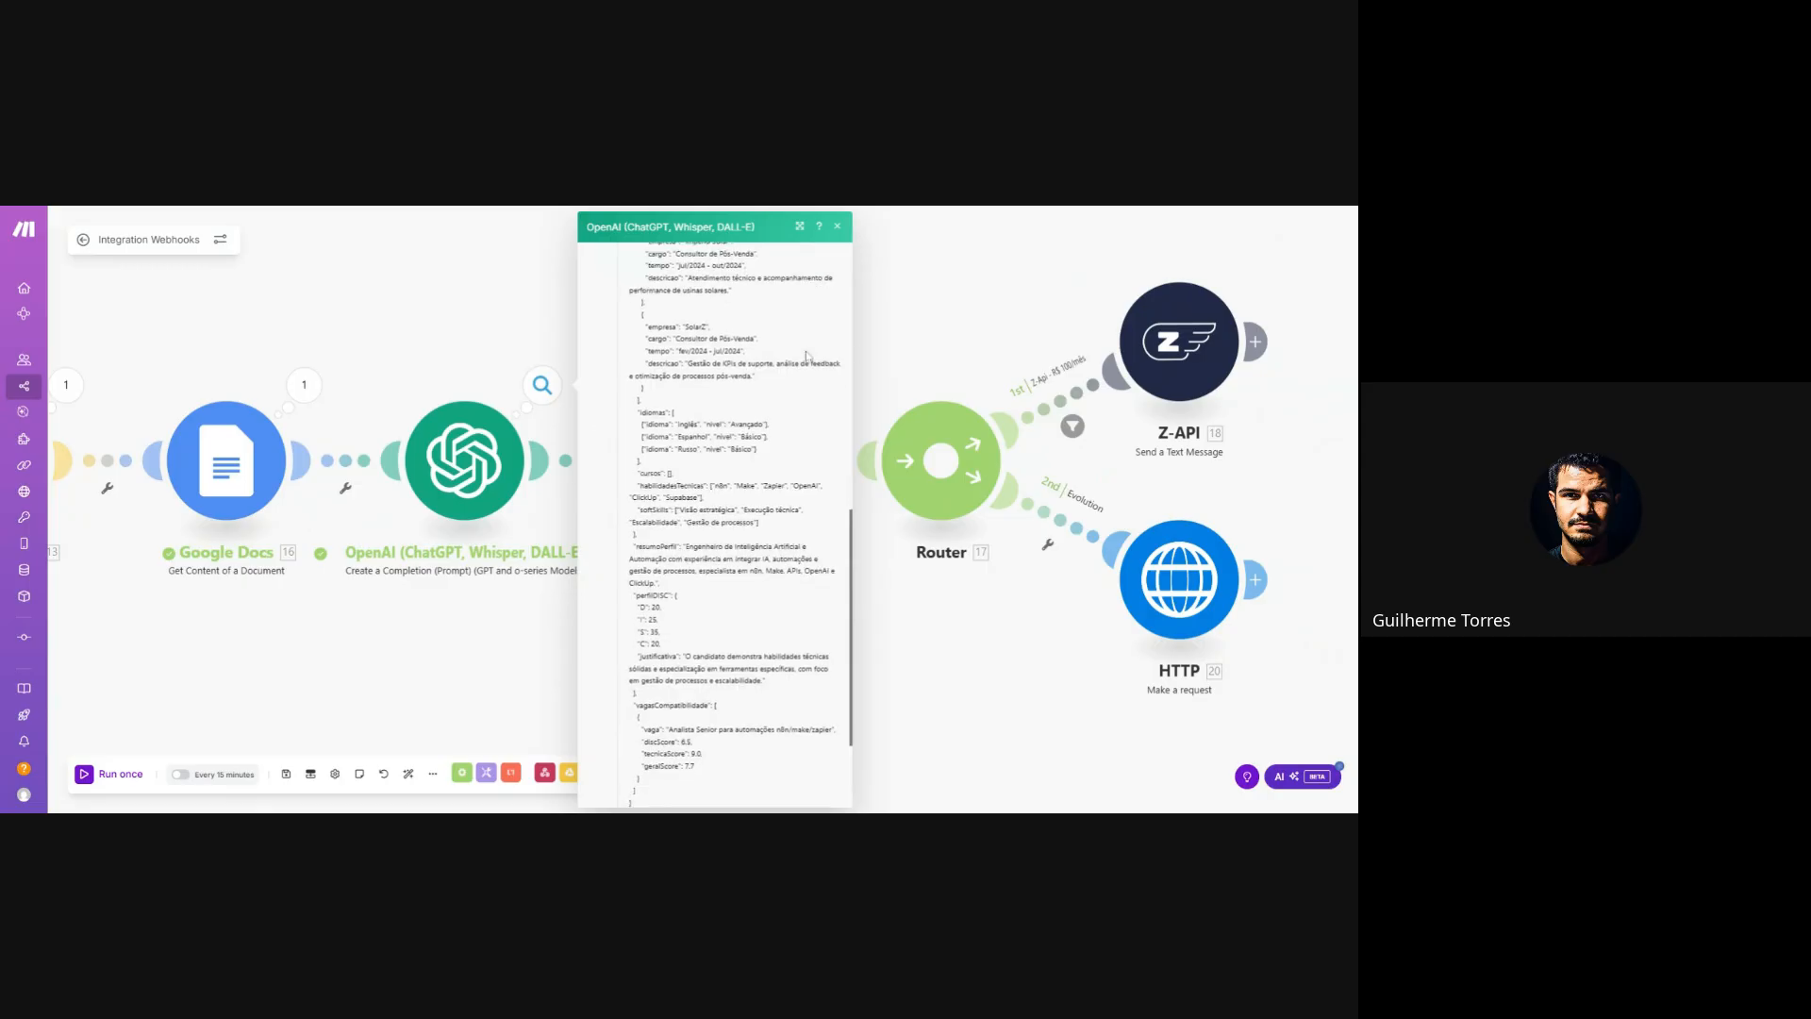
pyautogui.click(939, 312)
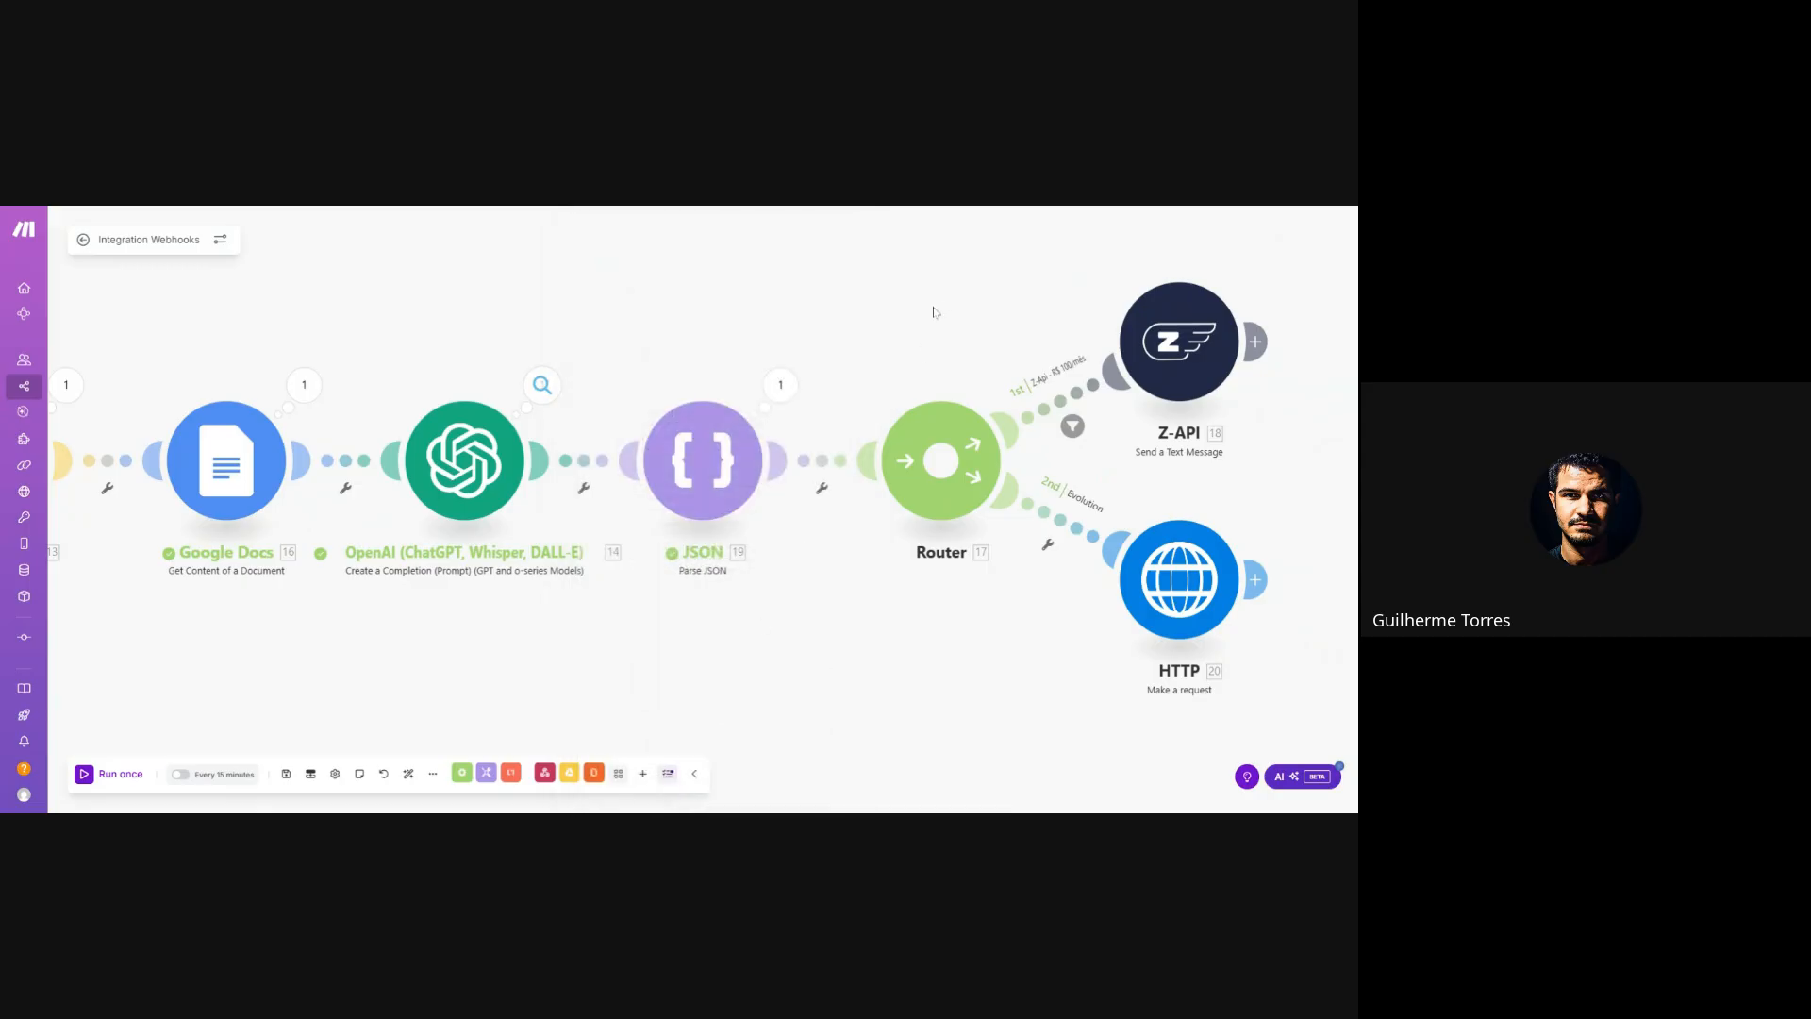
# - Open the Parse JSON module's run output and read the basic candidate fields under dadosExtraidos, from idade to formacao
pyautogui.moveTo(934, 311); pyautogui.dragTo(814, 292)
pyautogui.click(662, 365)
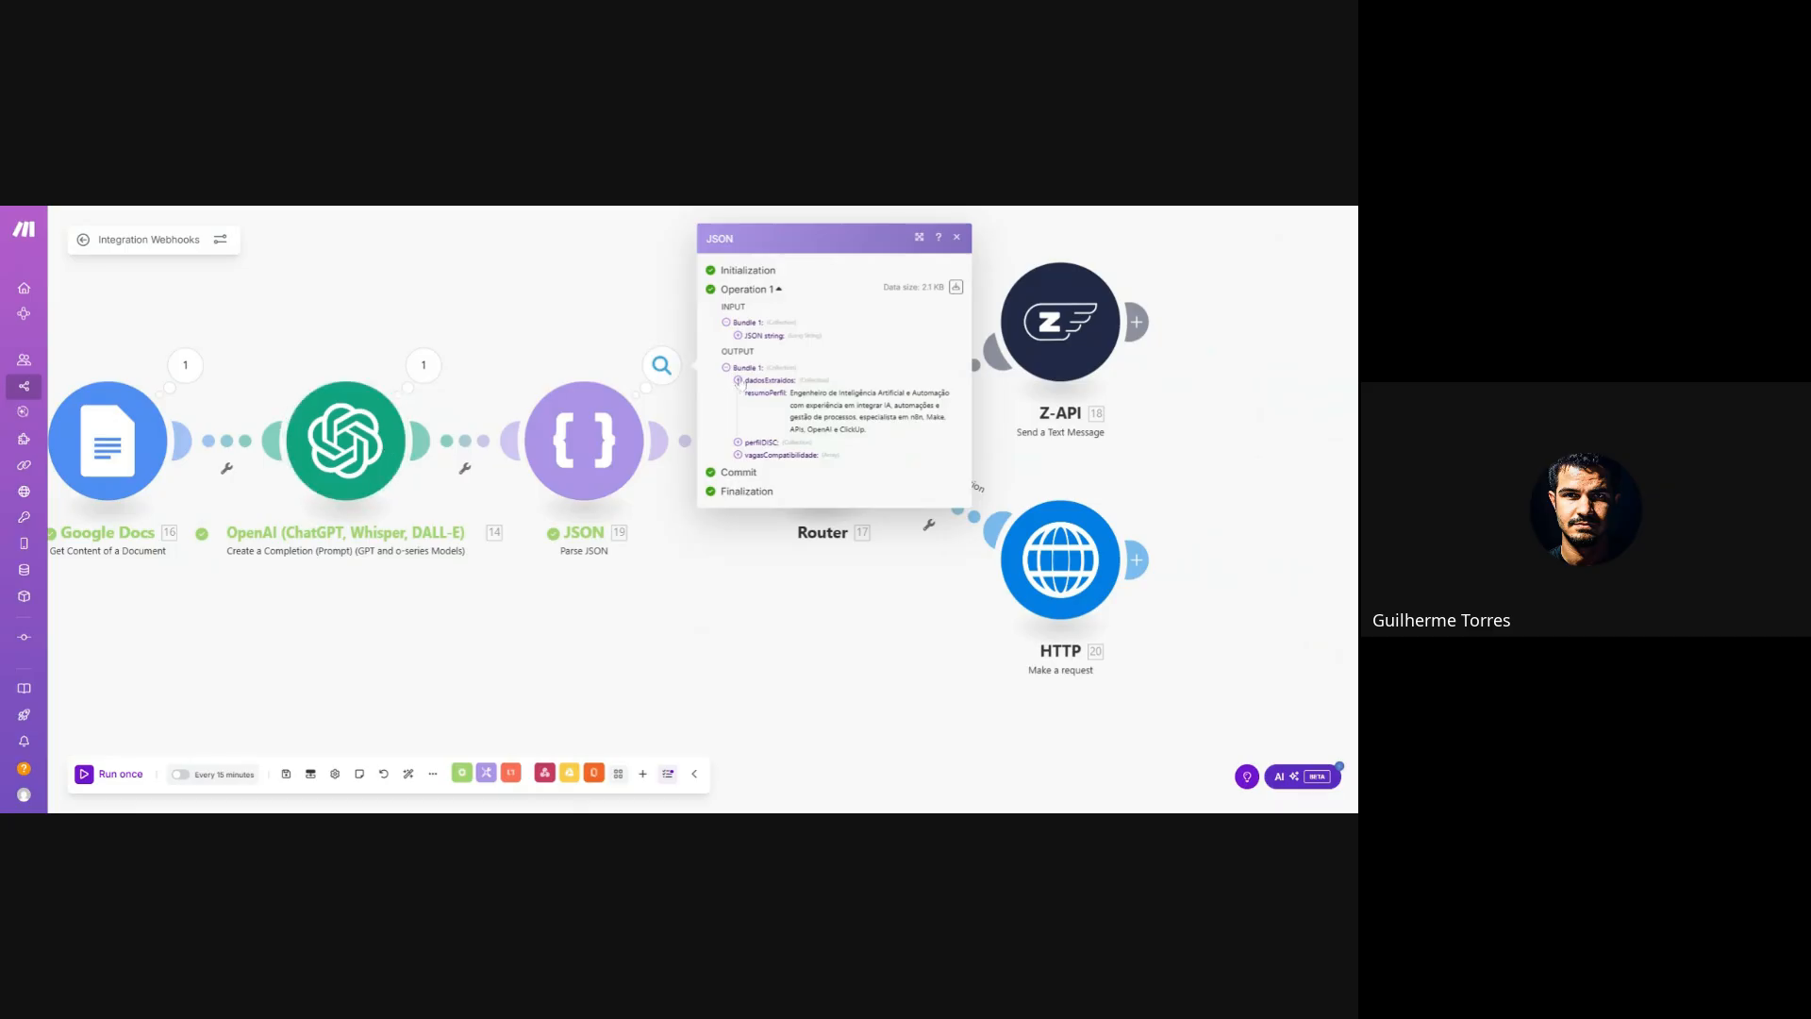
pyautogui.click(737, 380)
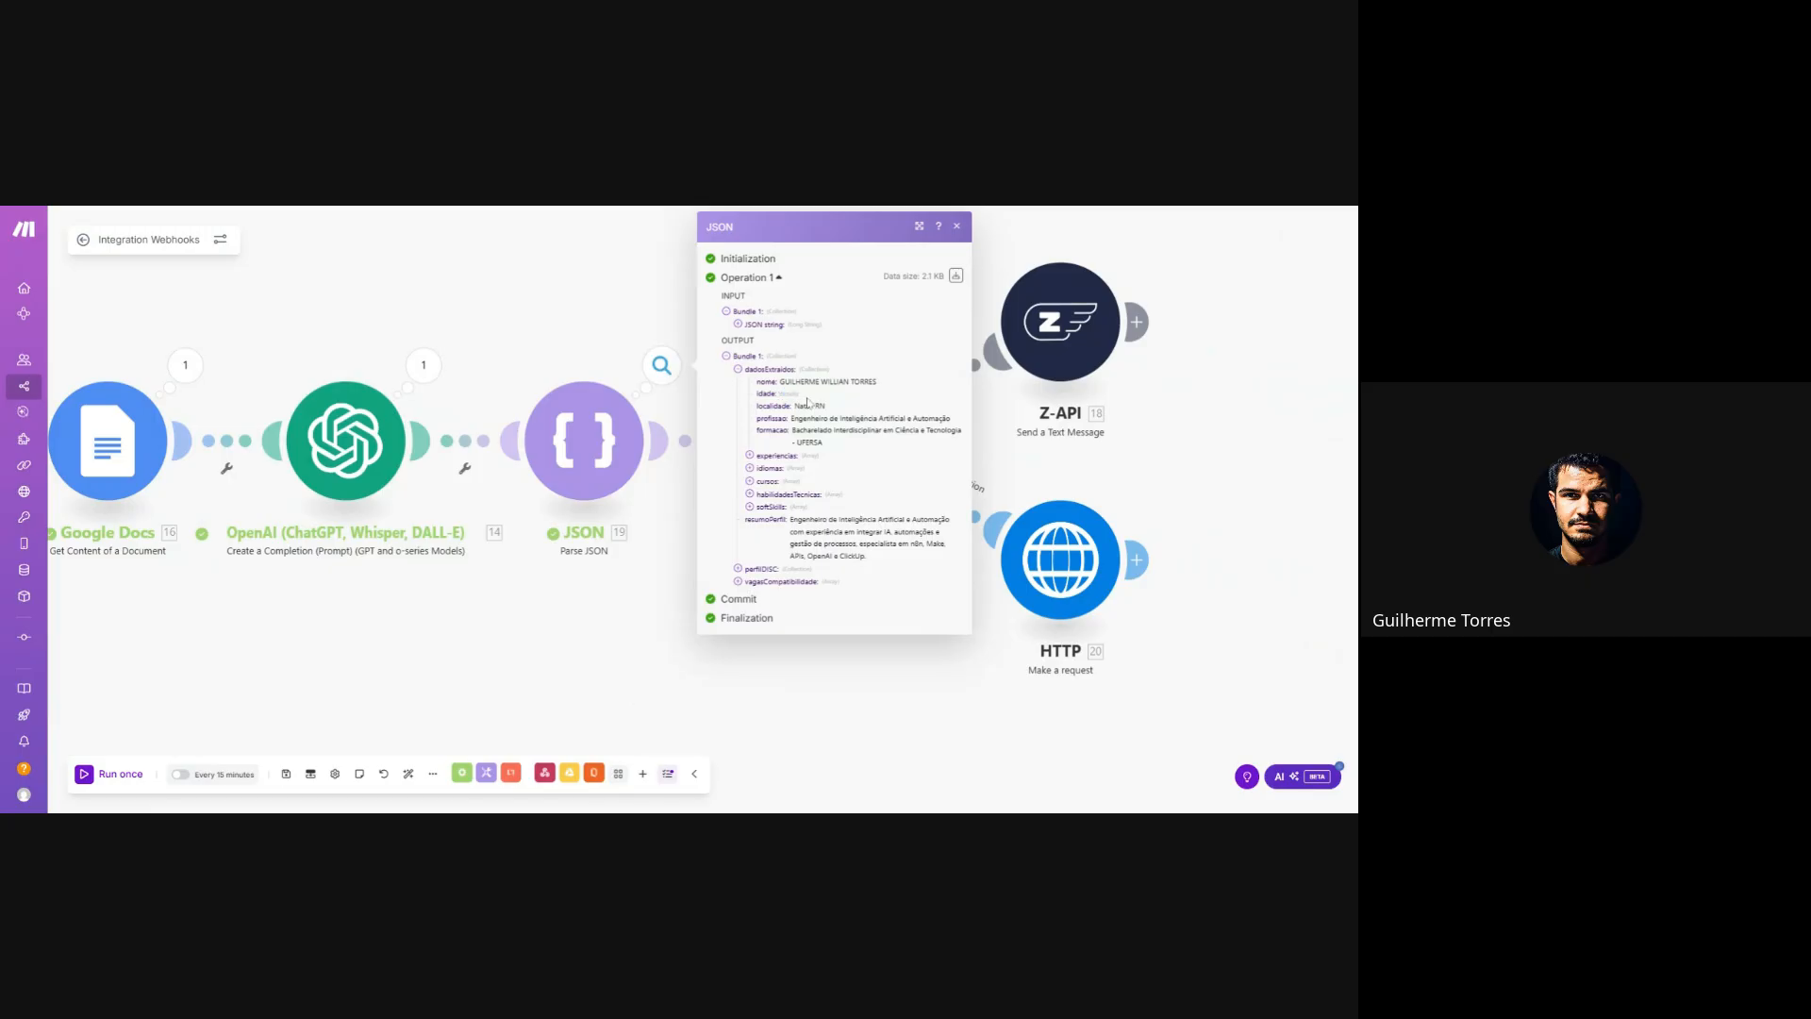
pyautogui.moveTo(801, 394); pyautogui.dragTo(955, 429)
pyautogui.click(843, 417)
pyautogui.tripleClick(823, 440)
# - Expand every entry under experiencias in the parsed output, review the work history, and collapse the list
pyautogui.click(755, 461)
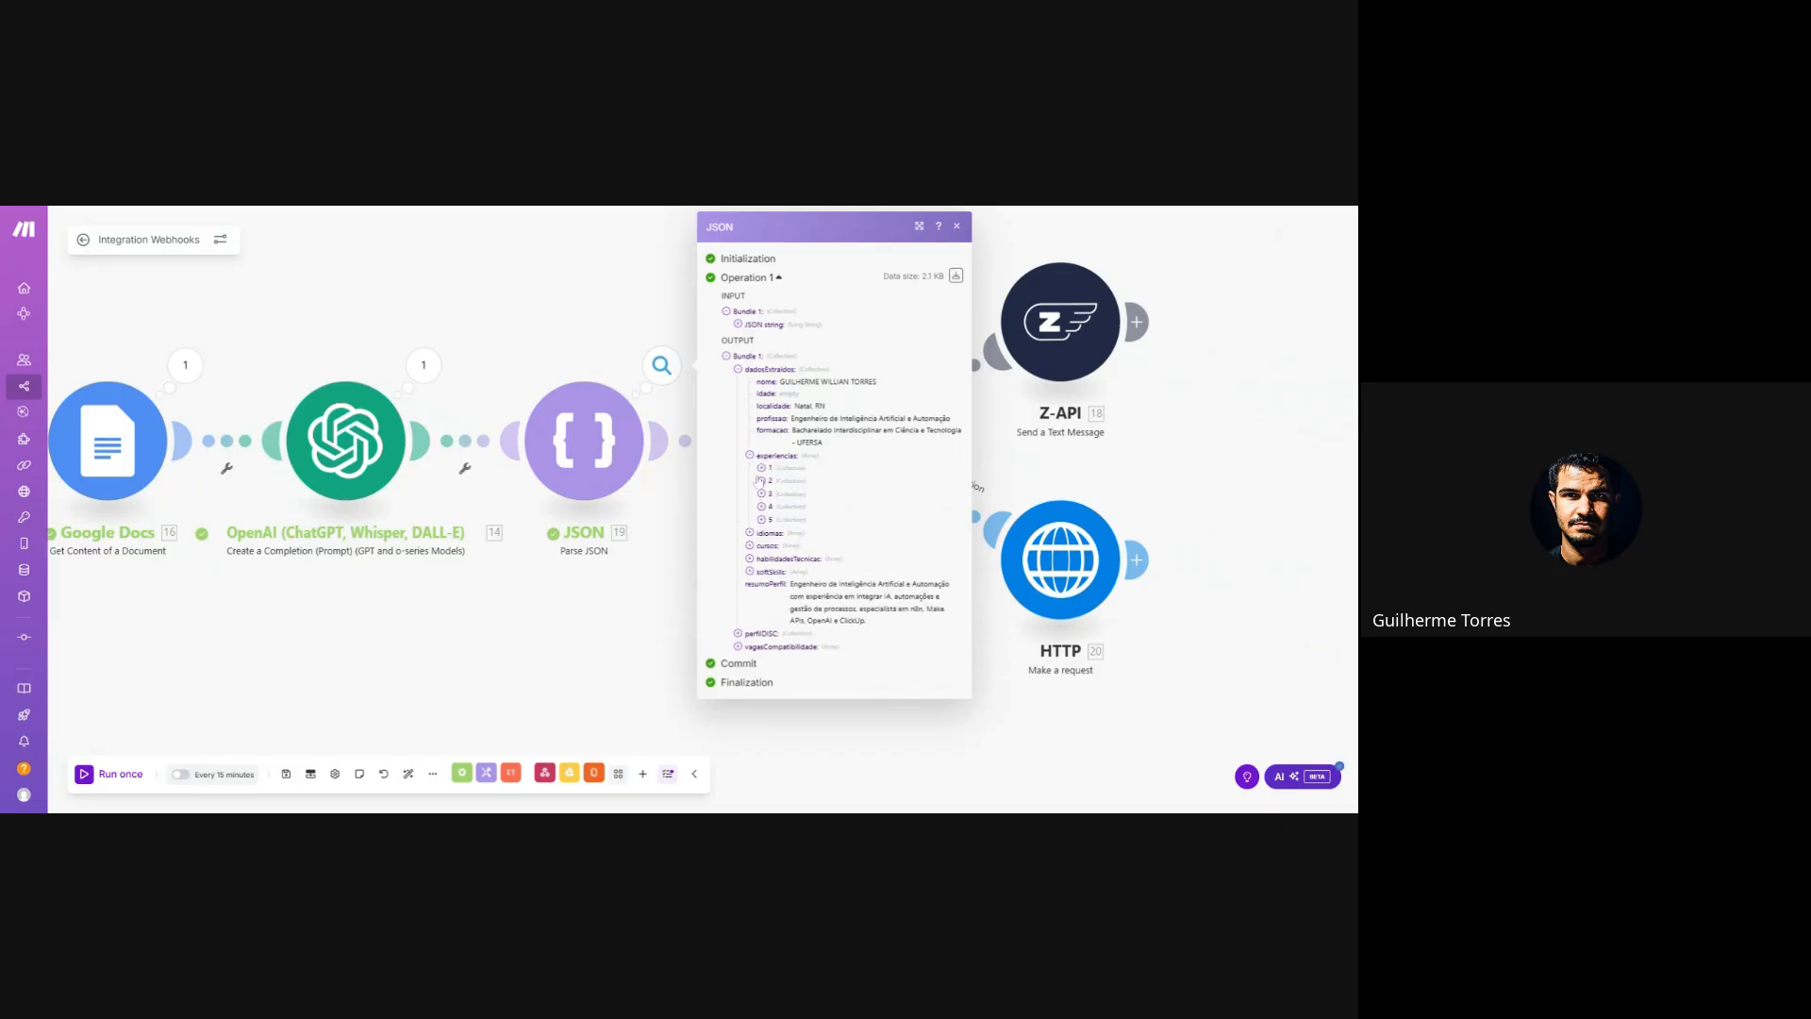
pyautogui.click(762, 506)
pyautogui.click(762, 493)
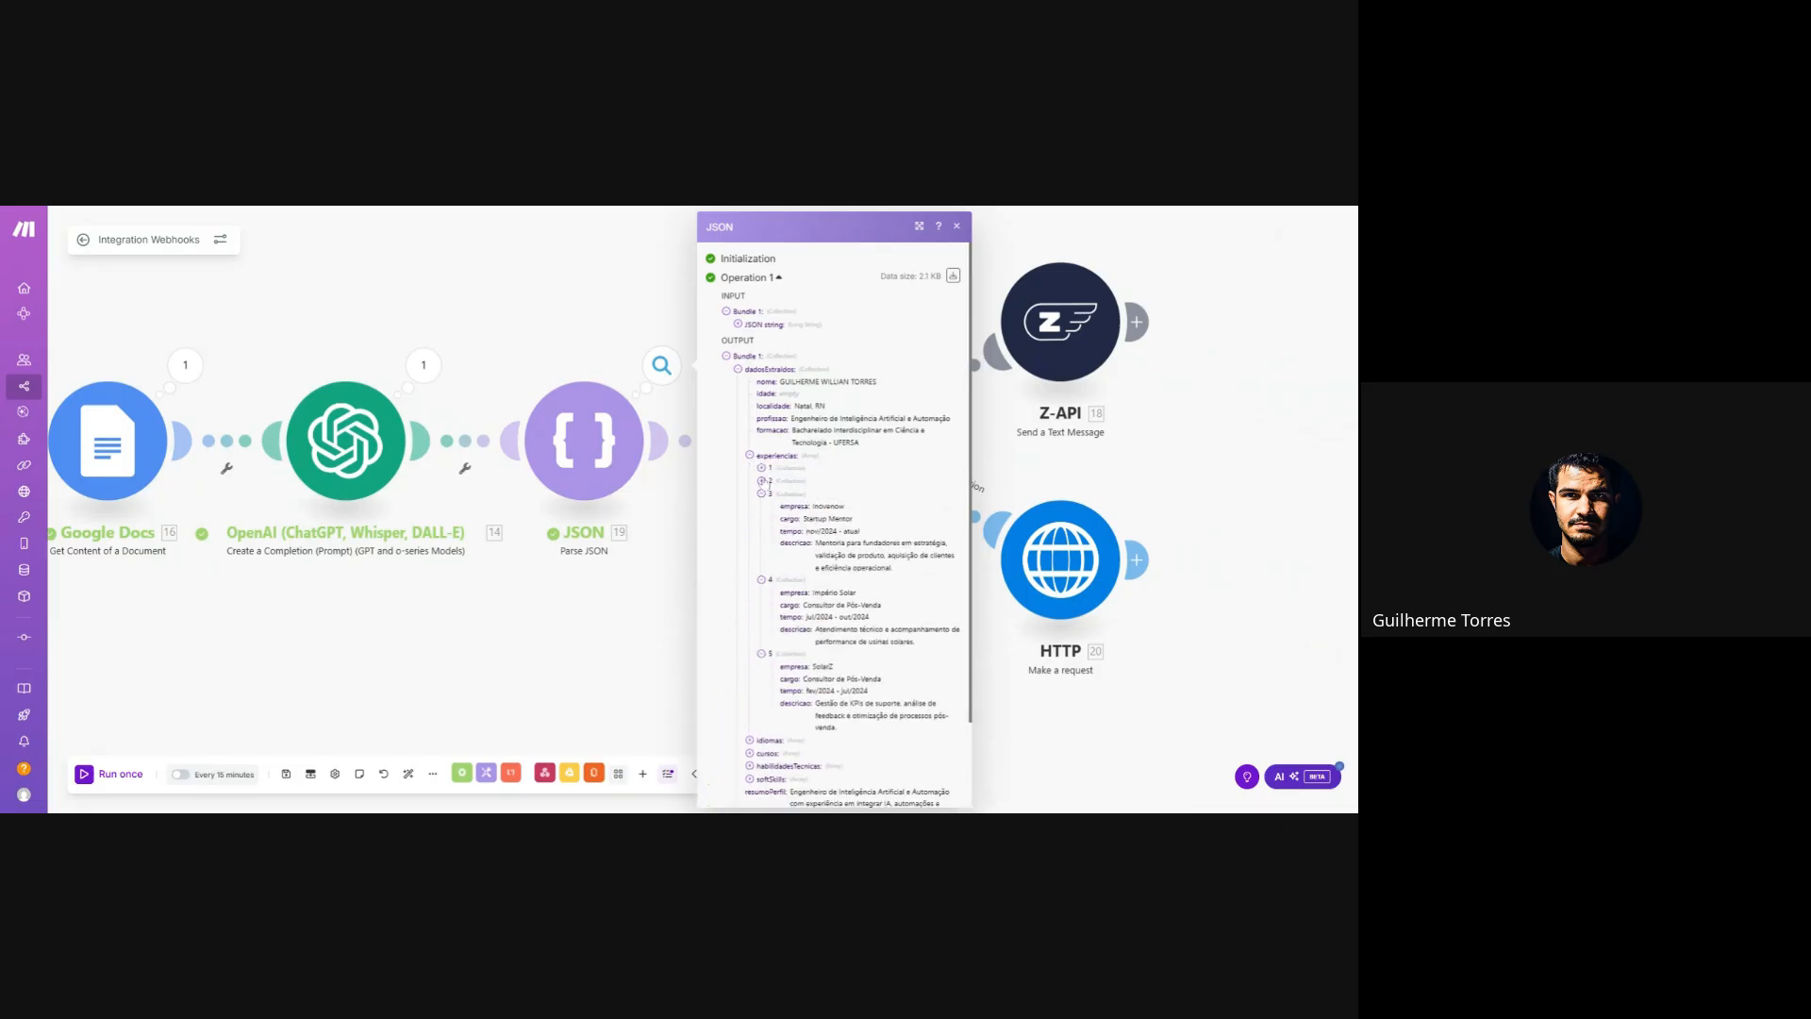
pyautogui.click(762, 480)
pyautogui.click(761, 467)
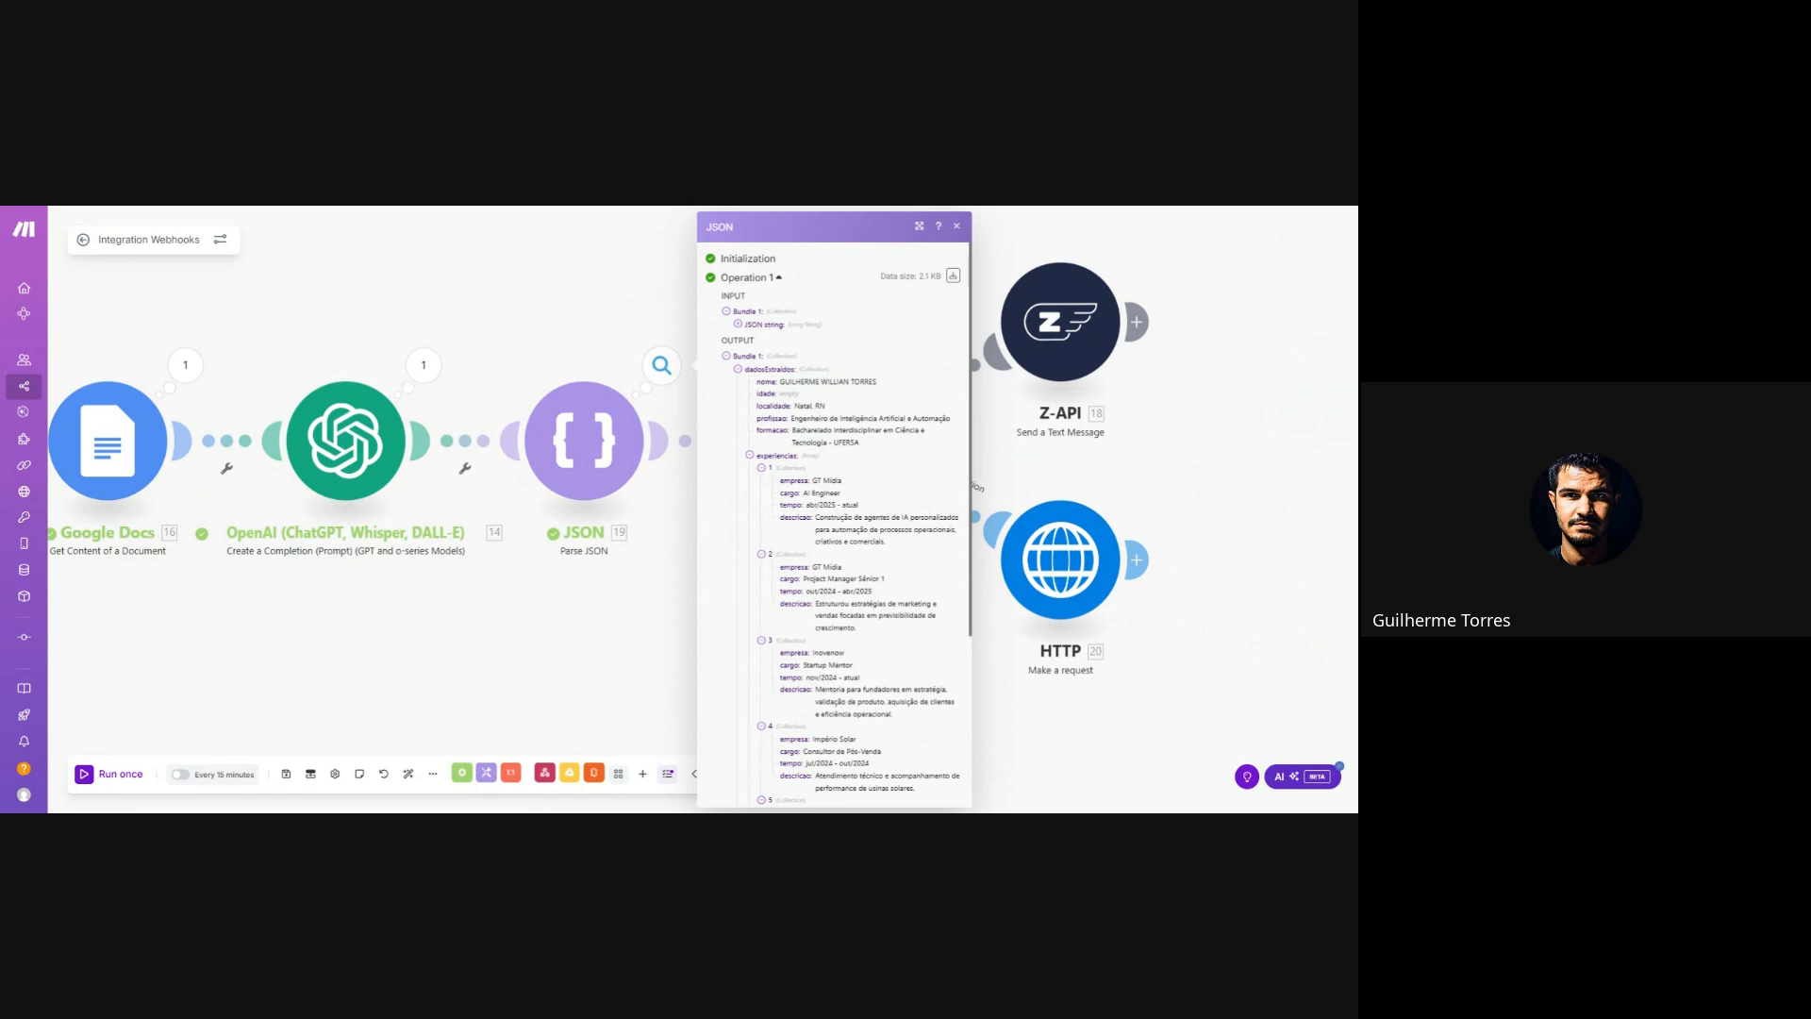
pyautogui.scroll(-5, 855, 651)
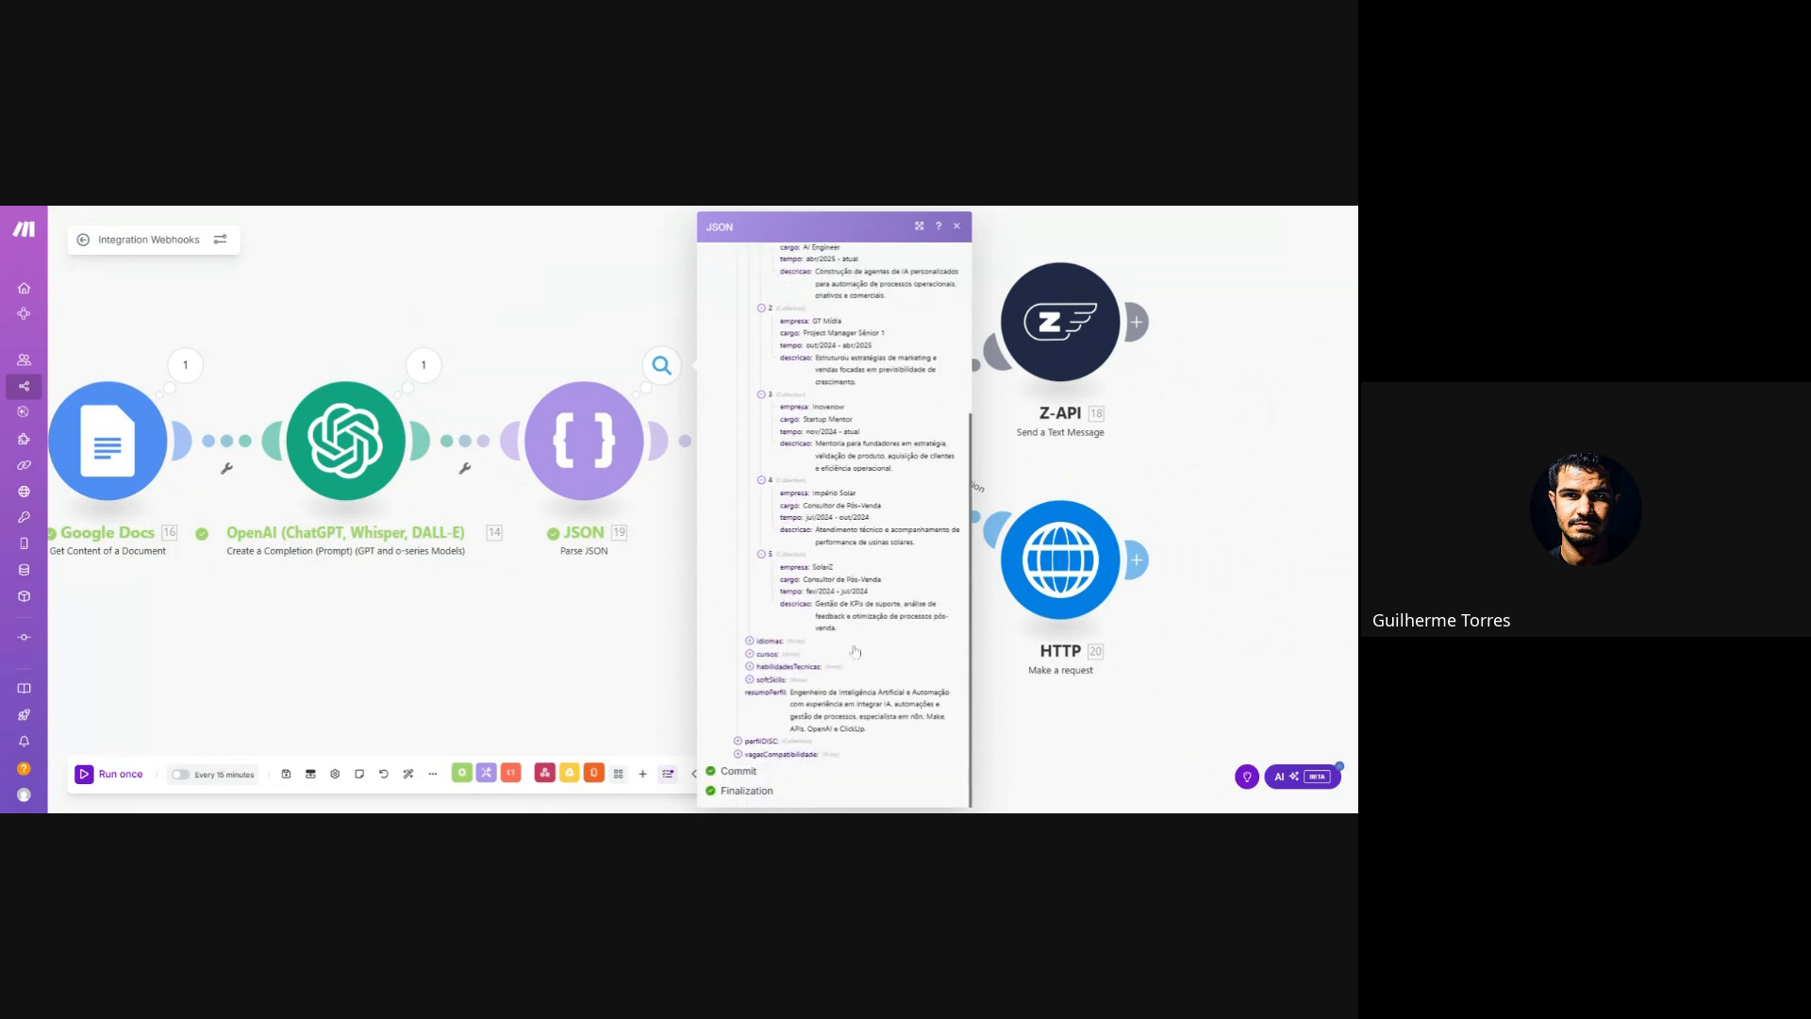
pyautogui.scroll(5, 854, 651)
pyautogui.click(749, 456)
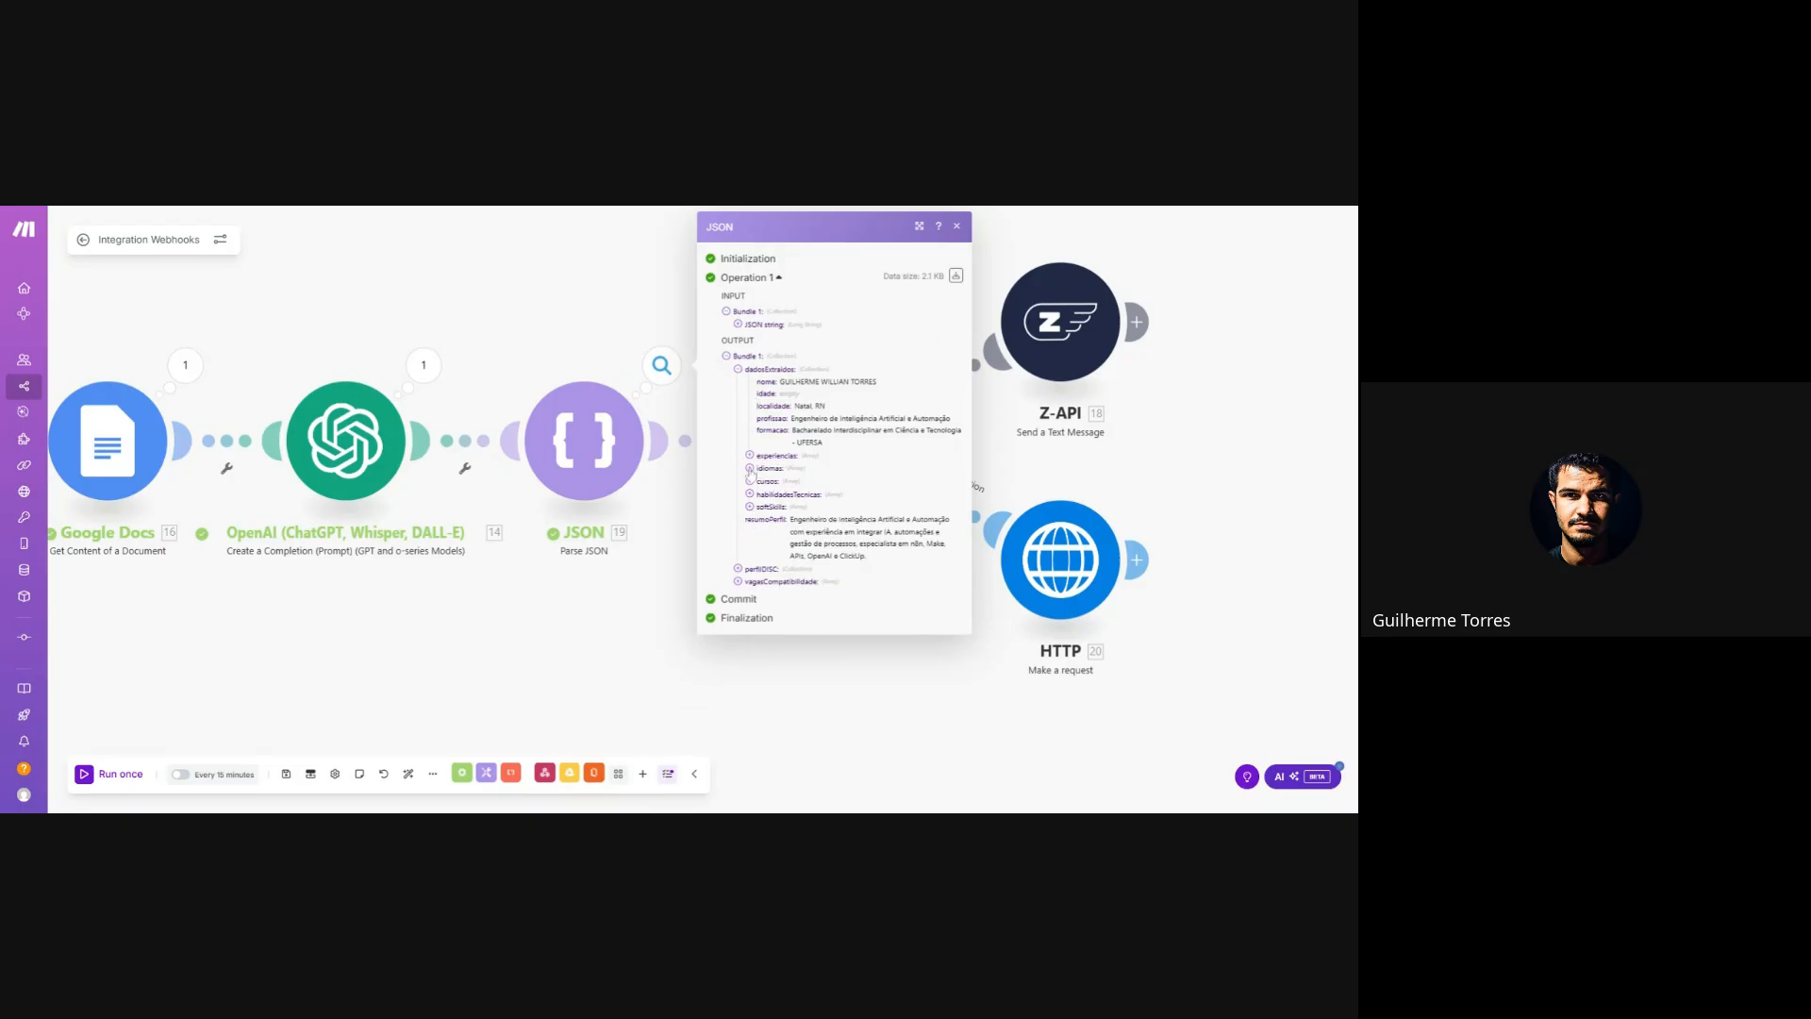
# - Expand every entry under idiomas to check each language and its level, and collapse the list
pyautogui.click(750, 468)
pyautogui.click(761, 506)
pyautogui.click(761, 494)
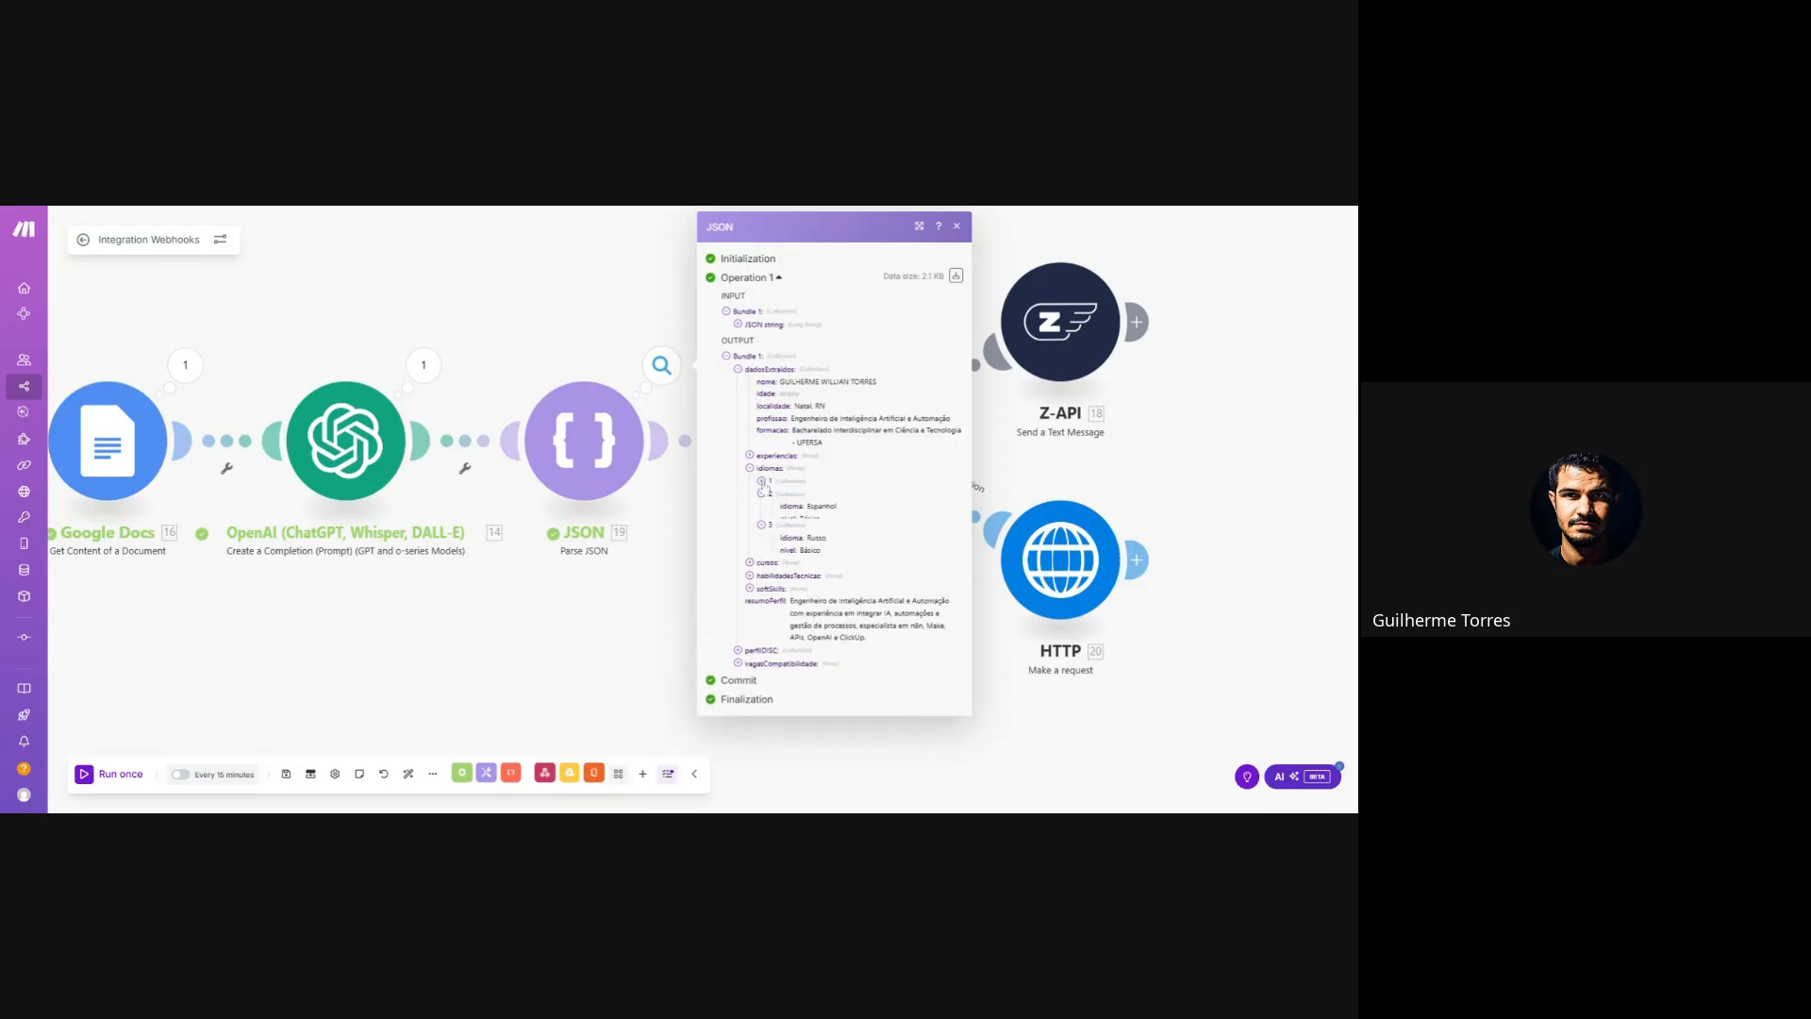
pyautogui.click(761, 481)
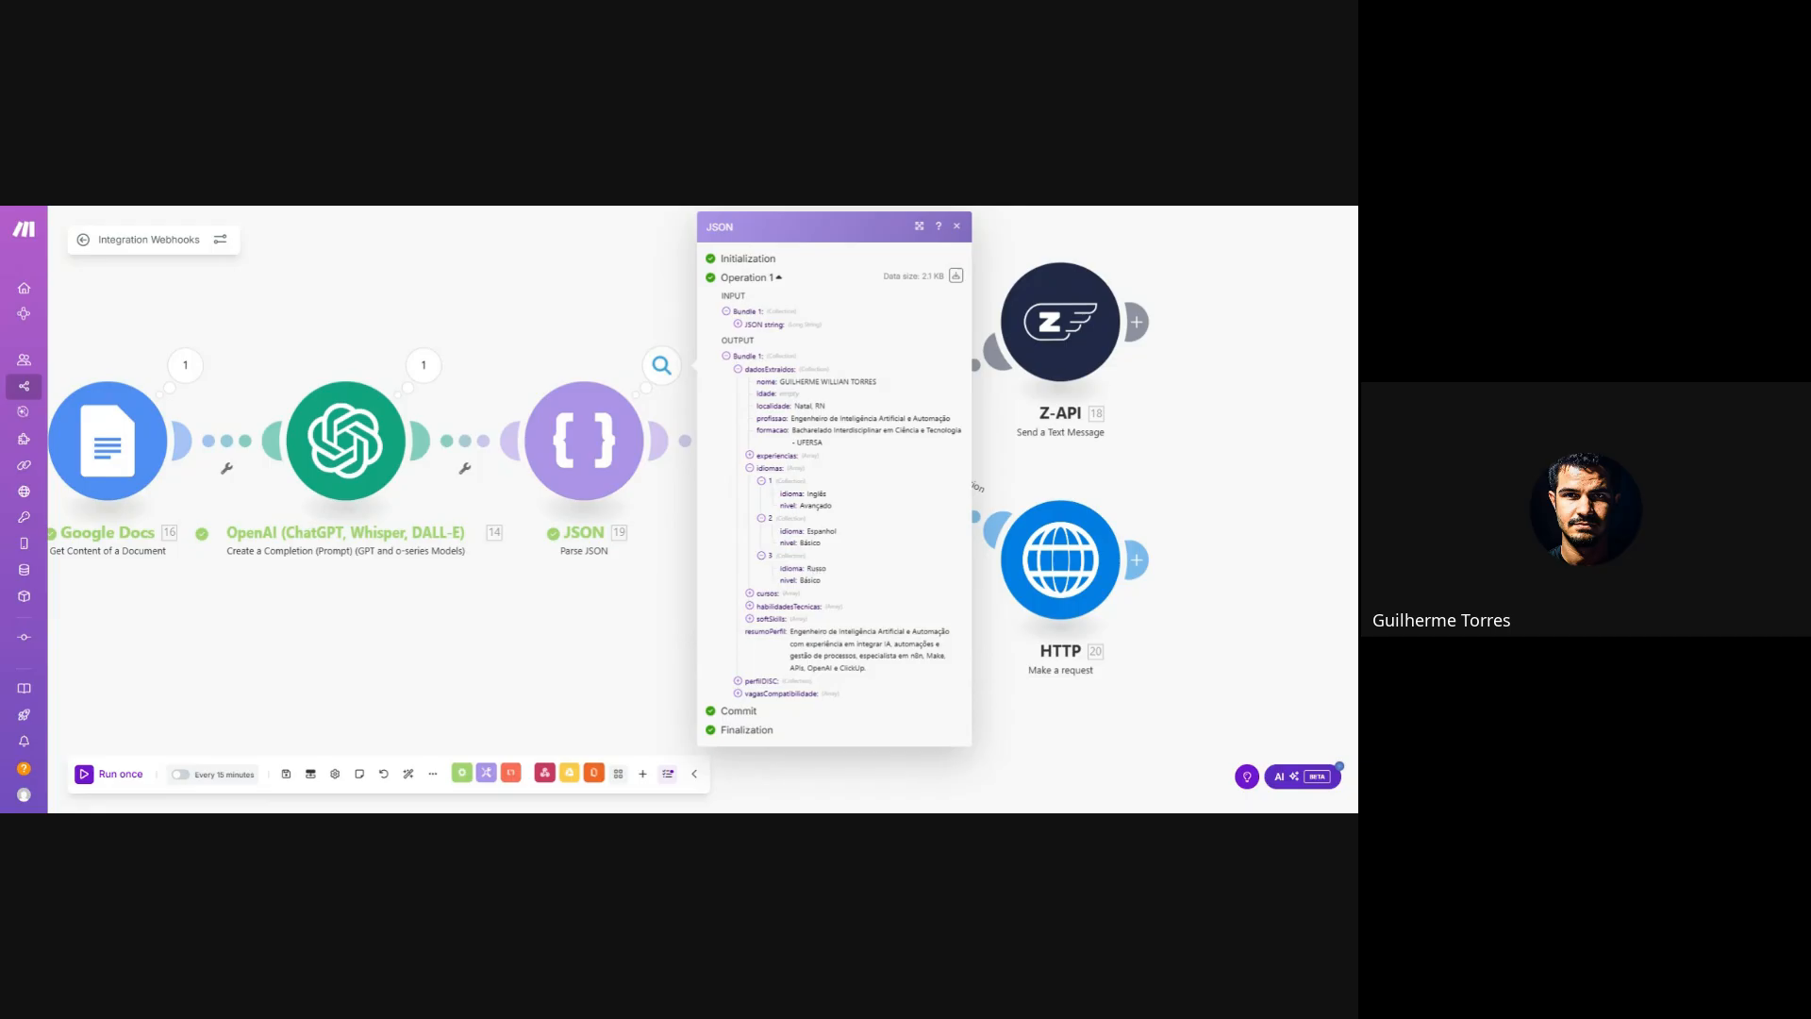
pyautogui.click(750, 468)
# - Expand habilidadesTecnicas, review the extracted technical skills, and collapse the list
pyautogui.click(750, 493)
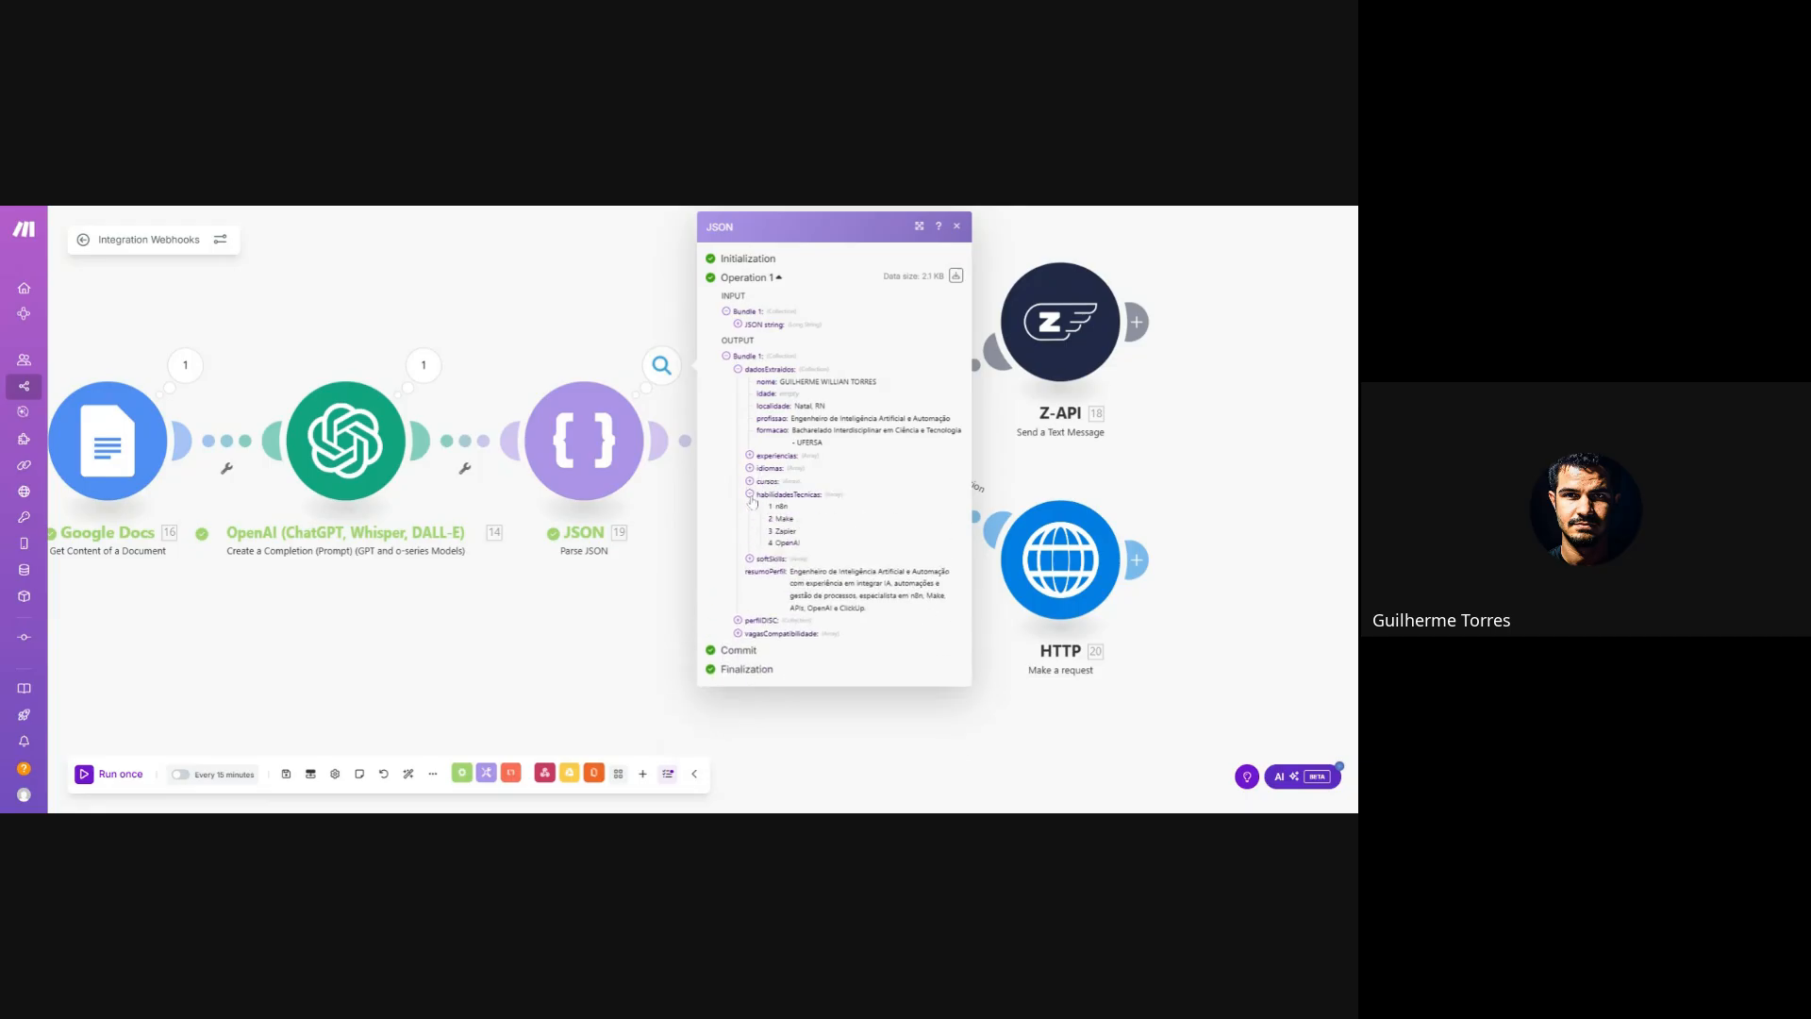
pyautogui.moveTo(811, 566); pyautogui.dragTo(761, 512)
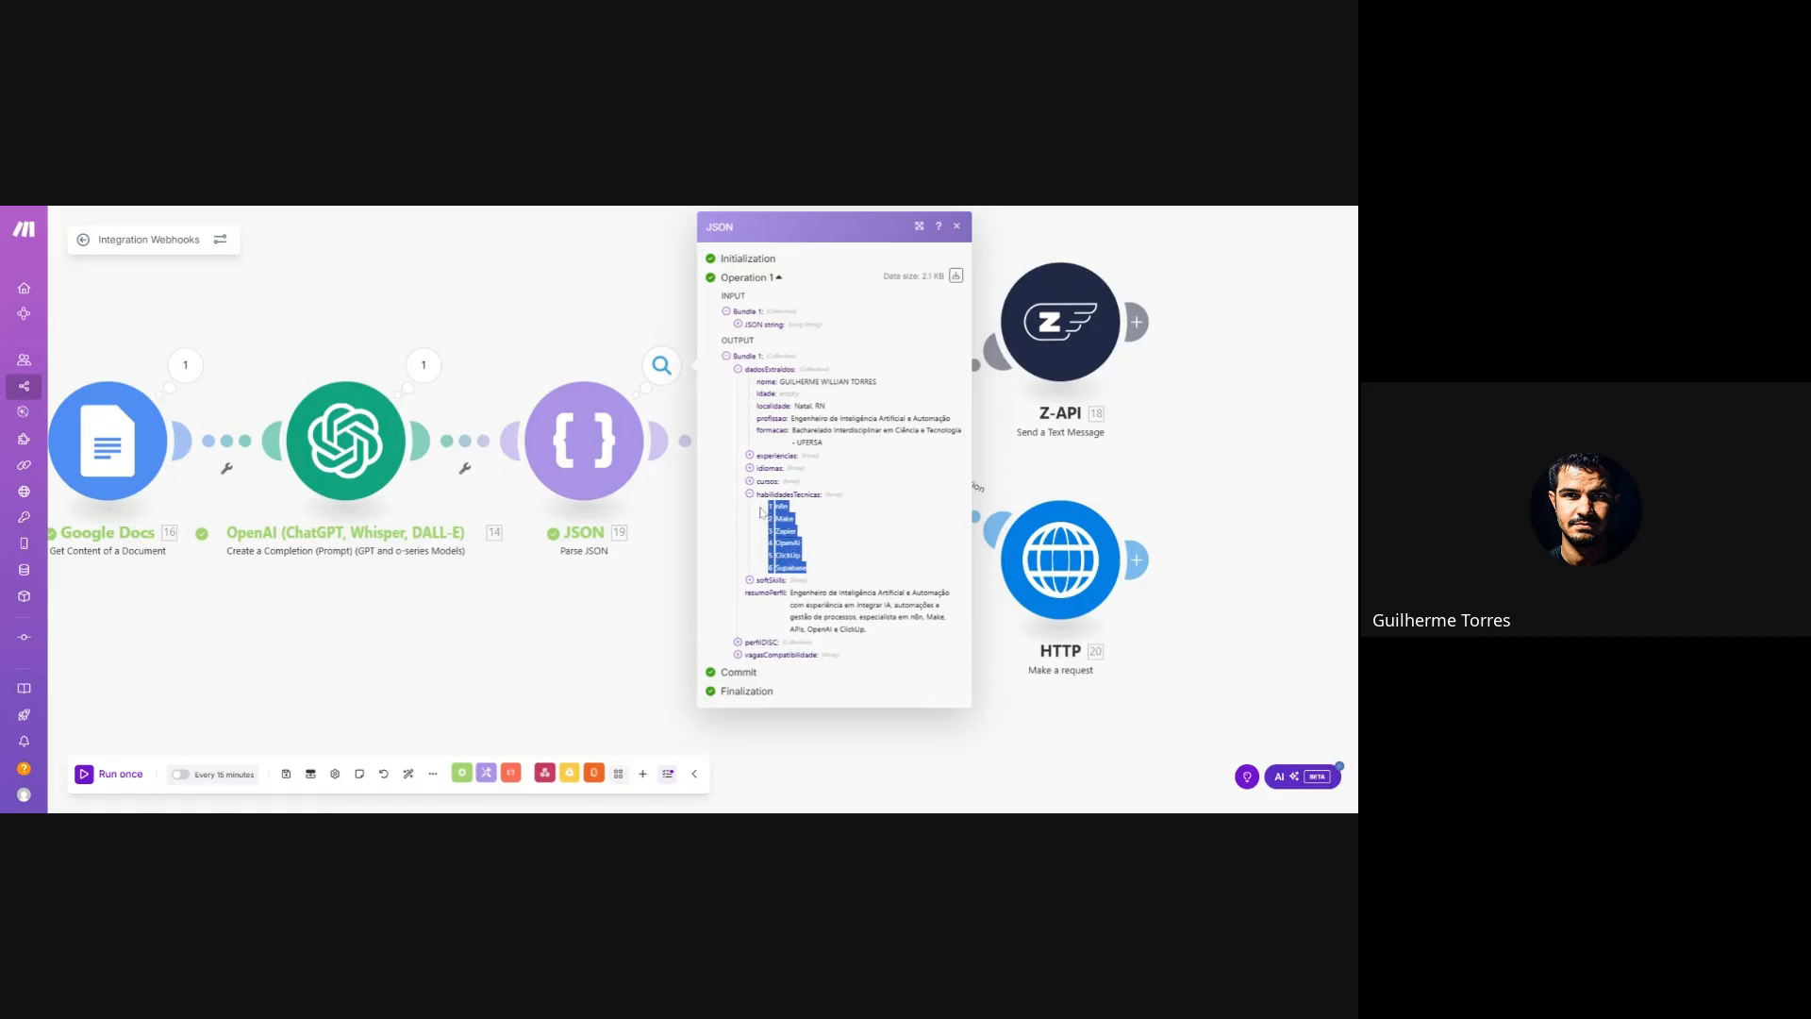
pyautogui.click(812, 550)
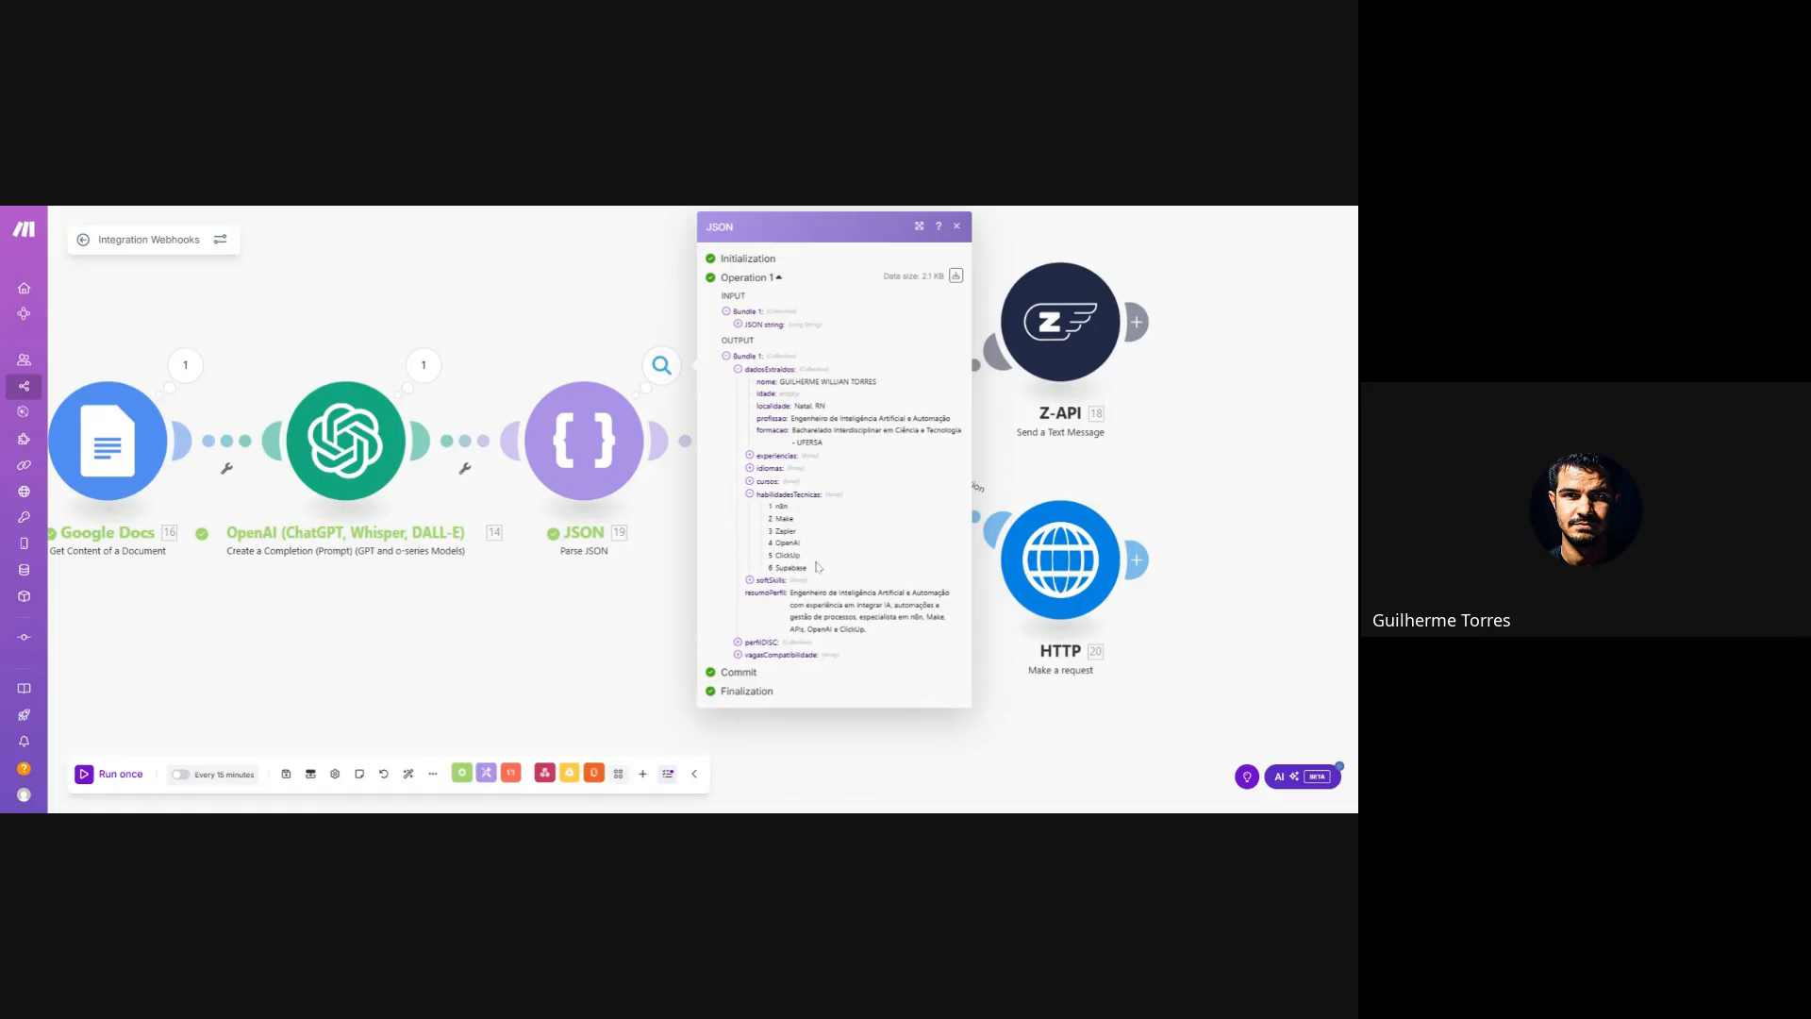
pyautogui.moveTo(801, 556); pyautogui.dragTo(775, 556)
pyautogui.click(818, 579)
pyautogui.click(750, 495)
# - Expand softSkills, read through the extracted soft skills, and collapse the list
pyautogui.click(750, 506)
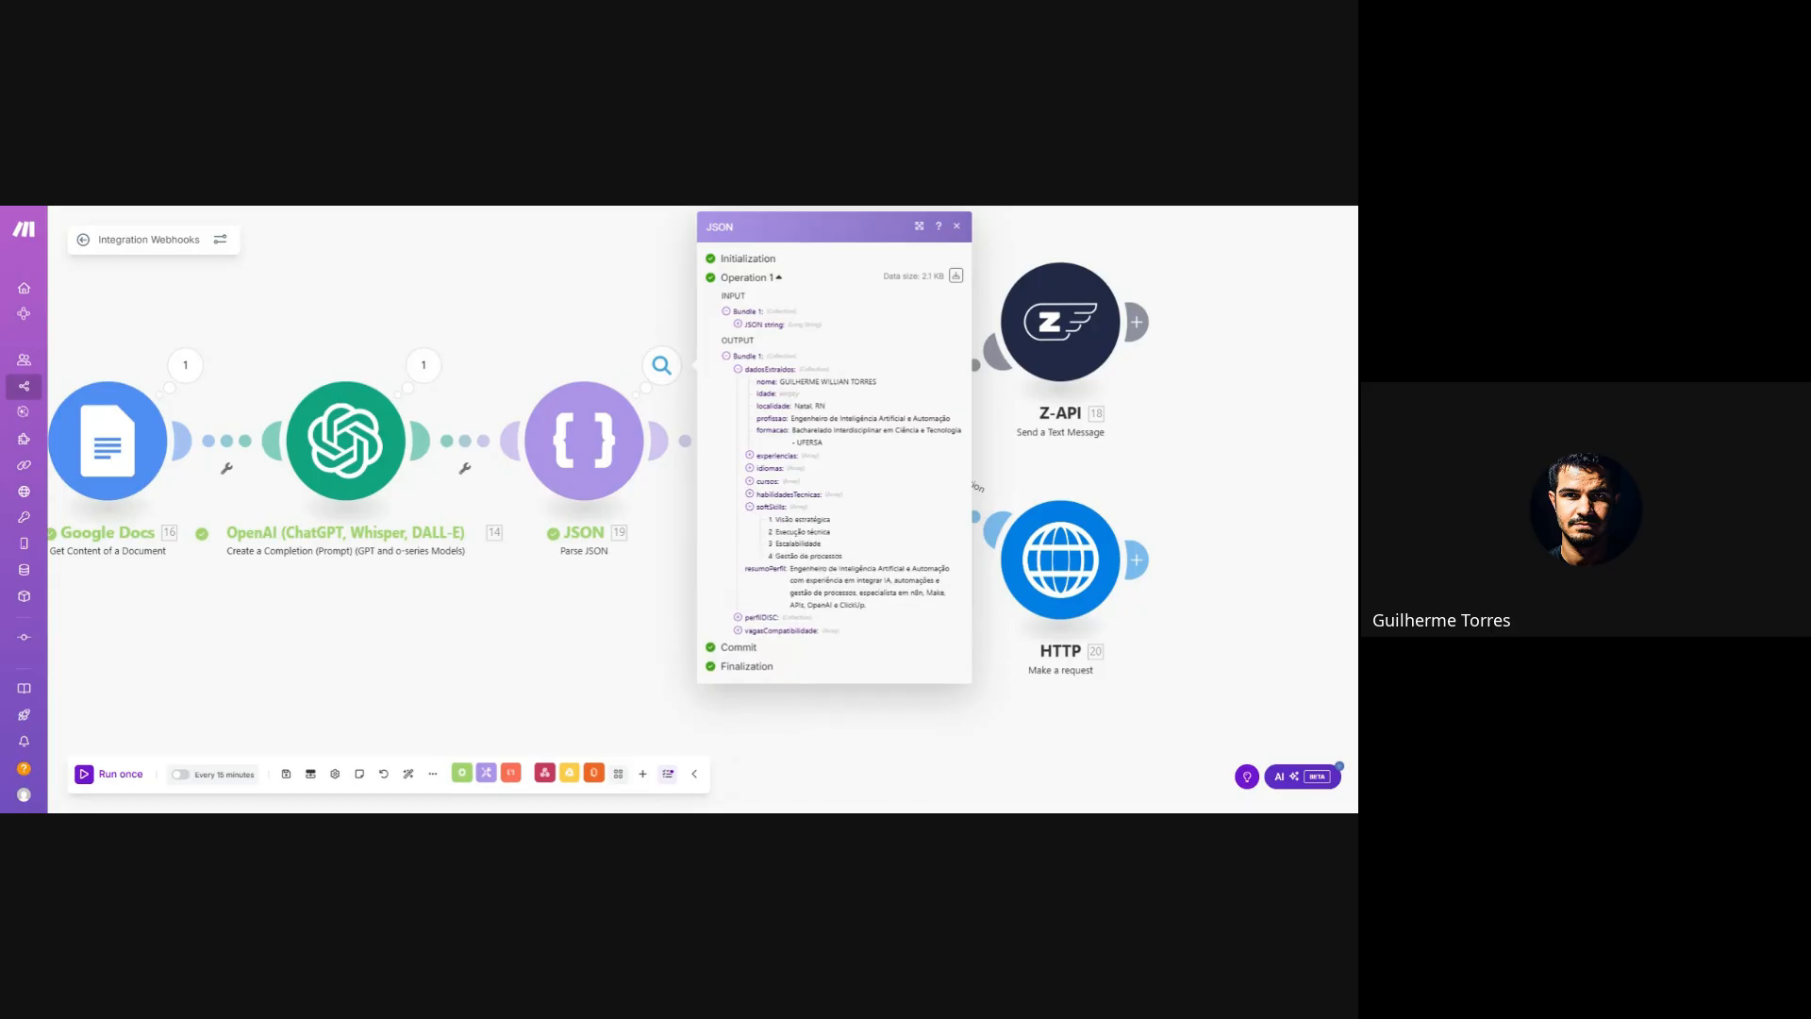
pyautogui.tripleClick(803, 520)
pyautogui.moveTo(844, 539); pyautogui.dragTo(769, 539)
pyautogui.tripleClick(801, 544)
pyautogui.click(847, 562)
pyautogui.click(750, 506)
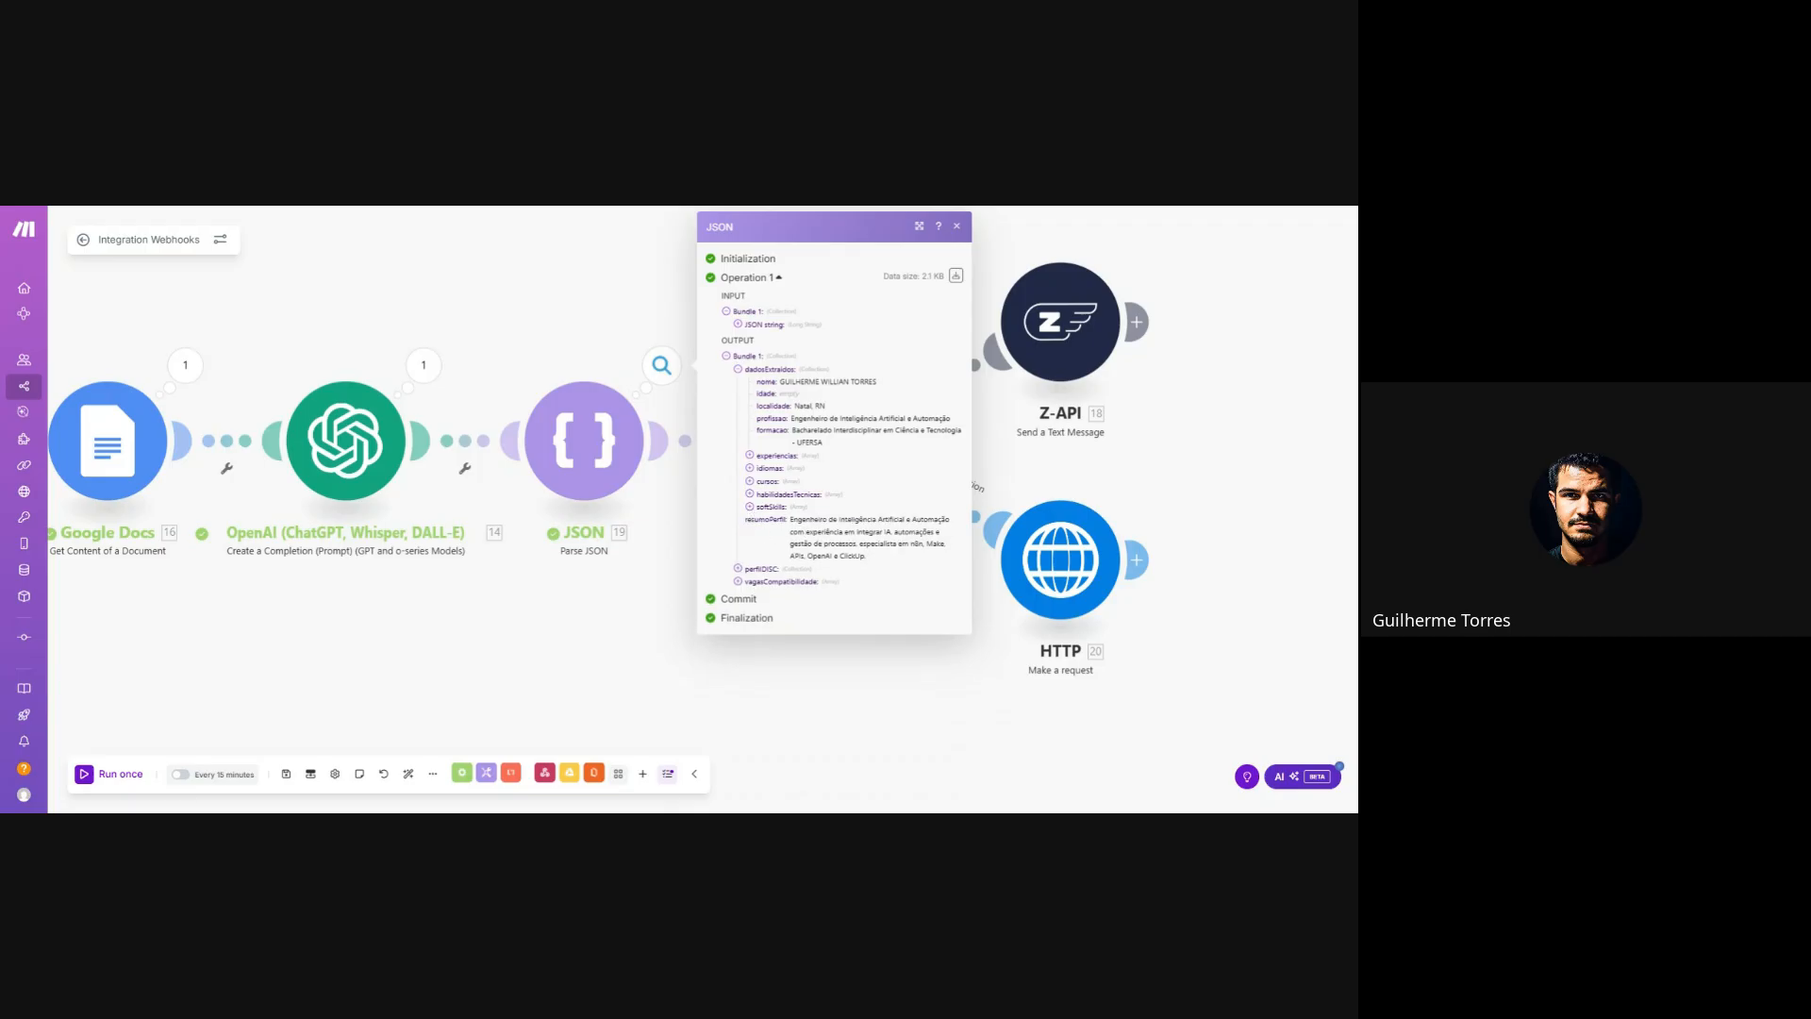
# - Read the resumoPerfil summary and expand perfilDISC to examine the four DISC percentages and their justification
pyautogui.moveTo(817, 531)
pyautogui.mouseDown()
pyautogui.moveTo(920, 546)
pyautogui.moveTo(872, 563)
pyautogui.moveTo(789, 518)
pyautogui.mouseUp()
pyautogui.click(739, 570)
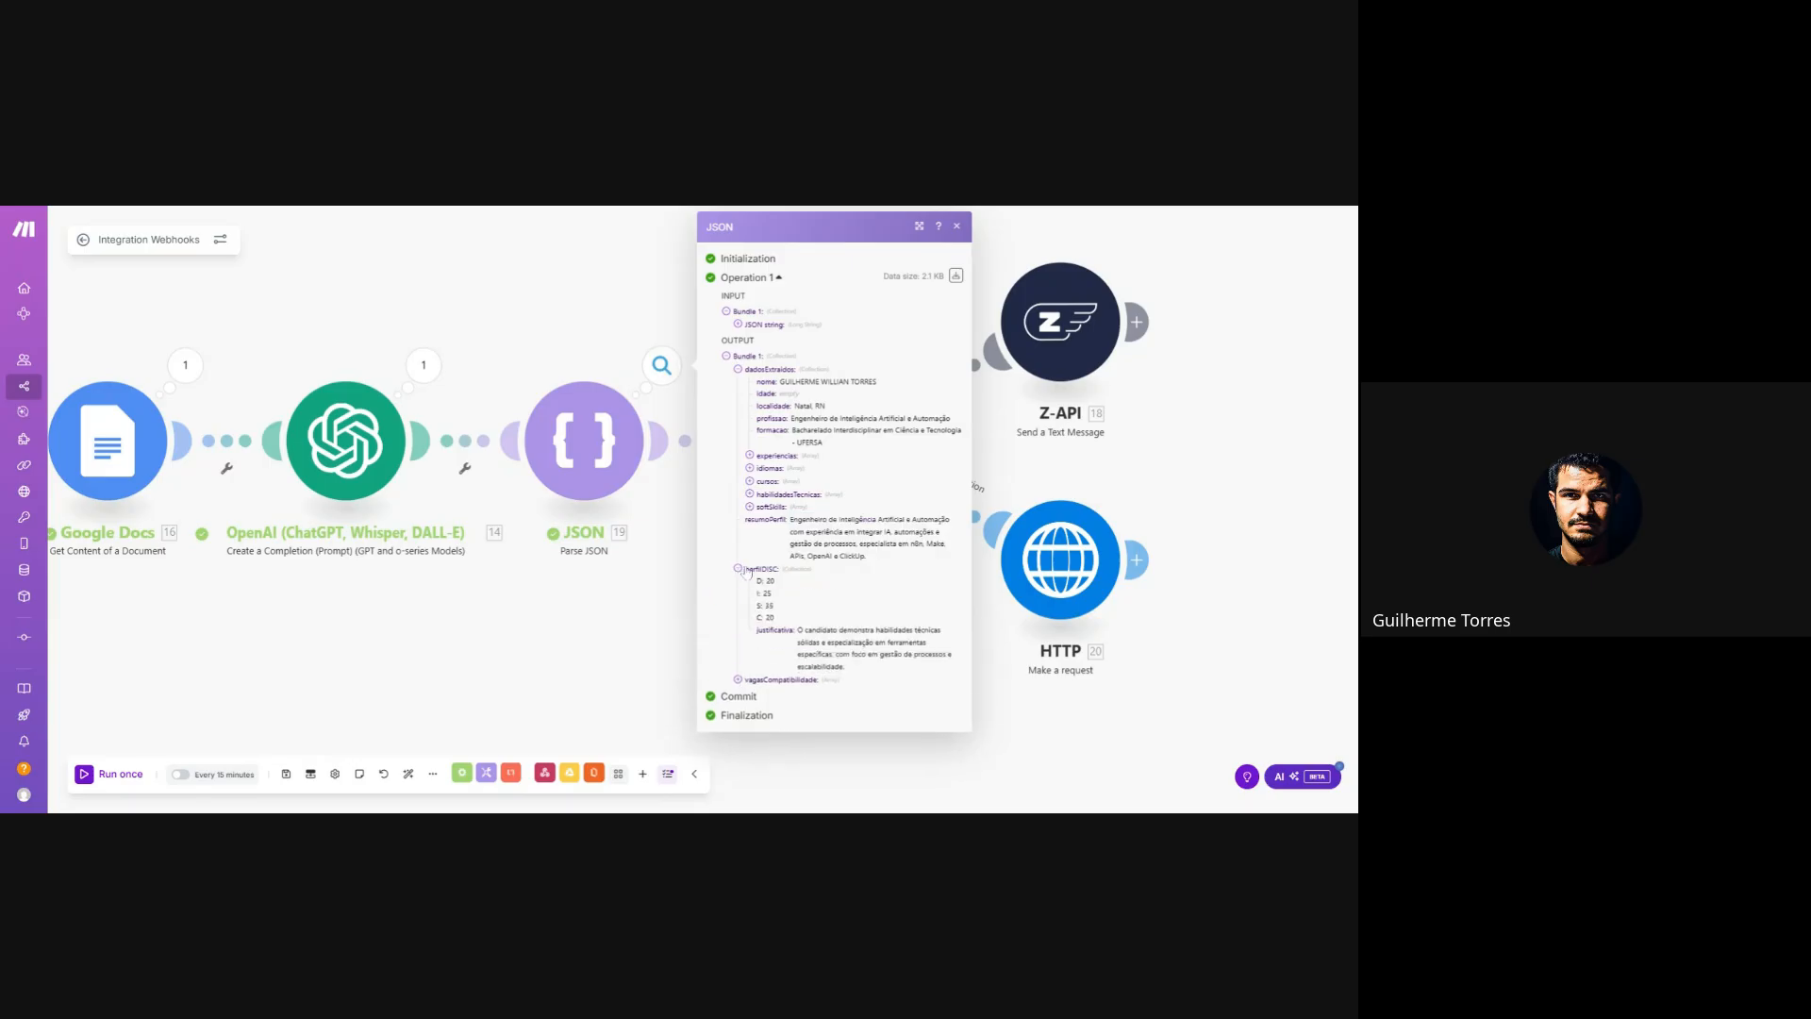
pyautogui.moveTo(773, 621); pyautogui.dragTo(752, 585)
pyautogui.click(793, 589)
pyautogui.moveTo(797, 629); pyautogui.dragTo(860, 671)
pyautogui.click(862, 673)
# - Expand the first vagasCompatibilidade entry and examine the vacancy title with its DISC, technical and overall scores
pyautogui.click(737, 679)
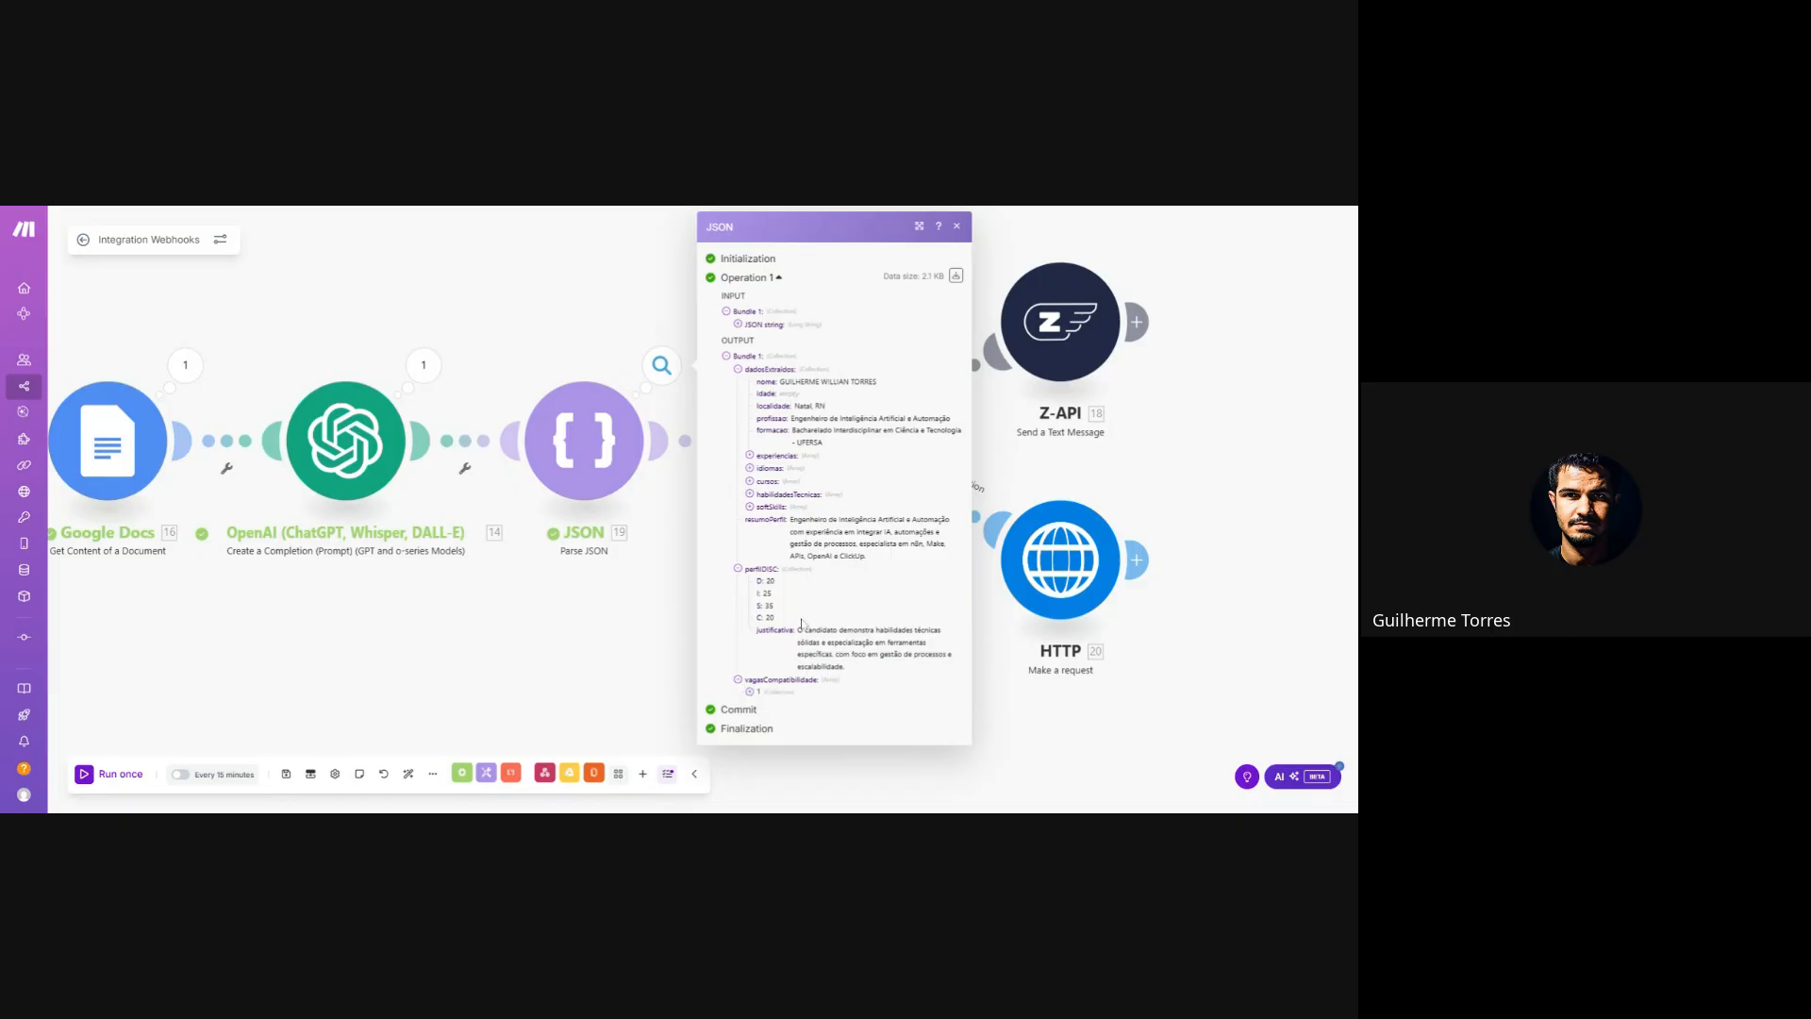
pyautogui.click(750, 693)
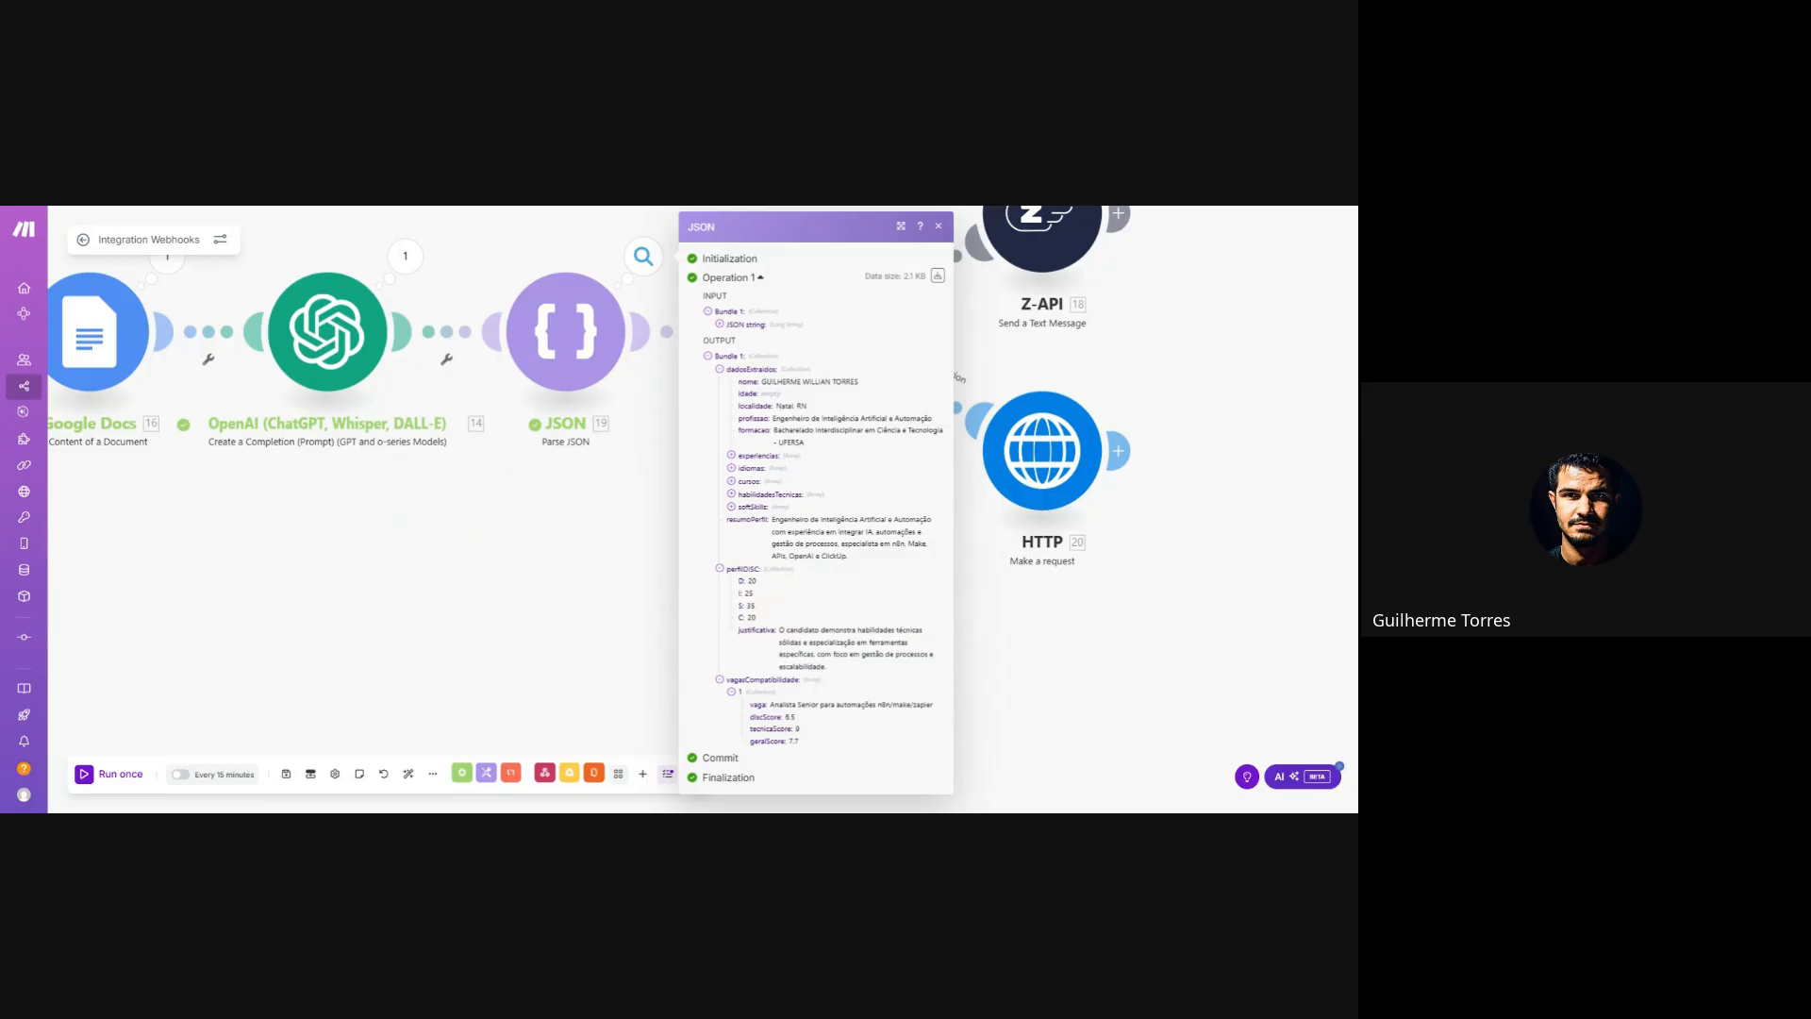
pyautogui.moveTo(932, 705); pyautogui.dragTo(770, 704)
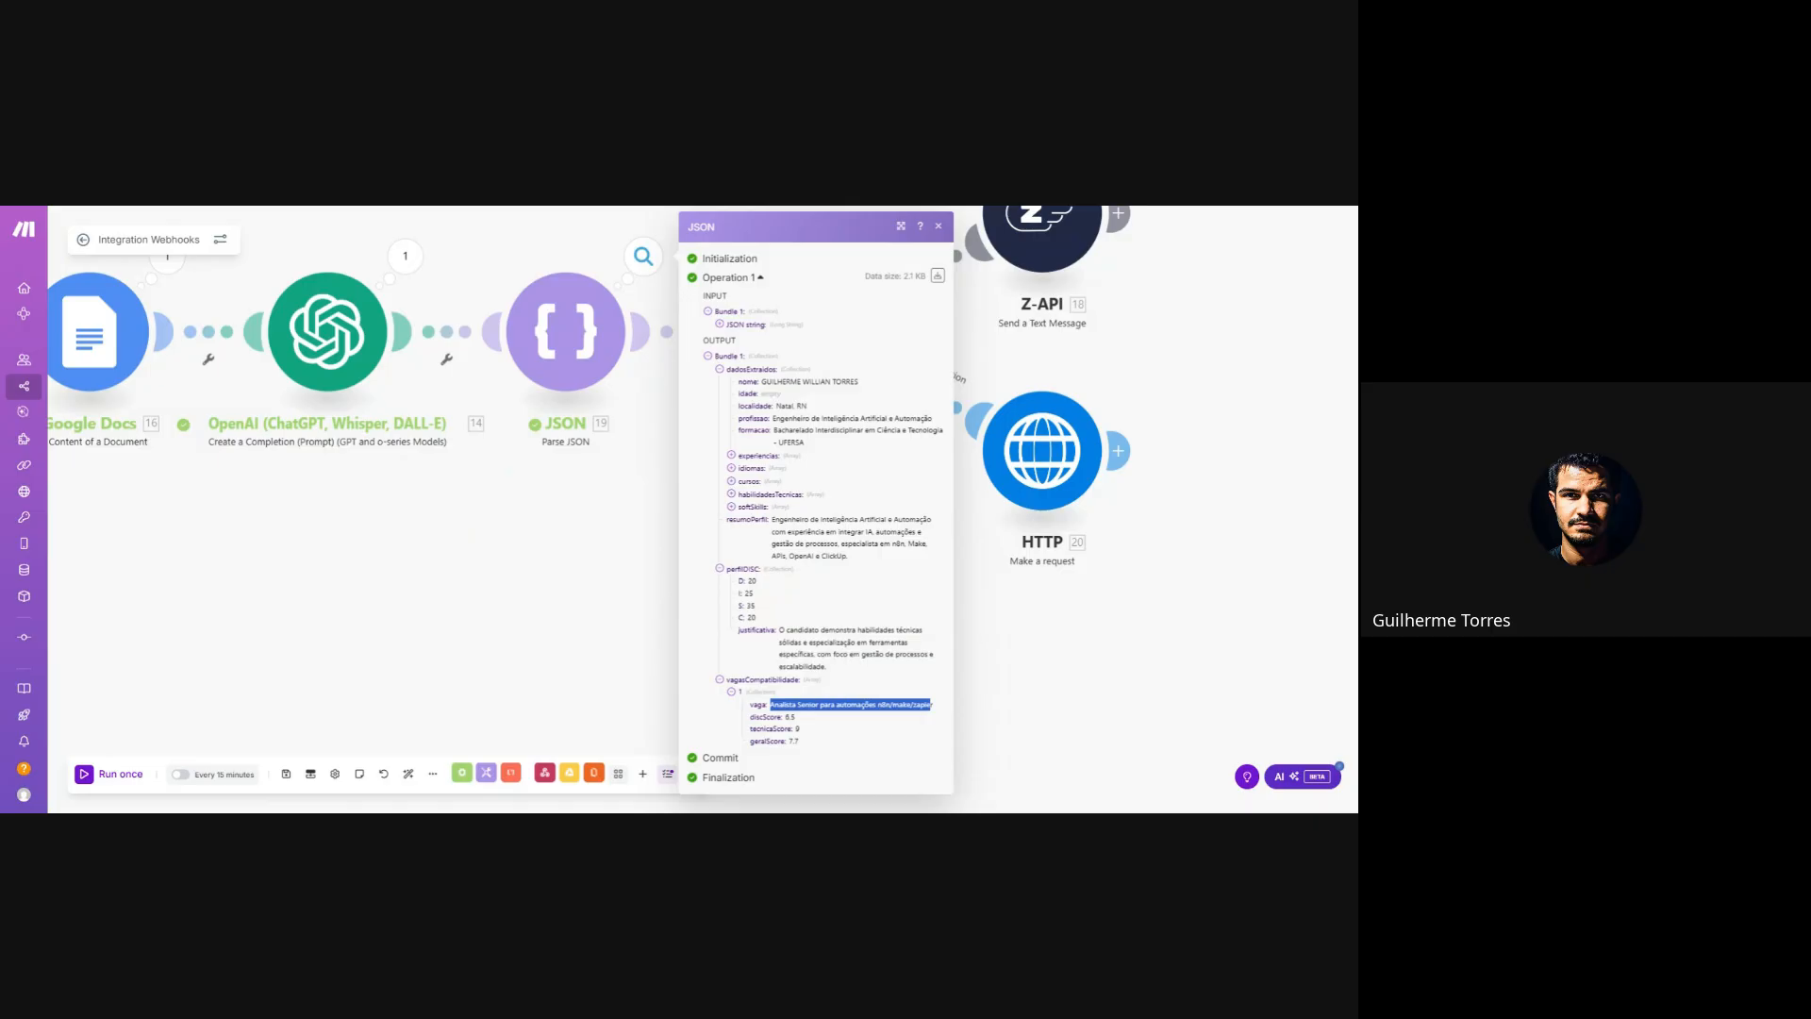
pyautogui.click(862, 731)
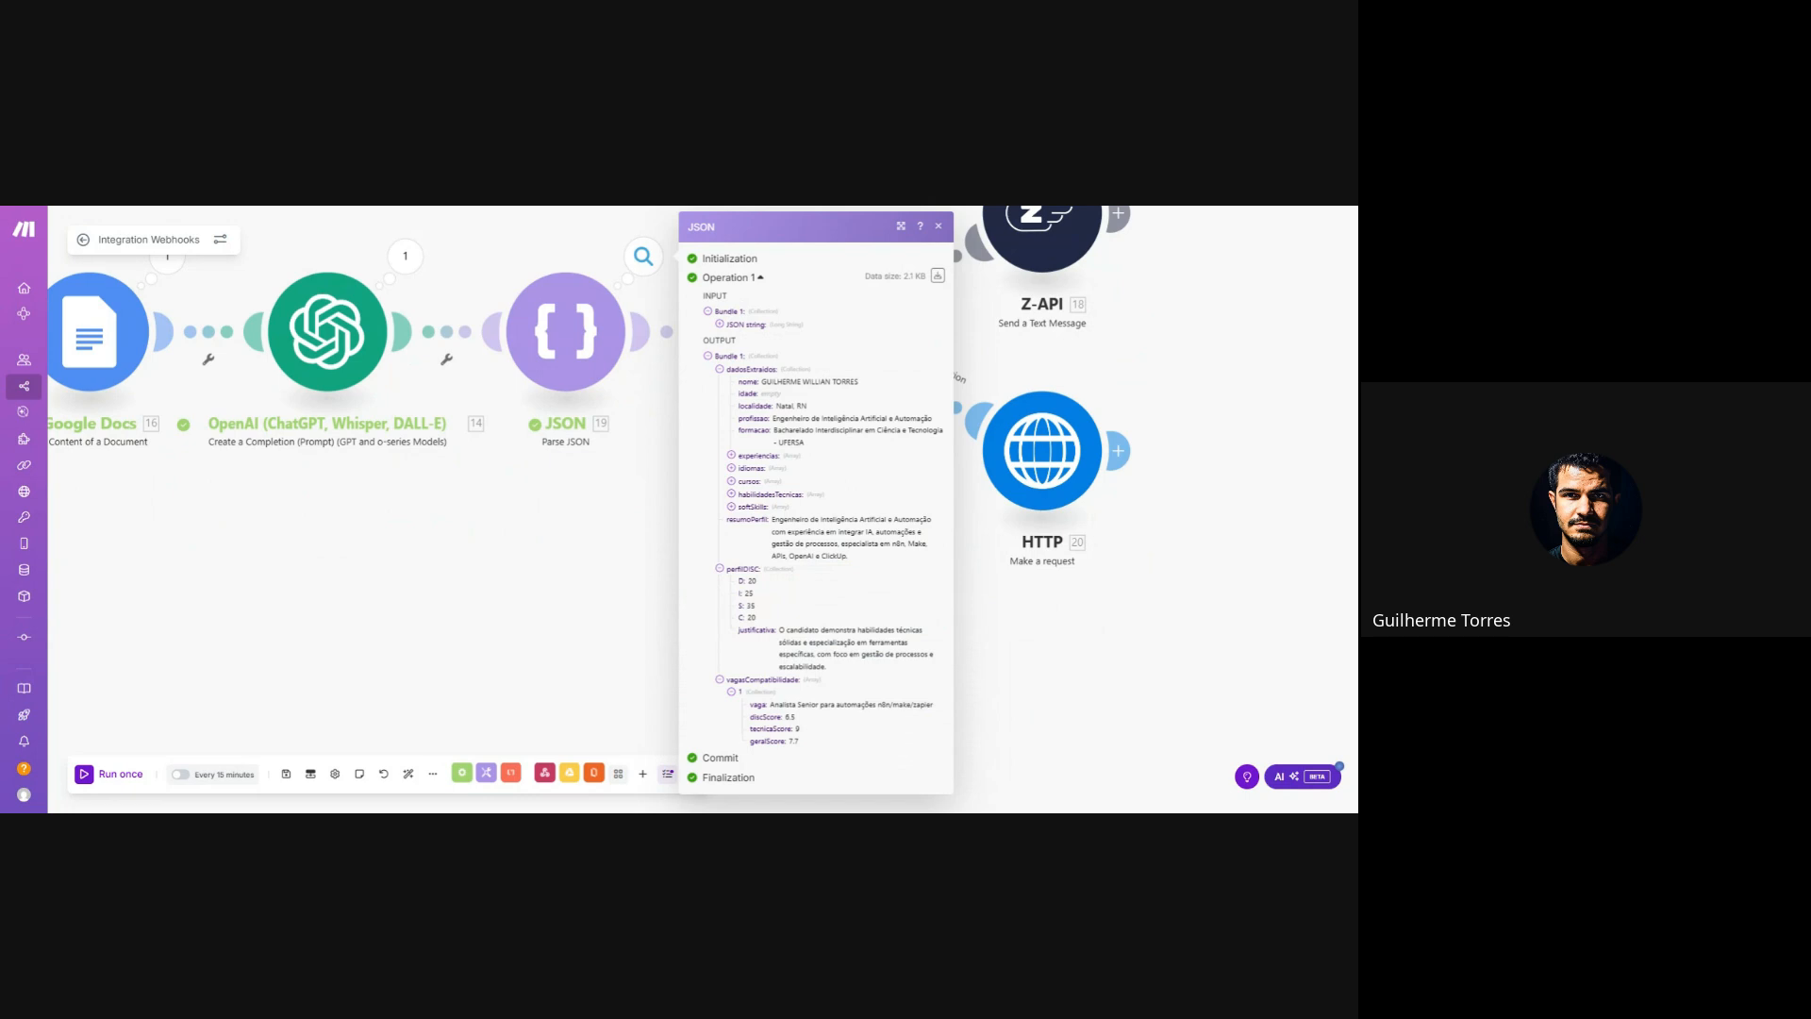
pyautogui.moveTo(881, 705); pyautogui.dragTo(930, 704)
pyautogui.click(724, 640)
# - Reopen the OpenAI module's prompt and highlight the vacancy title "Analista Senior para automações n8n/make/zapier" in item 4
pyautogui.click(329, 337)
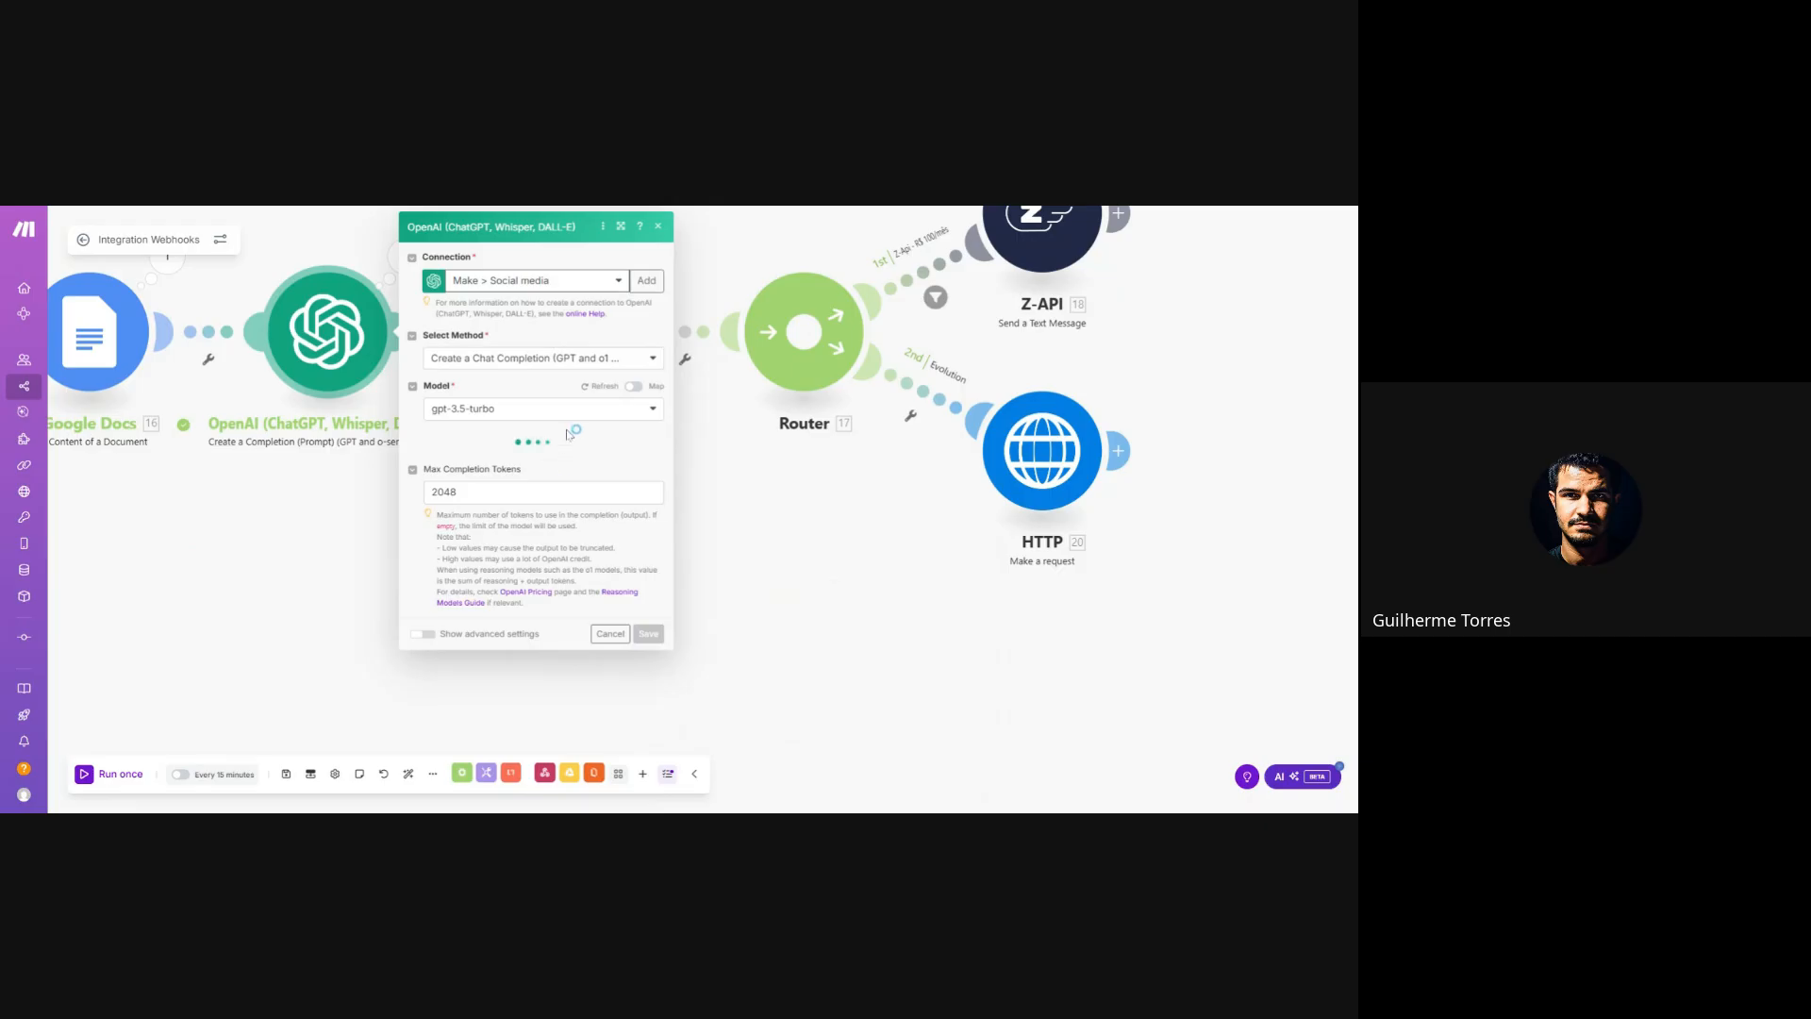
pyautogui.scroll(-1, 447, 516)
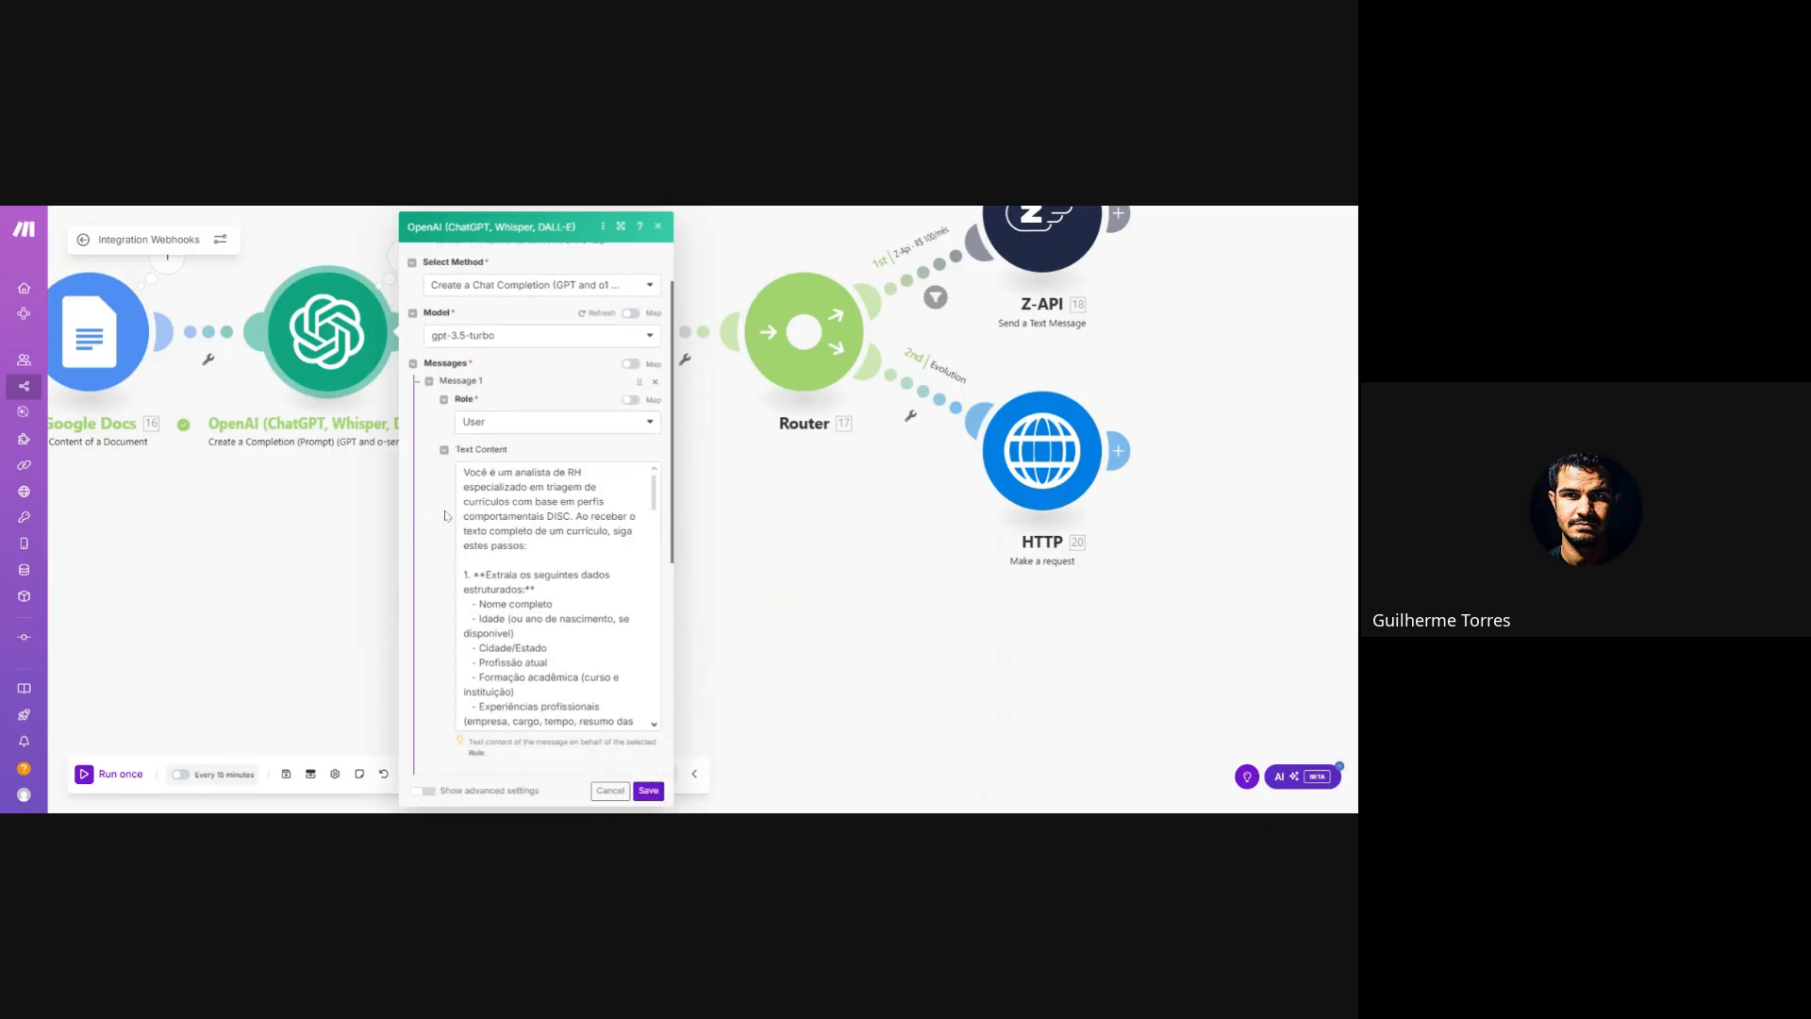
pyautogui.scroll(-10, 447, 516)
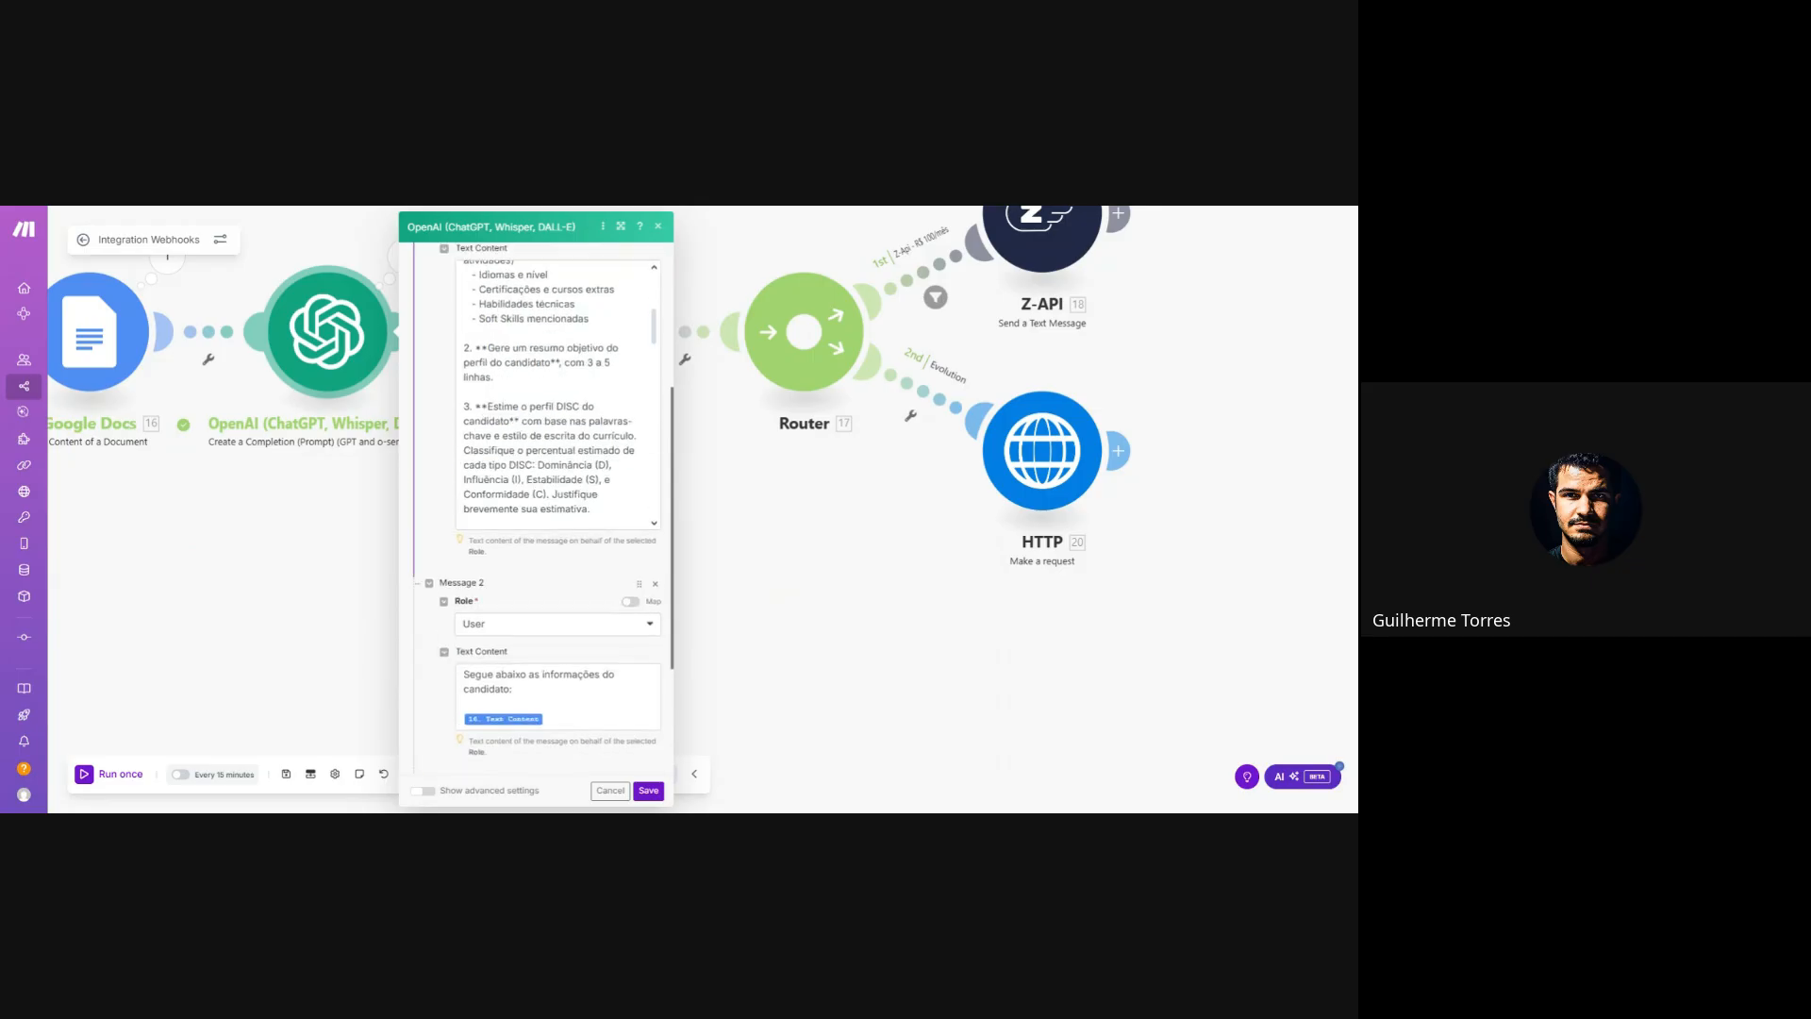
pyautogui.scroll(-5, 556, 392)
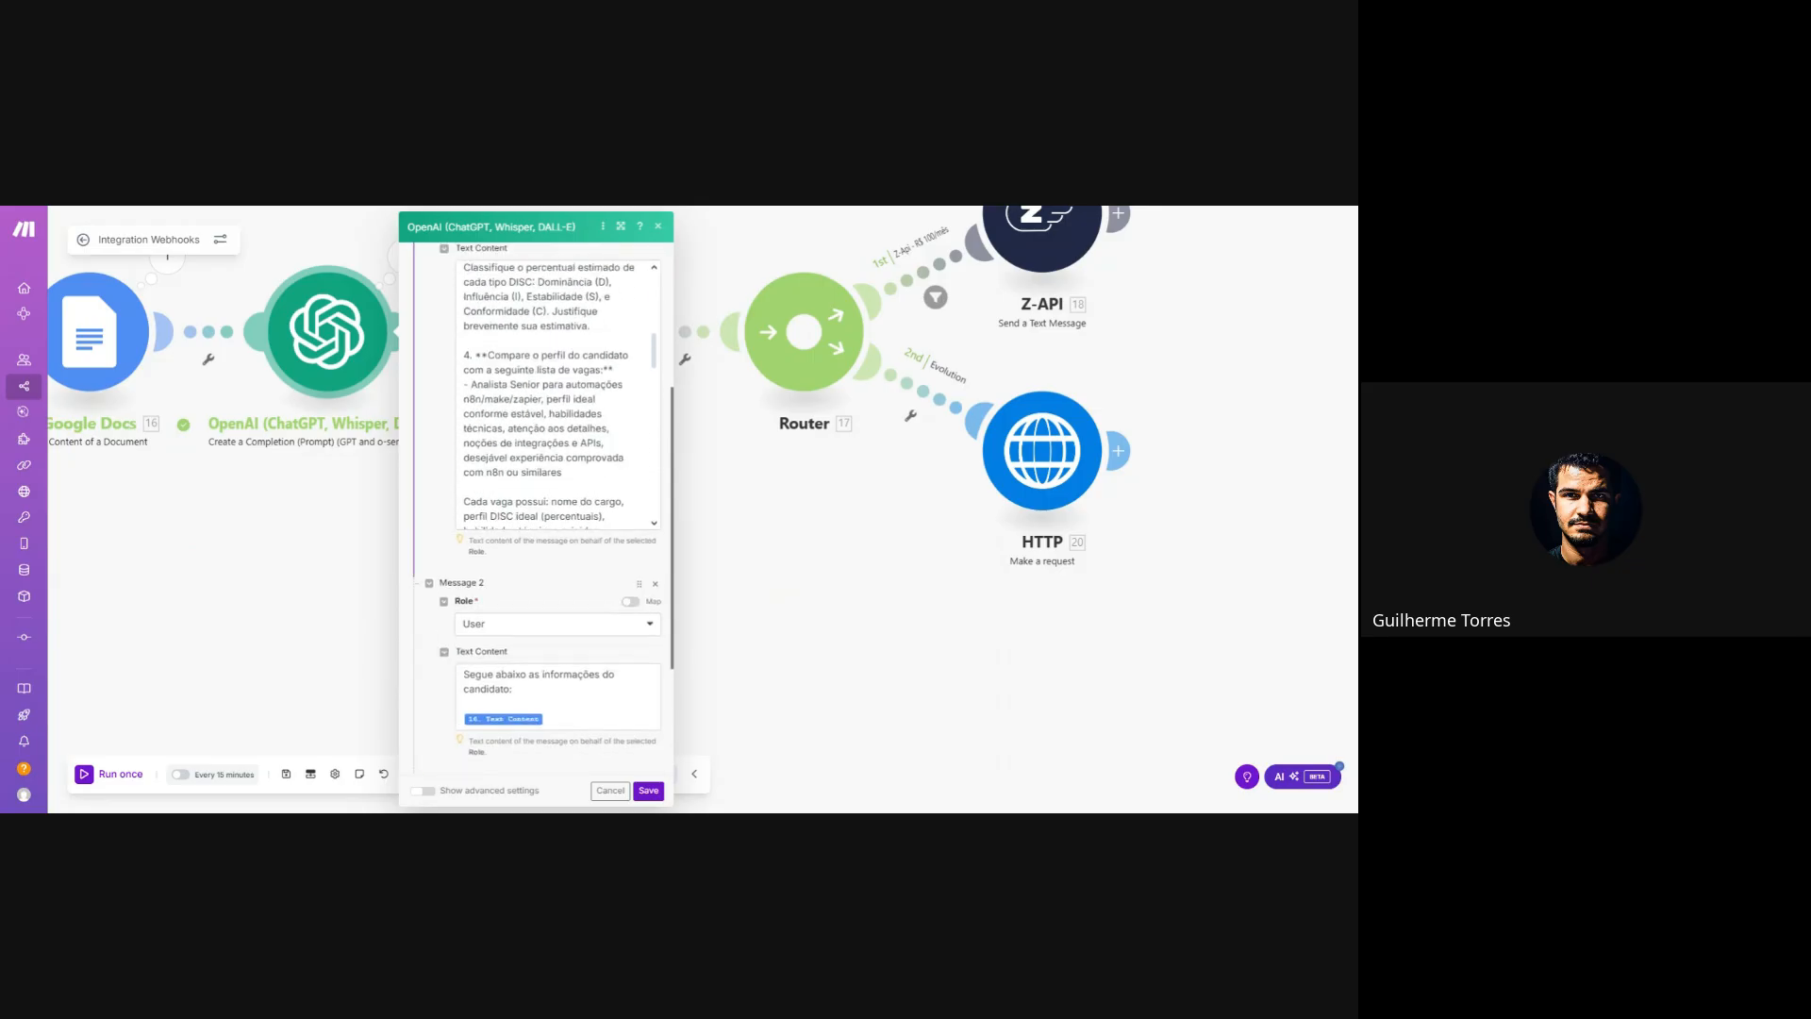
pyautogui.moveTo(471, 384); pyautogui.dragTo(541, 399)
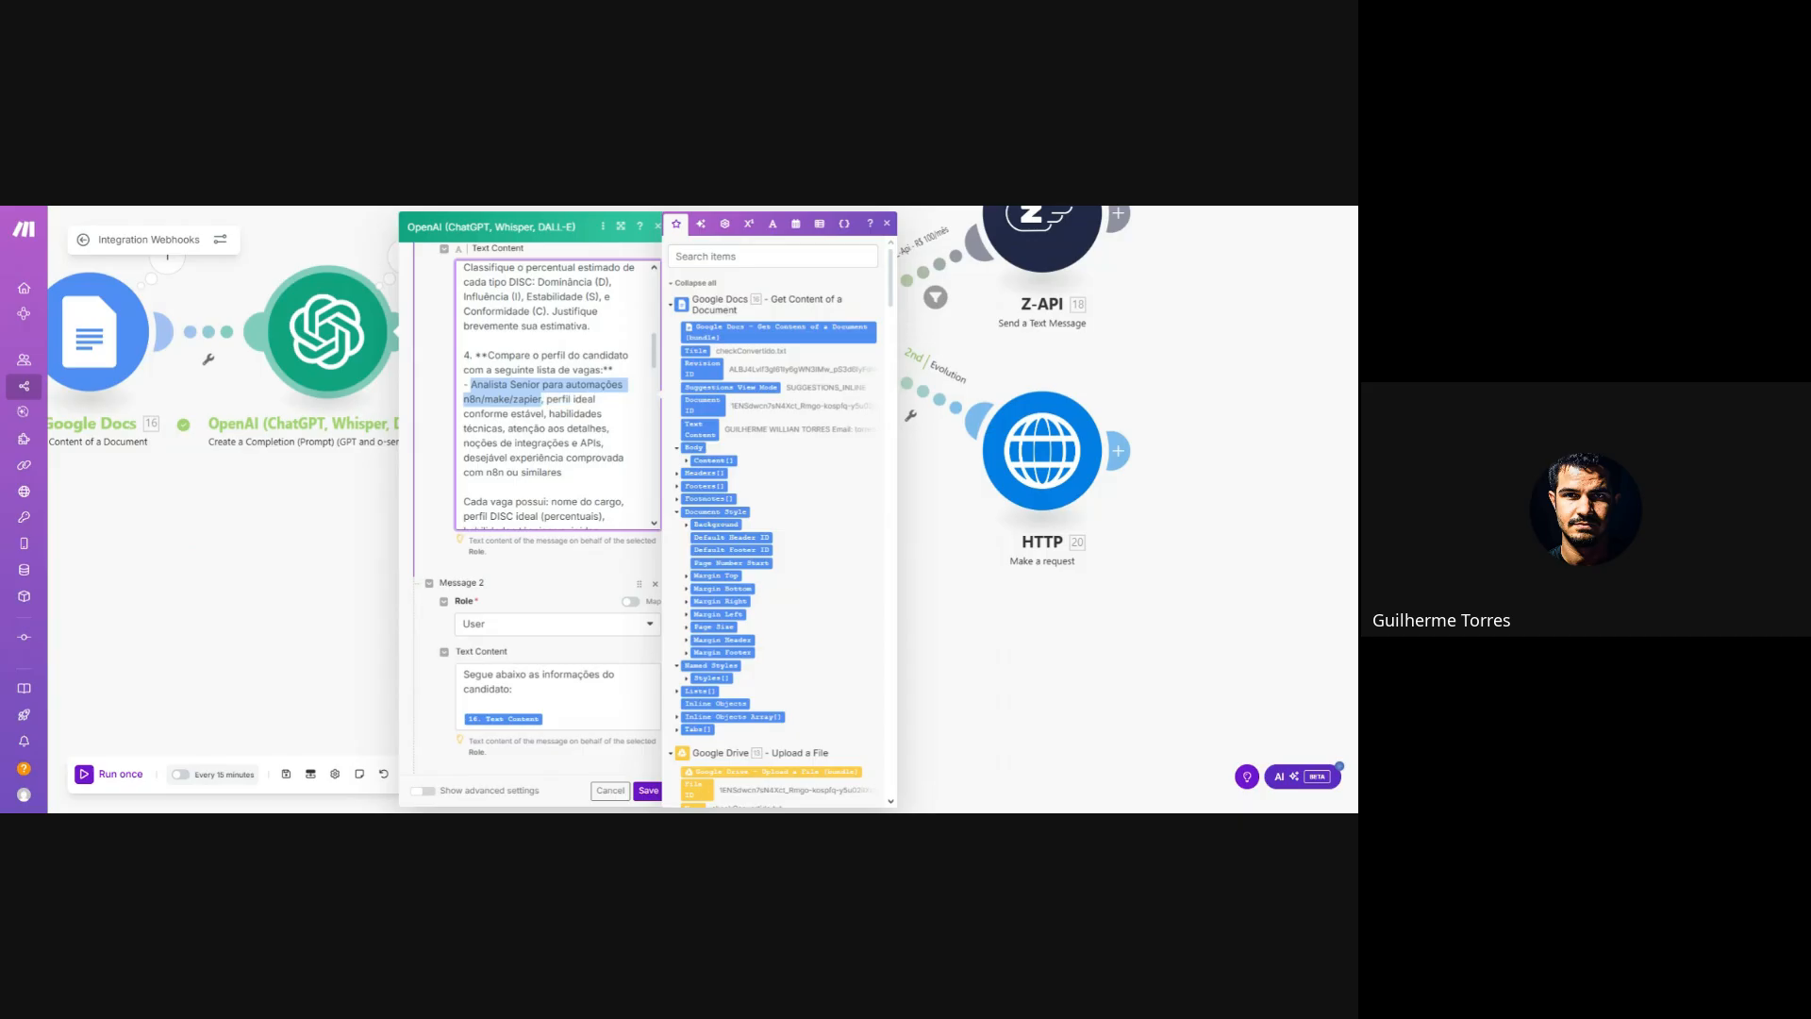
# - Close the prompt, reopen the JSON module's output, expand the first vagasCompatibilidade entry and highlight its vacancy title
pyautogui.click(907, 486)
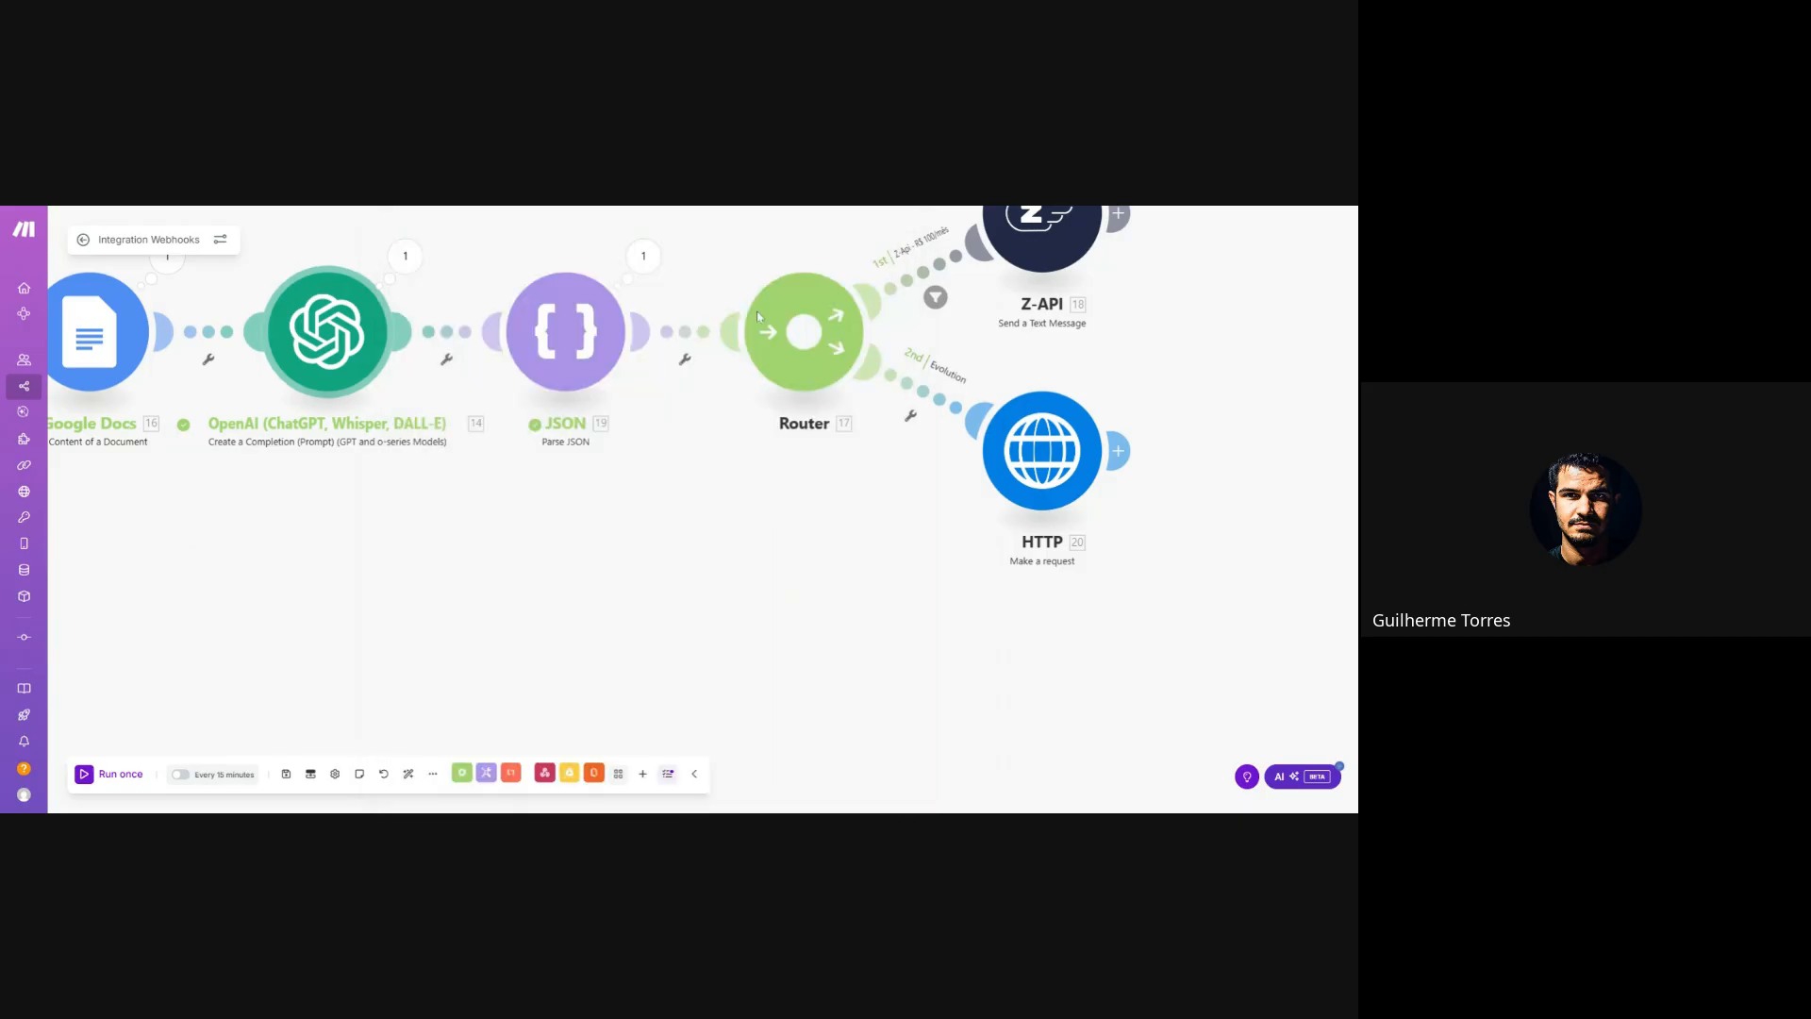
pyautogui.click(650, 258)
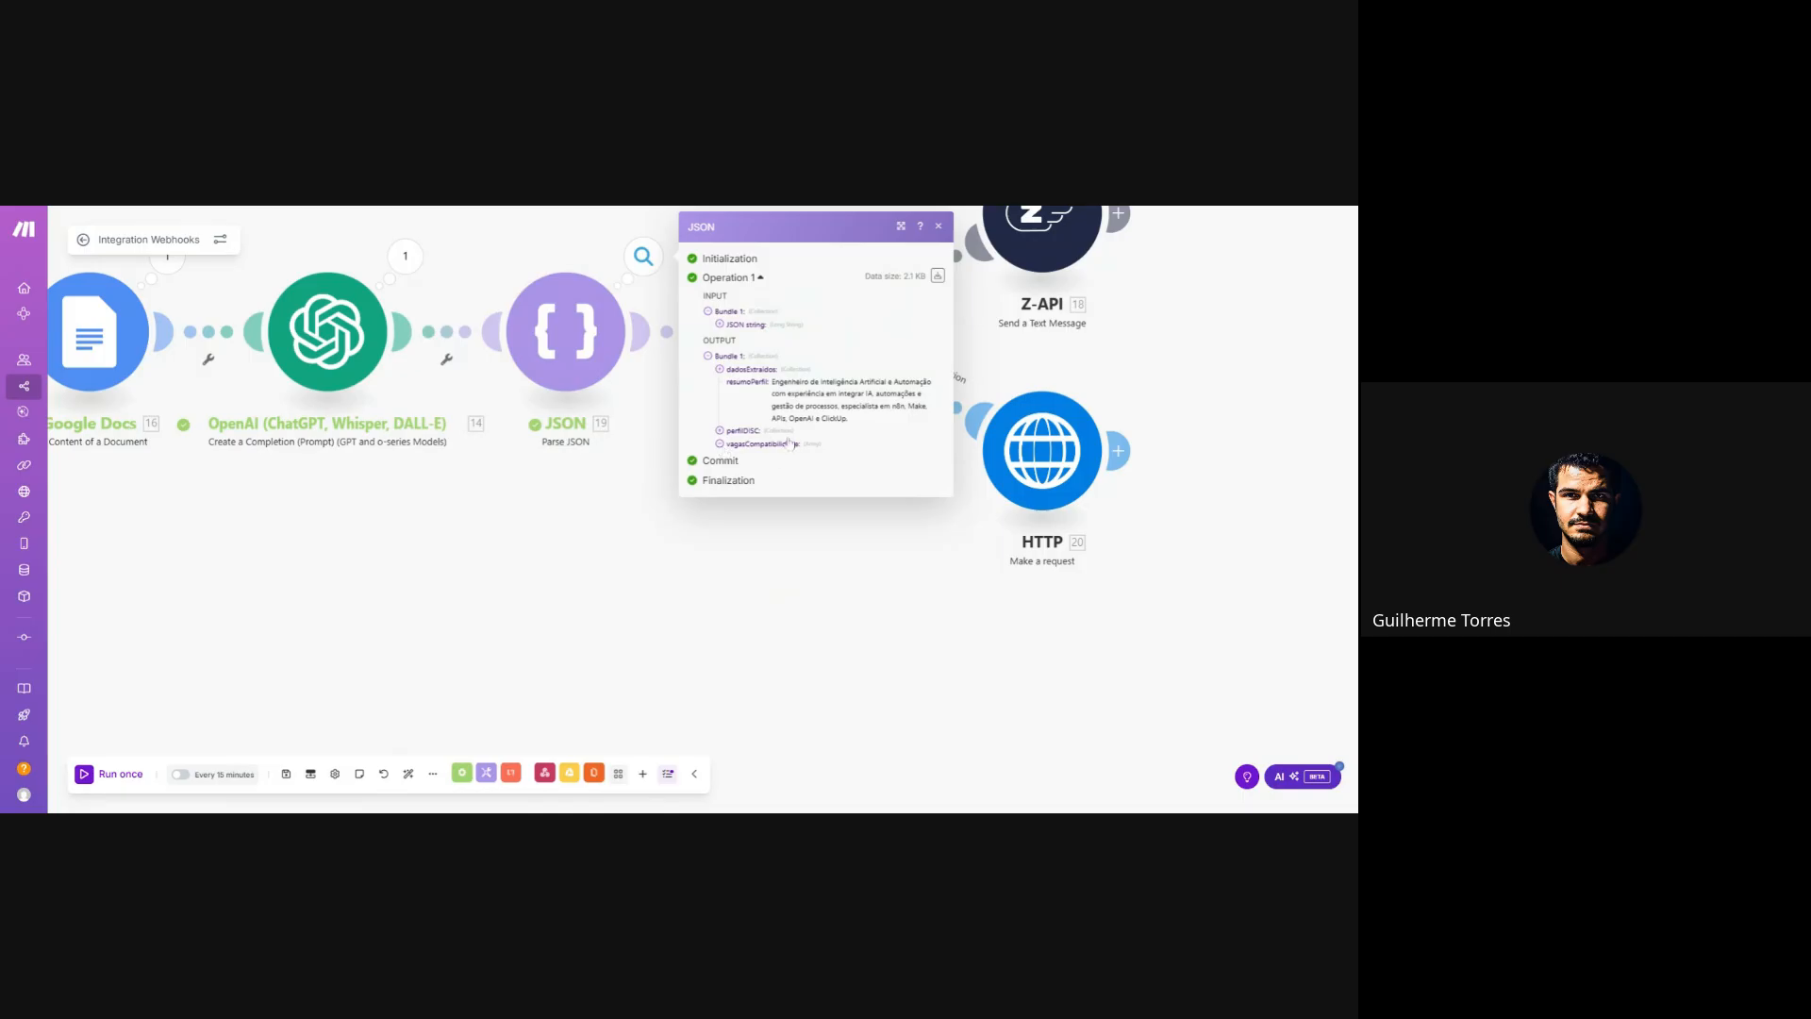
pyautogui.click(719, 443)
pyautogui.click(731, 456)
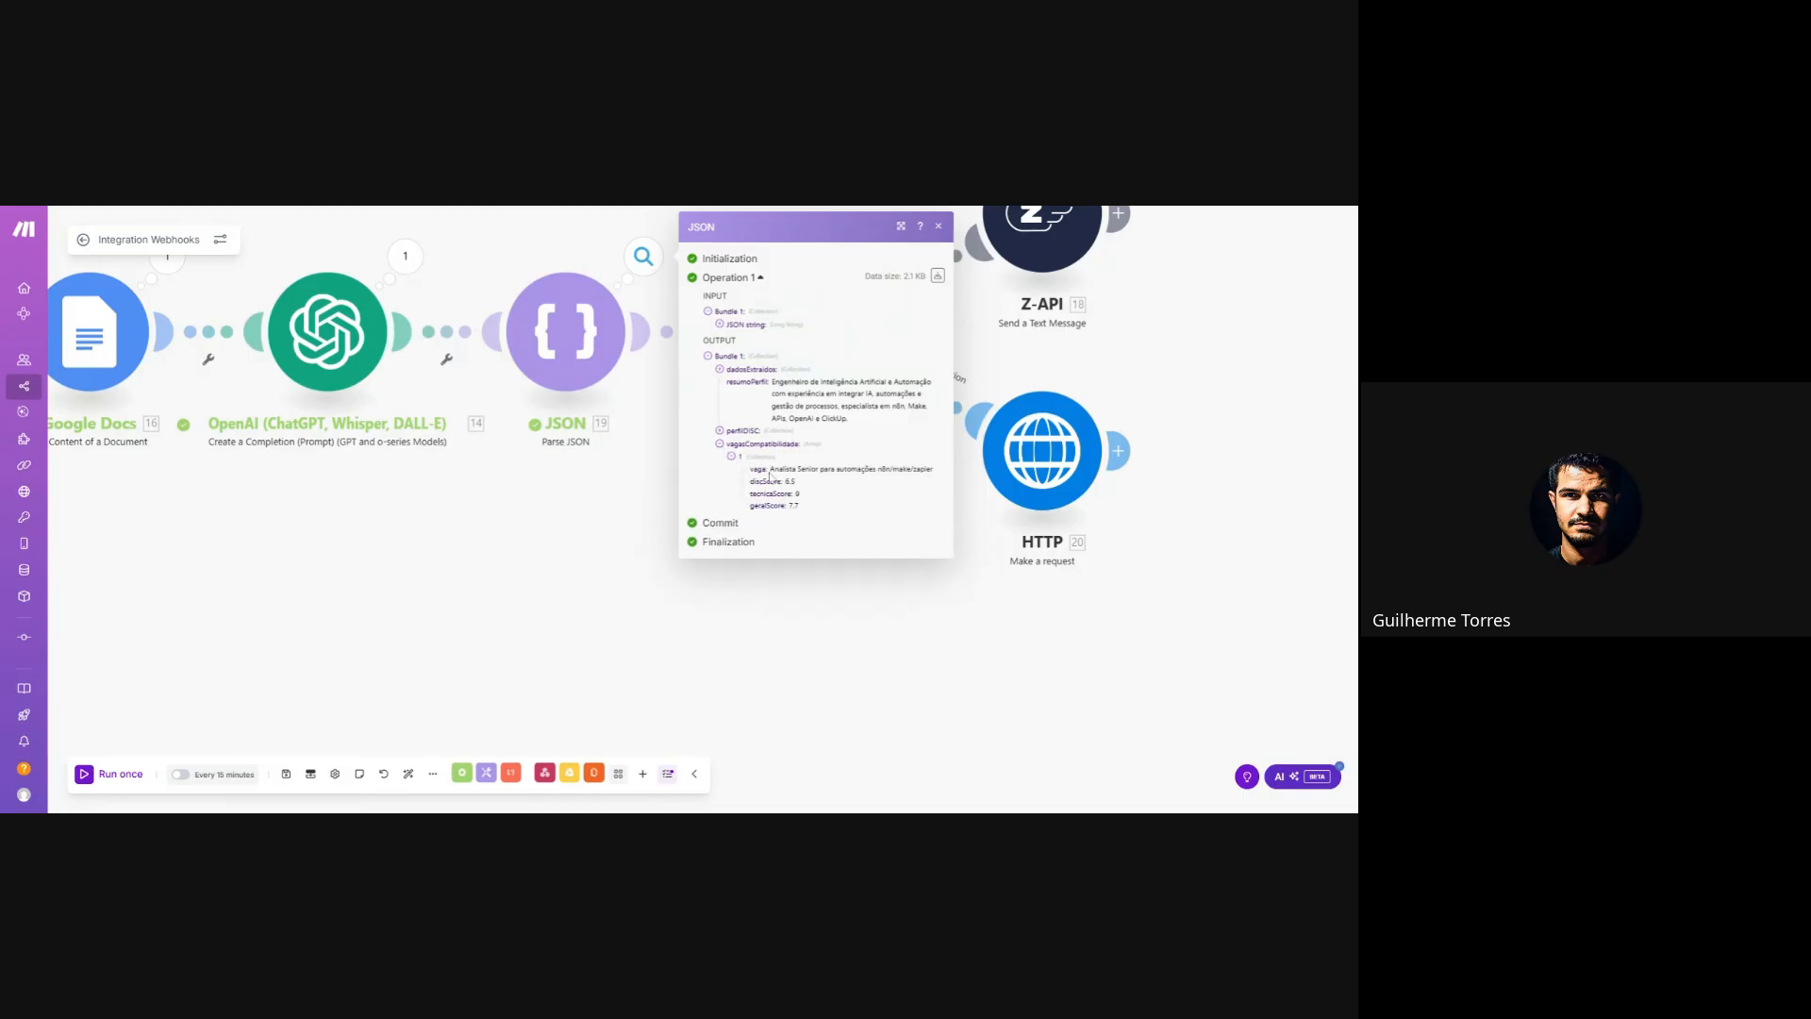
pyautogui.moveTo(769, 468); pyautogui.dragTo(950, 479)
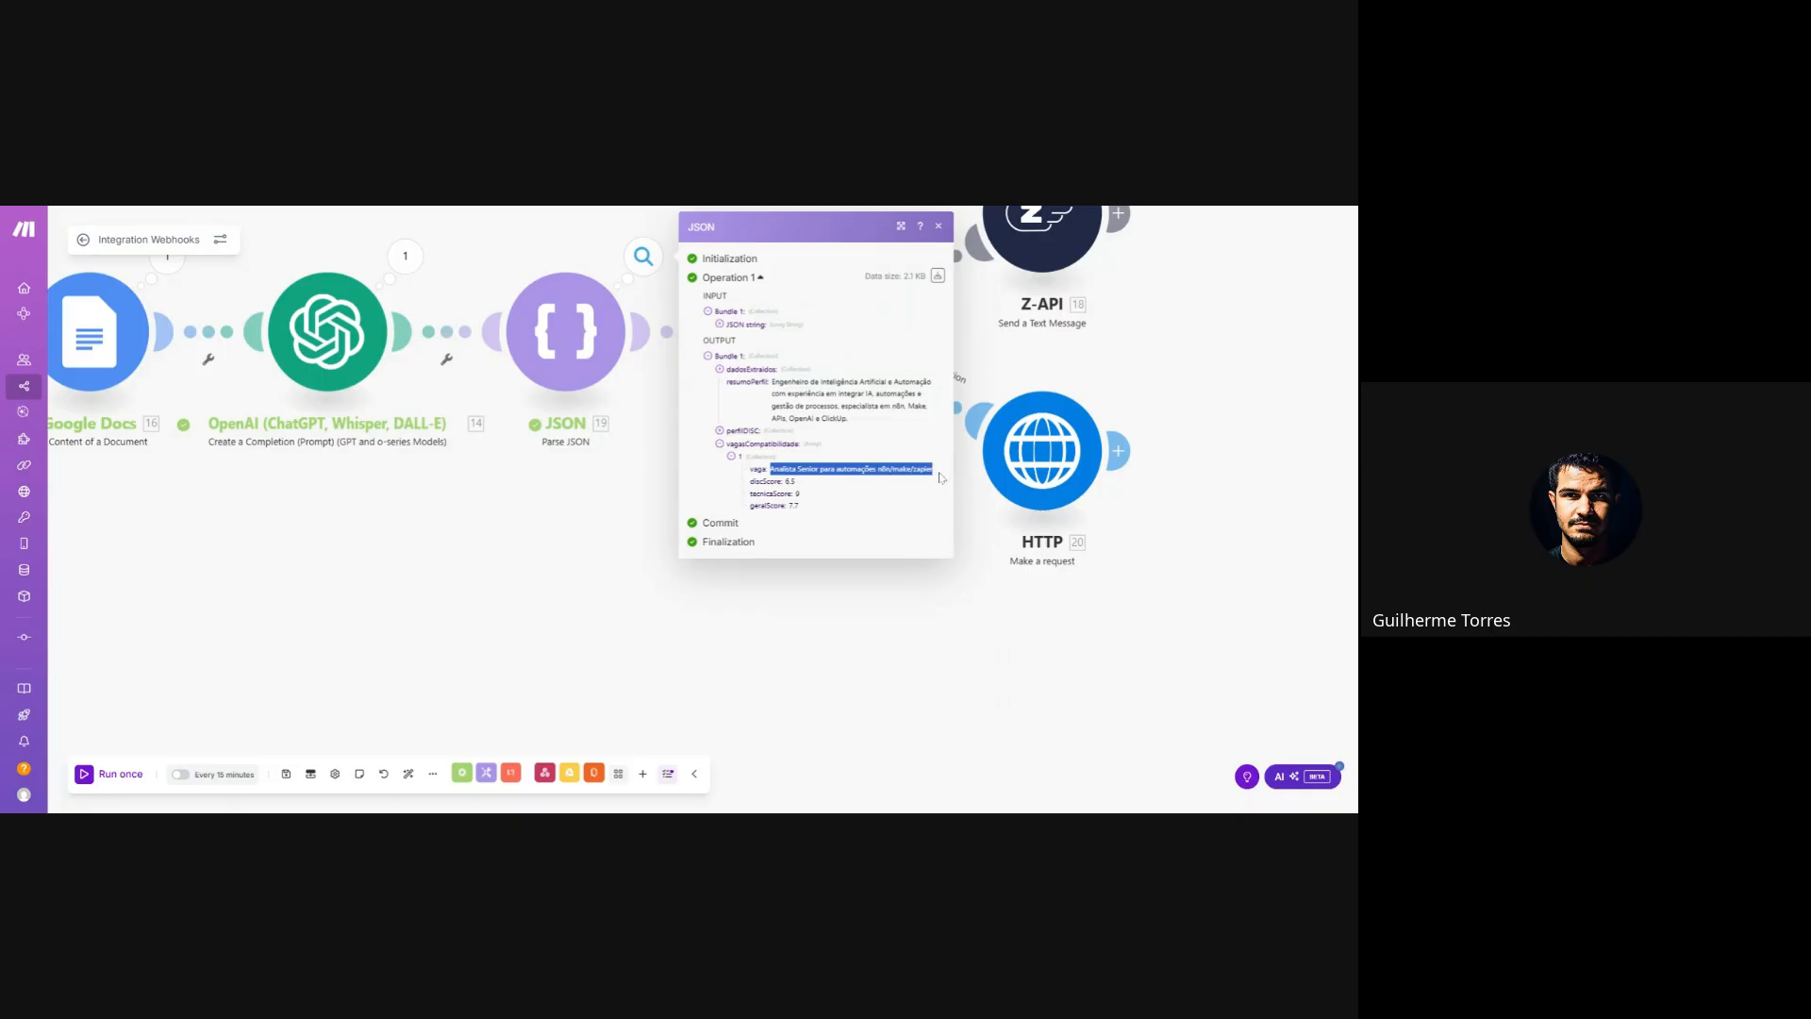
# - Highlight the discScore line in the first vagasCompatibilidade entry to examine the DISC compatibility score
pyautogui.click(831, 487)
pyautogui.moveTo(801, 486); pyautogui.dragTo(747, 488)
pyautogui.click(752, 487)
pyautogui.click(811, 488)
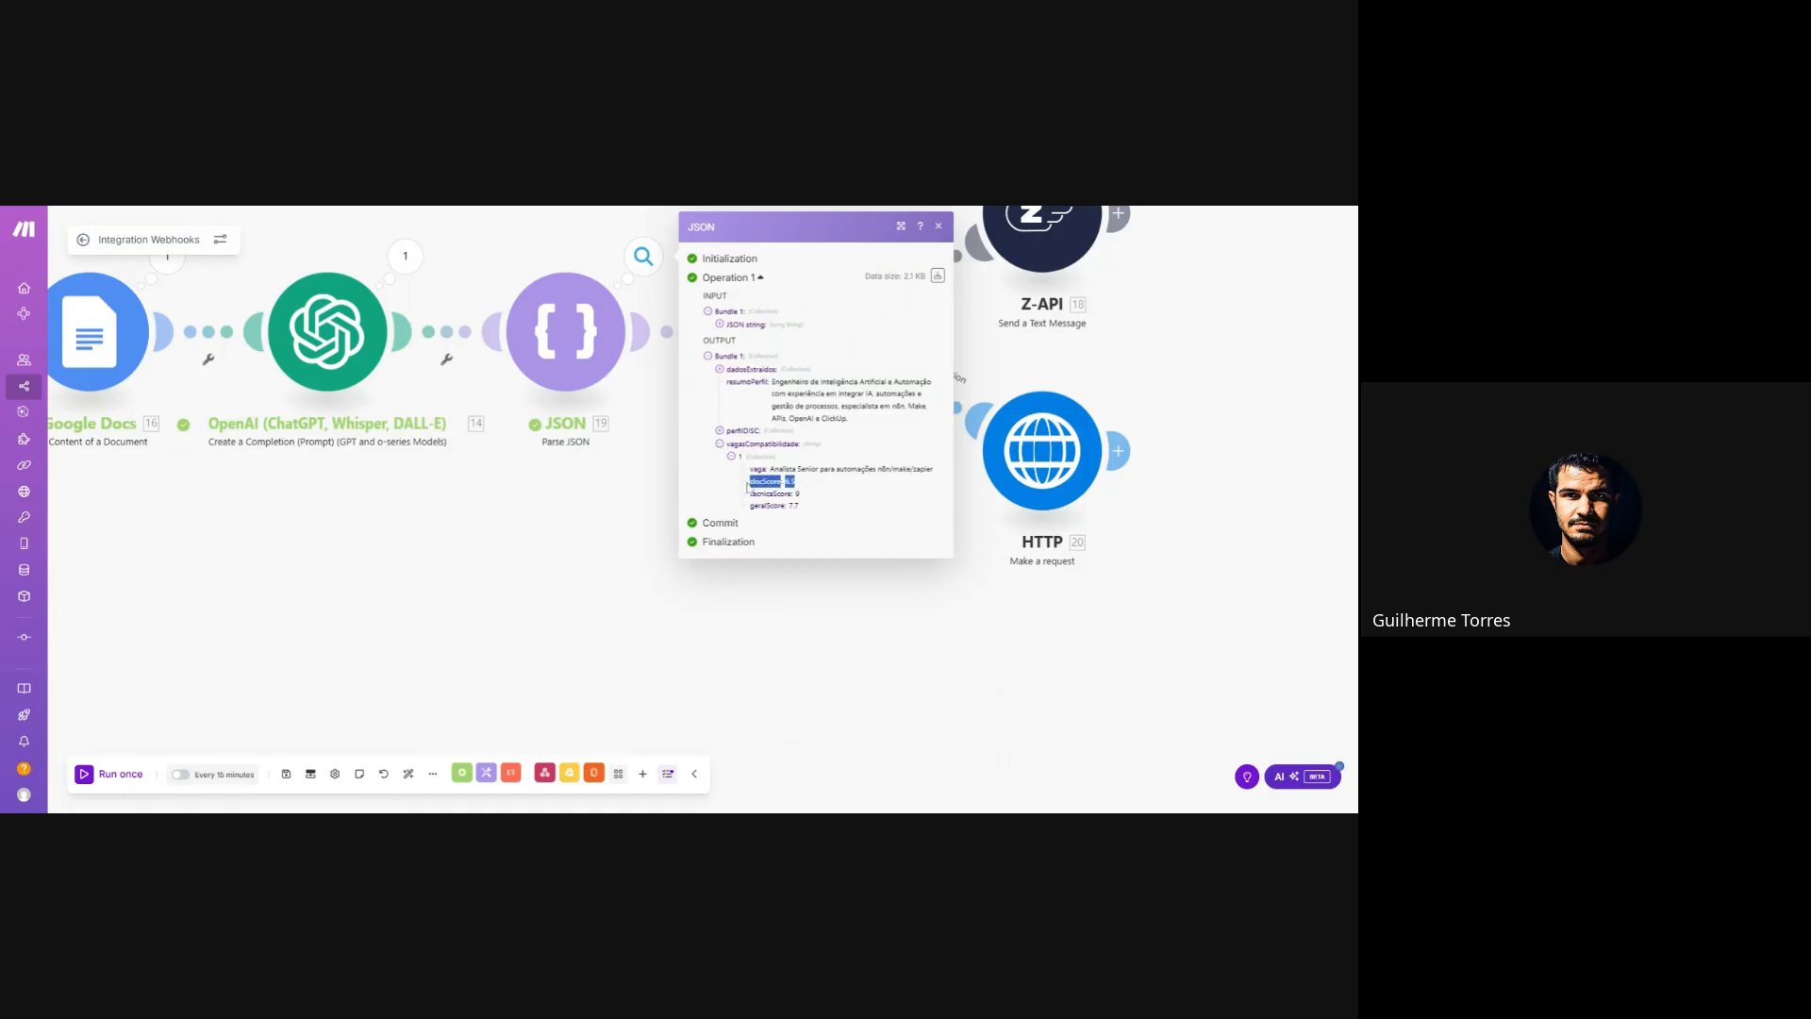
pyautogui.click(805, 488)
pyautogui.moveTo(804, 486); pyautogui.dragTo(746, 484)
pyautogui.click(847, 487)
# - Examine the technical score and geralScore lines of the vagasCompatibilidade entry, and close the JSON output
pyautogui.doubleClick(770, 494)
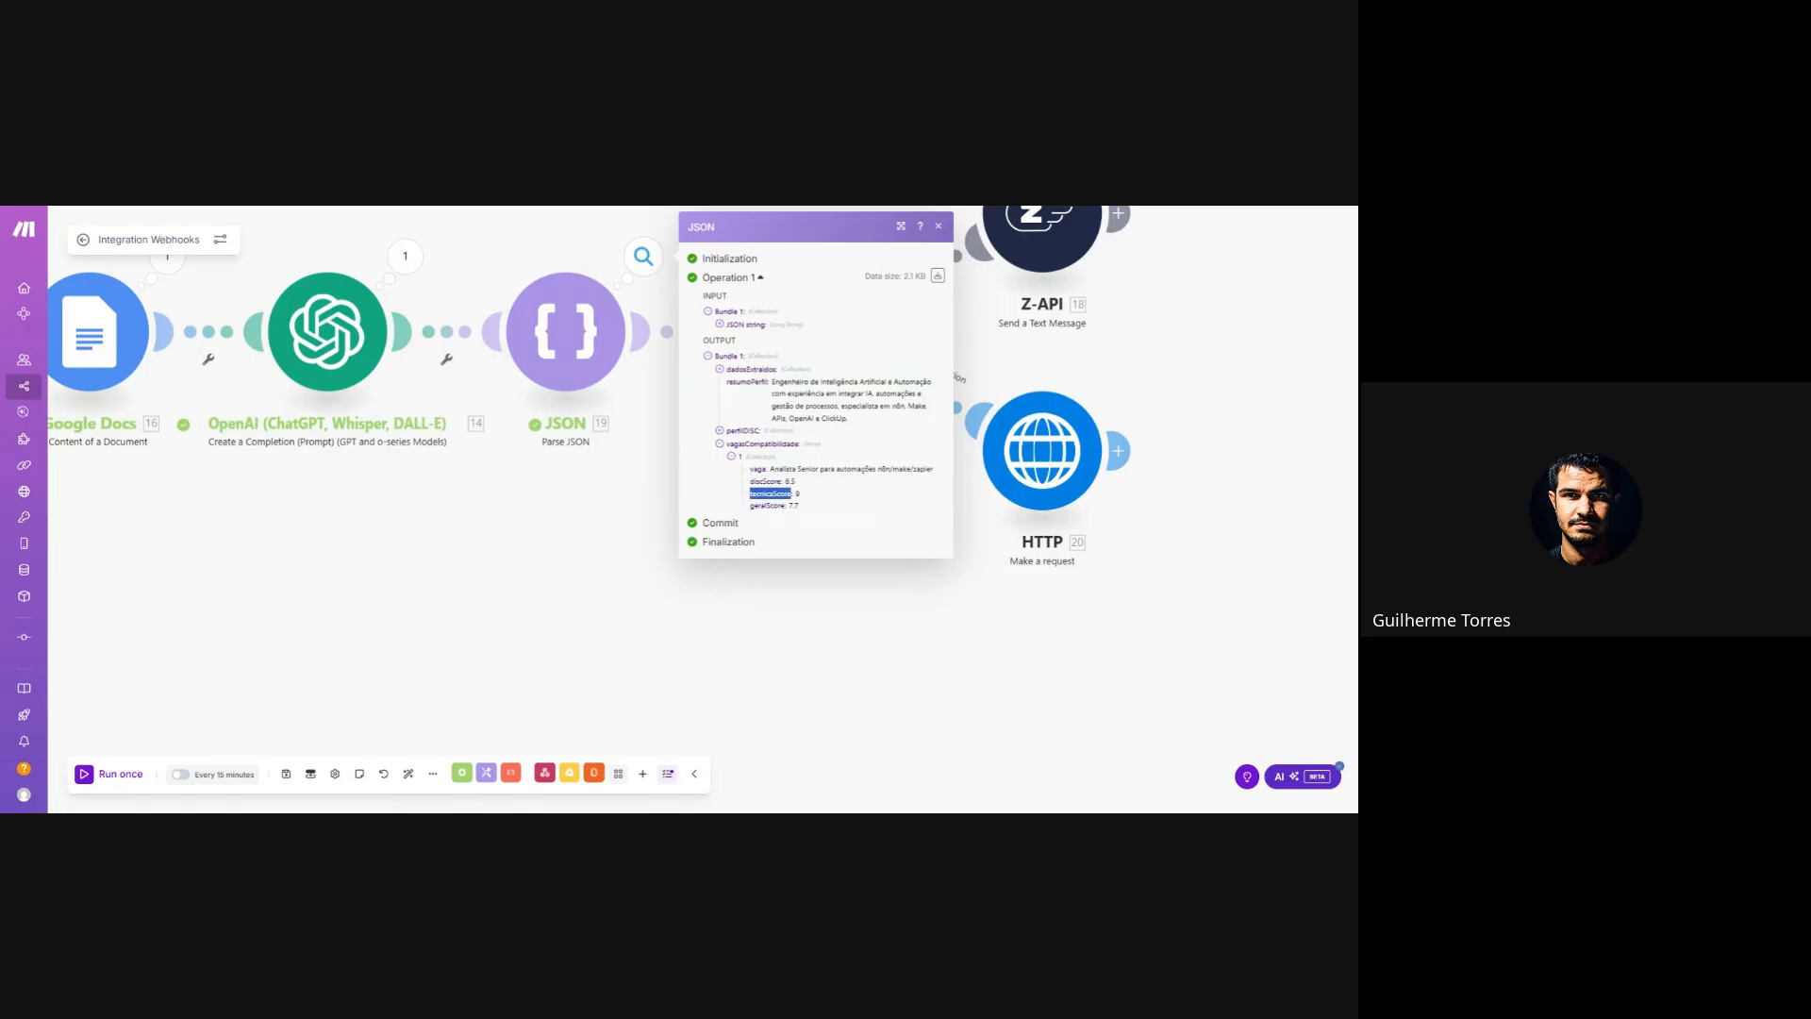
pyautogui.click(807, 496)
pyautogui.moveTo(805, 495); pyautogui.dragTo(744, 504)
pyautogui.click(806, 495)
pyautogui.click(808, 500)
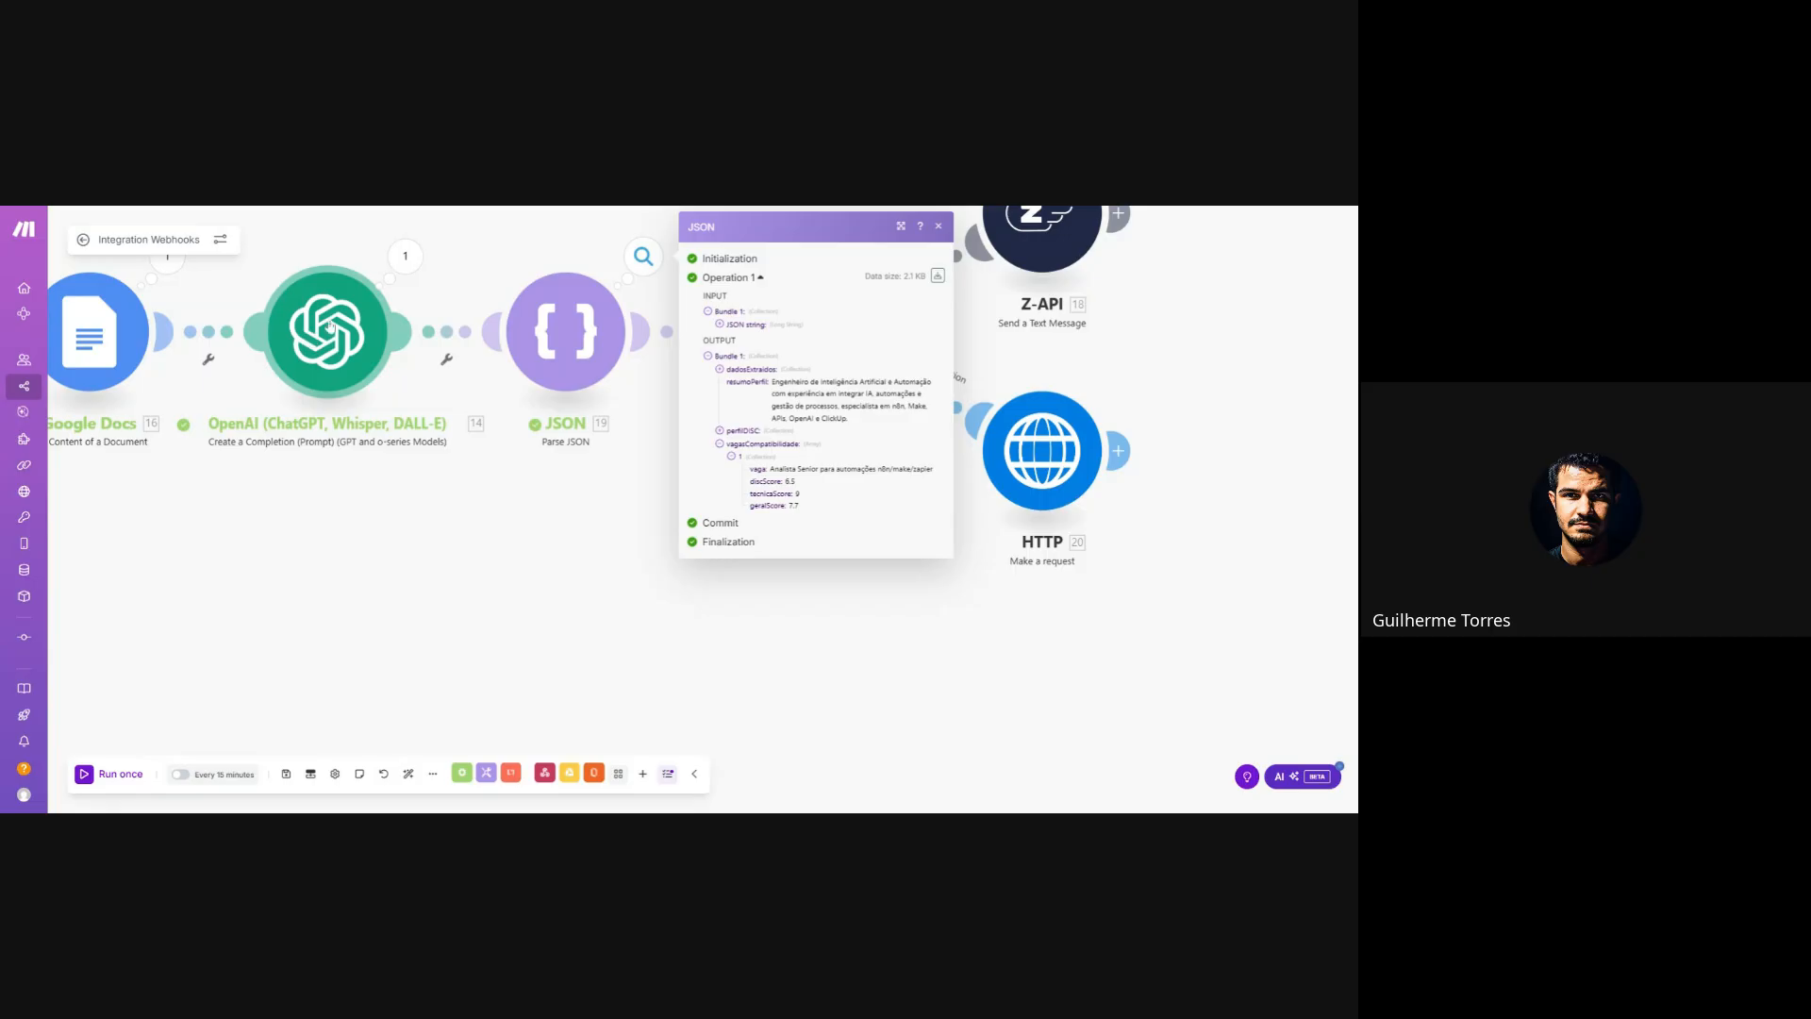
pyautogui.moveTo(807, 497); pyautogui.dragTo(746, 507)
pyautogui.click(808, 510)
pyautogui.click(791, 515)
pyautogui.click(797, 533)
pyautogui.click(790, 565)
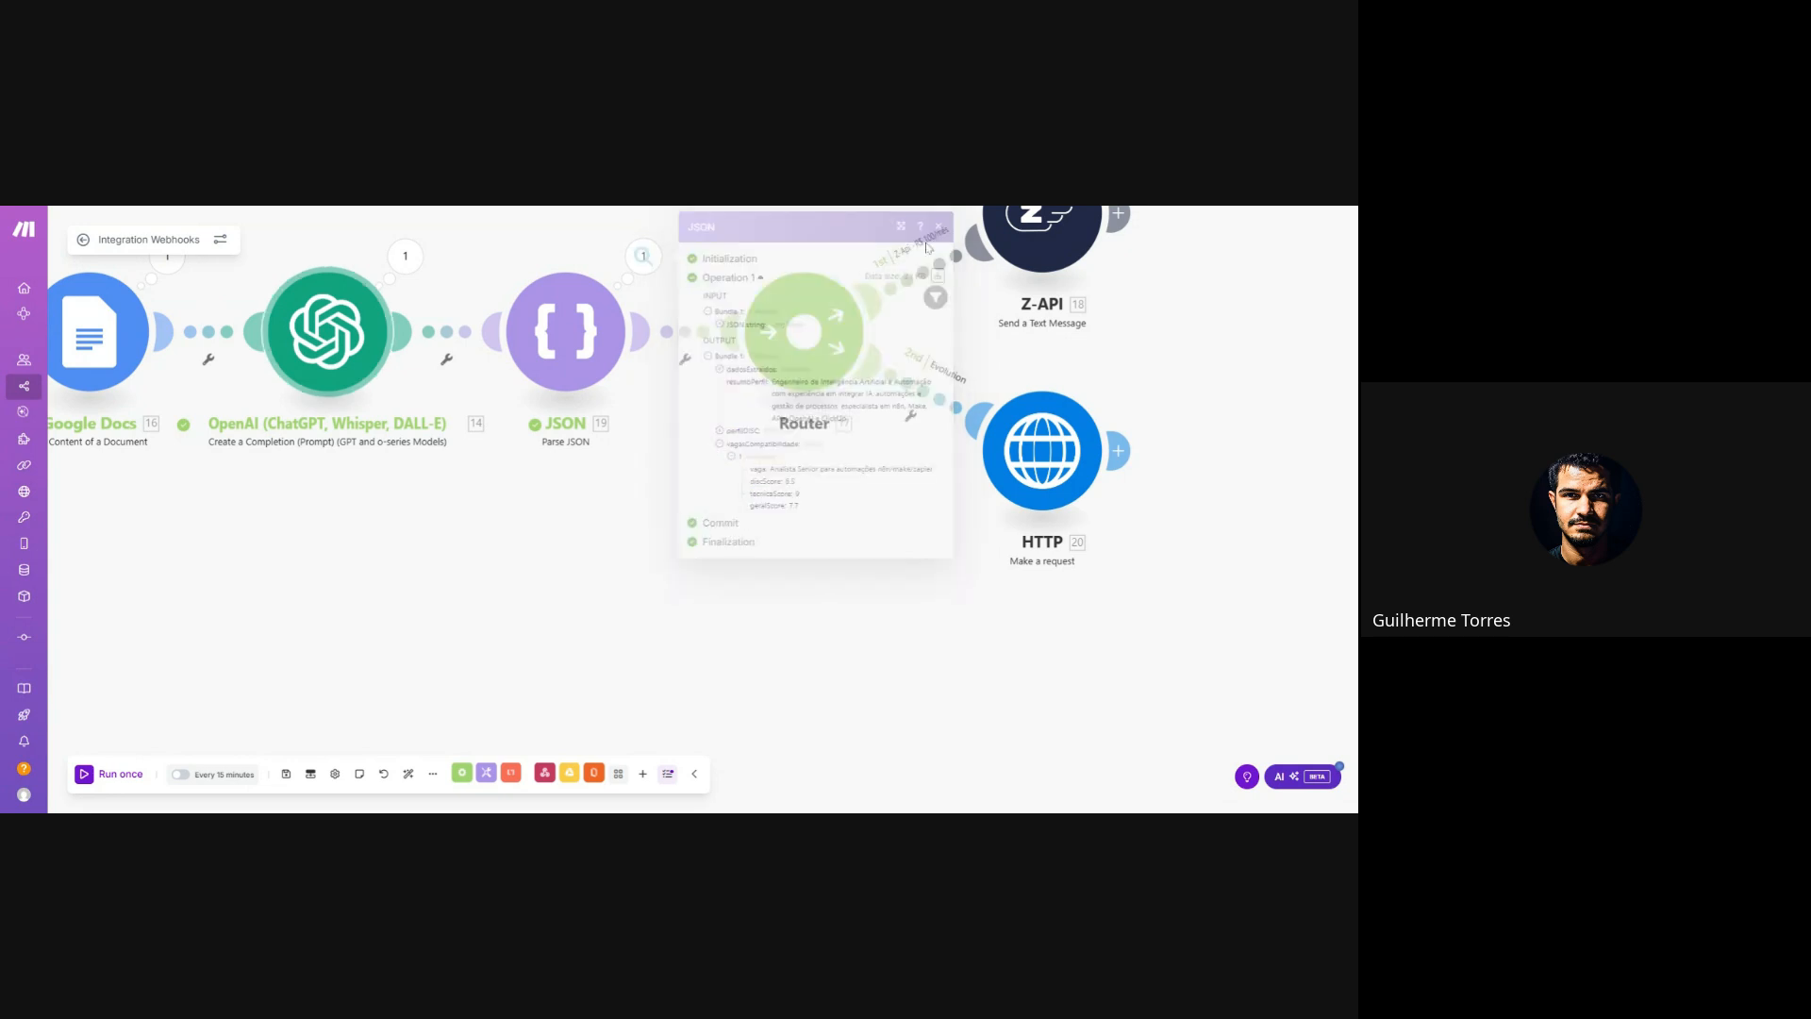
# - Set up a filter between the JSON module and the Router, using geralScore from vagasCompatibilidade as the condition's first value
pyautogui.moveTo(805, 252); pyautogui.dragTo(860, 342)
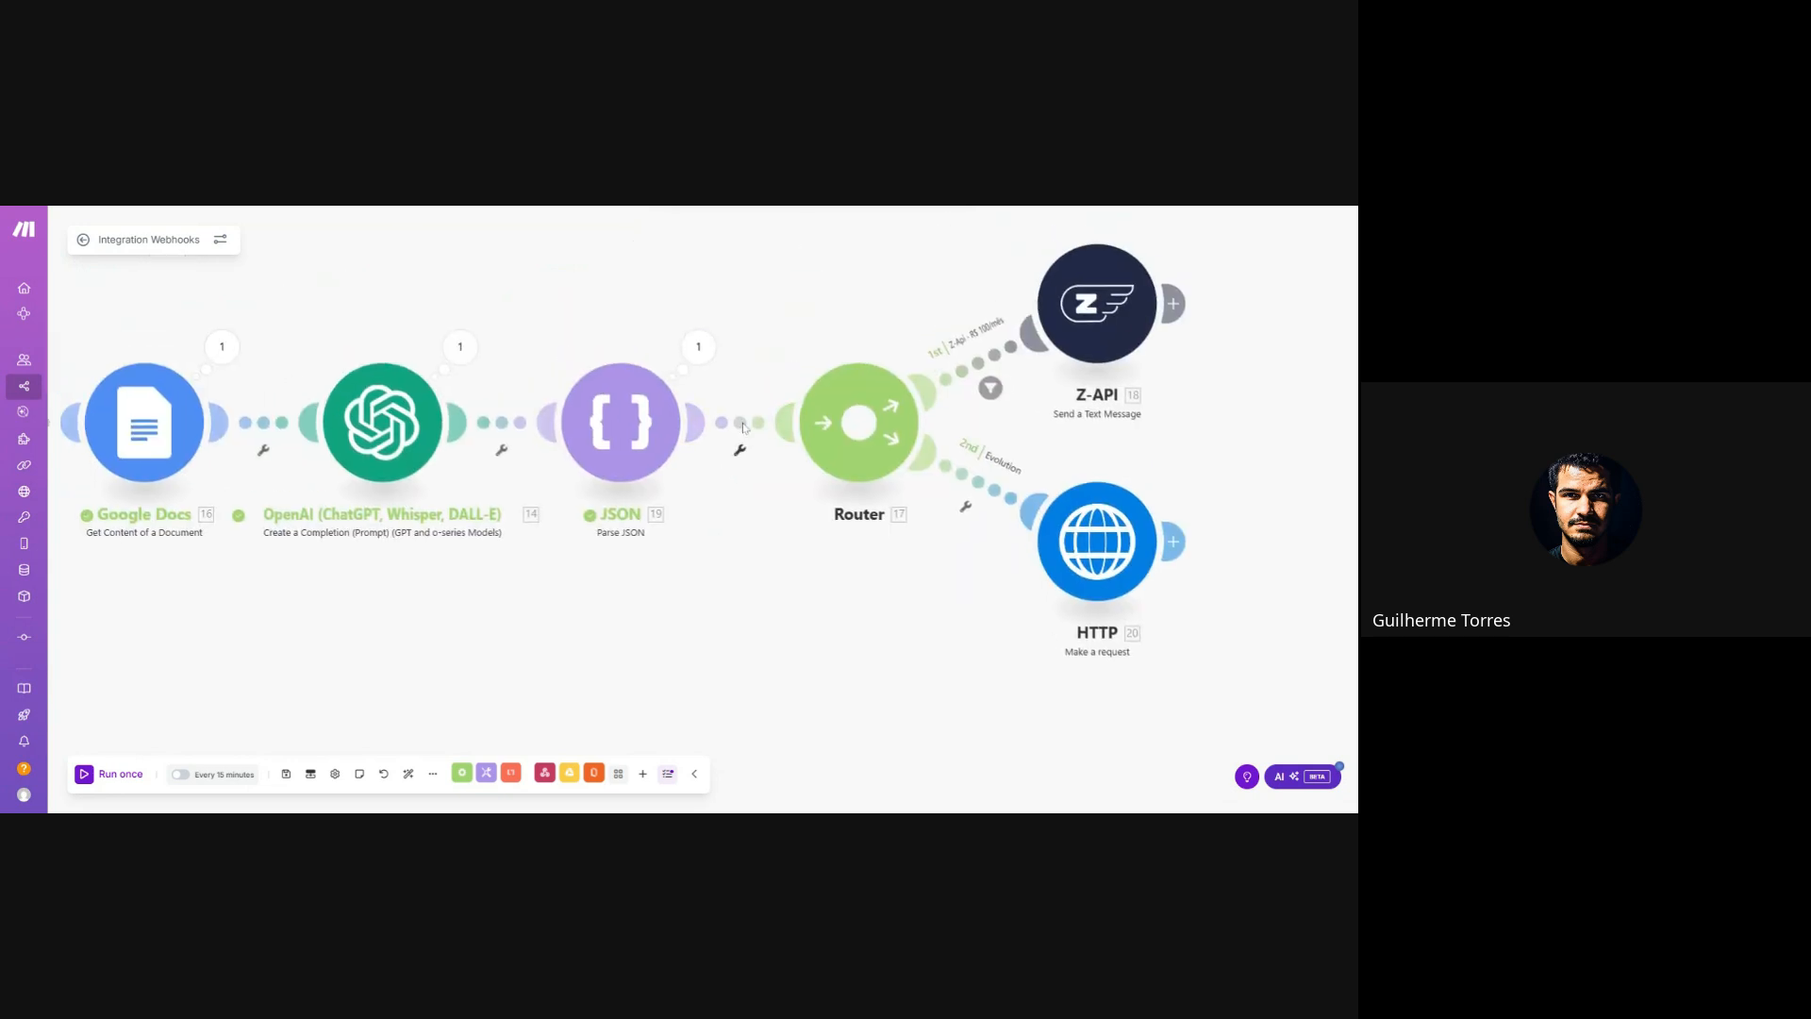
pyautogui.rightClick(742, 424)
pyautogui.click(794, 439)
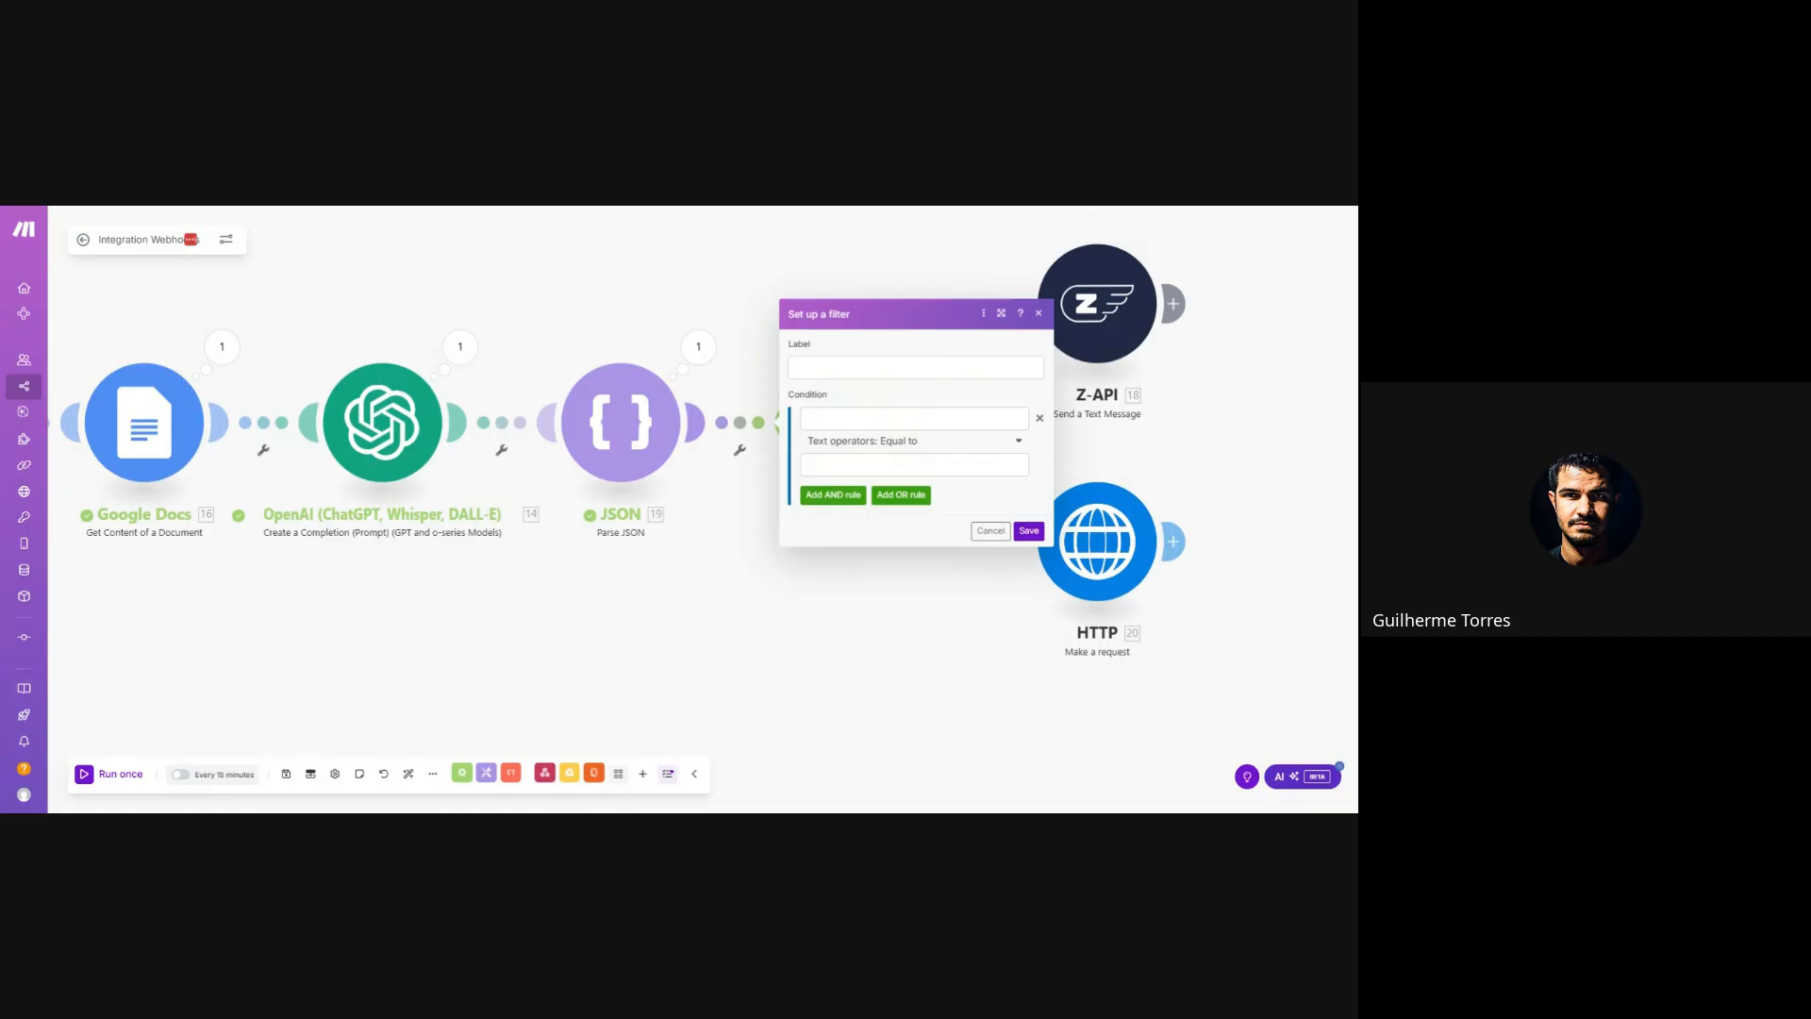
pyautogui.click(905, 441)
pyautogui.click(824, 553)
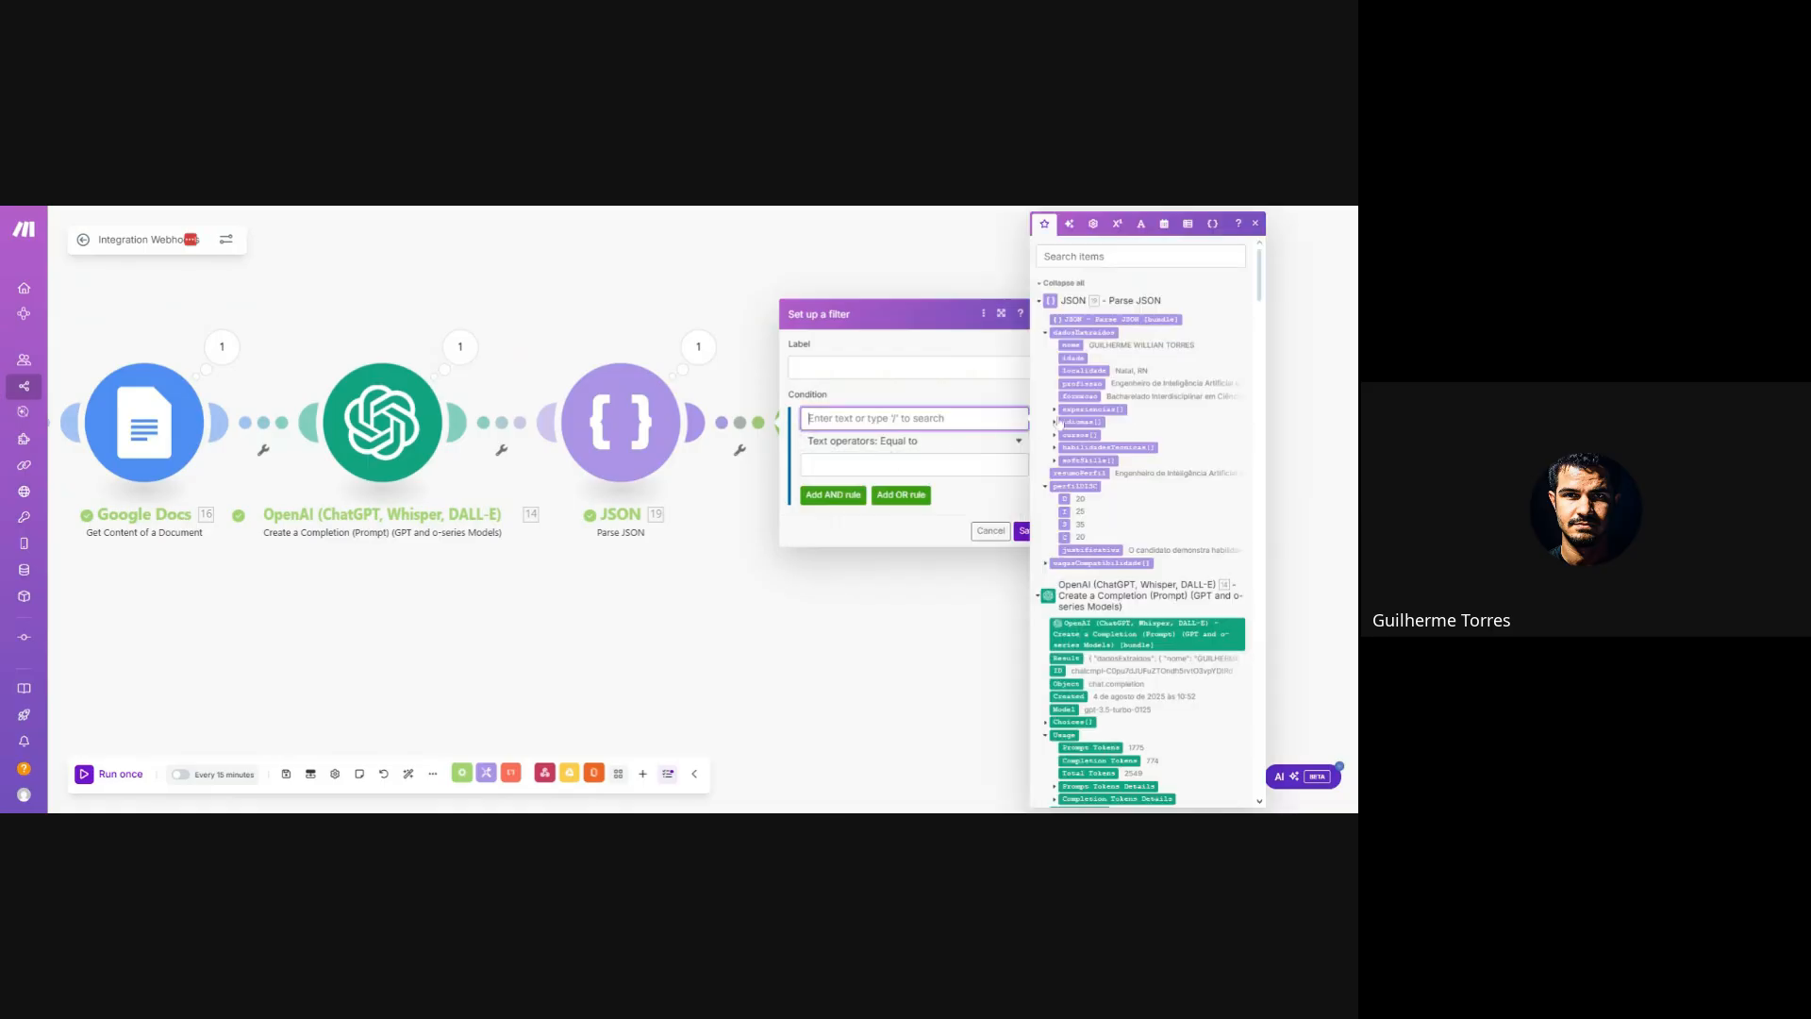
pyautogui.click(1046, 564)
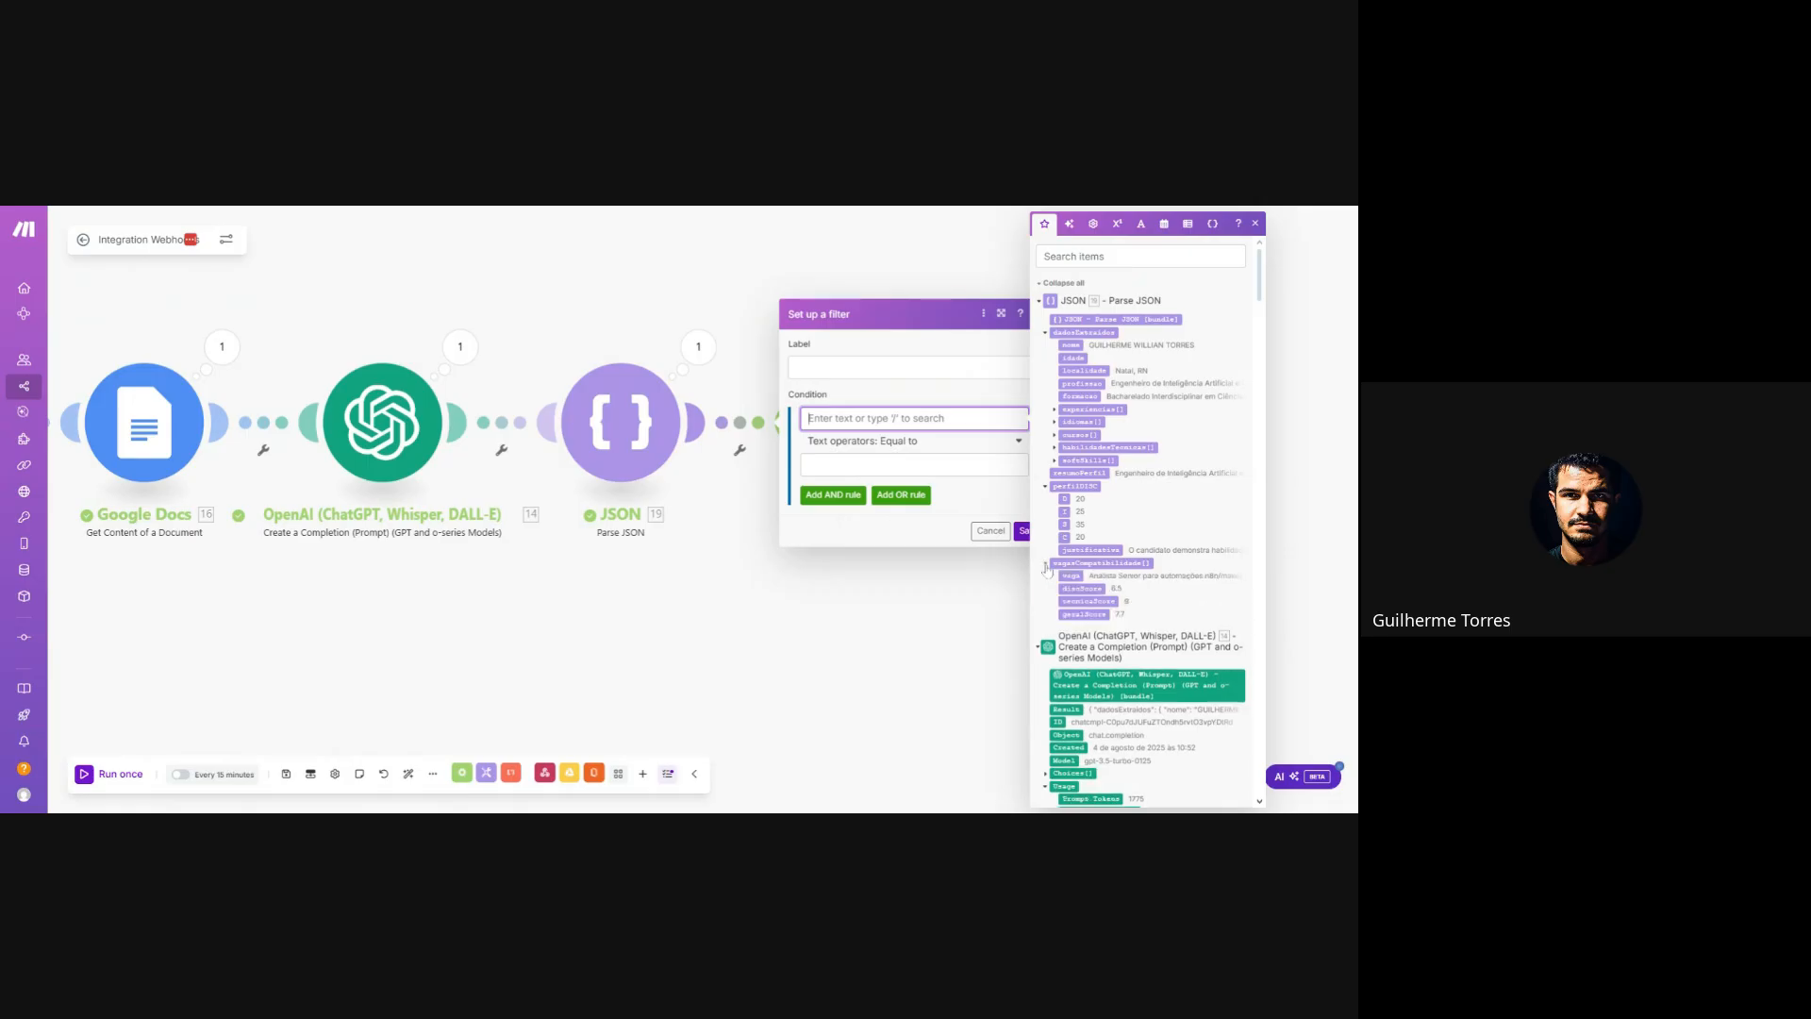
pyautogui.moveTo(1084, 614); pyautogui.dragTo(943, 419)
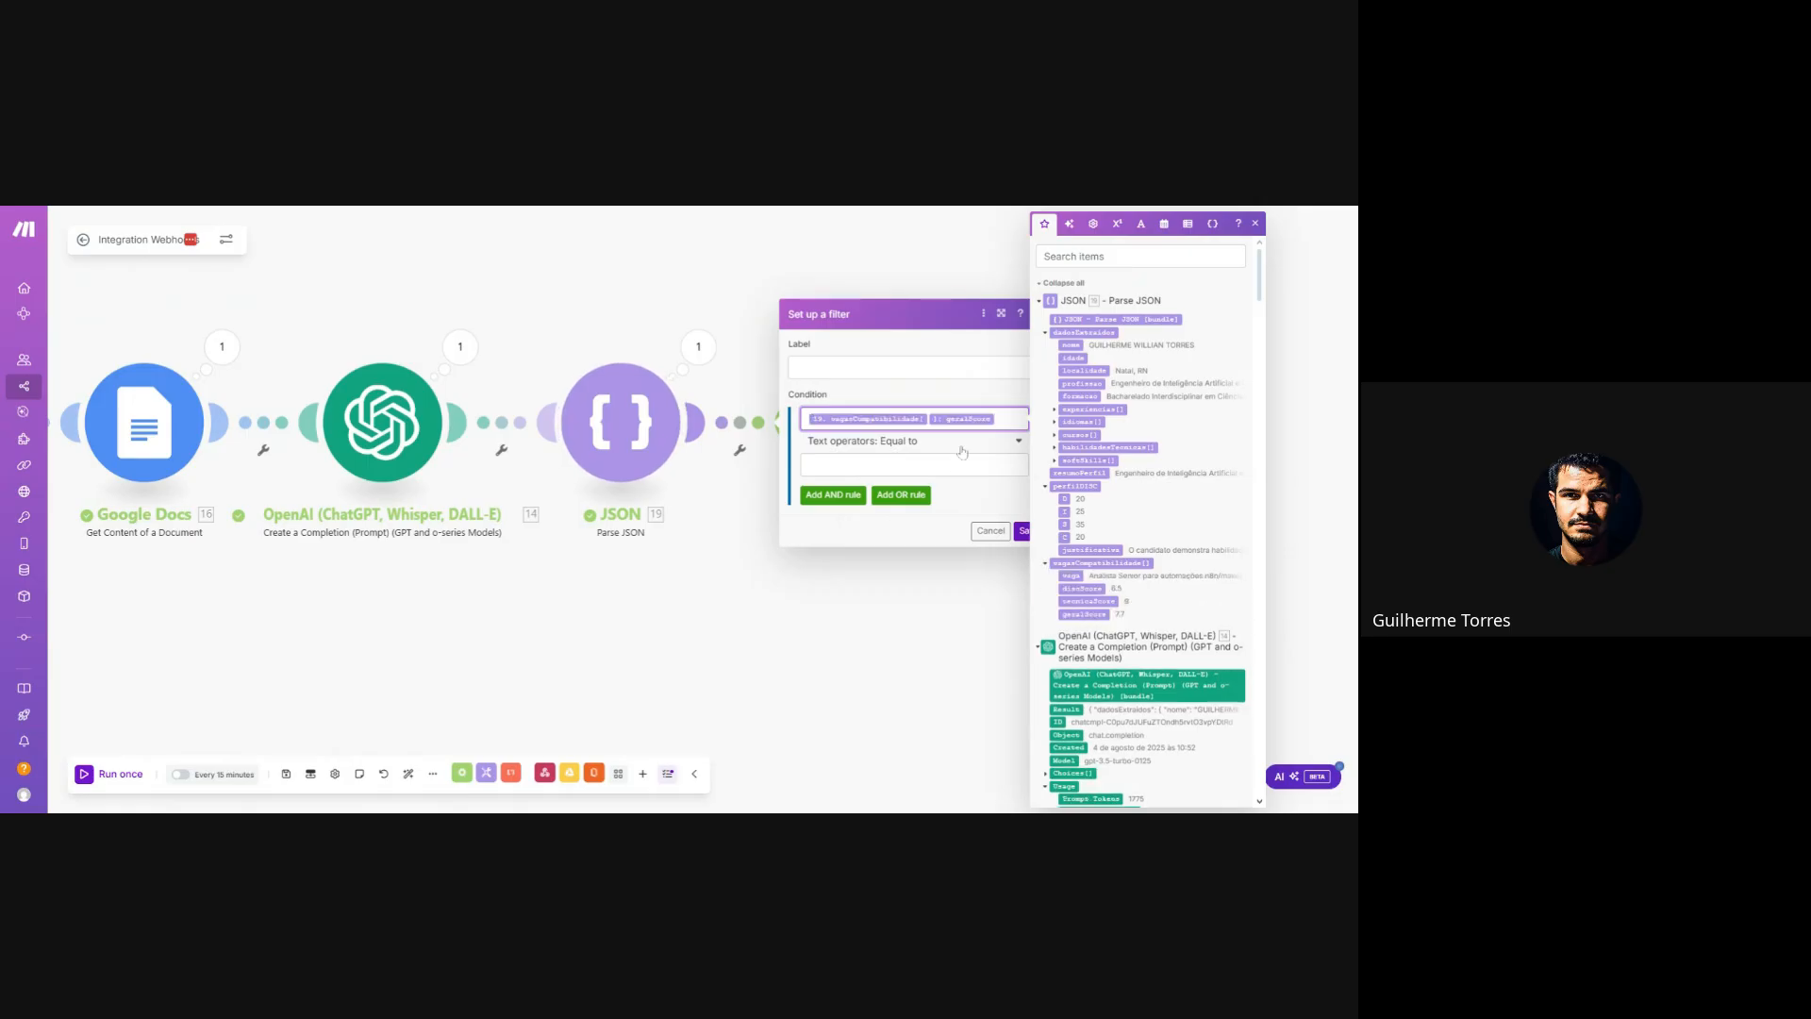
# - Set the filter condition to the numeric operator "Greater than or equal to" with the value 7
pyautogui.click(960, 445)
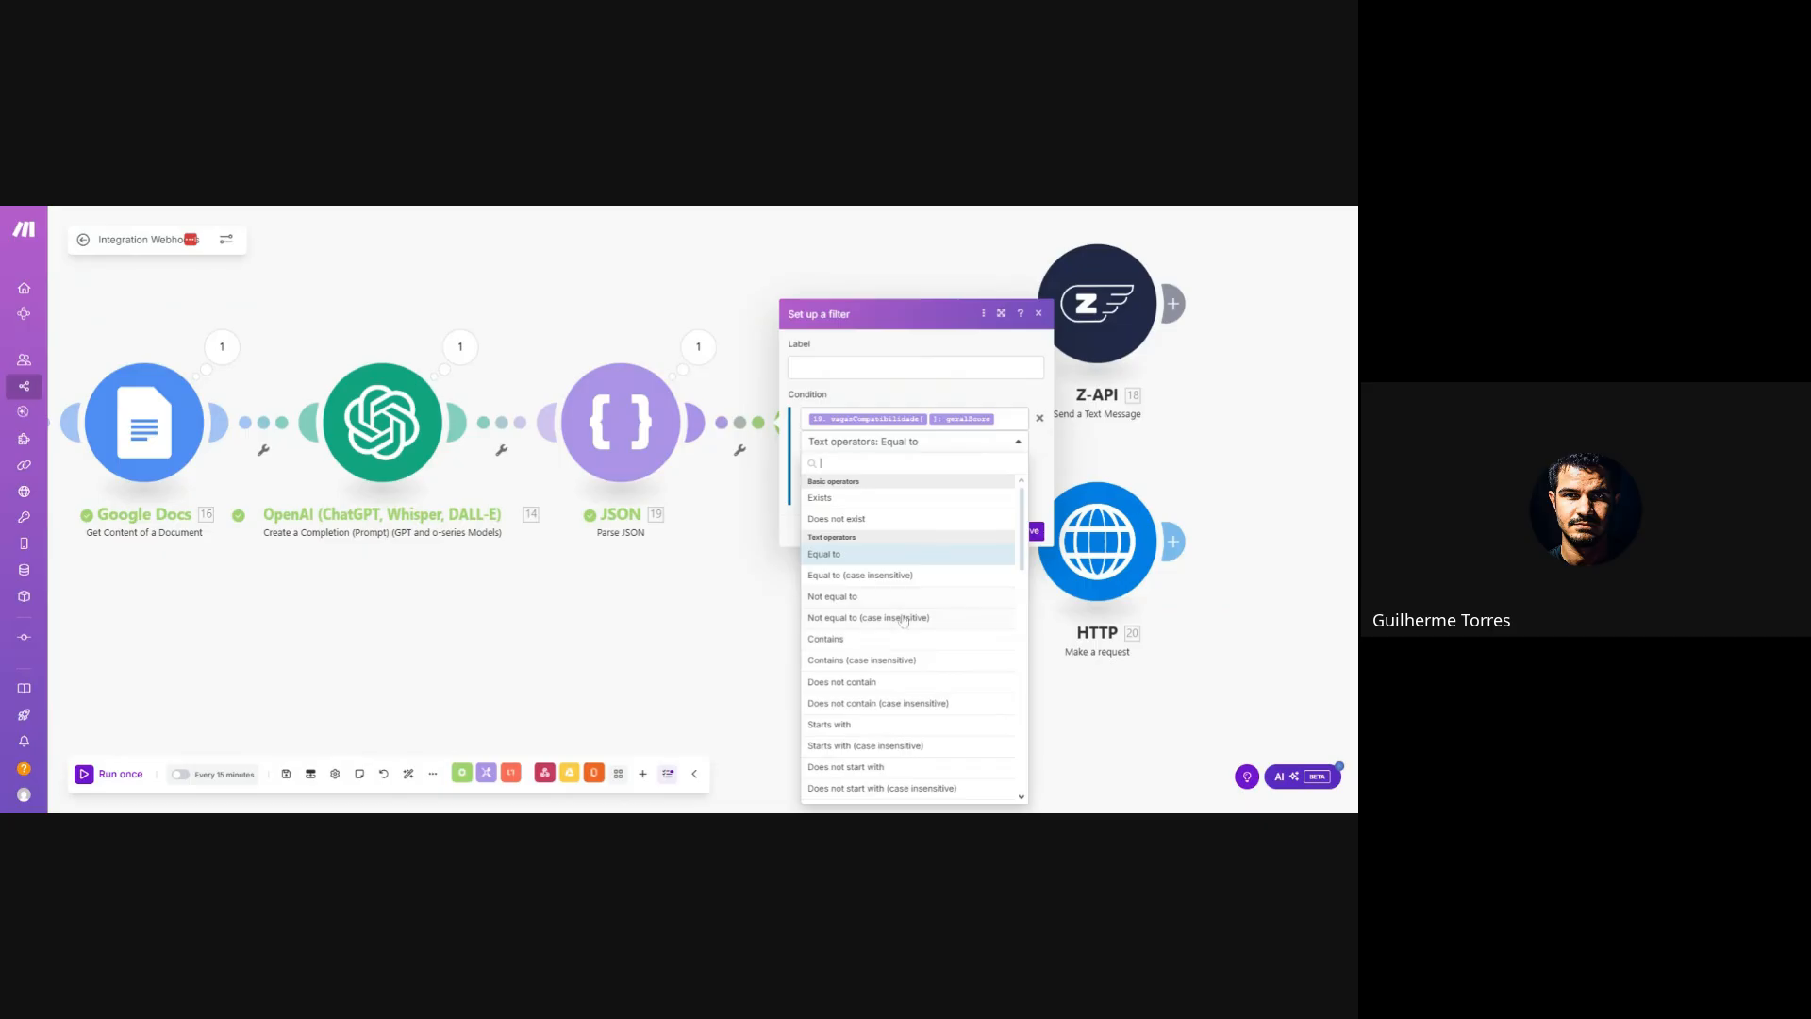
pyautogui.scroll(-2, 903, 620)
pyautogui.scroll(-6, 909, 666)
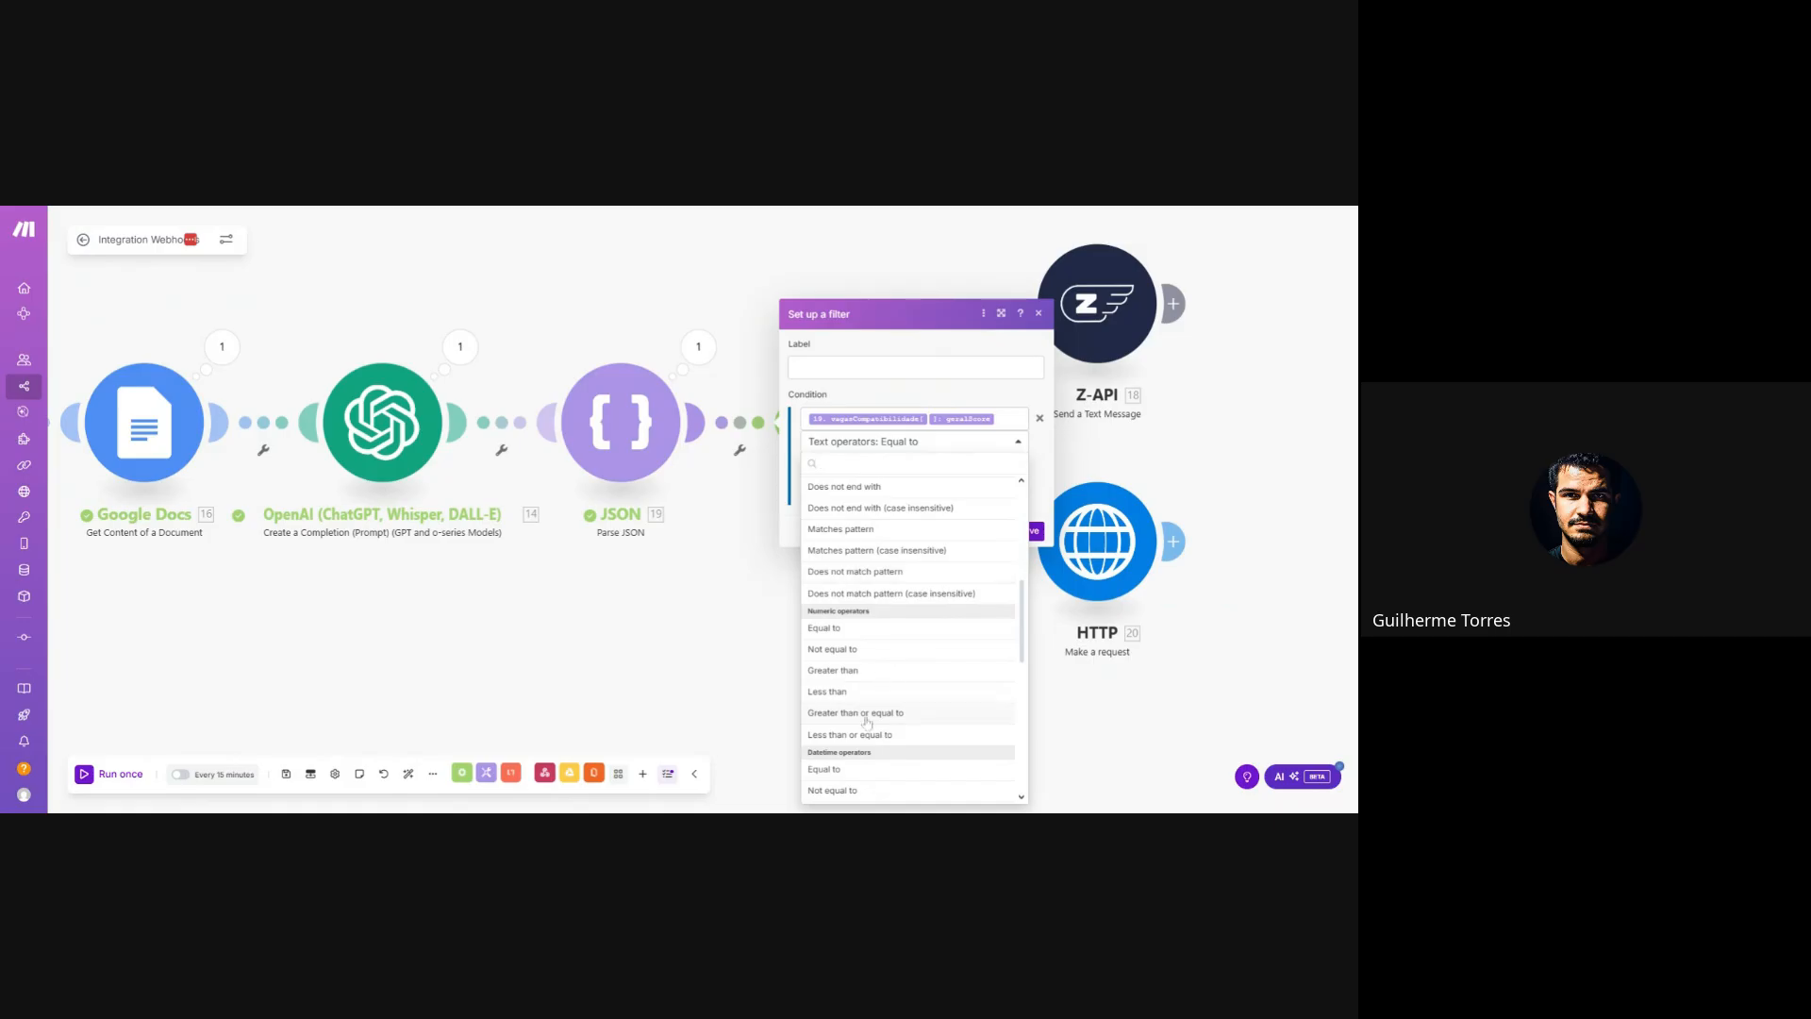
pyautogui.click(867, 714)
pyautogui.click(895, 467)
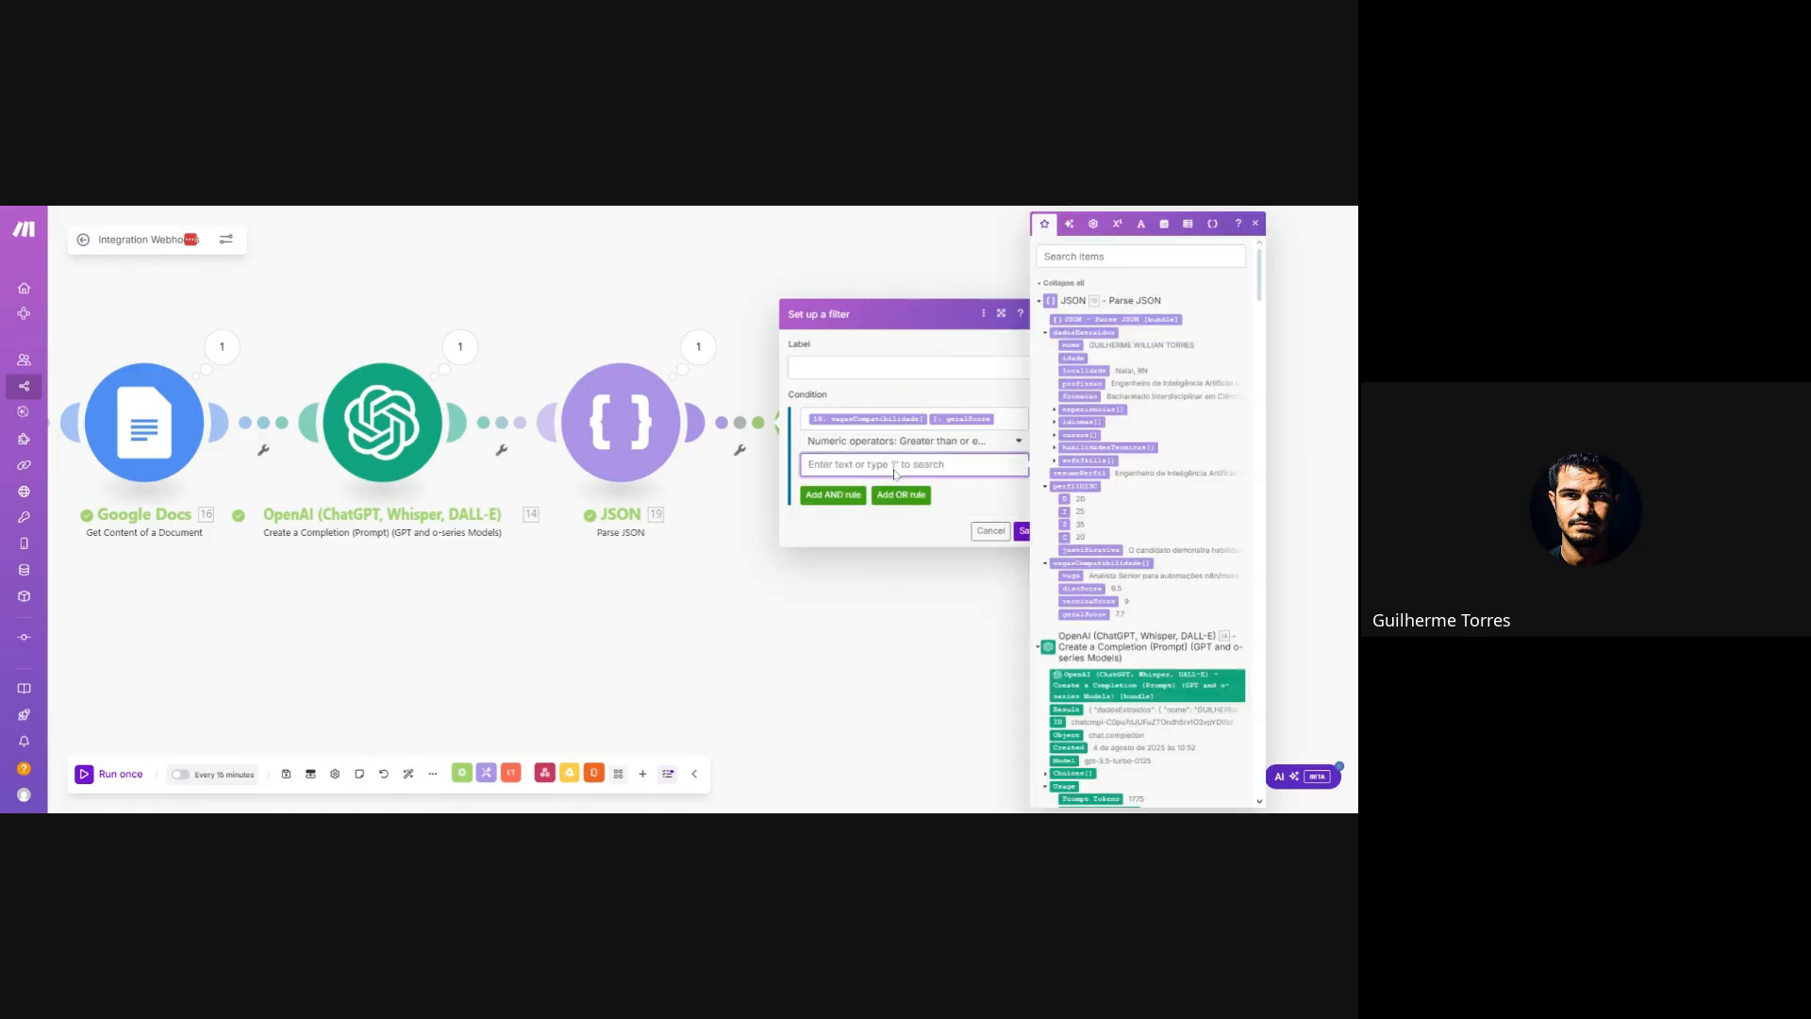
pyautogui.write('0')
pyautogui.click(956, 479)
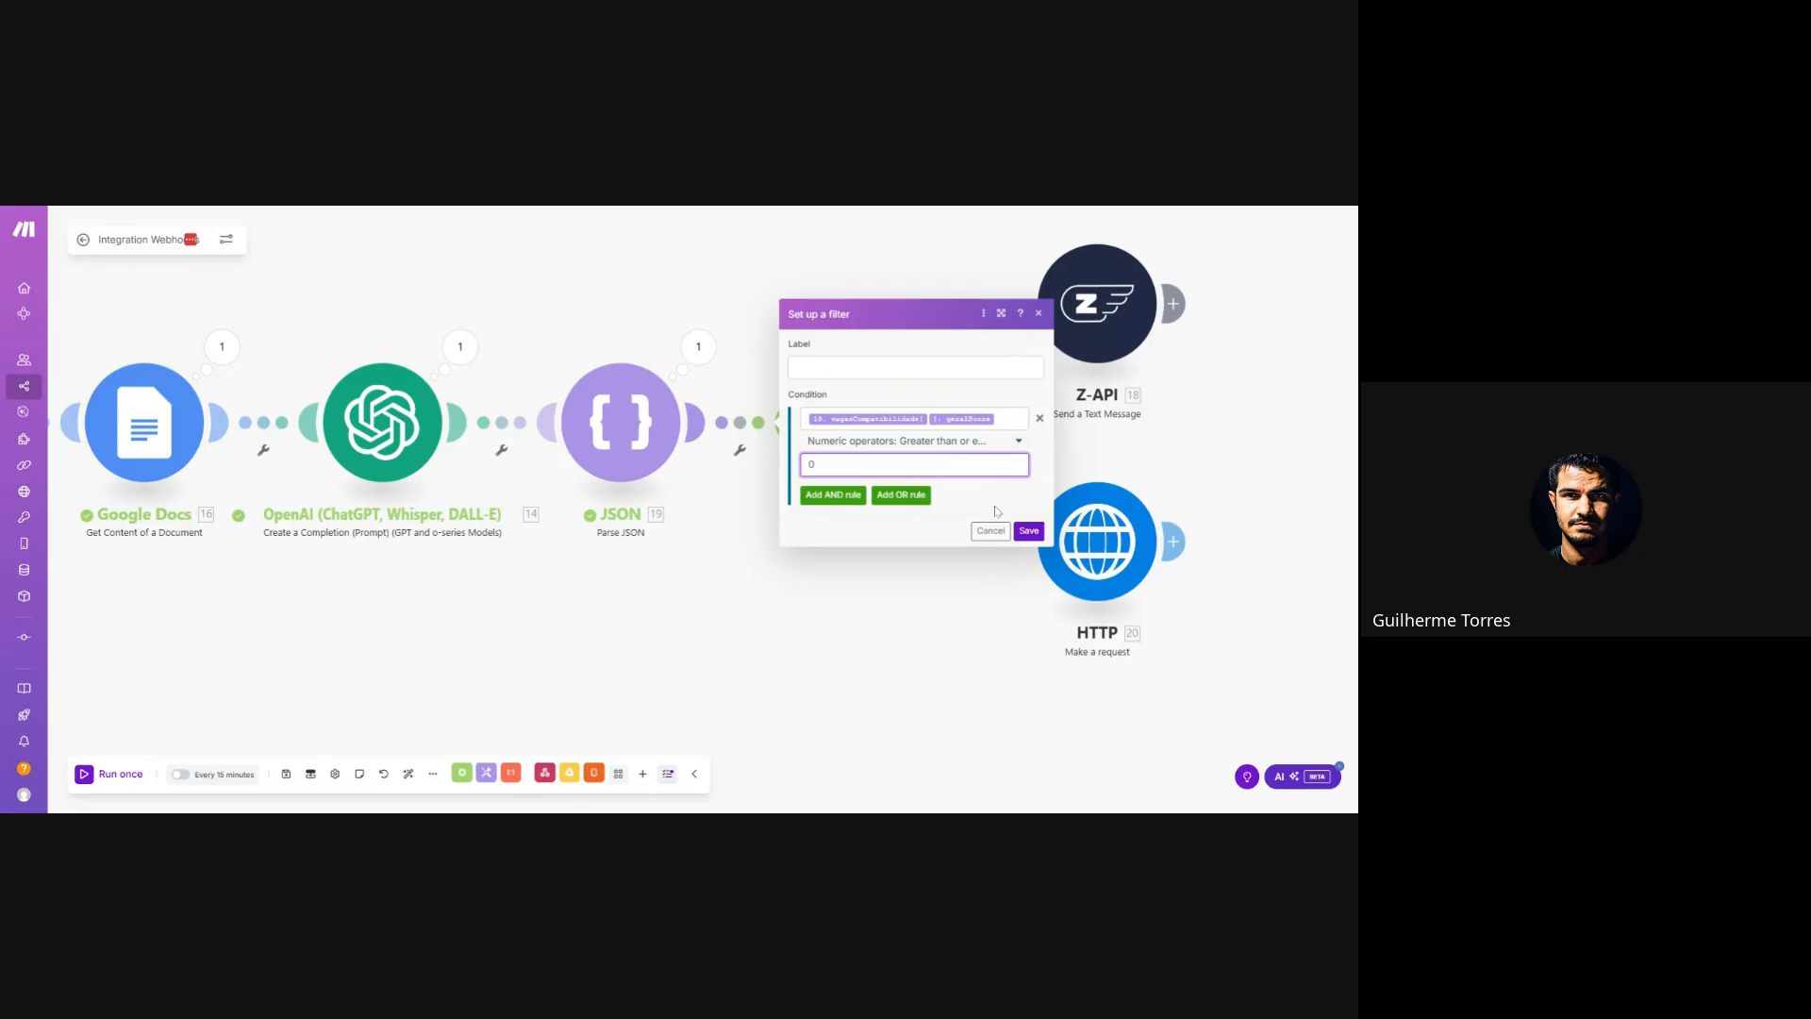
pyautogui.click(934, 464)
pyautogui.press('BackSpace')
pyautogui.write('76')
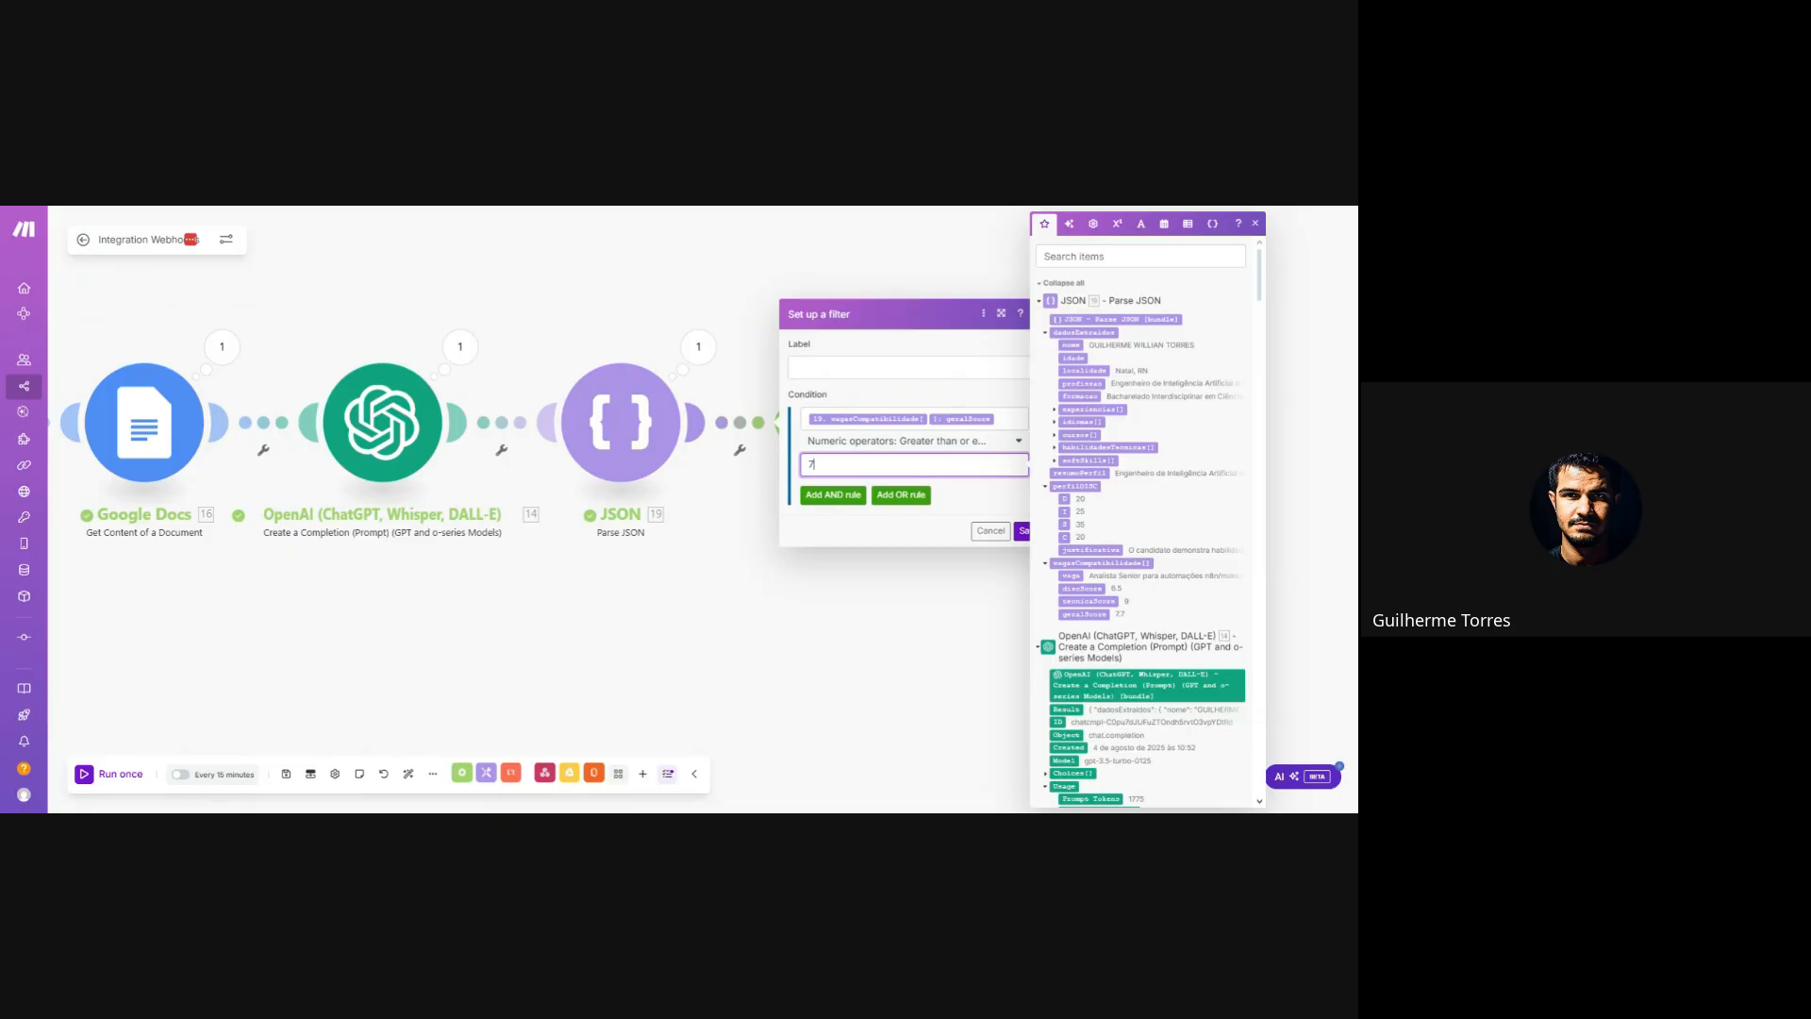
pyautogui.click(990, 493)
# - Recheck the vagasCompatibilidade entry in the JSON output, and save the filter between JSON and Router
pyautogui.click(698, 347)
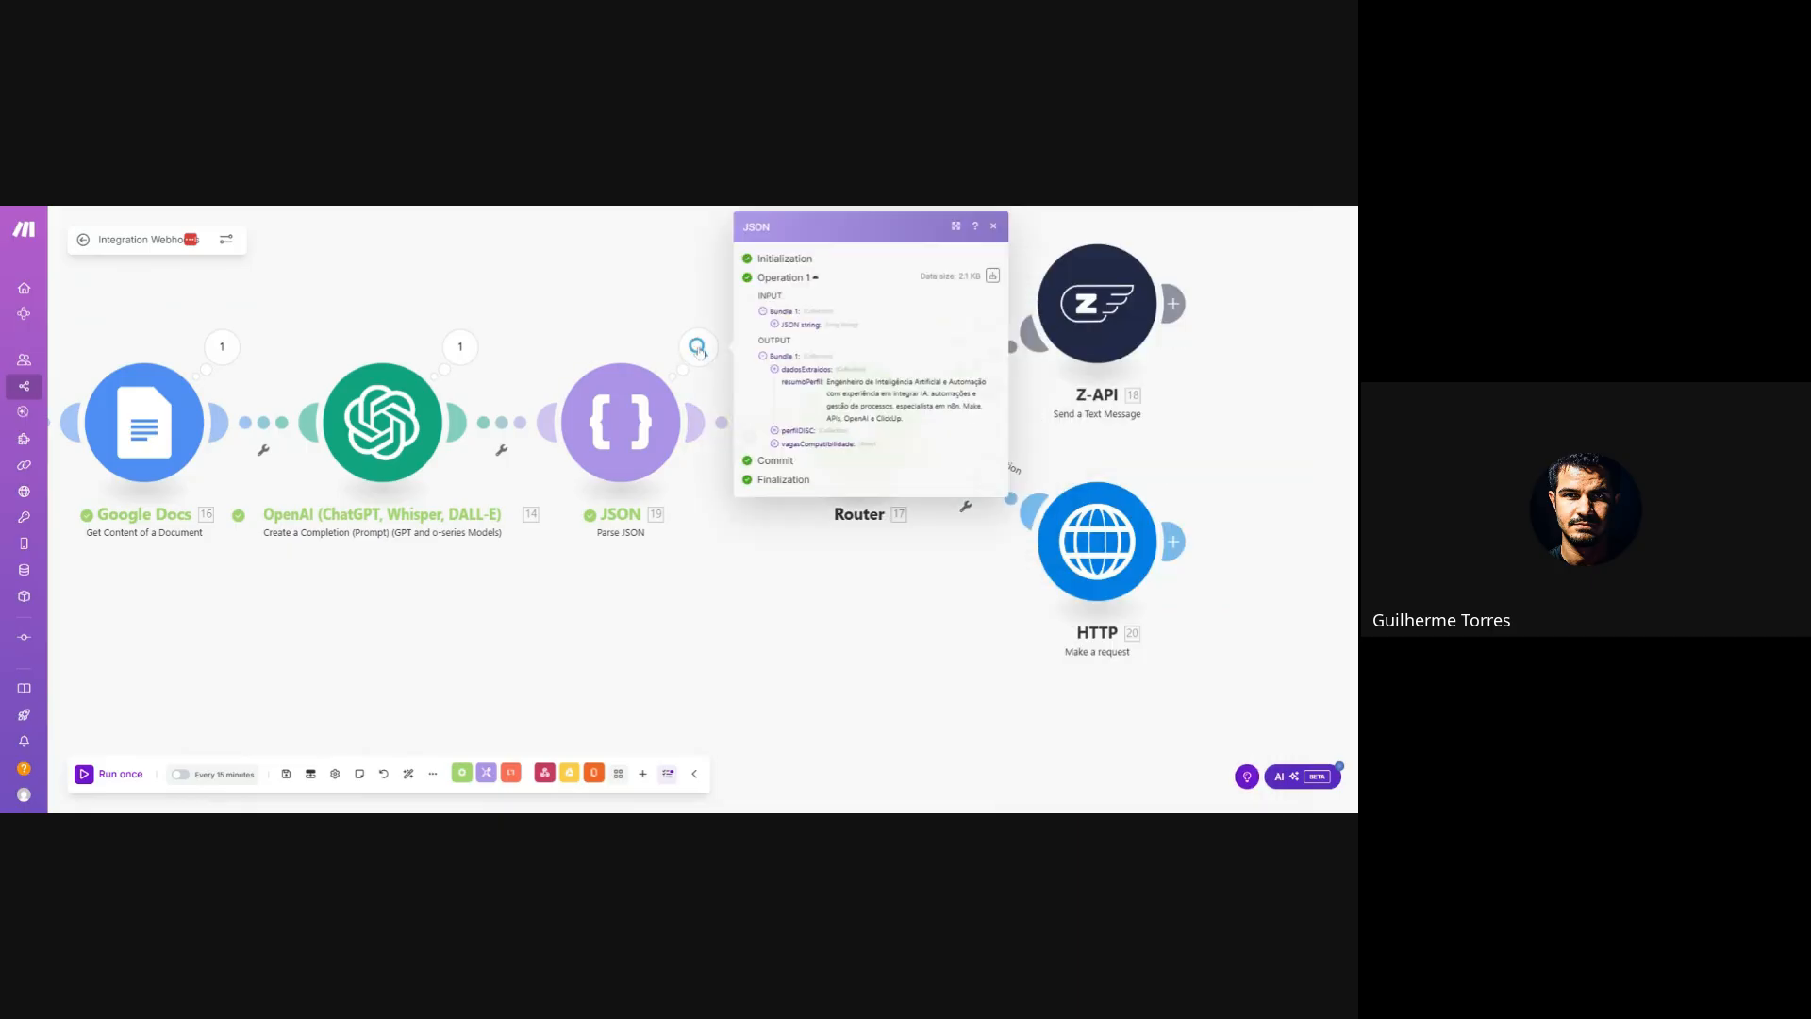
pyautogui.click(777, 444)
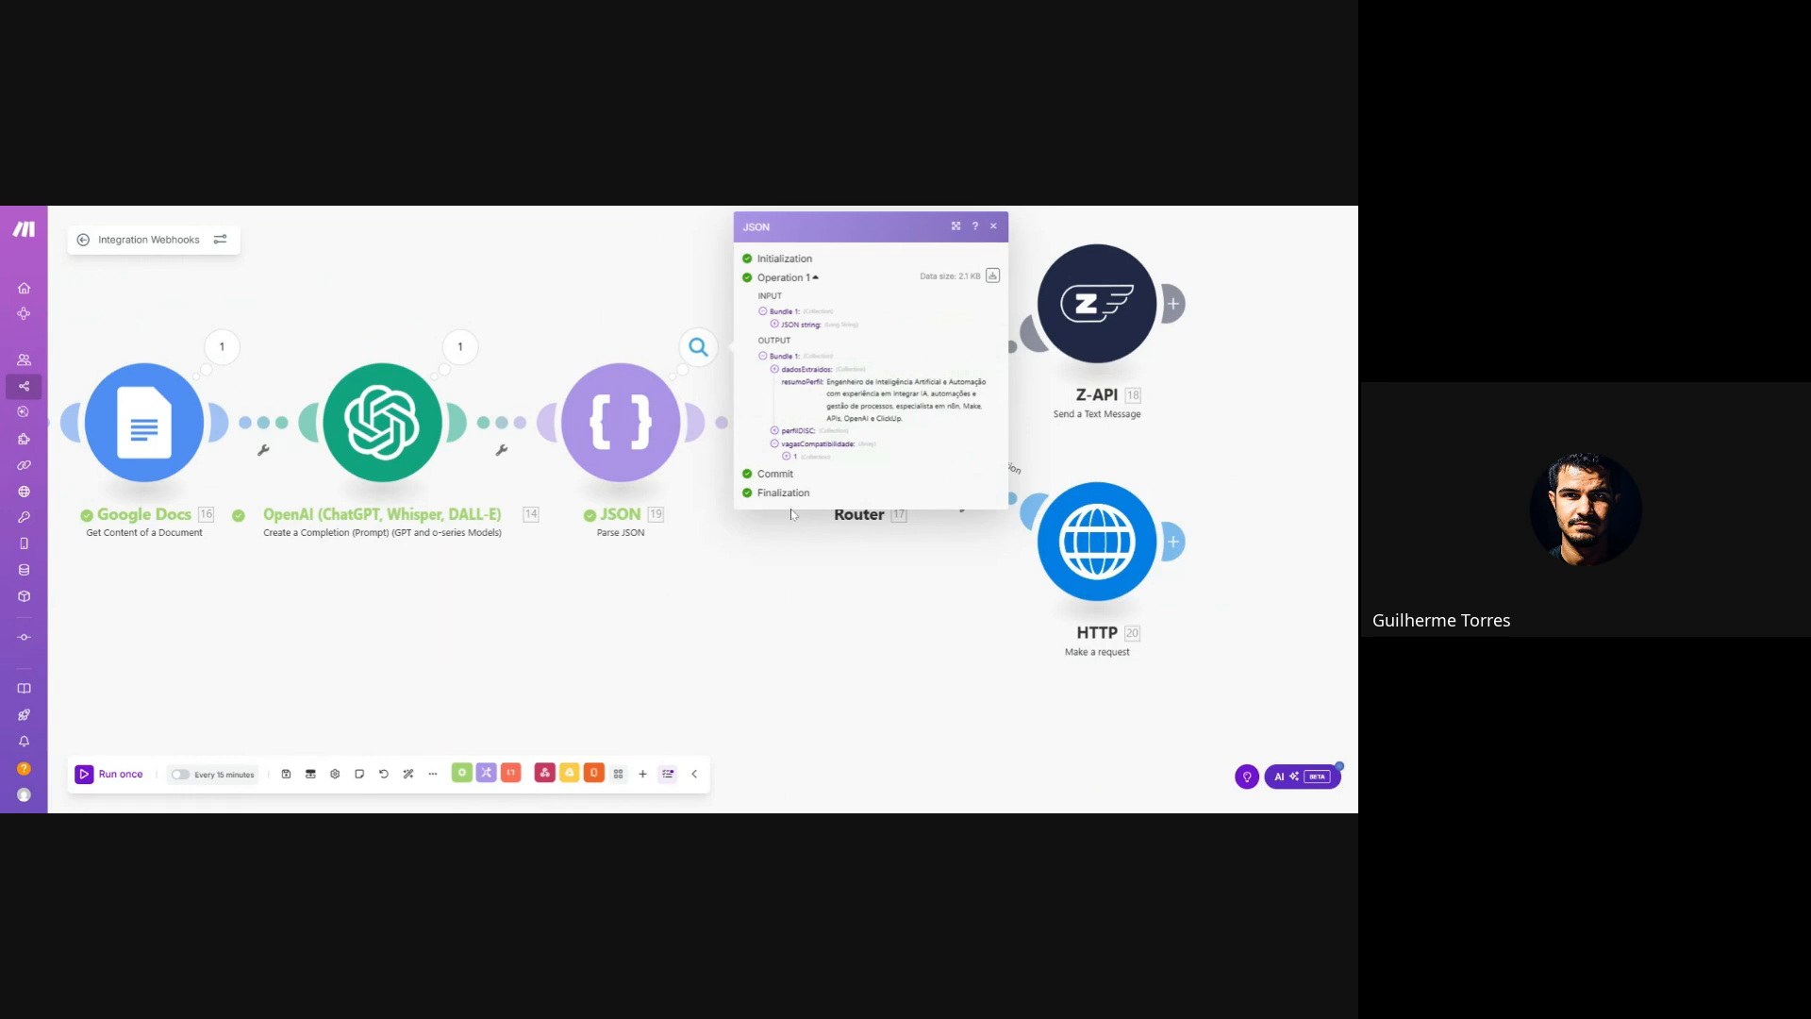
pyautogui.click(787, 457)
pyautogui.click(860, 622)
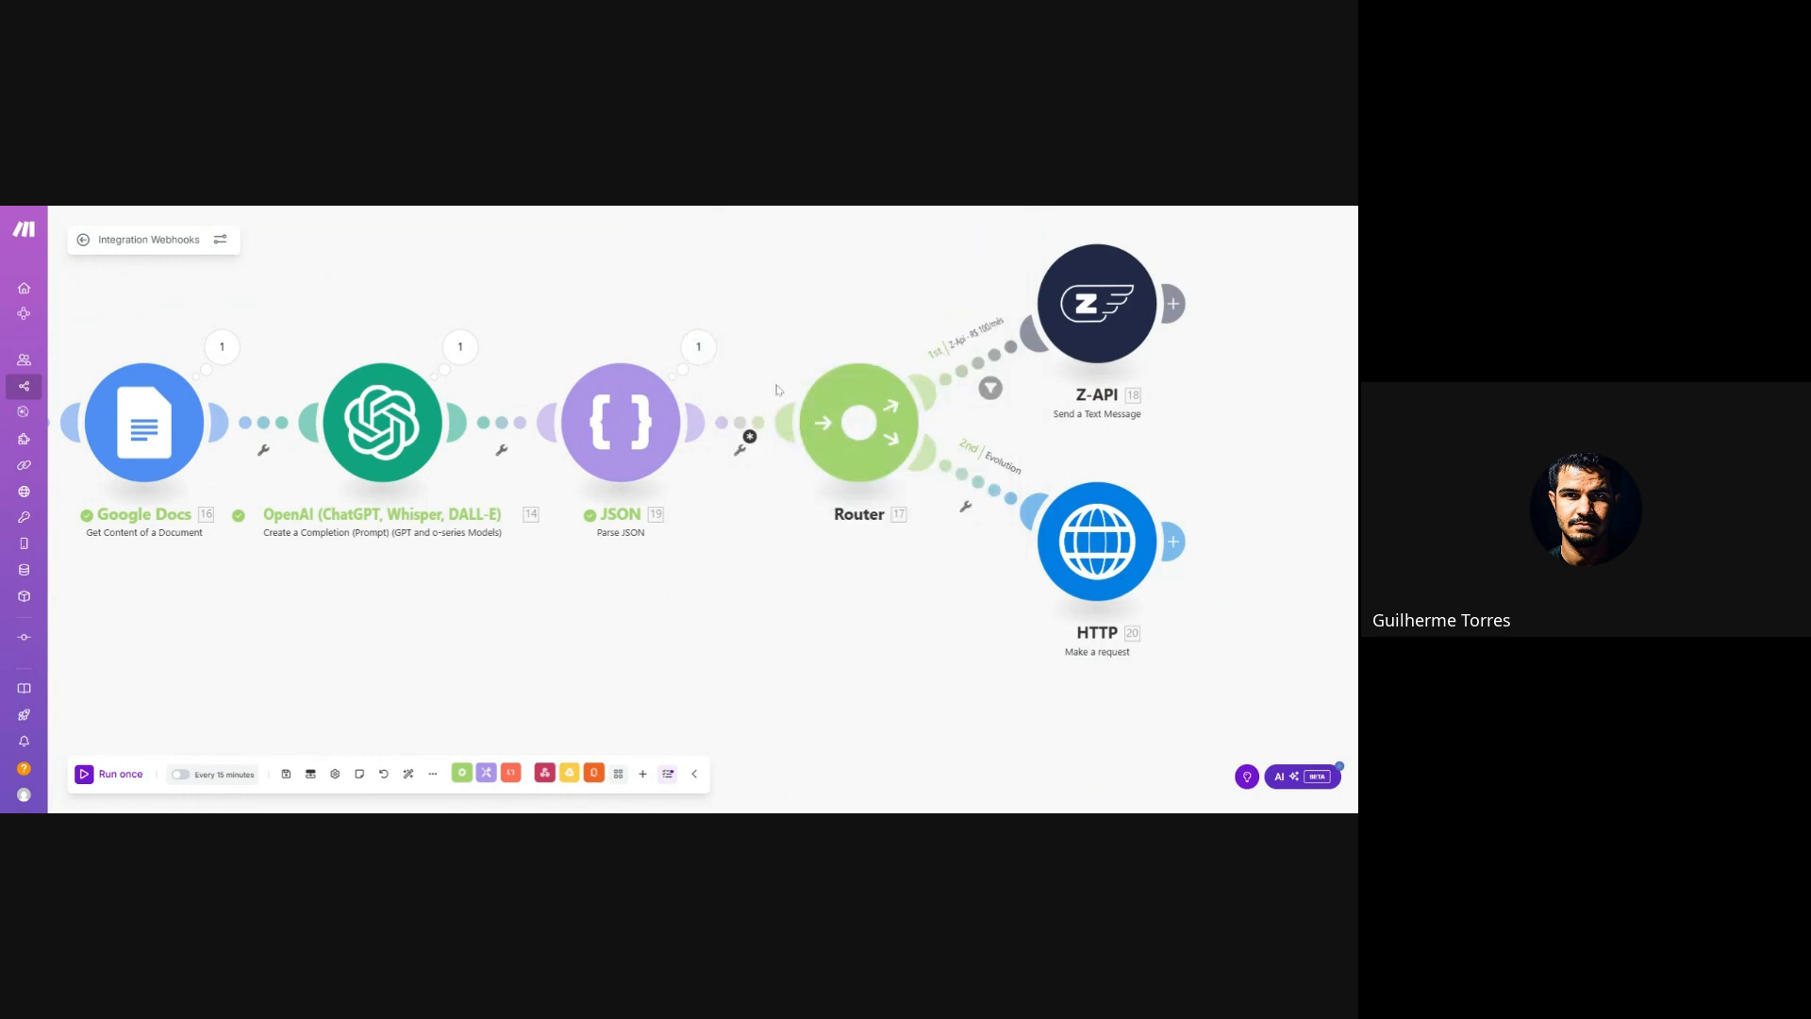
pyautogui.click(741, 422)
pyautogui.click(1028, 530)
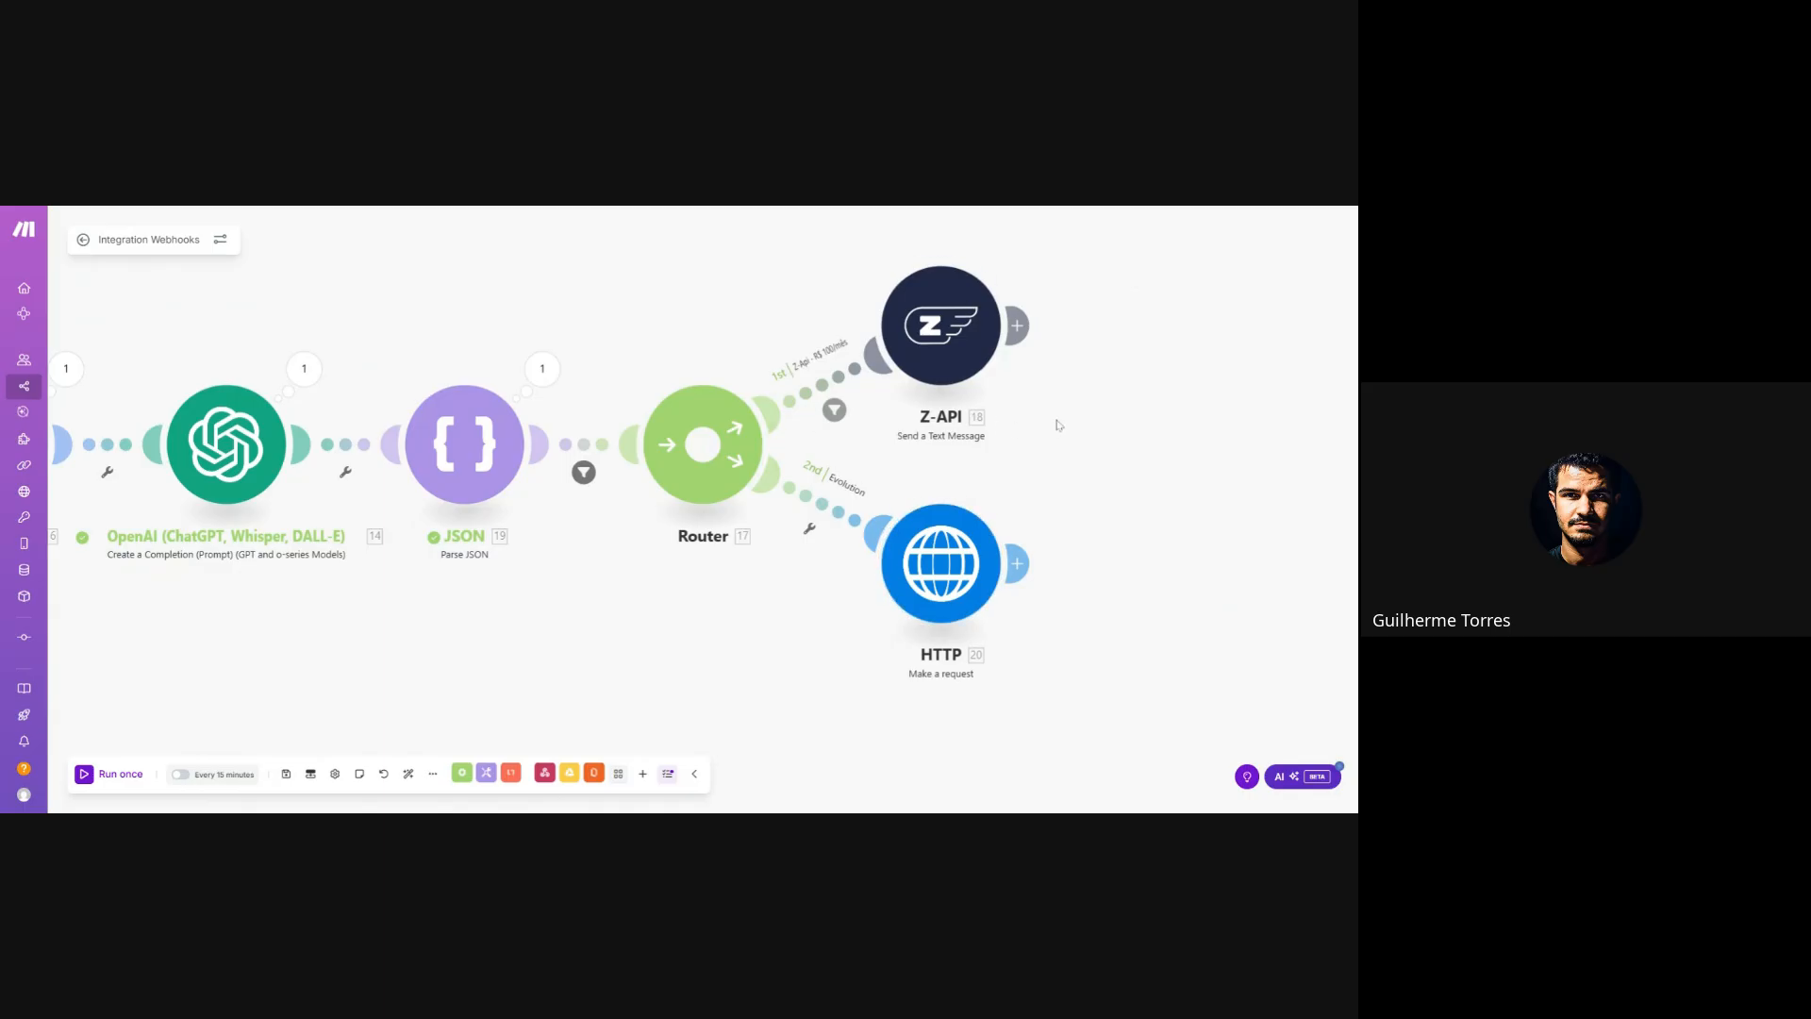
# - Move the Z-API module farther away from the Router and open its Send a Text Message settings
pyautogui.moveTo(887, 335); pyautogui.dragTo(1033, 340)
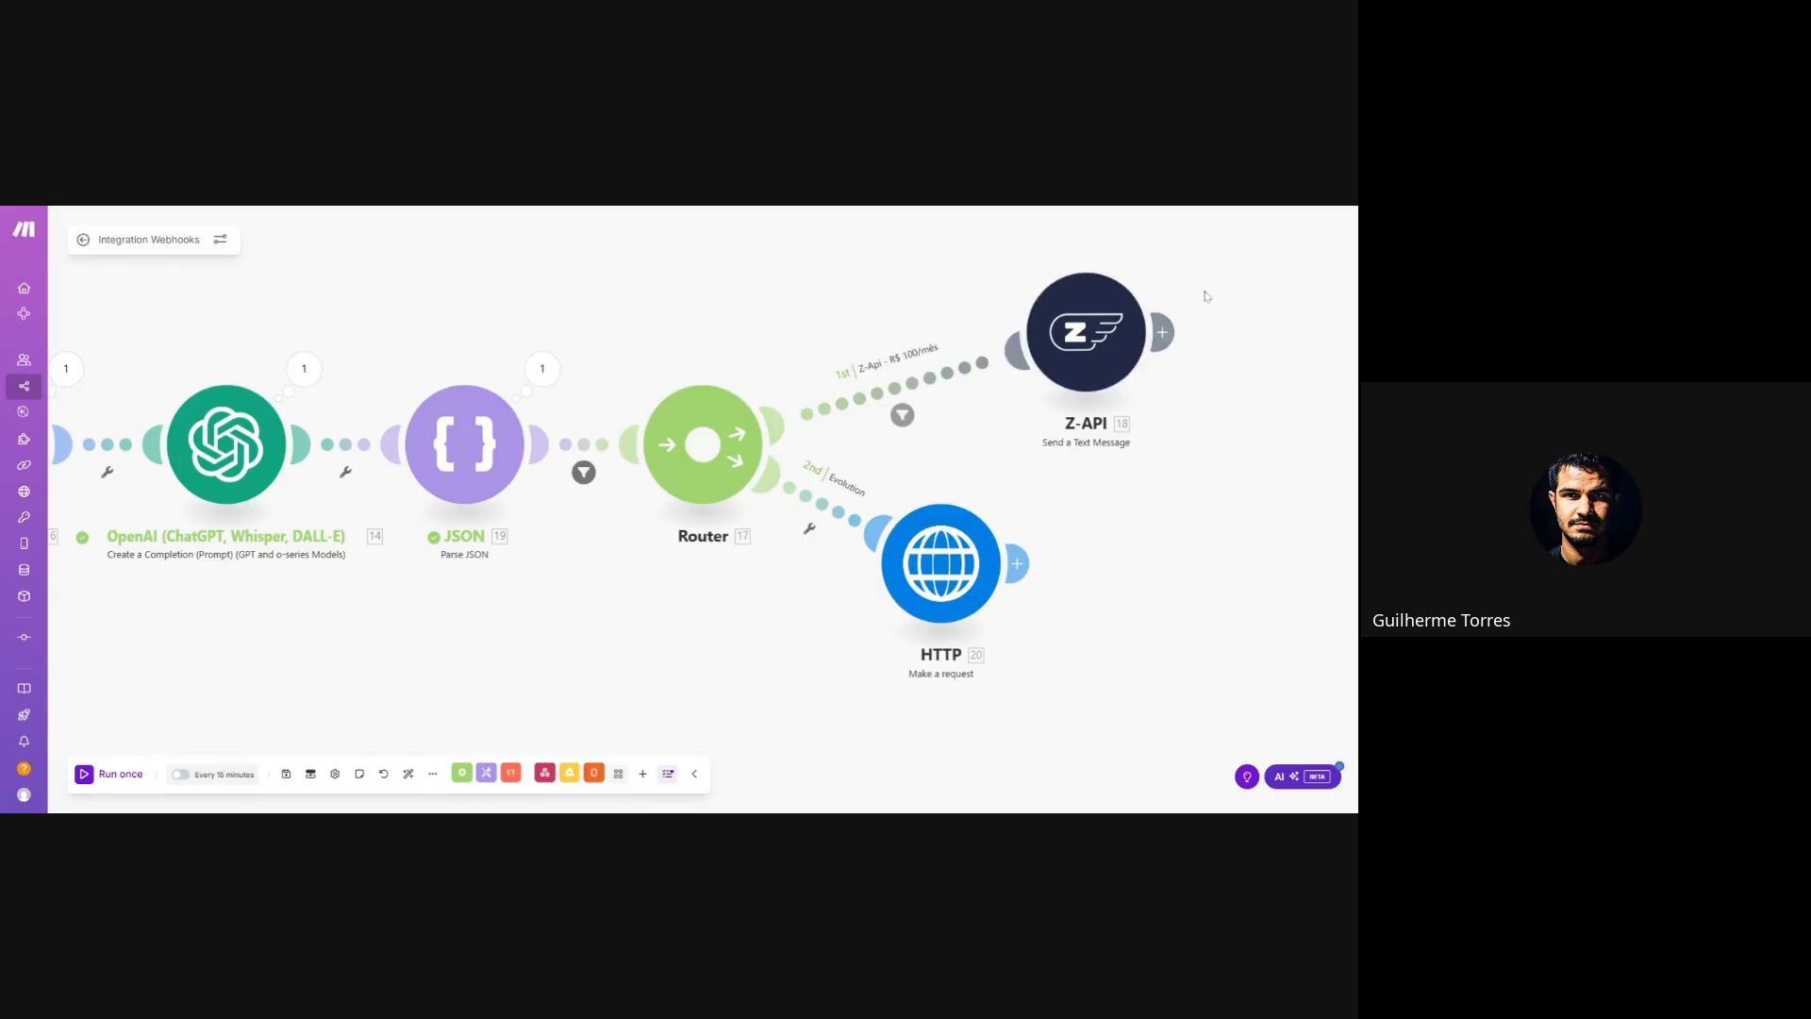
pyautogui.moveTo(1200, 295); pyautogui.dragTo(962, 340)
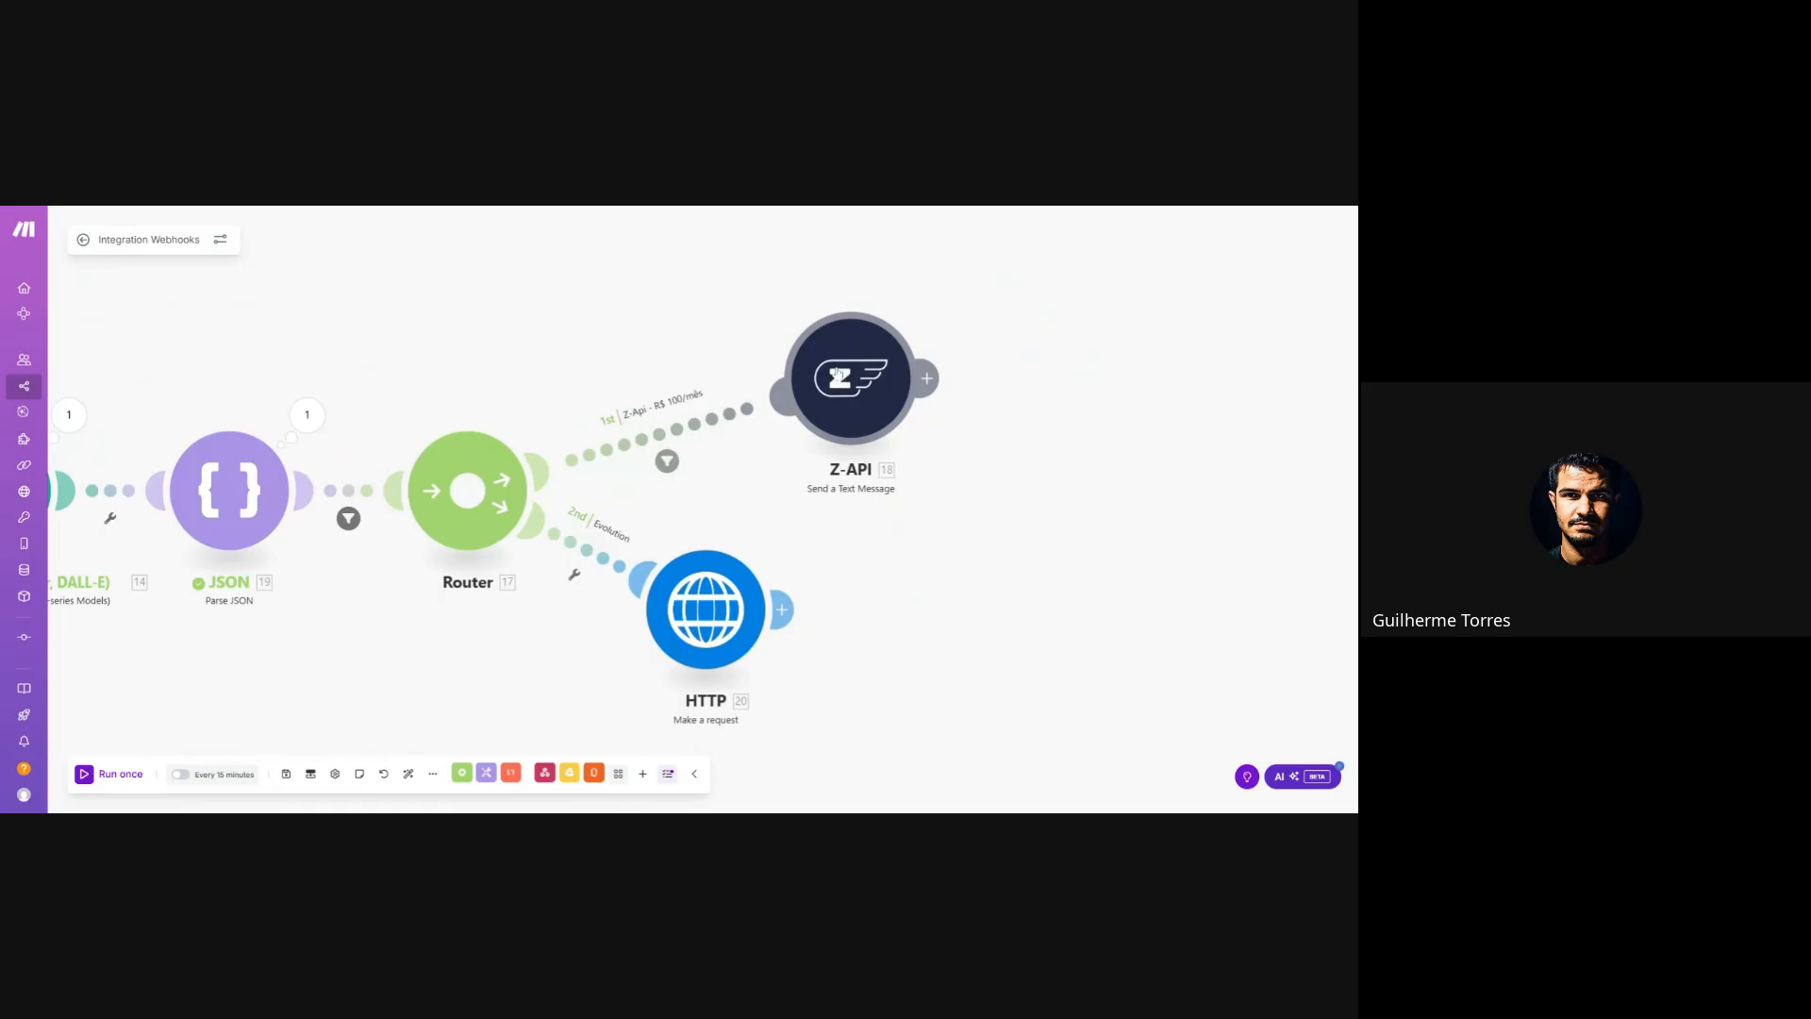
pyautogui.click(837, 374)
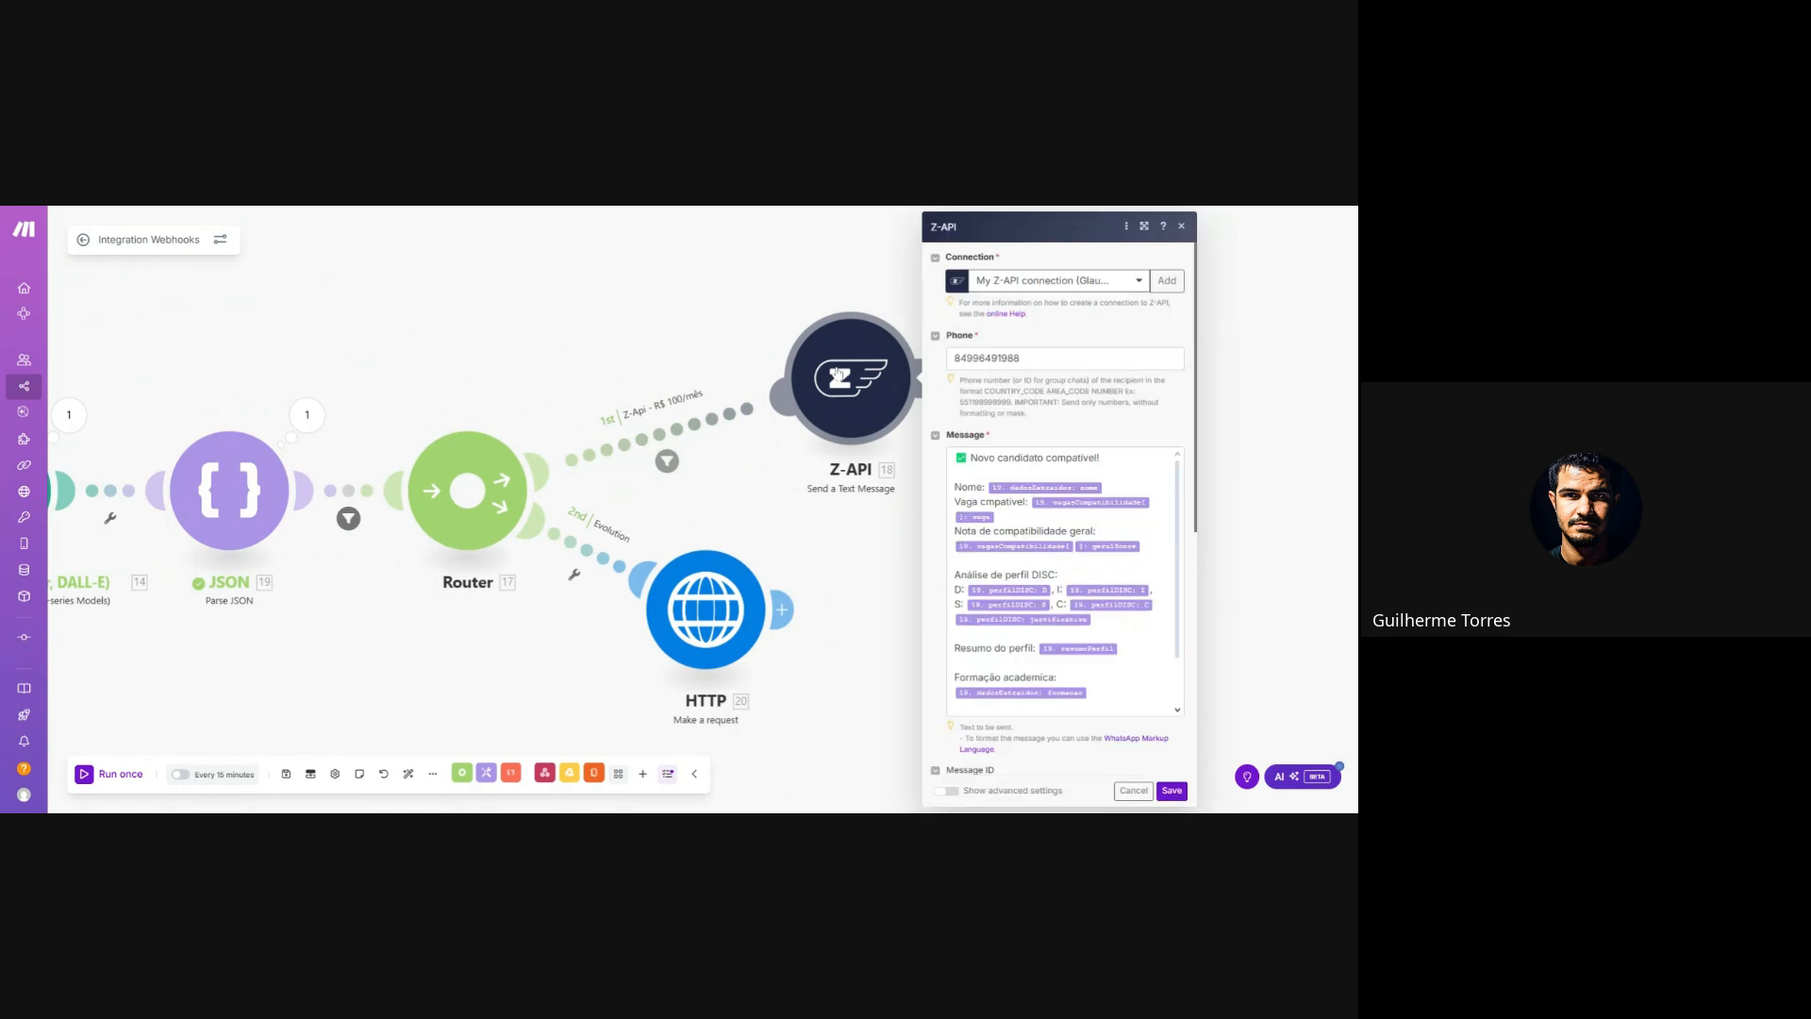
# - Highlight the recipient number in the Z-API module's Phone field to examine where the message is sent
pyautogui.click(1044, 363)
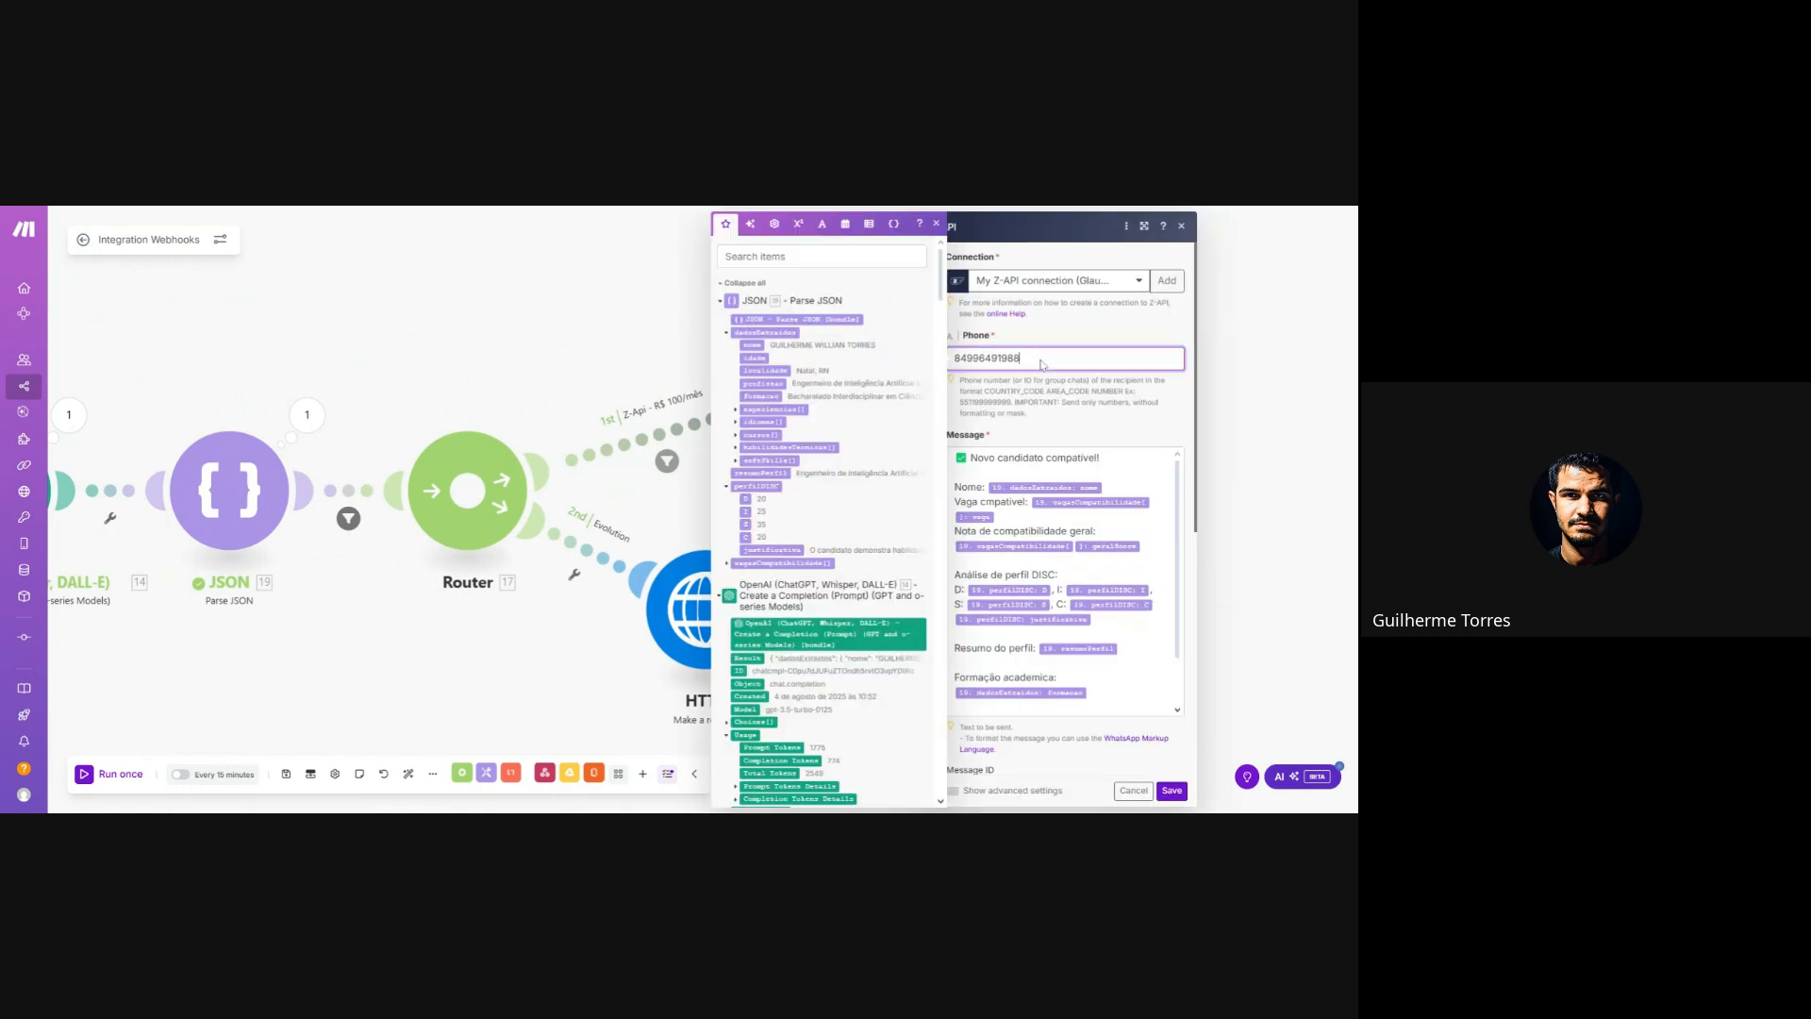
pyautogui.click(1080, 337)
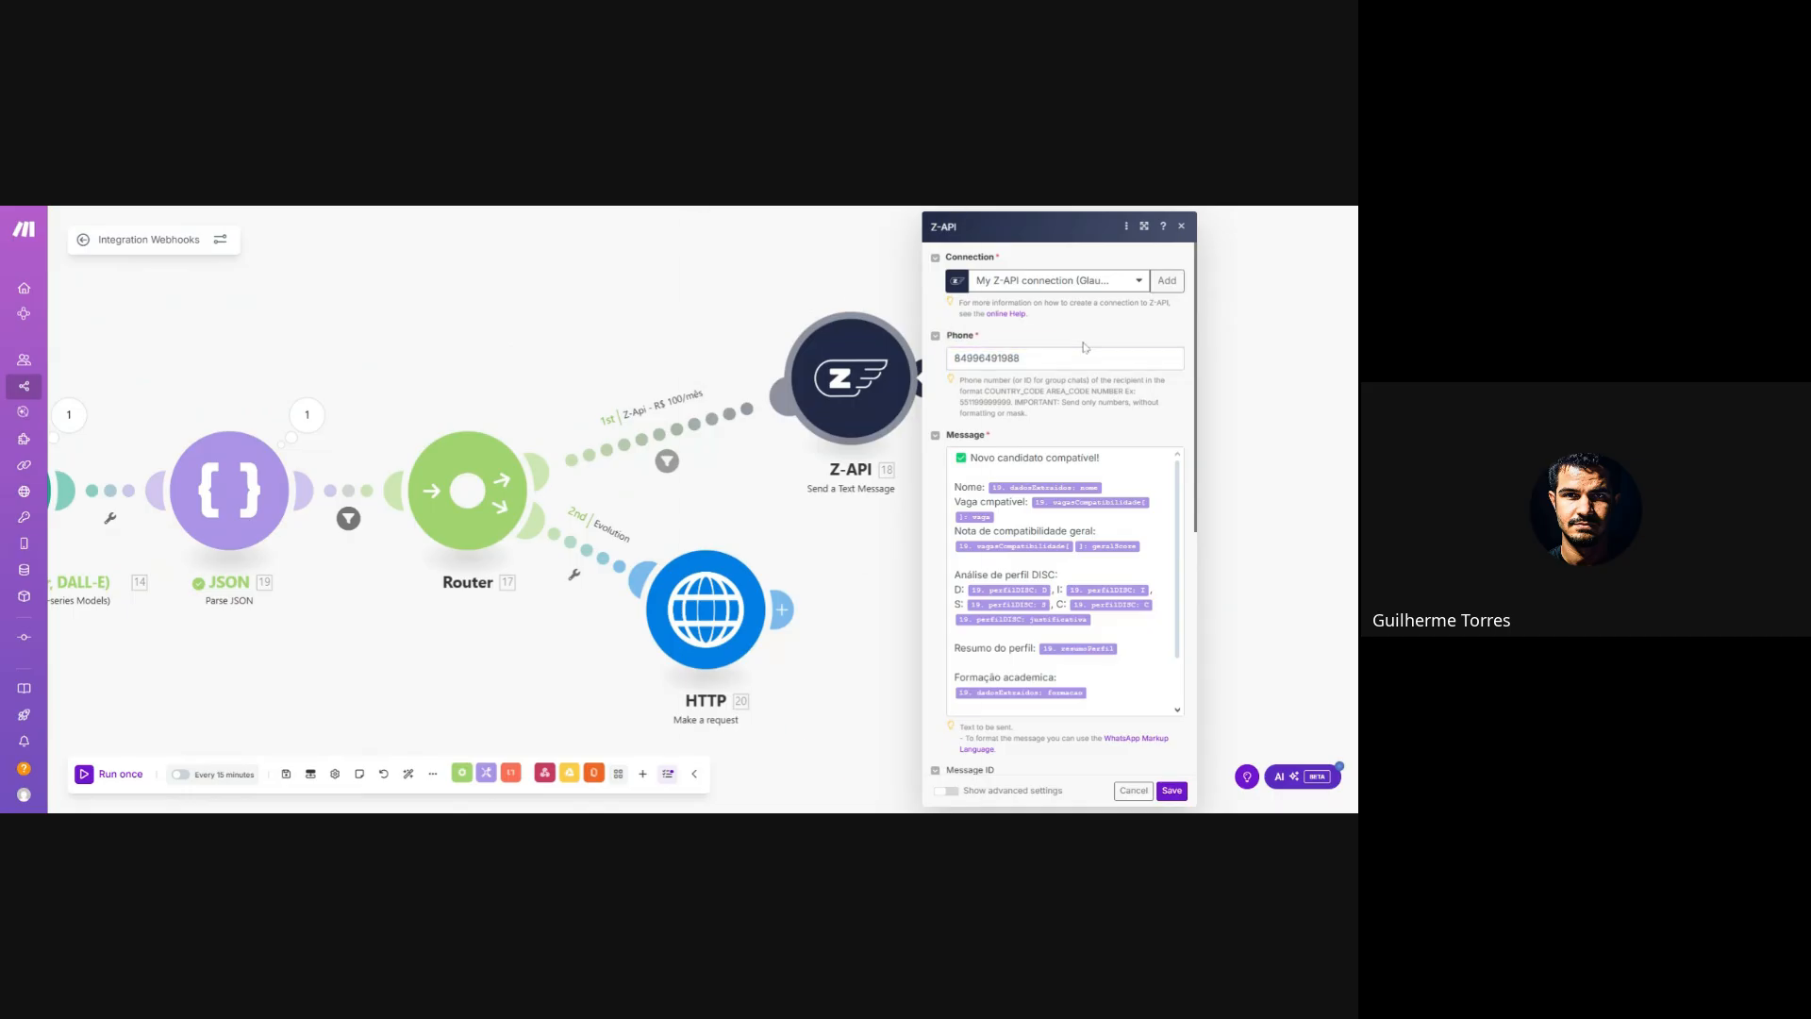
pyautogui.doubleClick(986, 357)
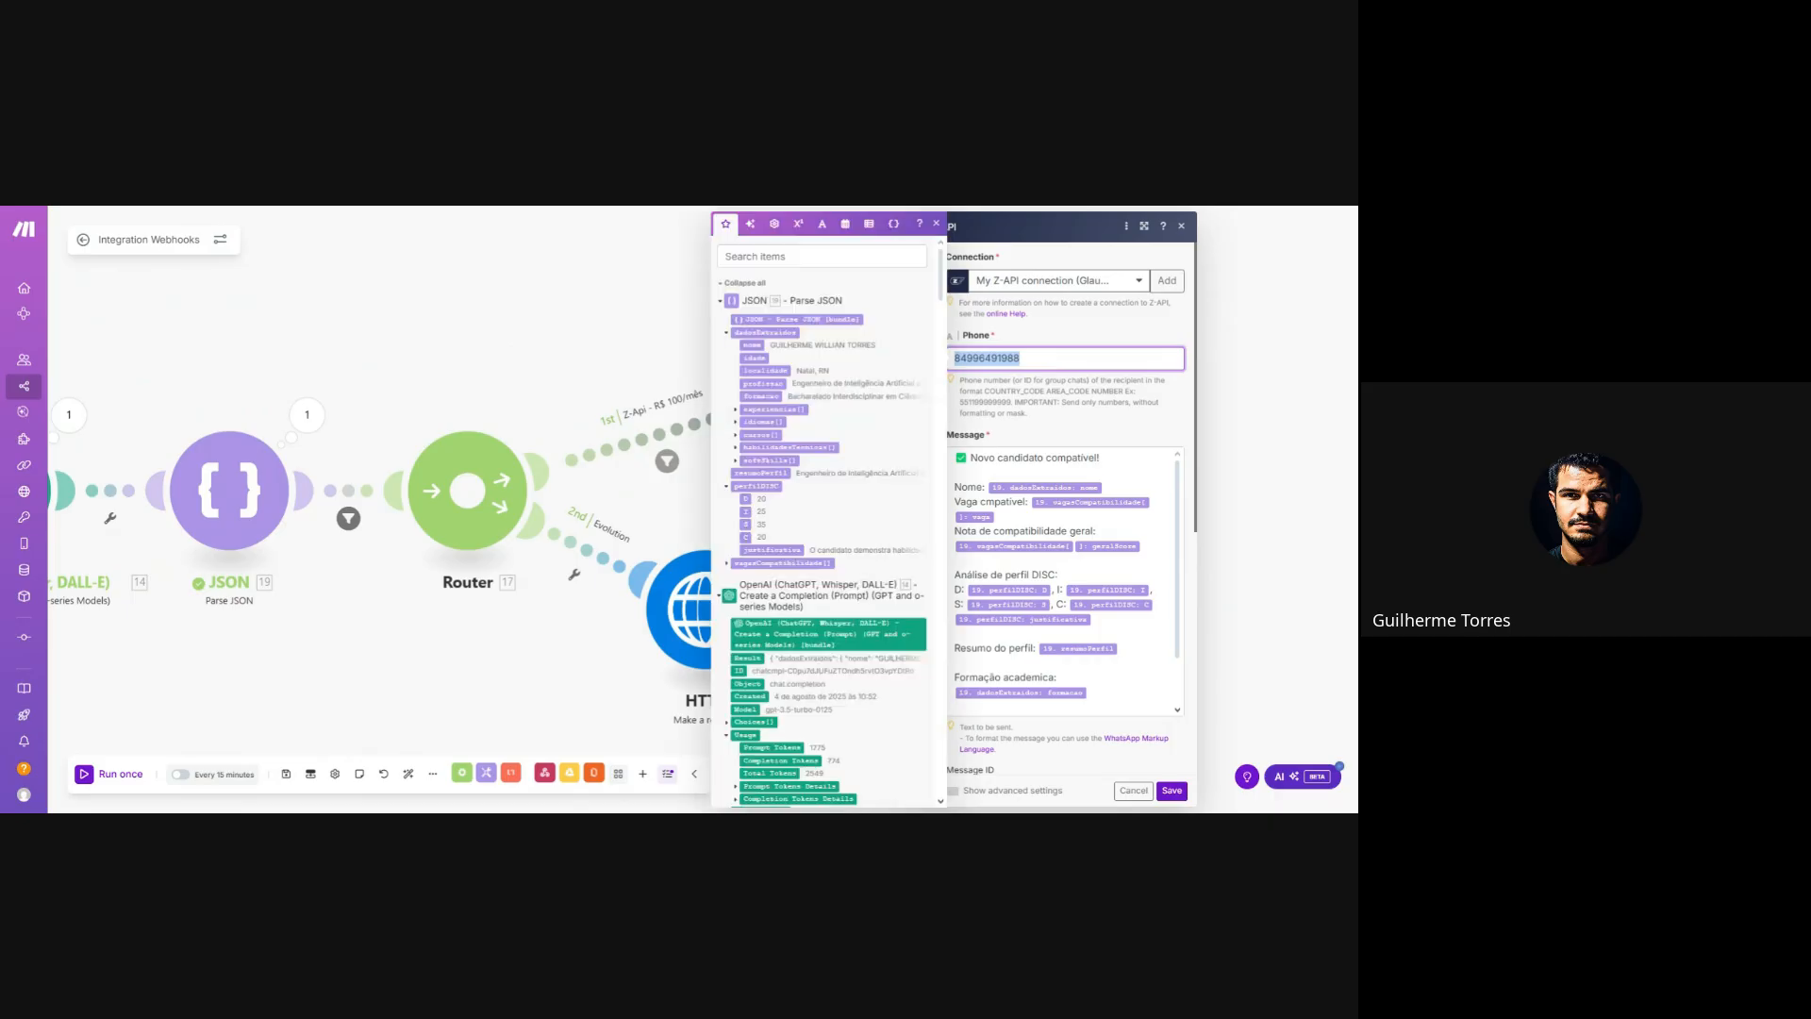
pyautogui.click(1020, 358)
pyautogui.click(1123, 340)
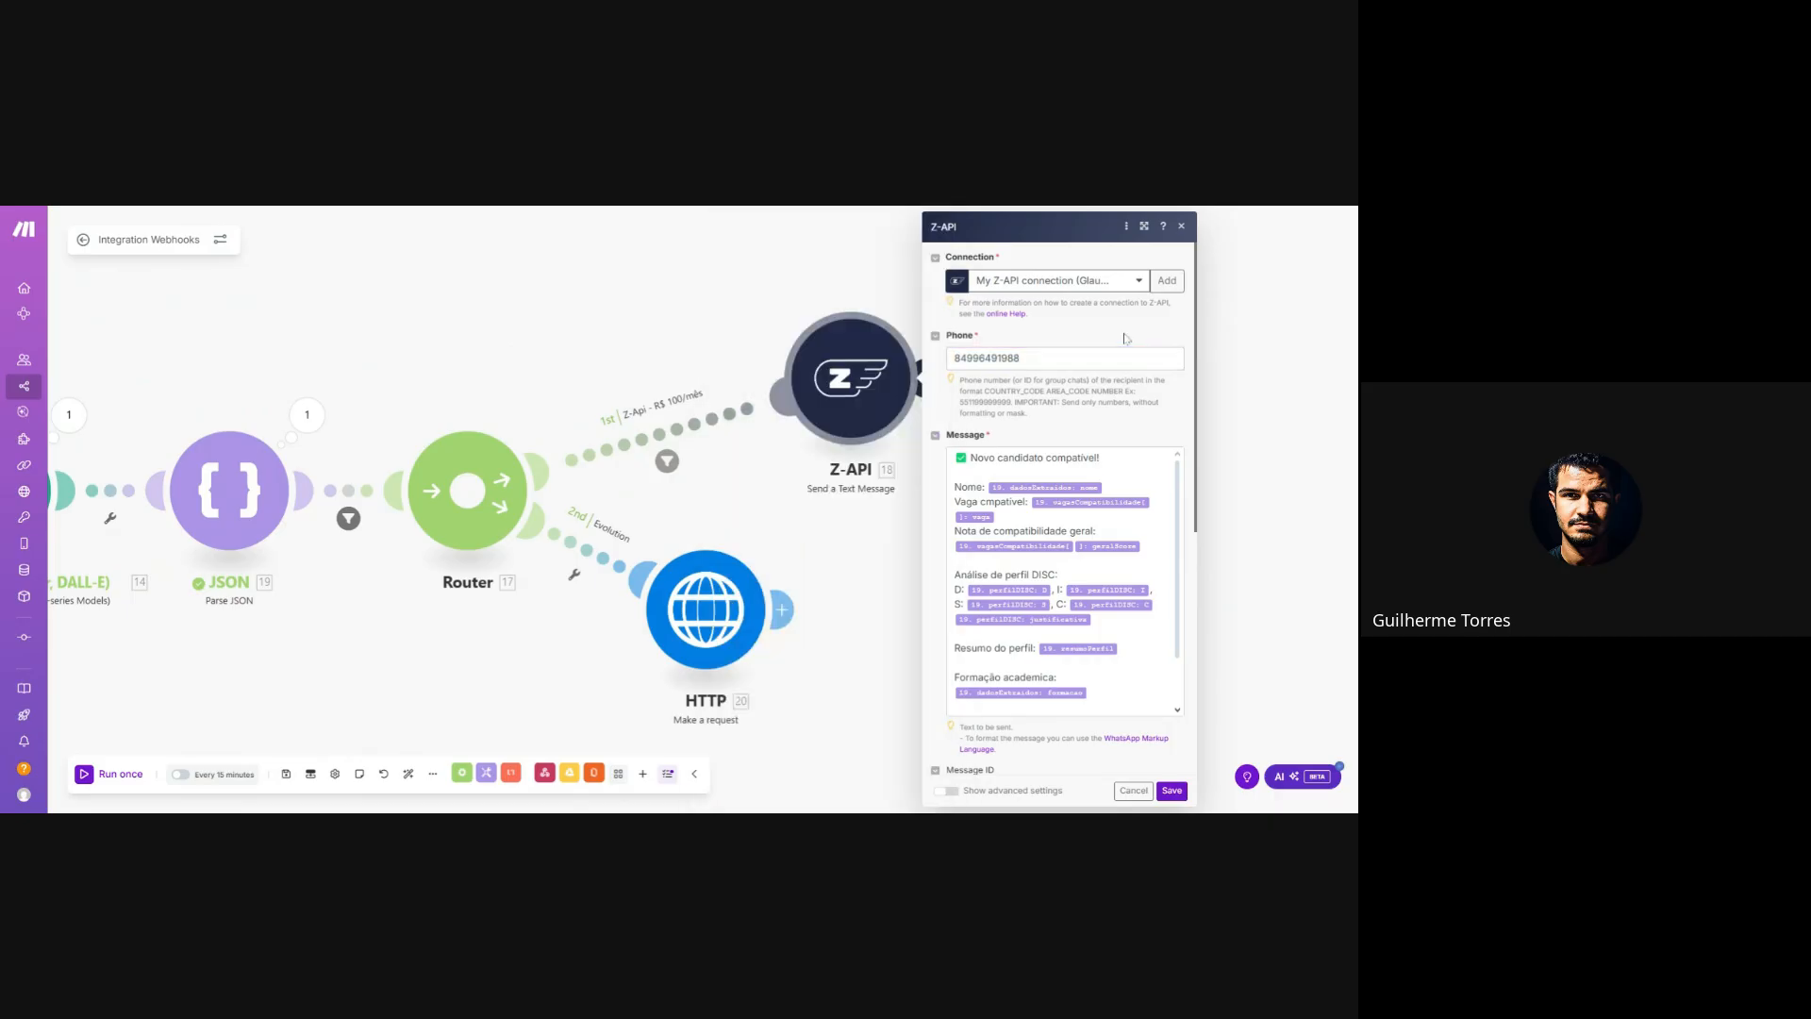
# - Examine the Z-API message template's "Novo candidato compatível!" heading and its Nome line with the mapped candidate name
pyautogui.scroll(-1, 1087, 428)
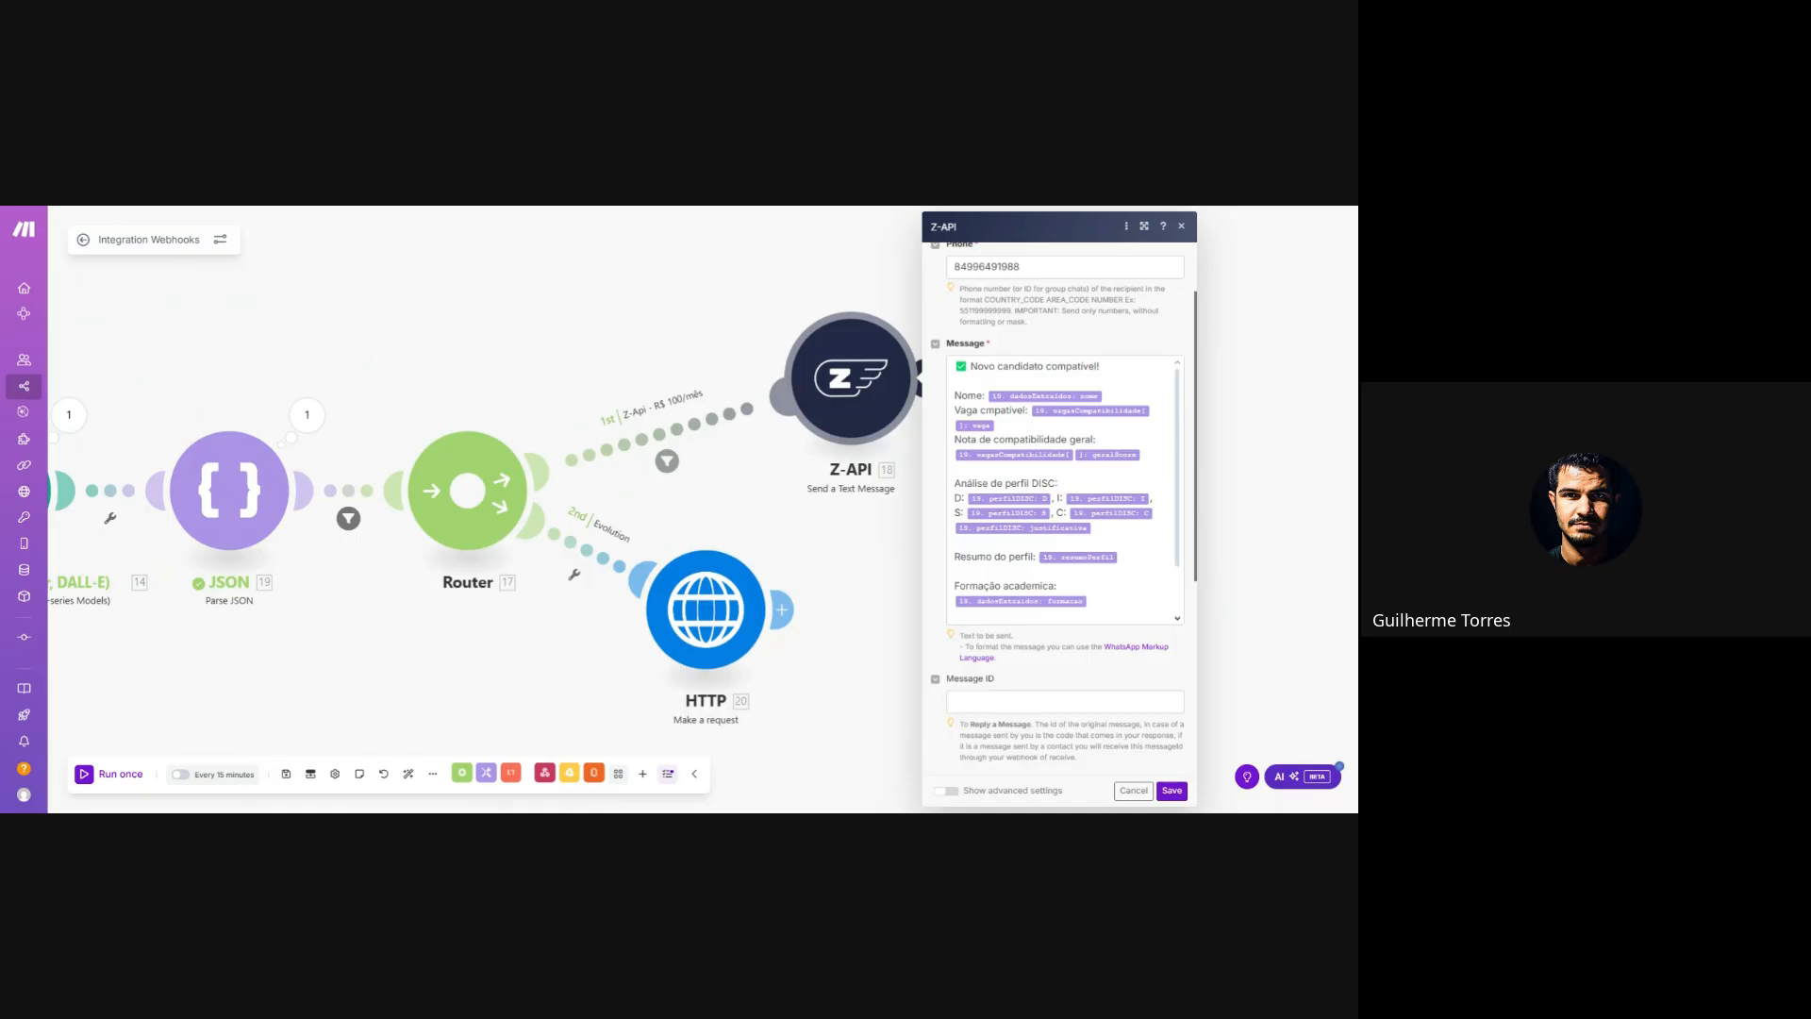
pyautogui.click(1035, 366)
pyautogui.tripleClick(1035, 365)
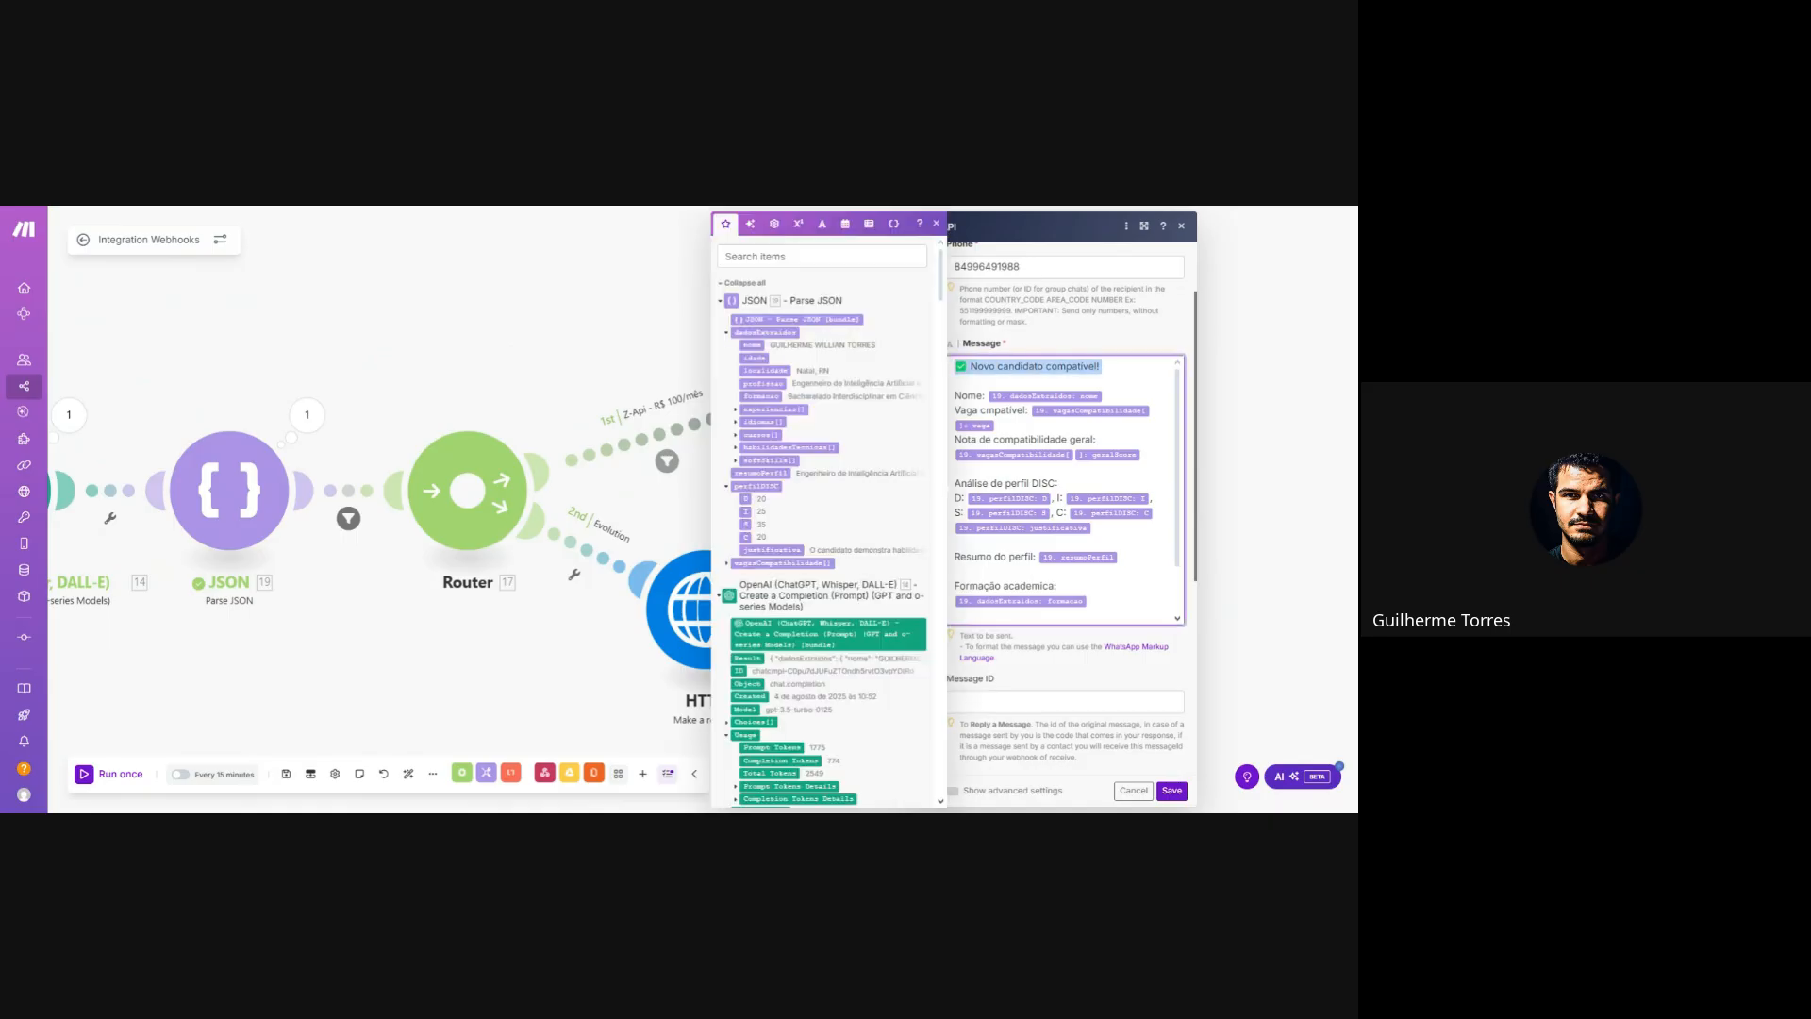
pyautogui.click(955, 380)
pyautogui.tripleClick(985, 396)
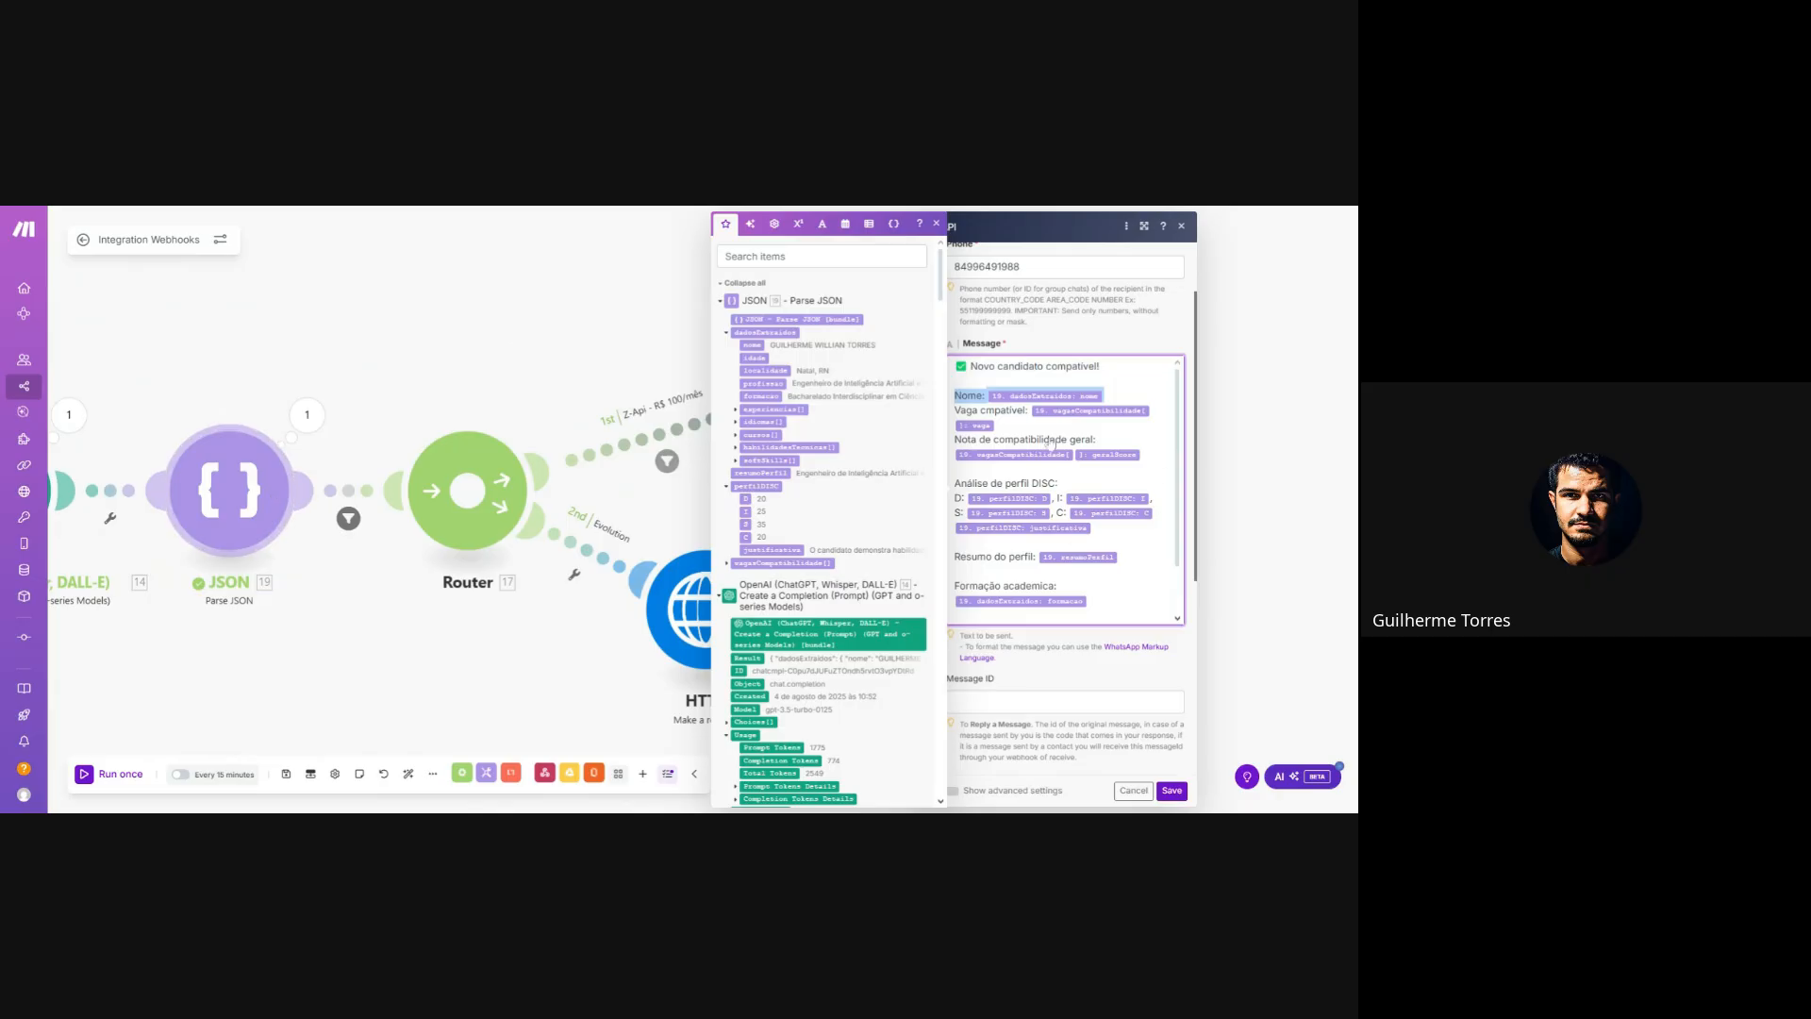
# - Correct the misspelled second word of the vacancy label in the message so it reads "Vaga compatível:"
pyautogui.click(995, 426)
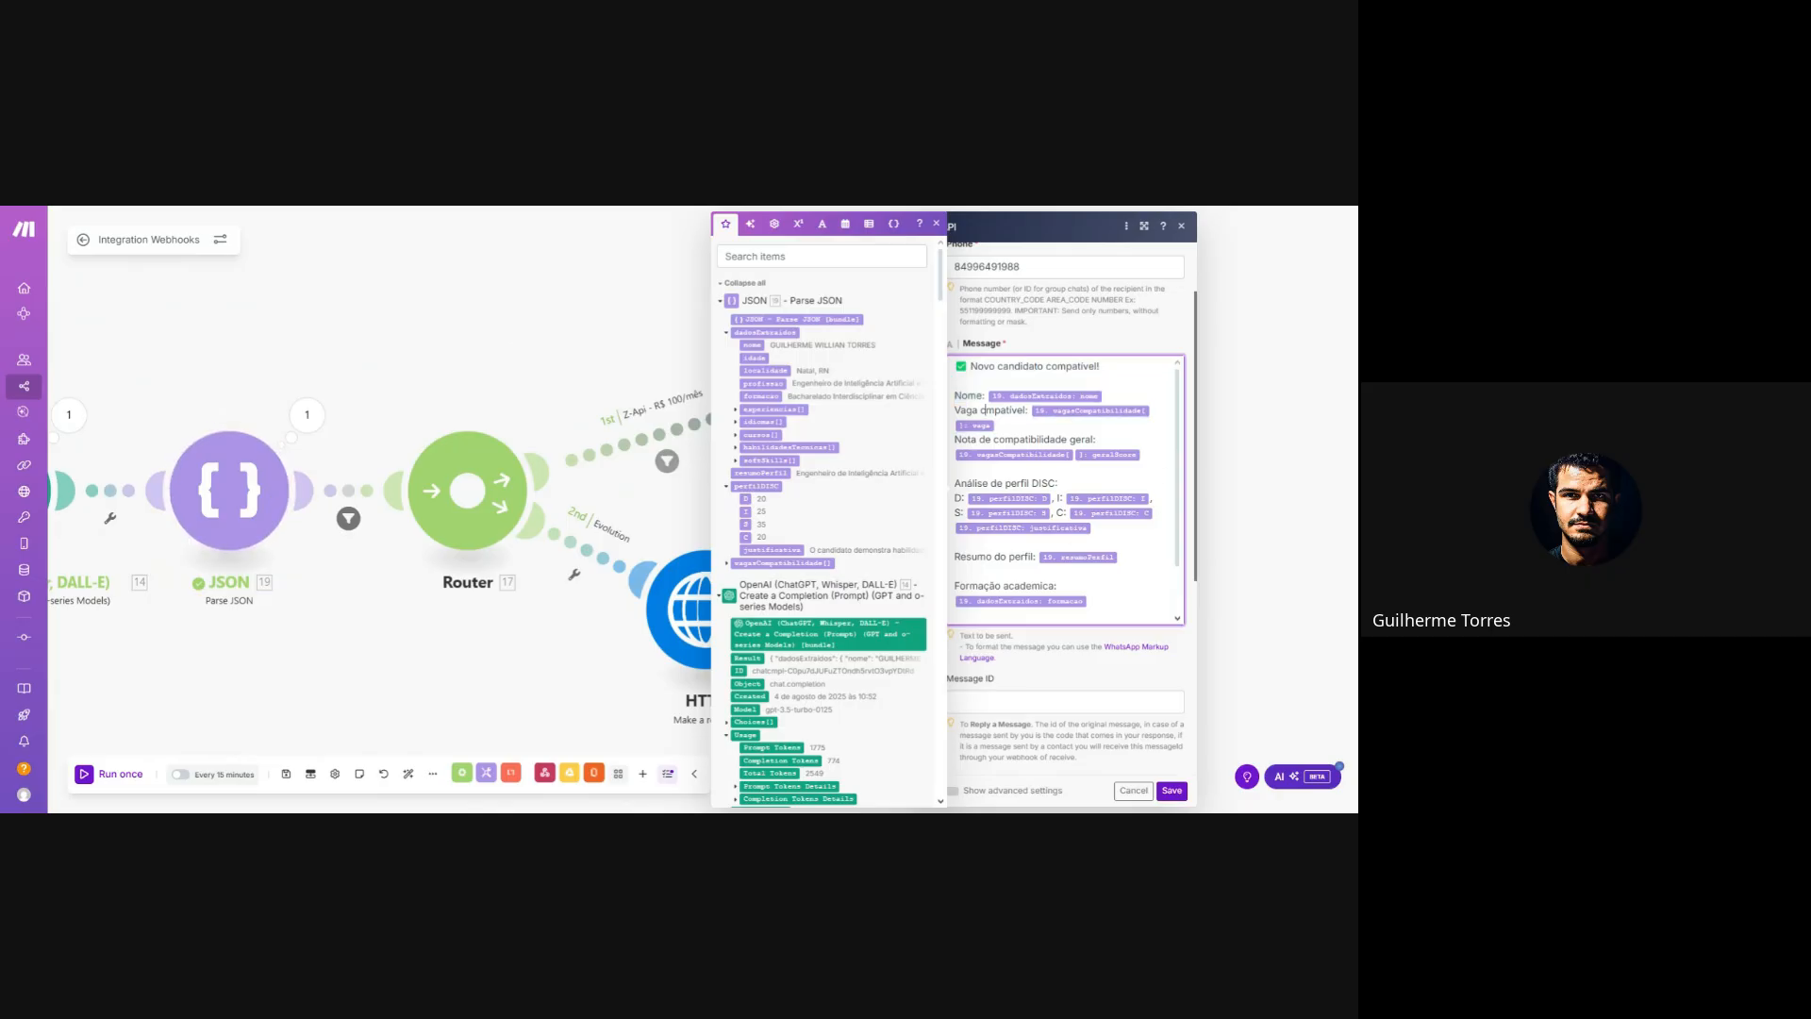
pyautogui.click(985, 410)
pyautogui.write('o')
# - Expand vagasCompatibilidade[] in the mappable JSON data and highlight the message's "Nota de compatibilidade geral:" line
pyautogui.click(727, 566)
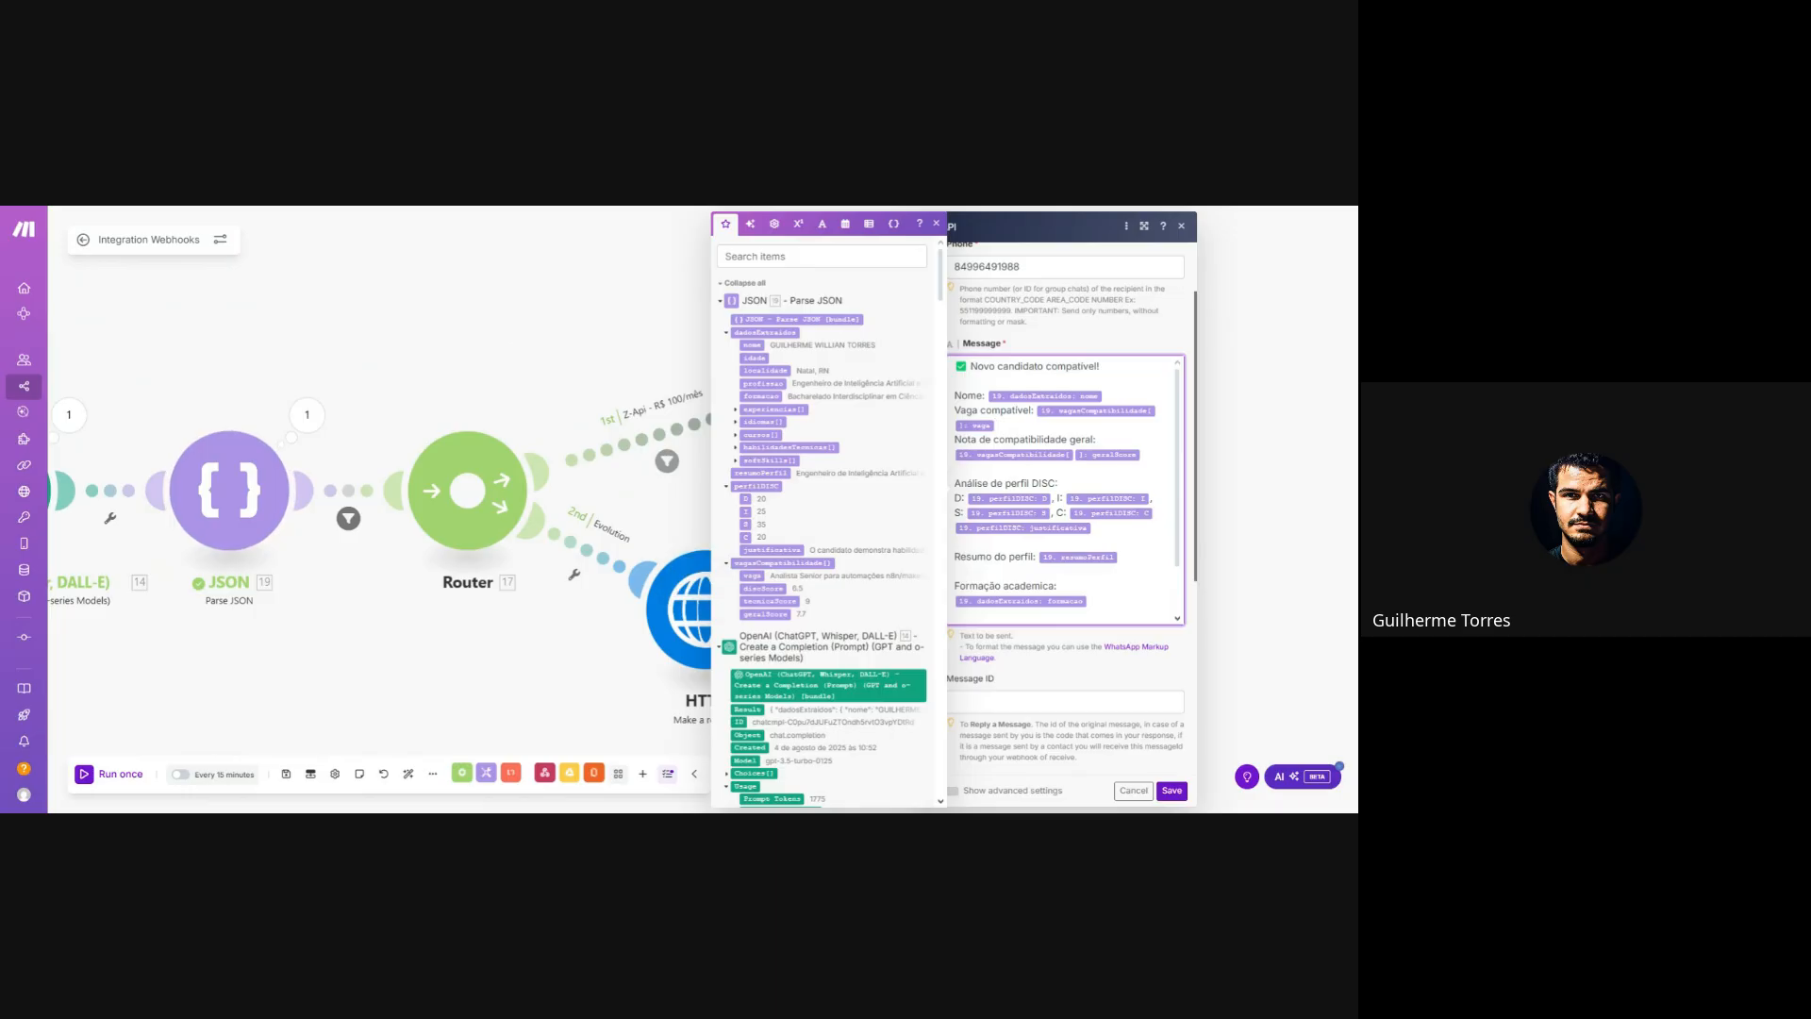
pyautogui.tripleClick(1024, 439)
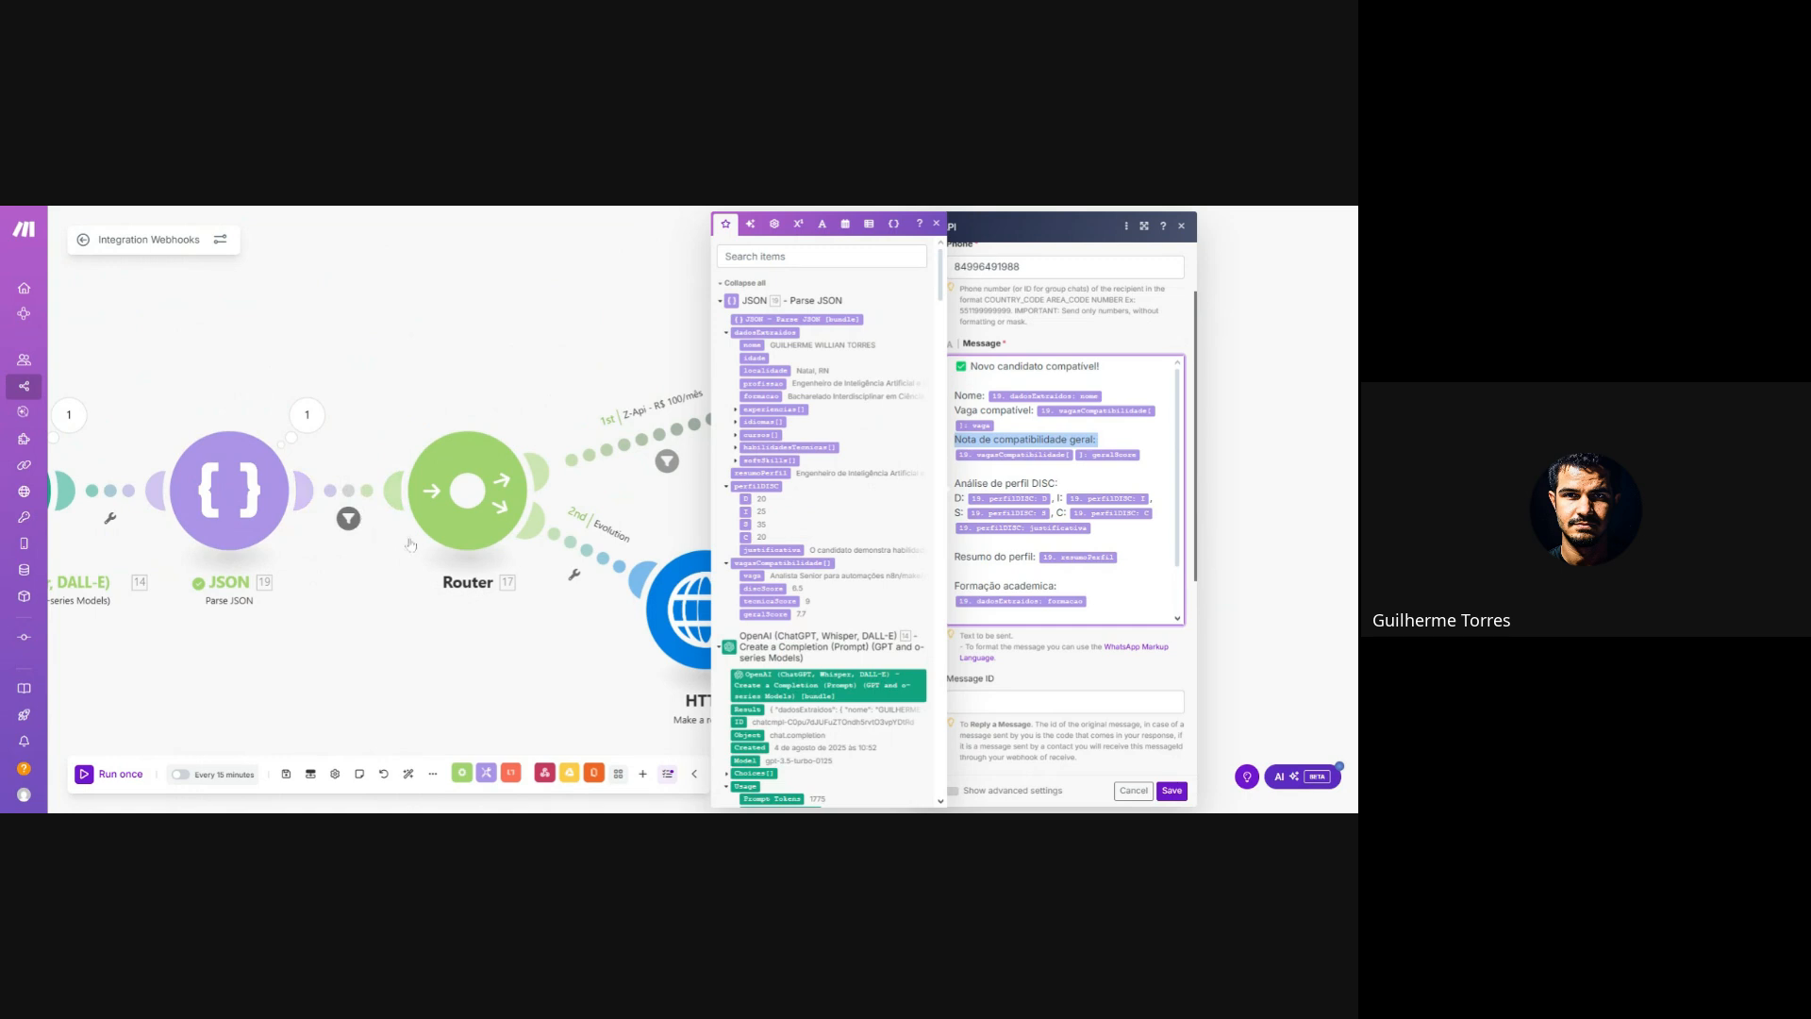
# - Highlight the message's "Análise de perfil DISC:" block to examine its D, I, S, C and justificativa mappings, plus the "Resumo do perfil:" line
pyautogui.click(1098, 439)
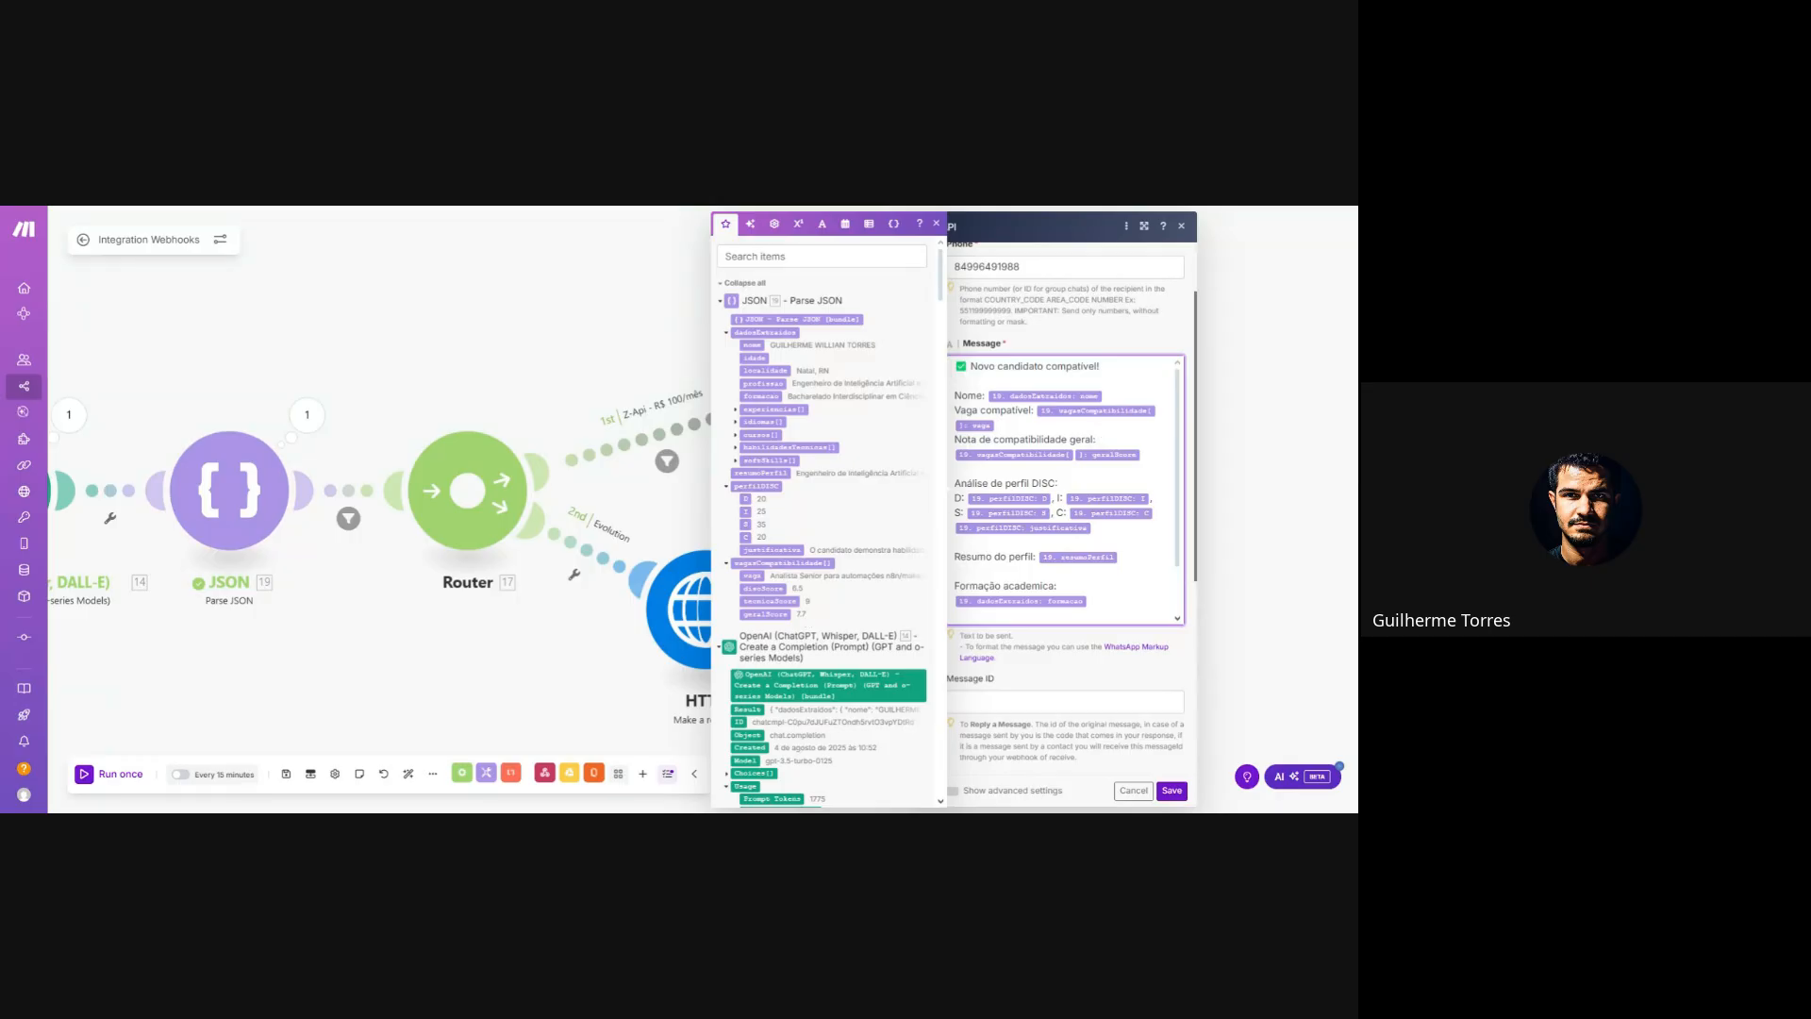
pyautogui.moveTo(955, 479); pyautogui.dragTo(1092, 528)
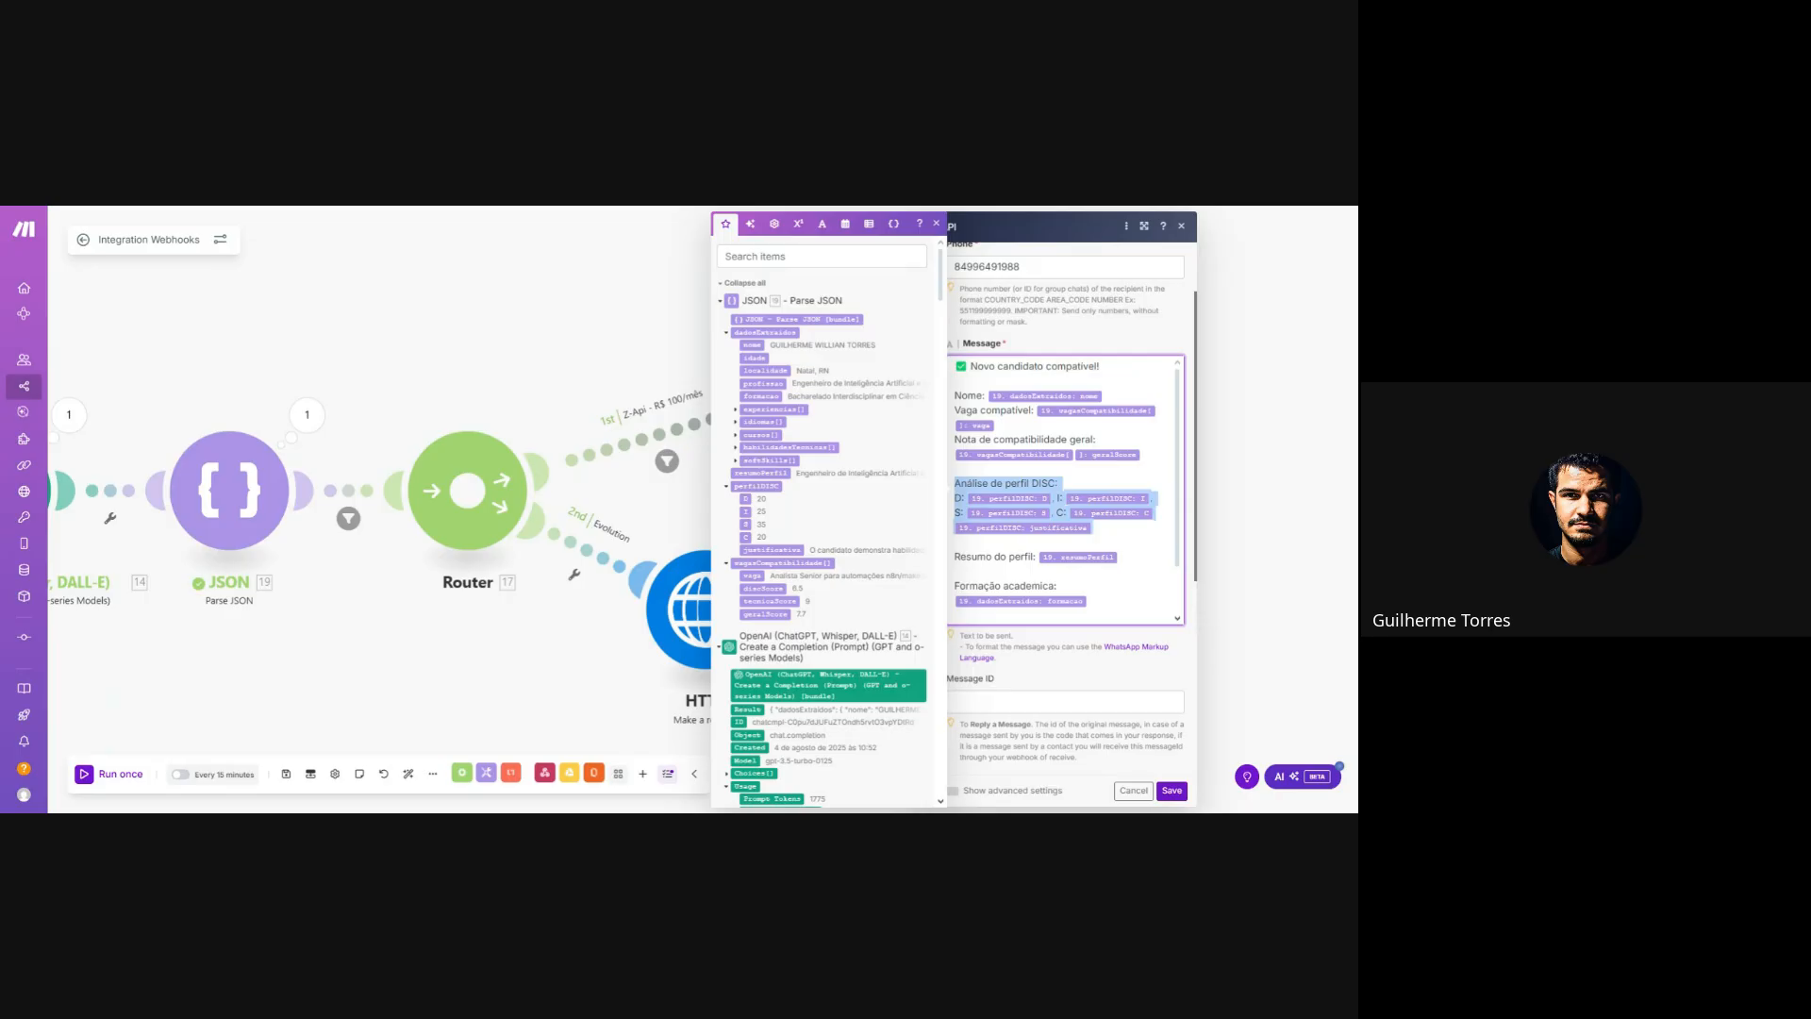
pyautogui.click(1091, 528)
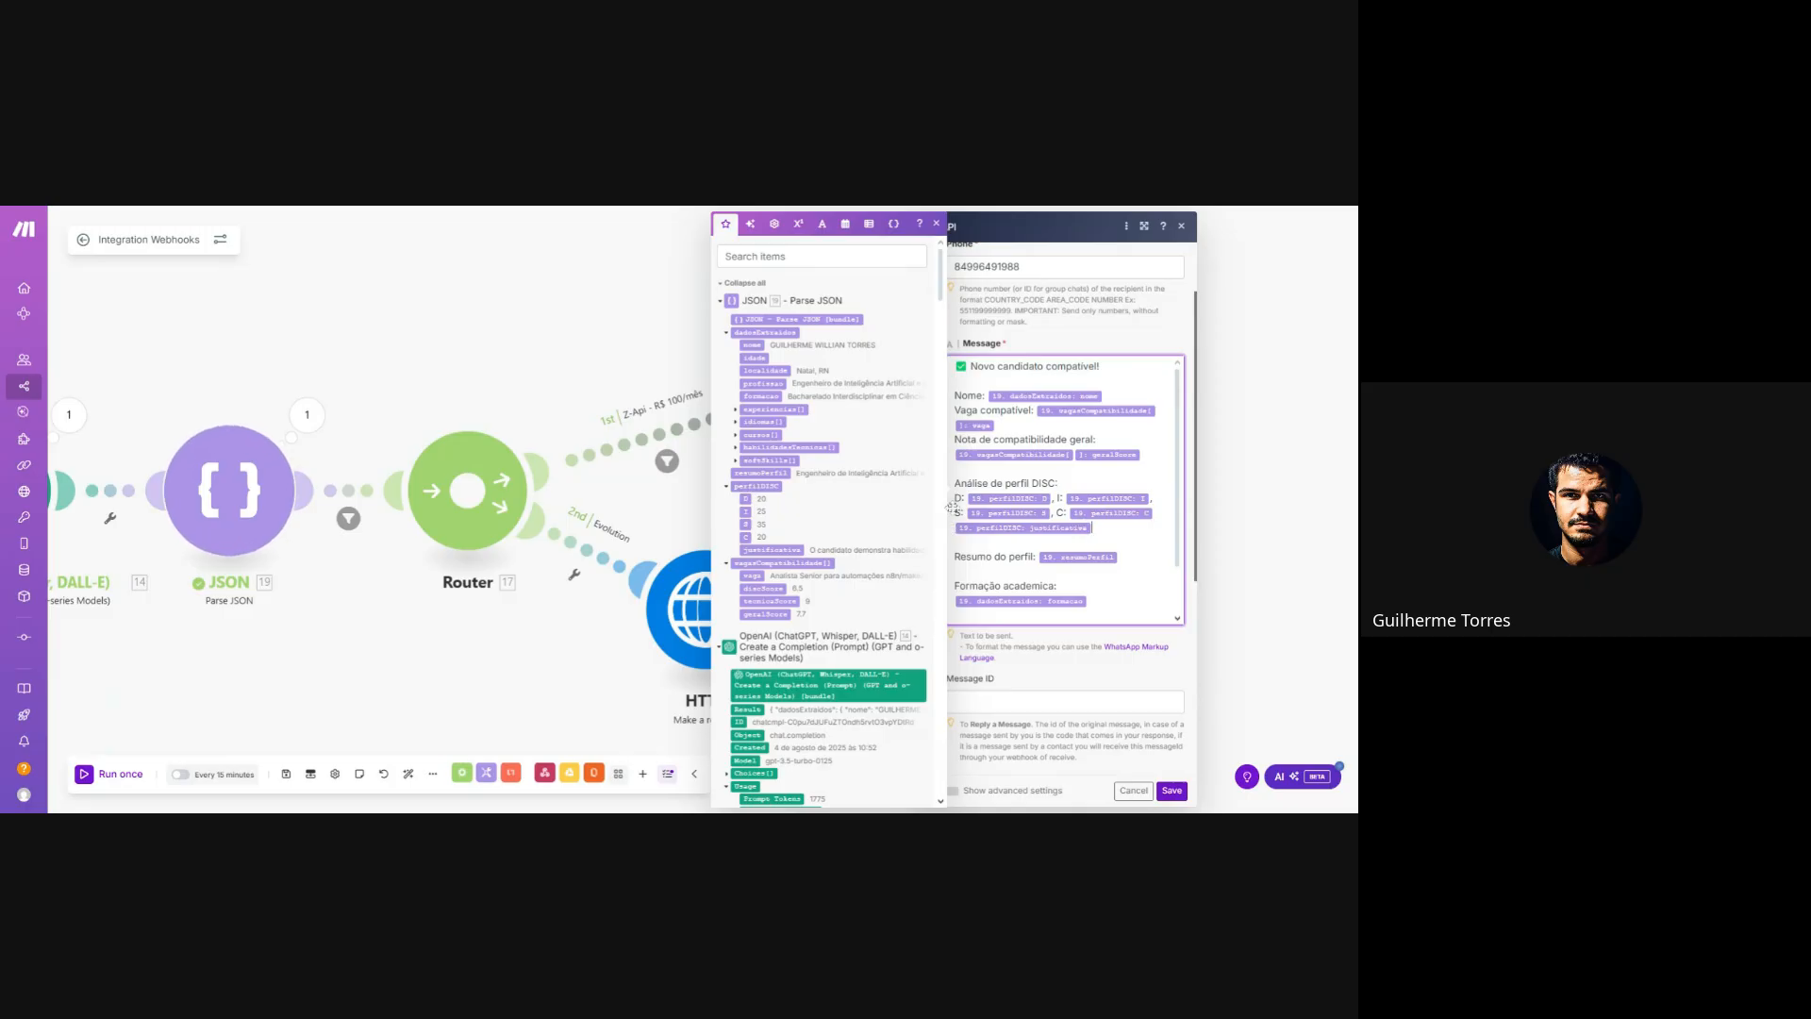
pyautogui.moveTo(956, 498); pyautogui.dragTo(1064, 496)
pyautogui.click(962, 498)
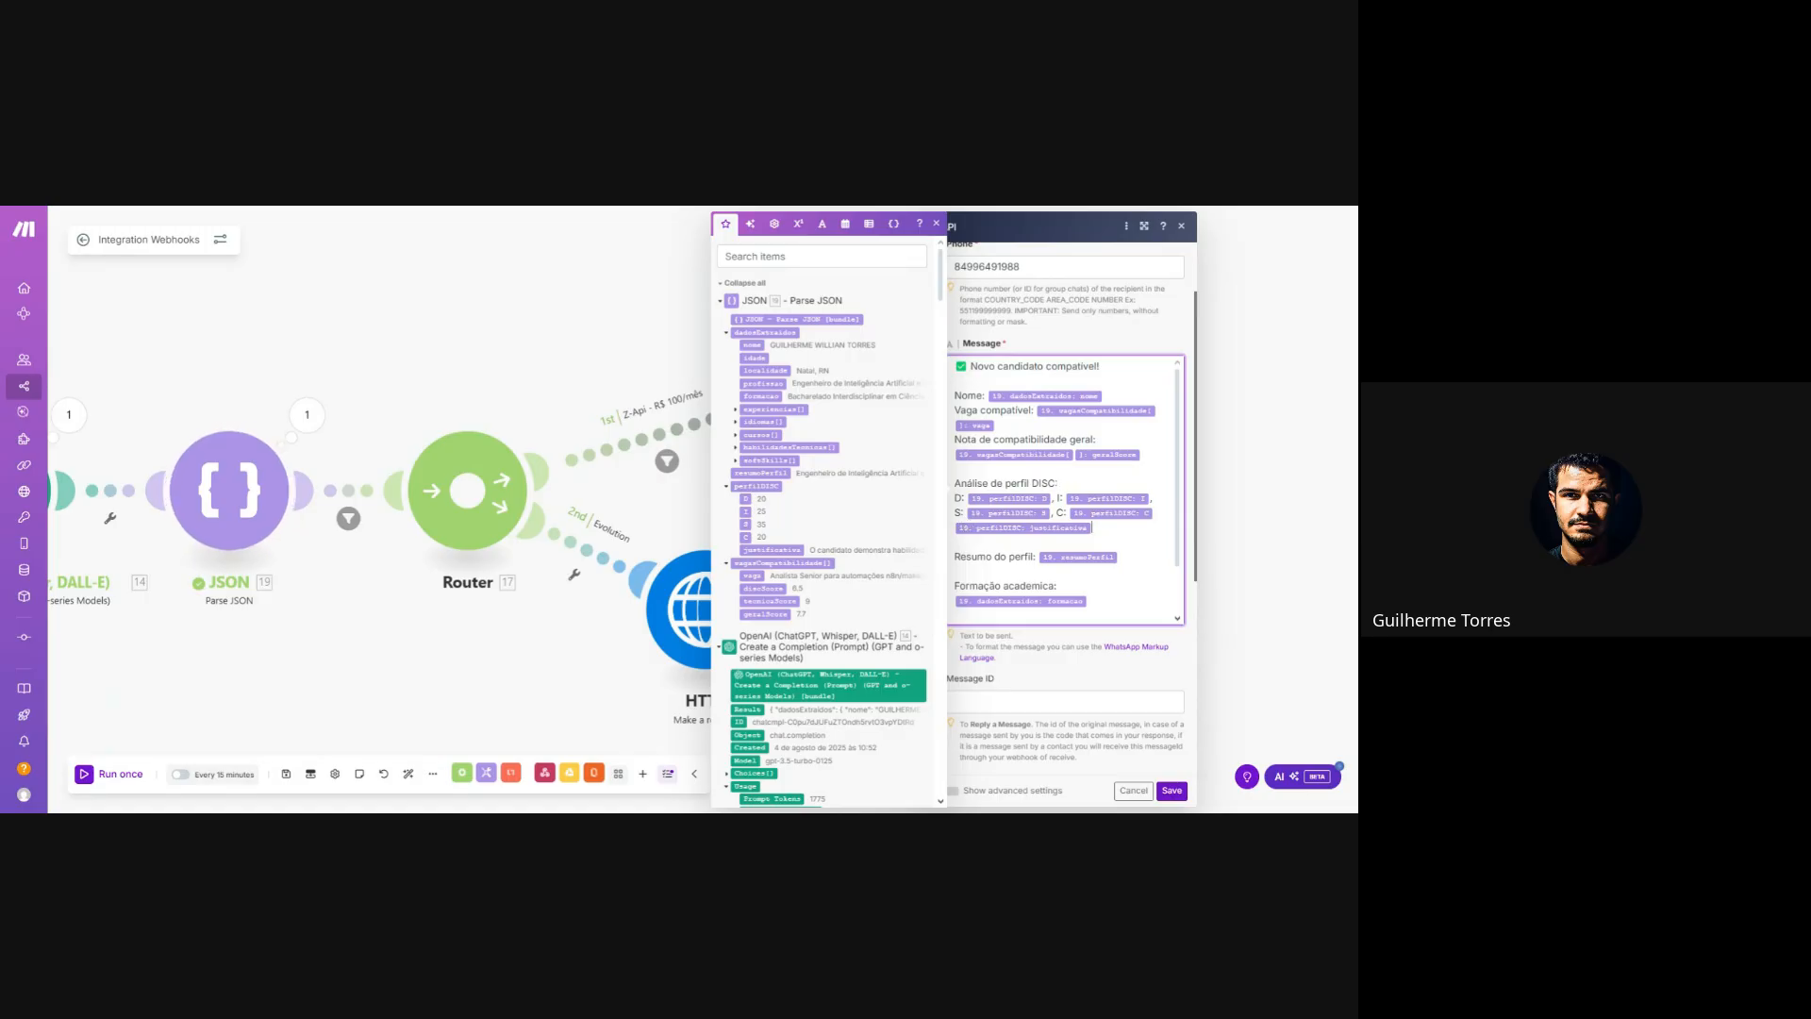
pyautogui.click(1035, 529)
pyautogui.click(1118, 556)
# - Highlight the "Cursos:", "Habilidades técnicas:" and "Softskills:" lines of the Z-API message to examine their mapped fields
pyautogui.scroll(-2, 1015, 540)
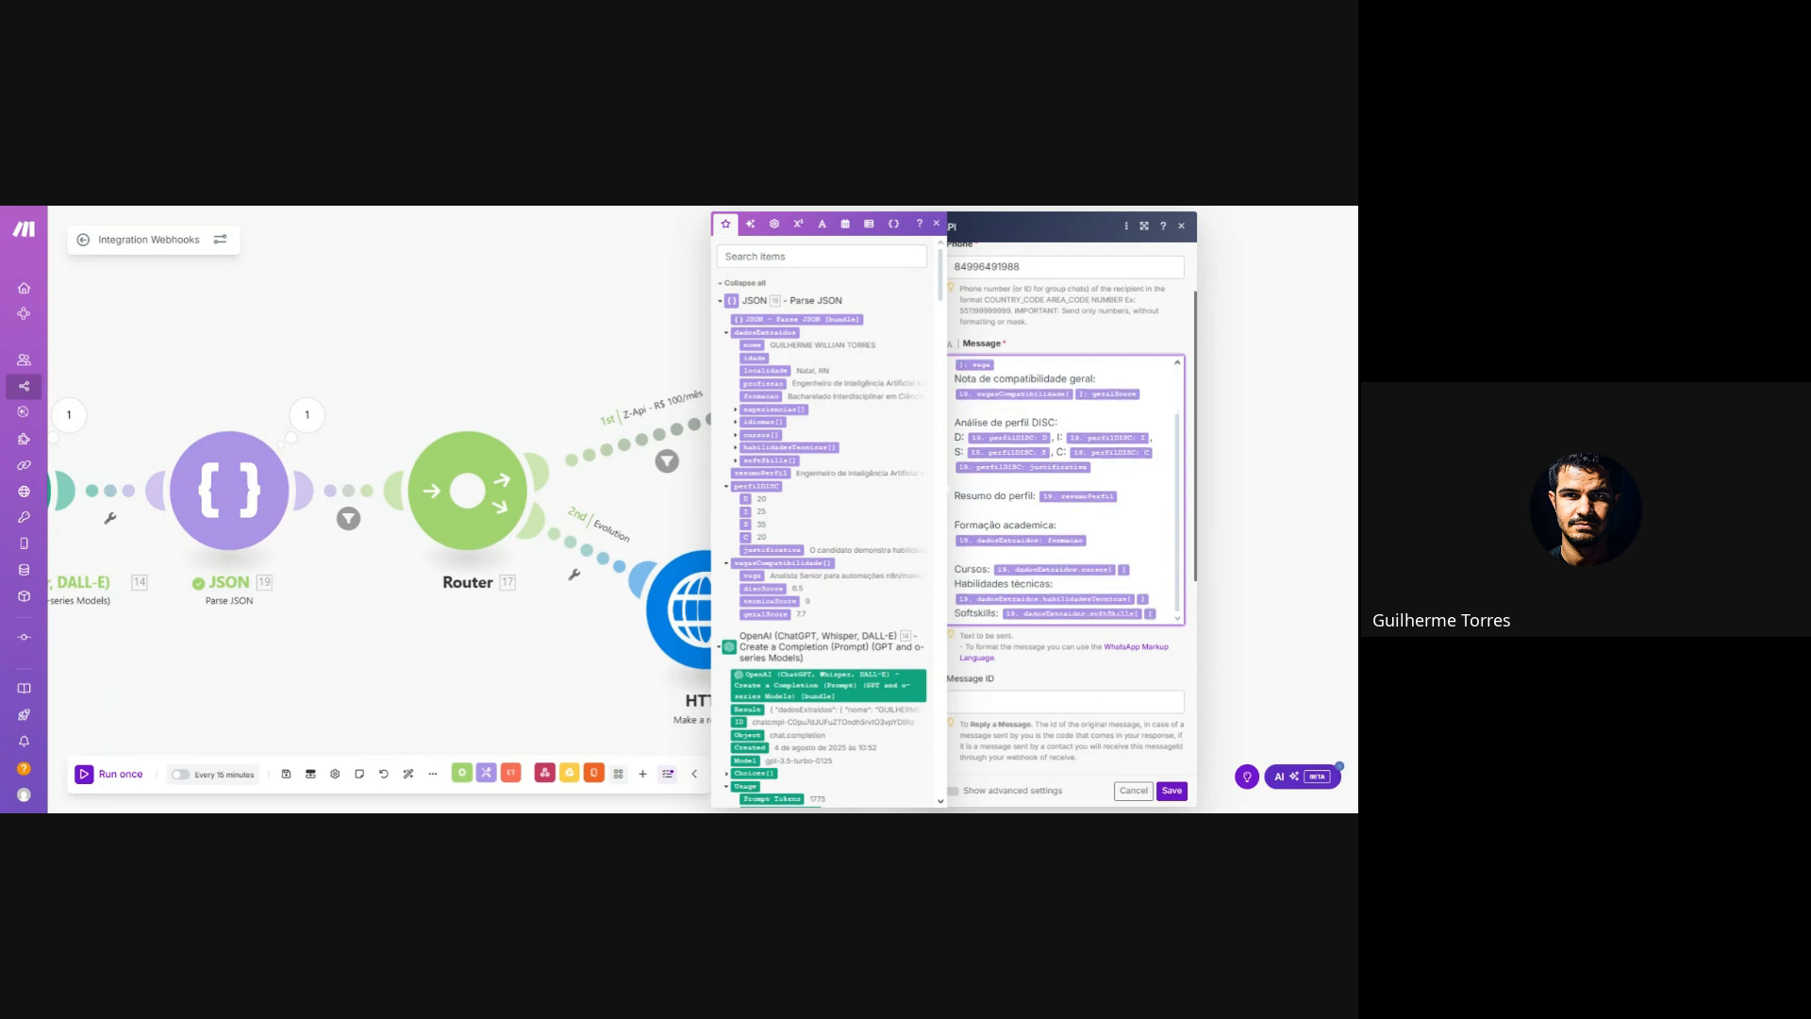
pyautogui.scroll(-1, 1107, 541)
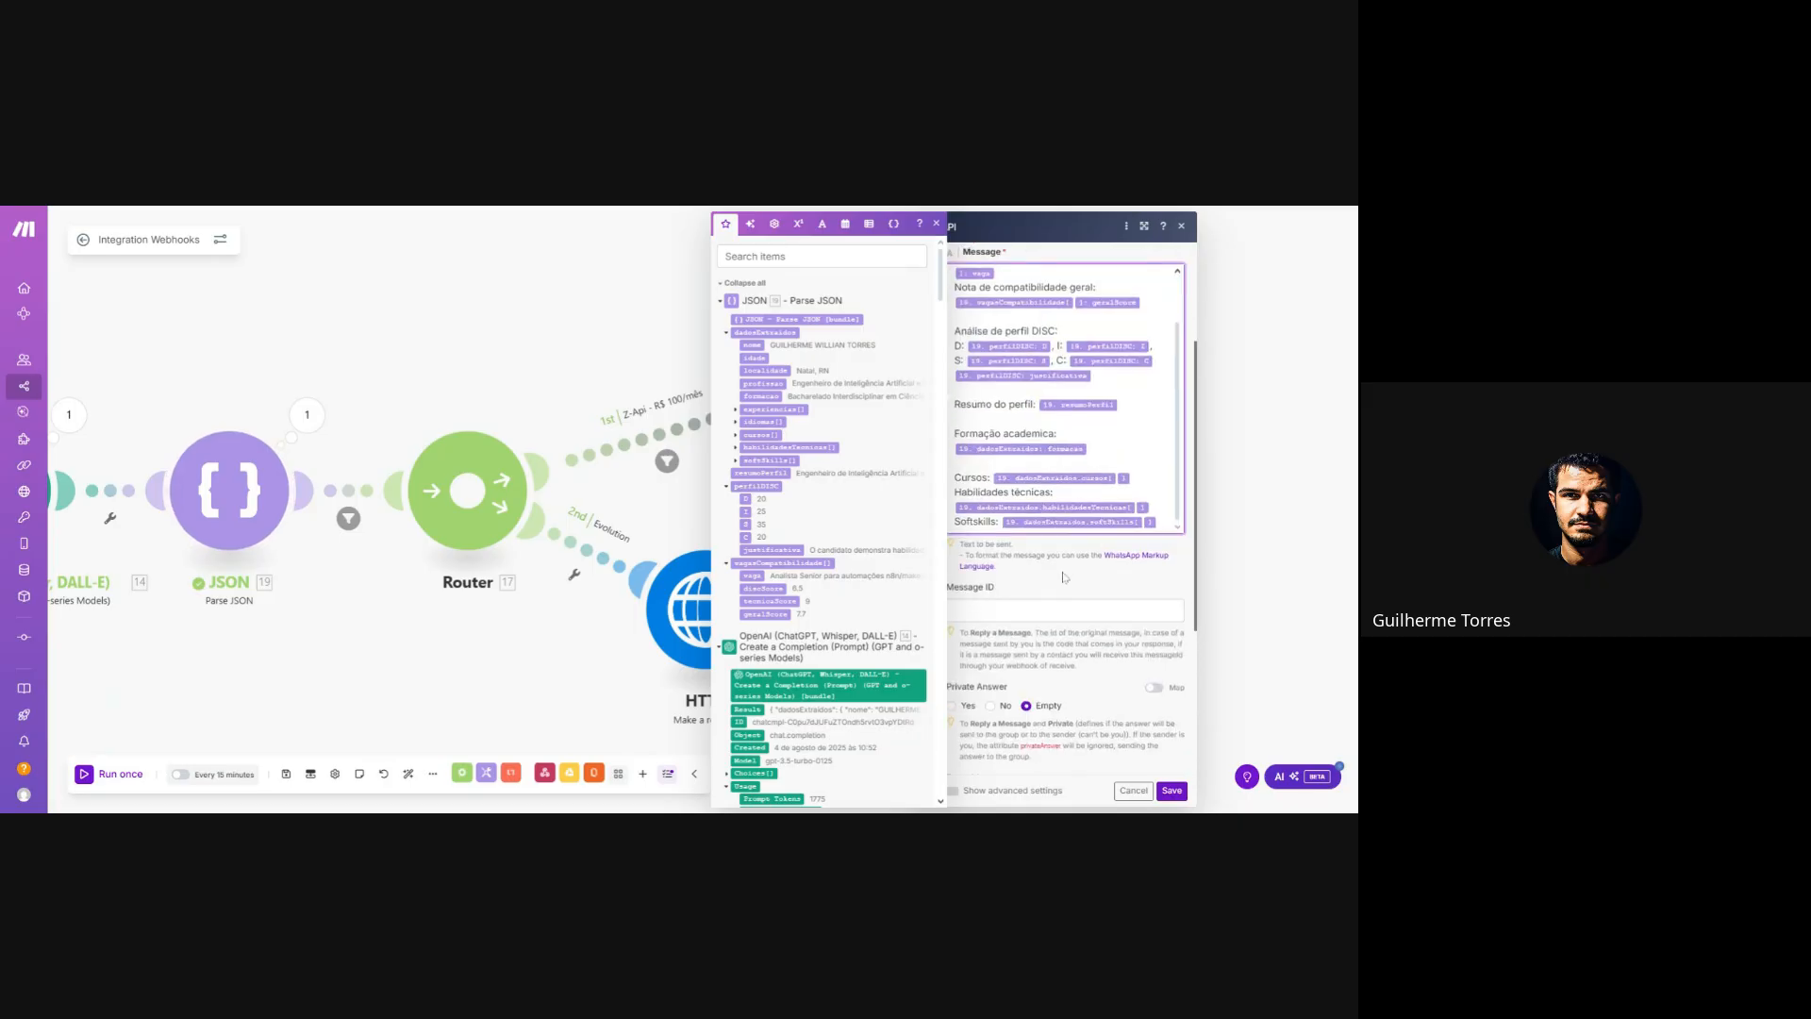
pyautogui.click(1068, 493)
pyautogui.moveTo(954, 478); pyautogui.dragTo(1139, 478)
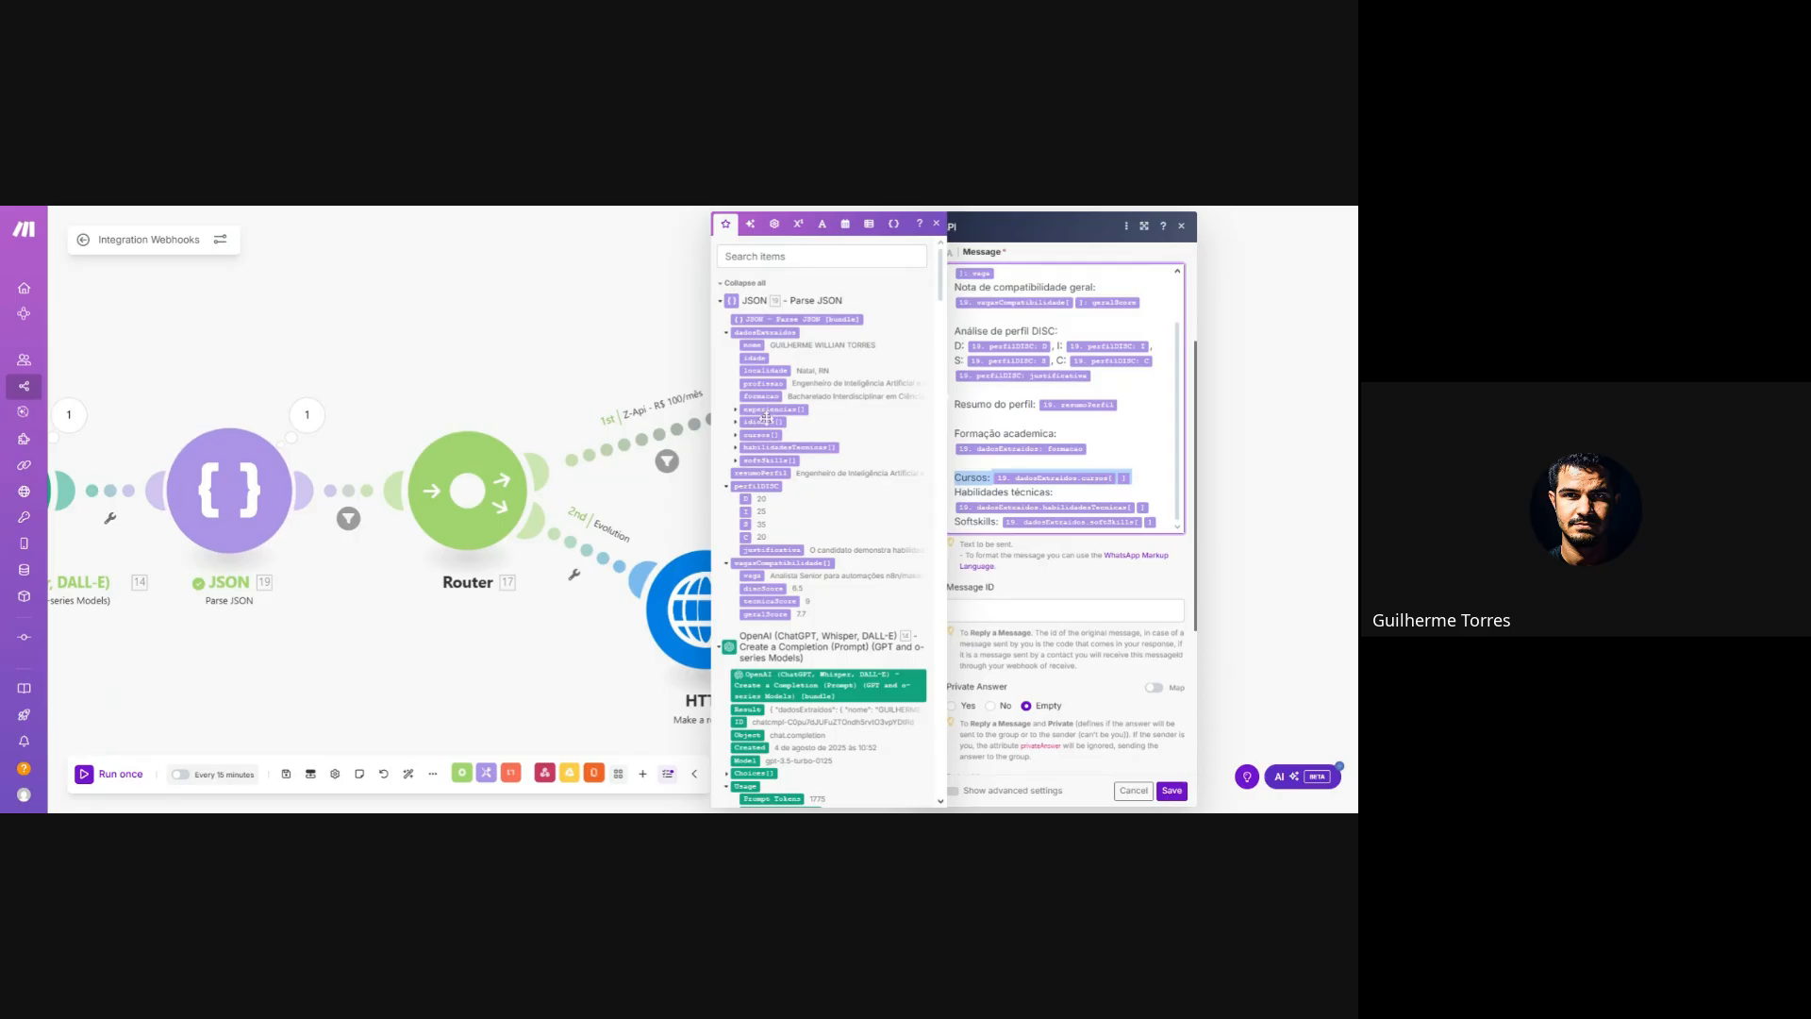
pyautogui.moveTo(965, 491); pyautogui.dragTo(1150, 508)
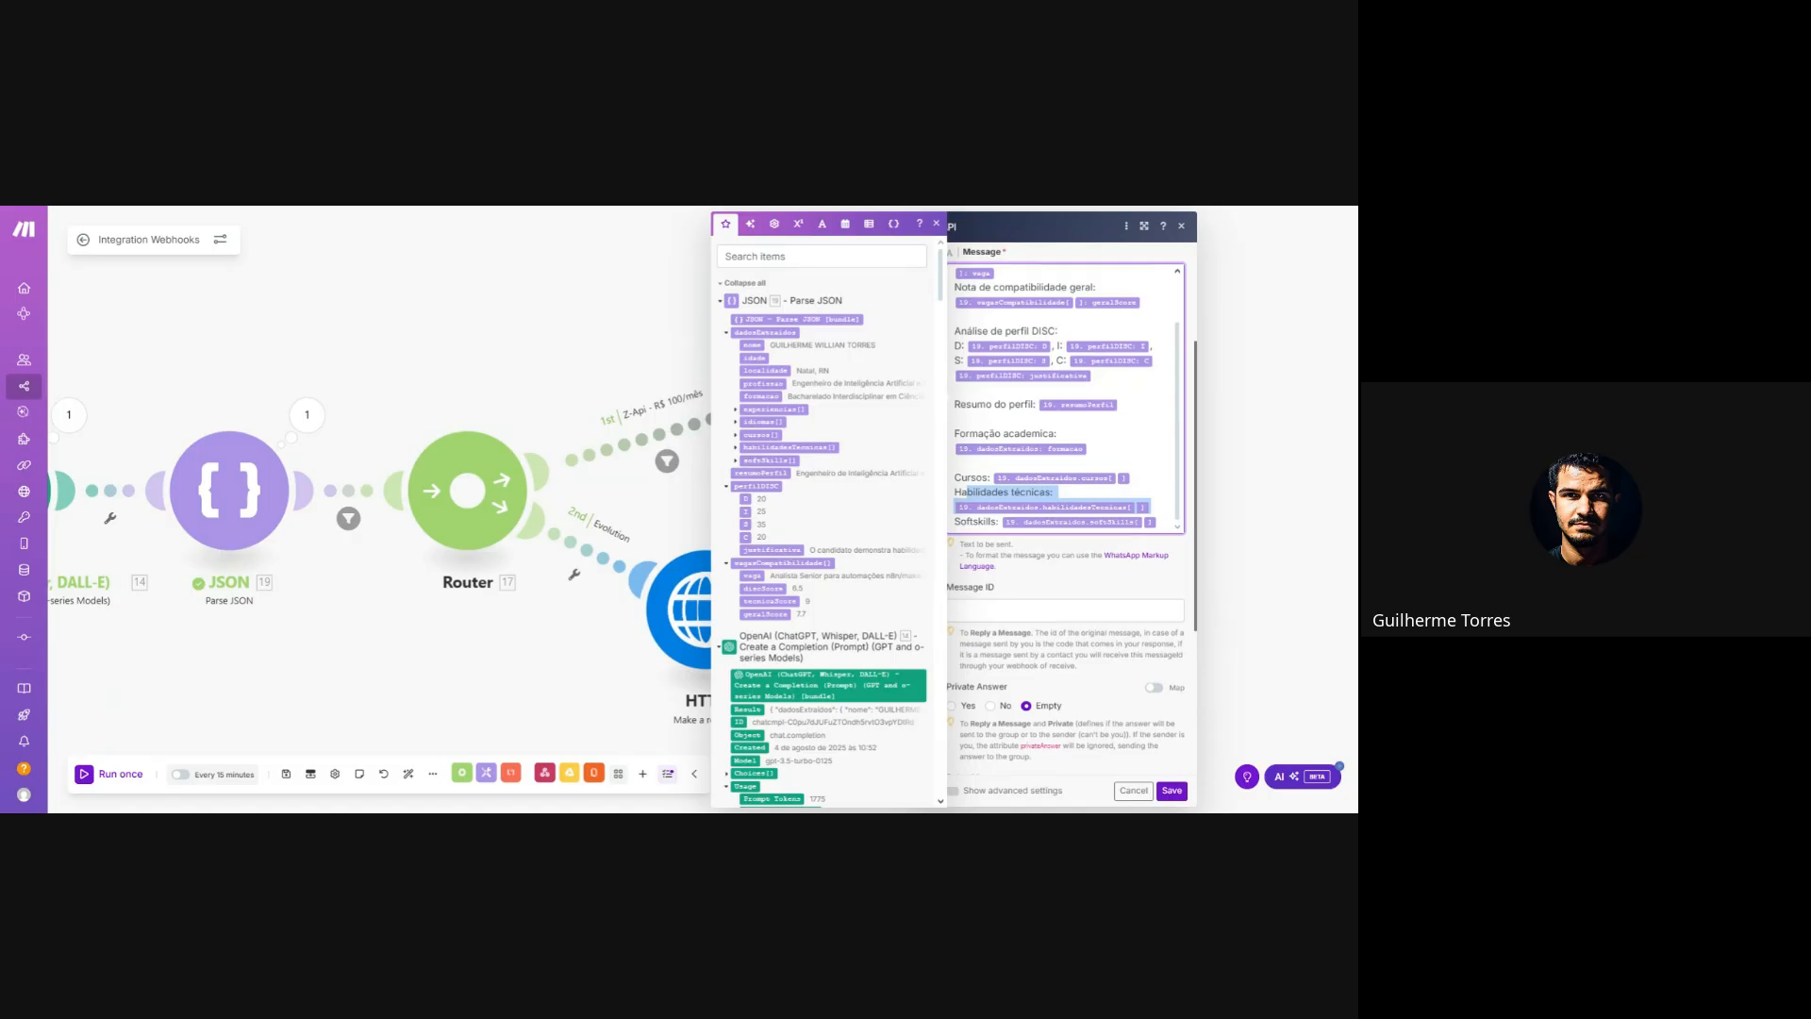
pyautogui.click(1153, 509)
pyautogui.scroll(-1, 1151, 520)
pyautogui.scroll(2, 1143, 533)
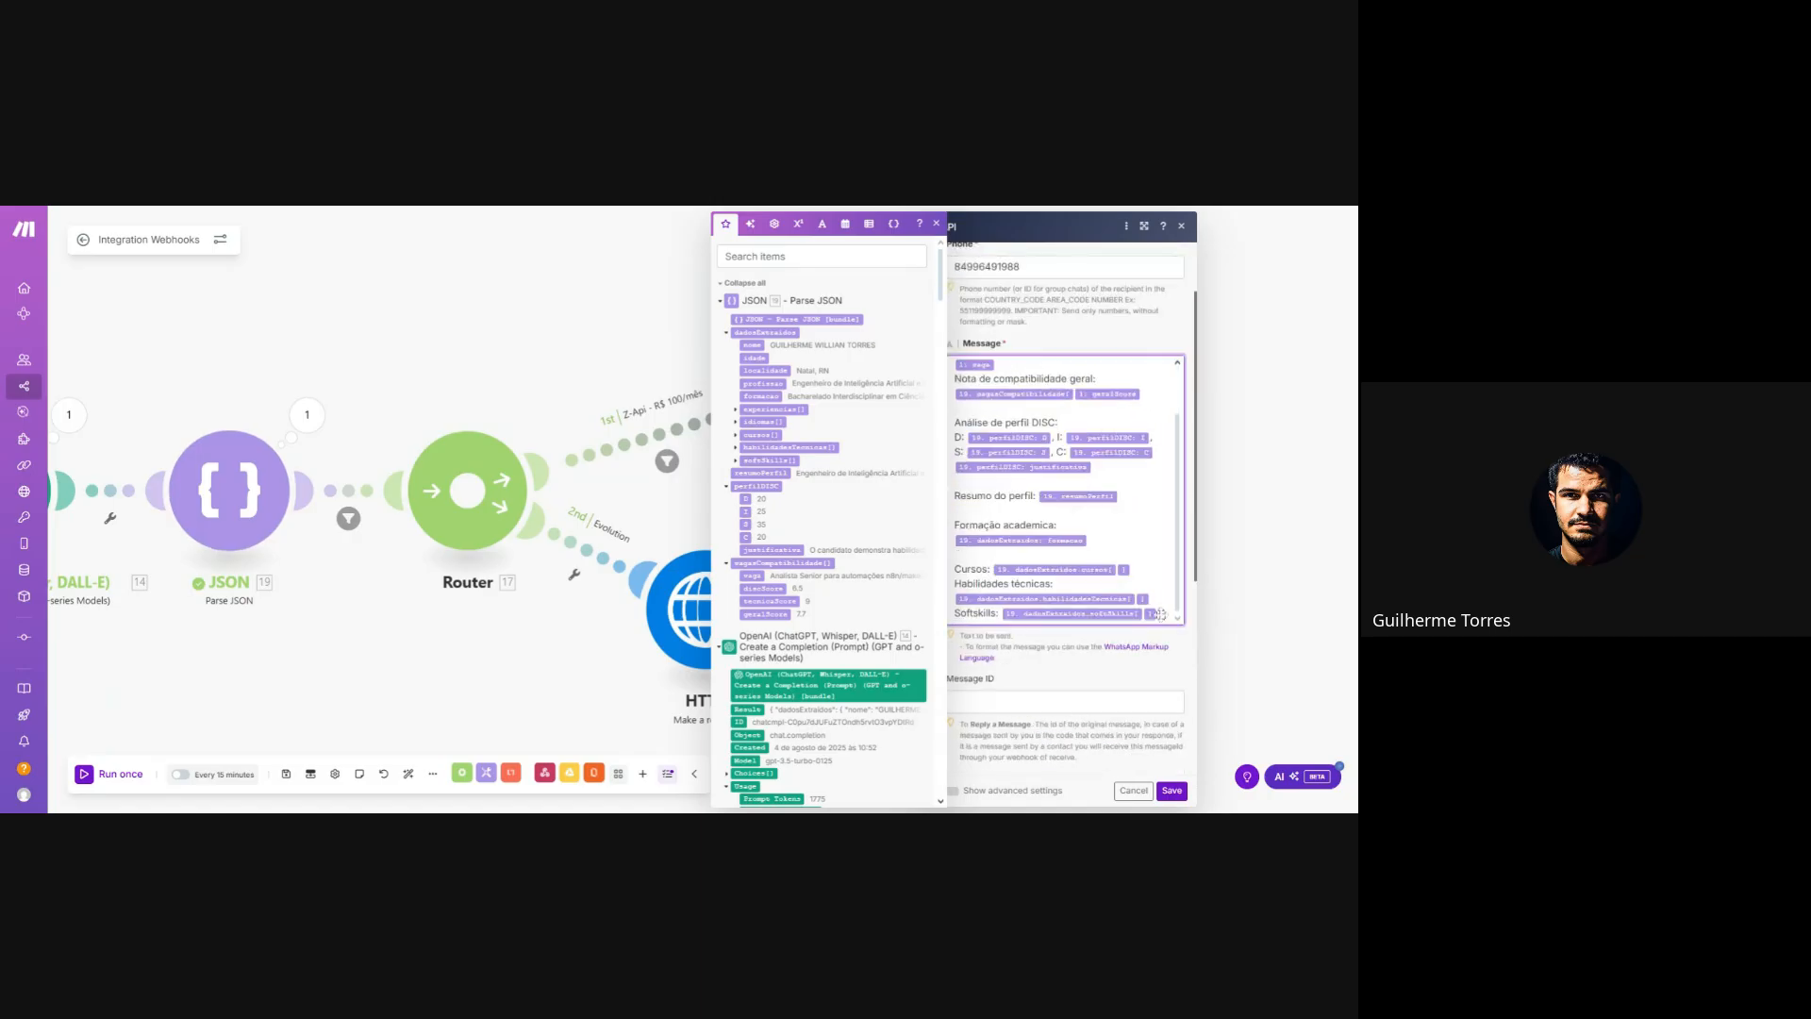
pyautogui.moveTo(1160, 614); pyautogui.dragTo(953, 613)
pyautogui.click(971, 555)
# - Bring the OpenAI module into view, hide the mappable data, and return to the start of the Z-API message
pyautogui.moveTo(569, 366); pyautogui.dragTo(922, 365)
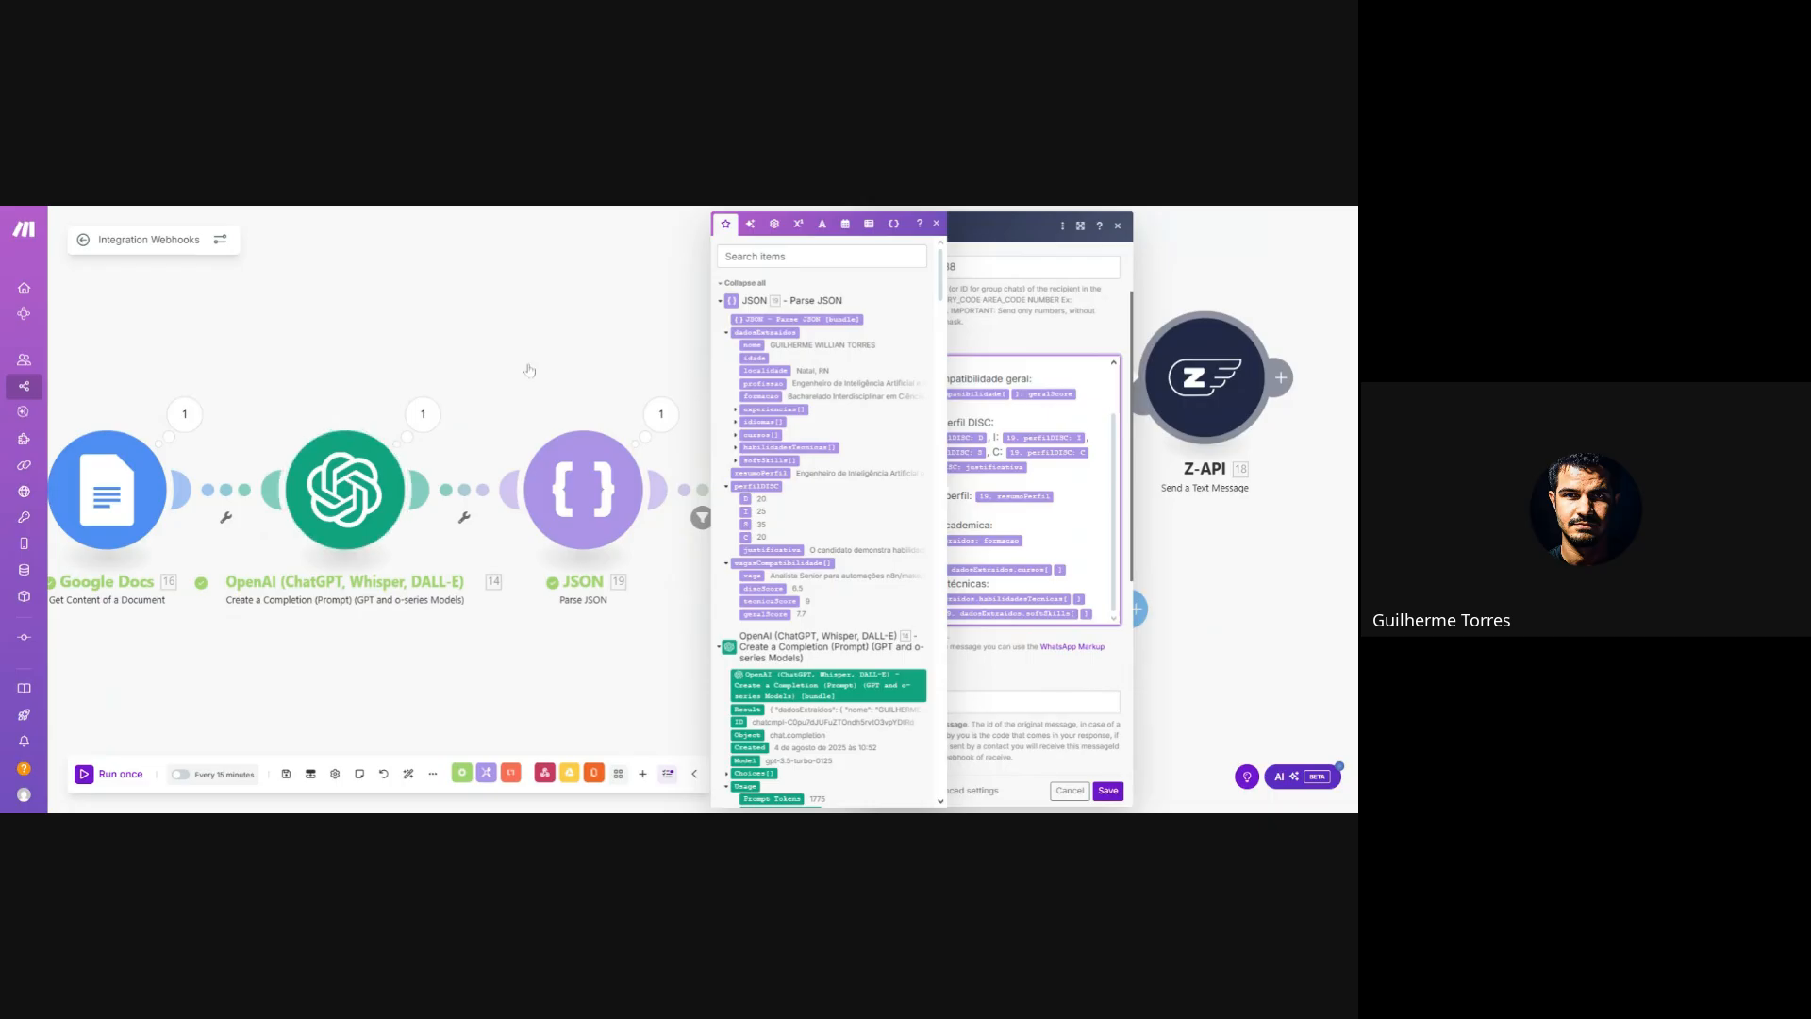
pyautogui.click(1042, 340)
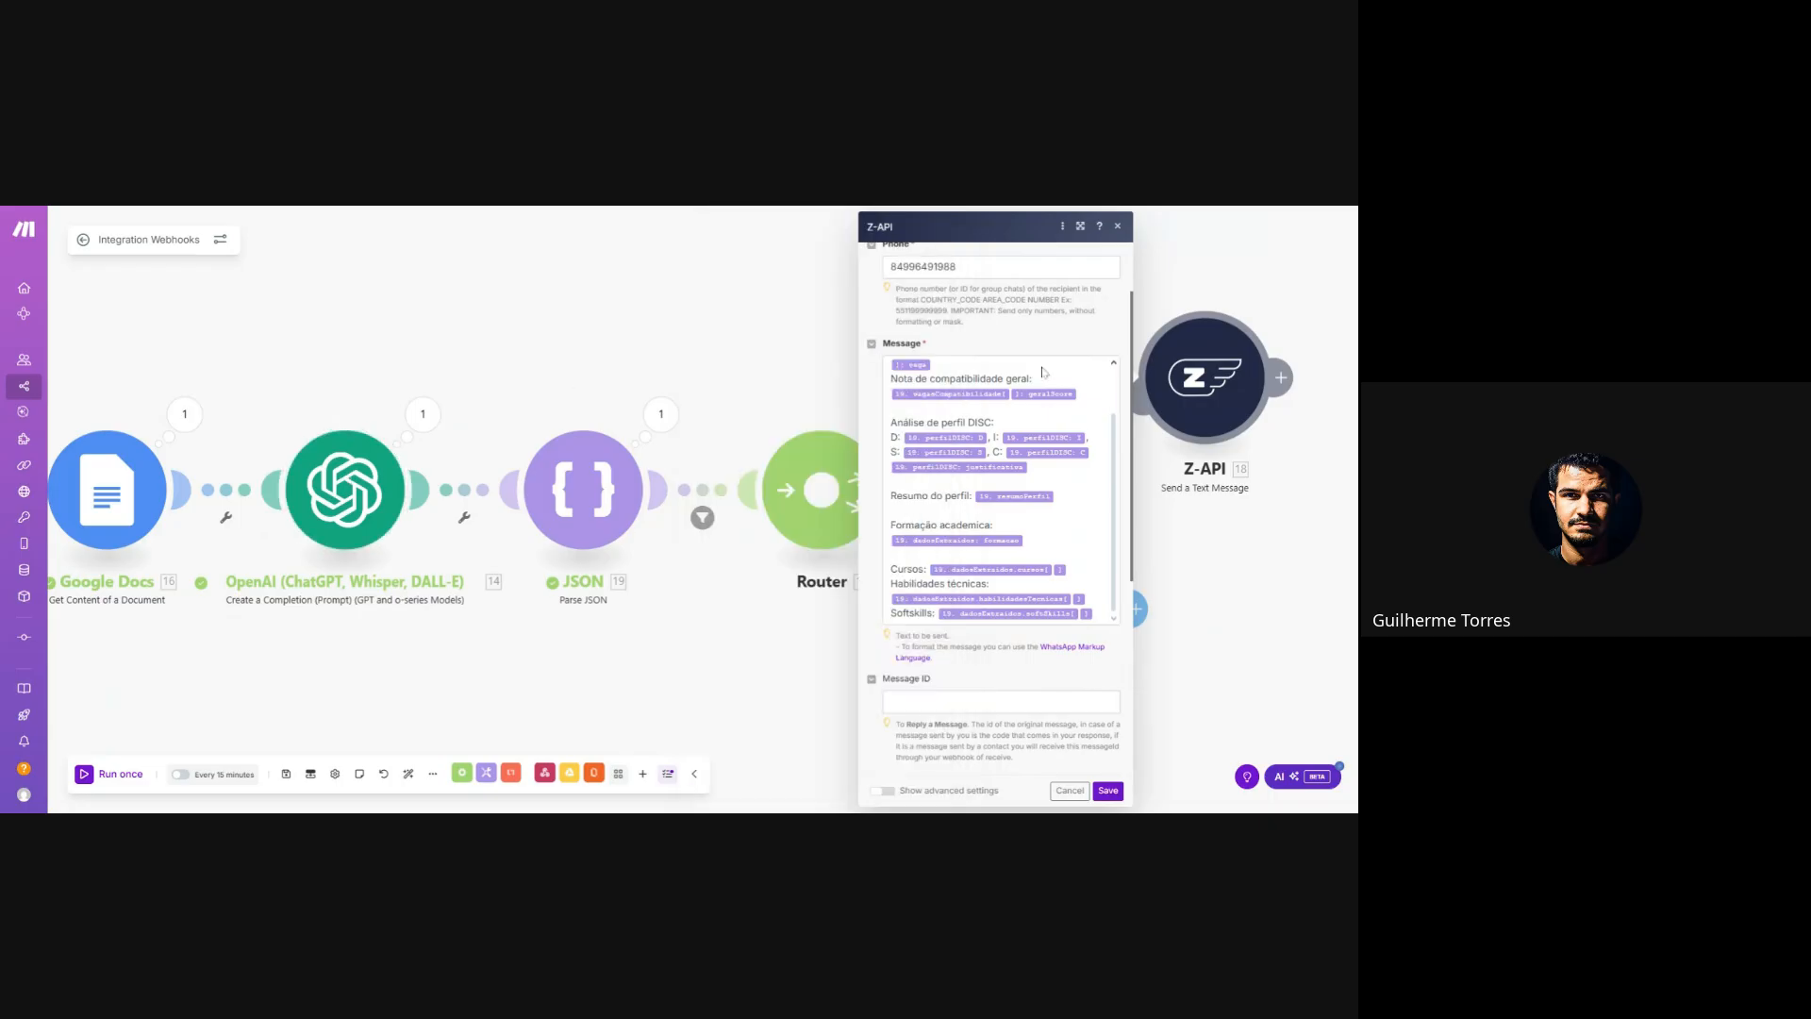
pyautogui.scroll(2, 997, 537)
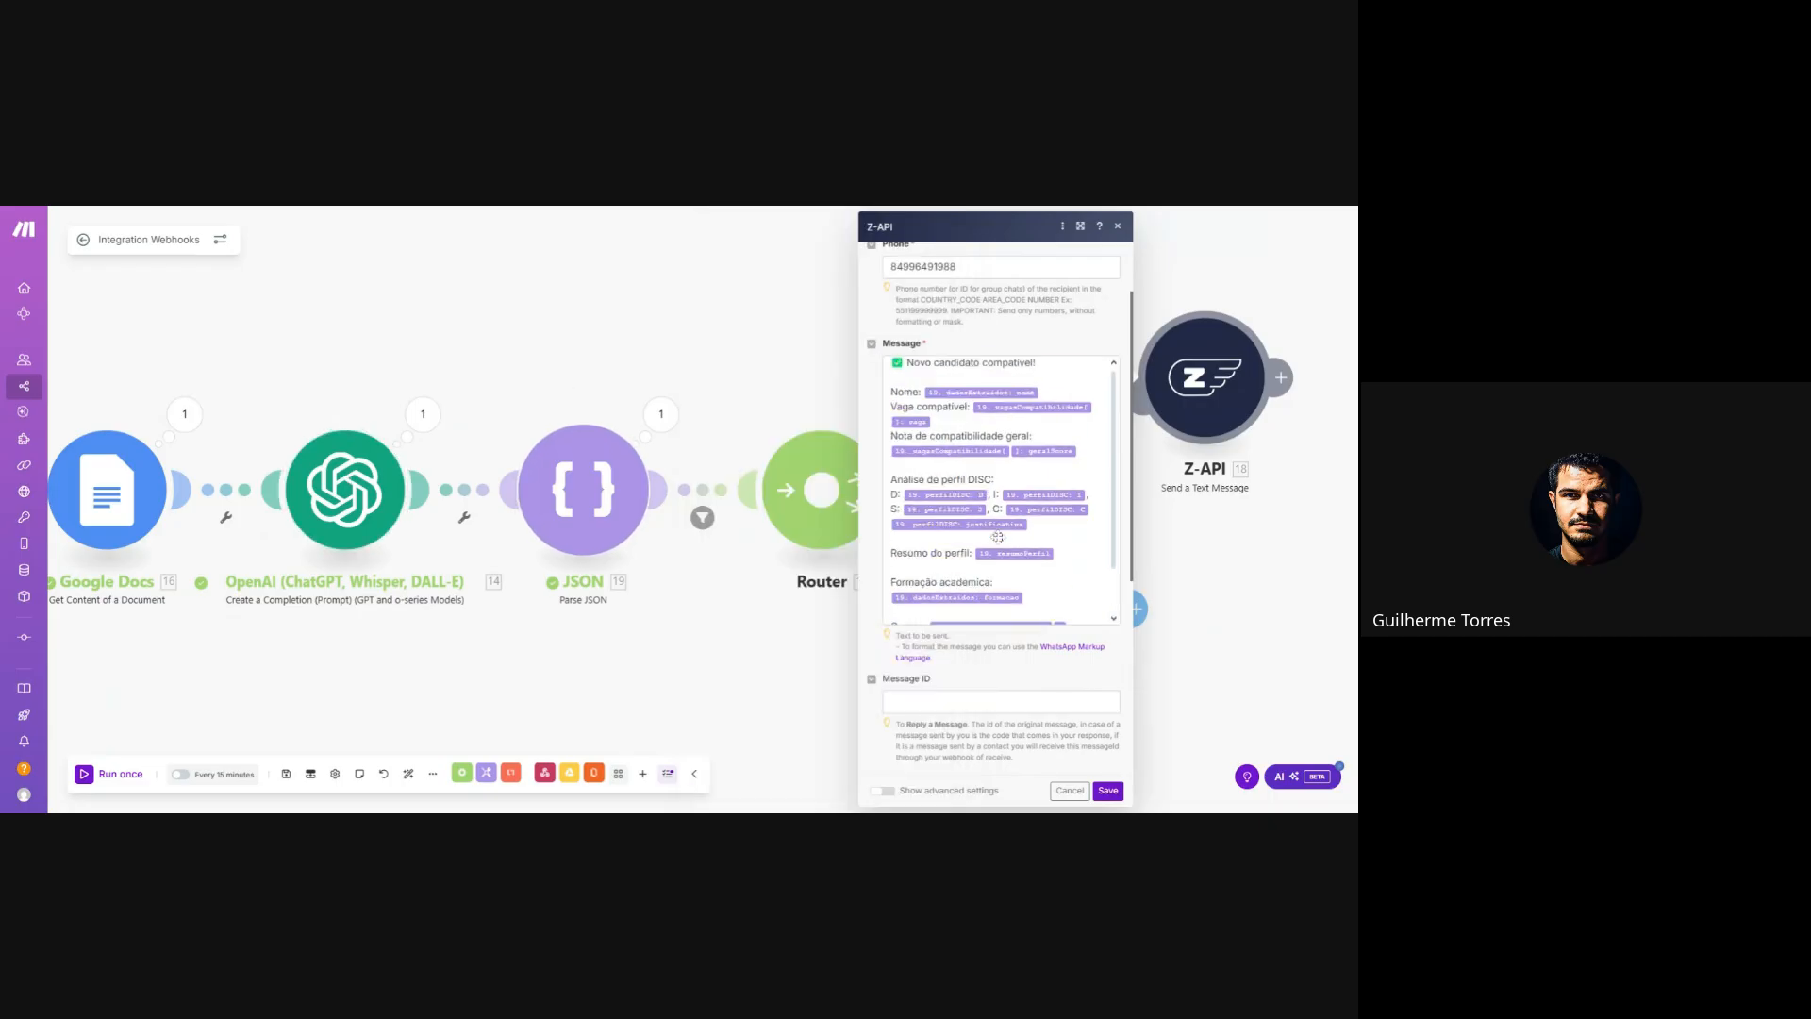
# - Open the OpenAI module and examine the part of its Message 1 prompt that defines the structured JSON response
pyautogui.click(349, 495)
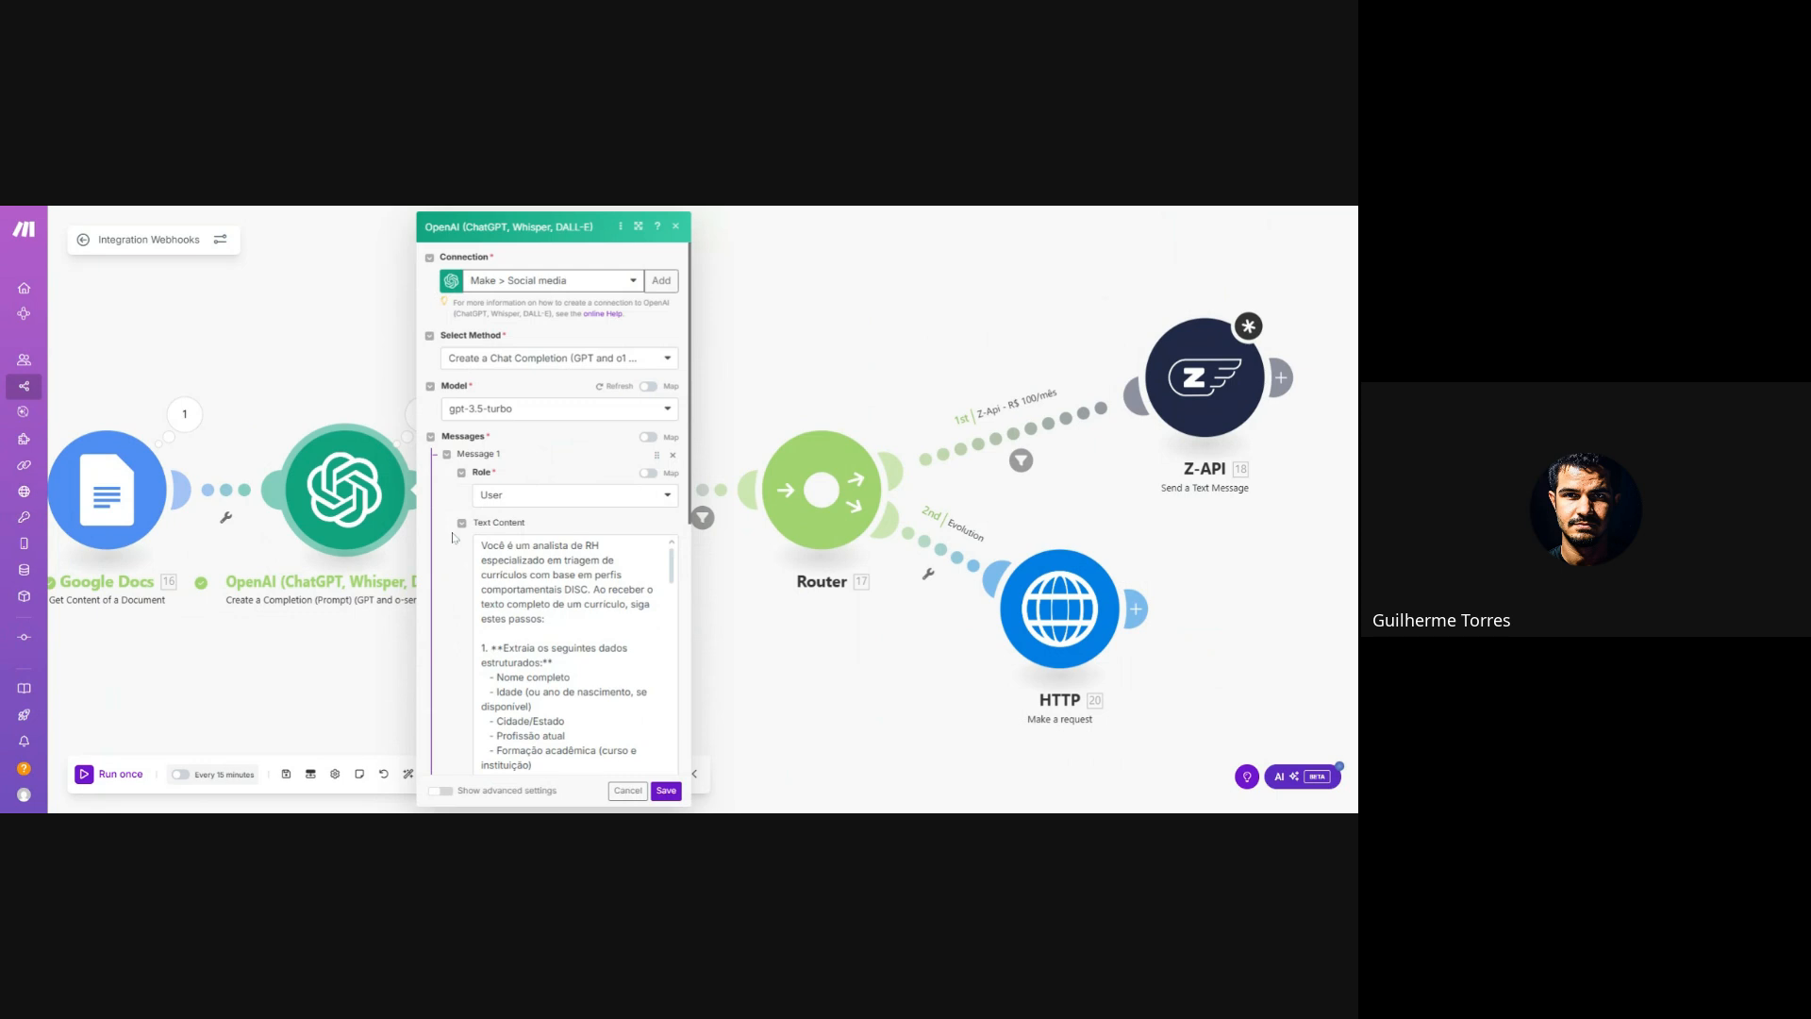
pyautogui.scroll(-15, 453, 537)
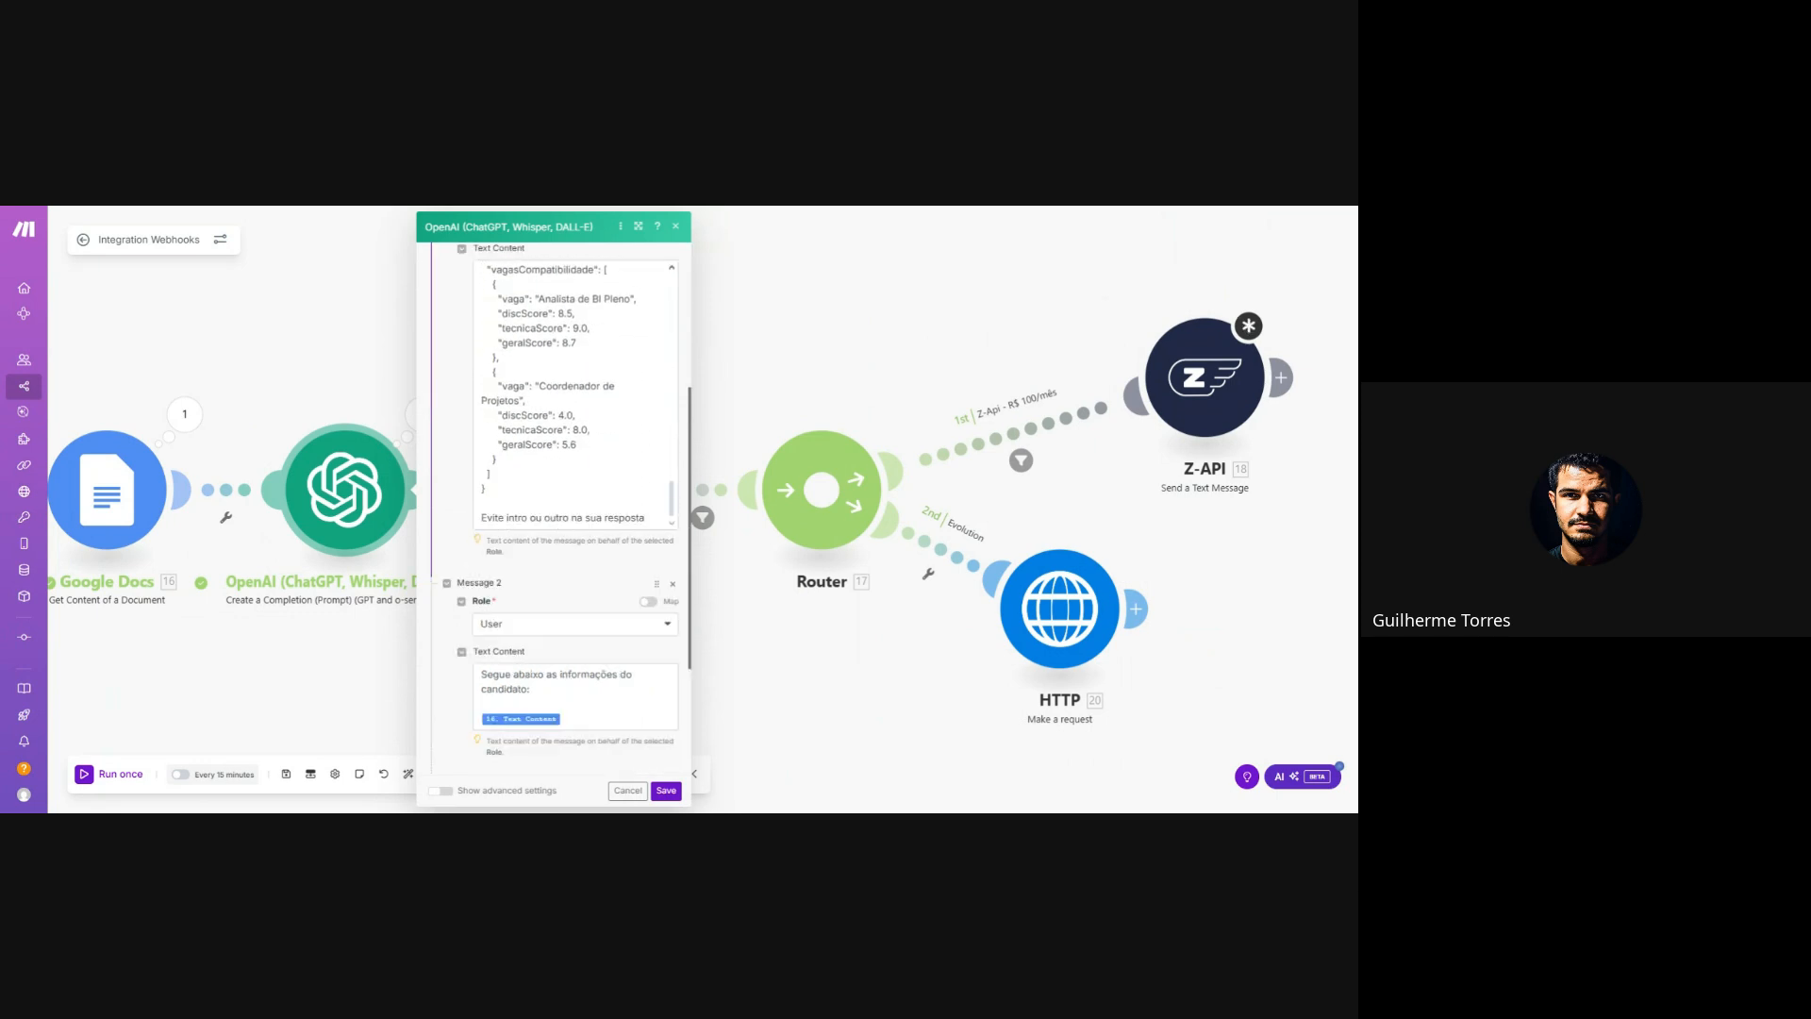
pyautogui.scroll(10, 566, 566)
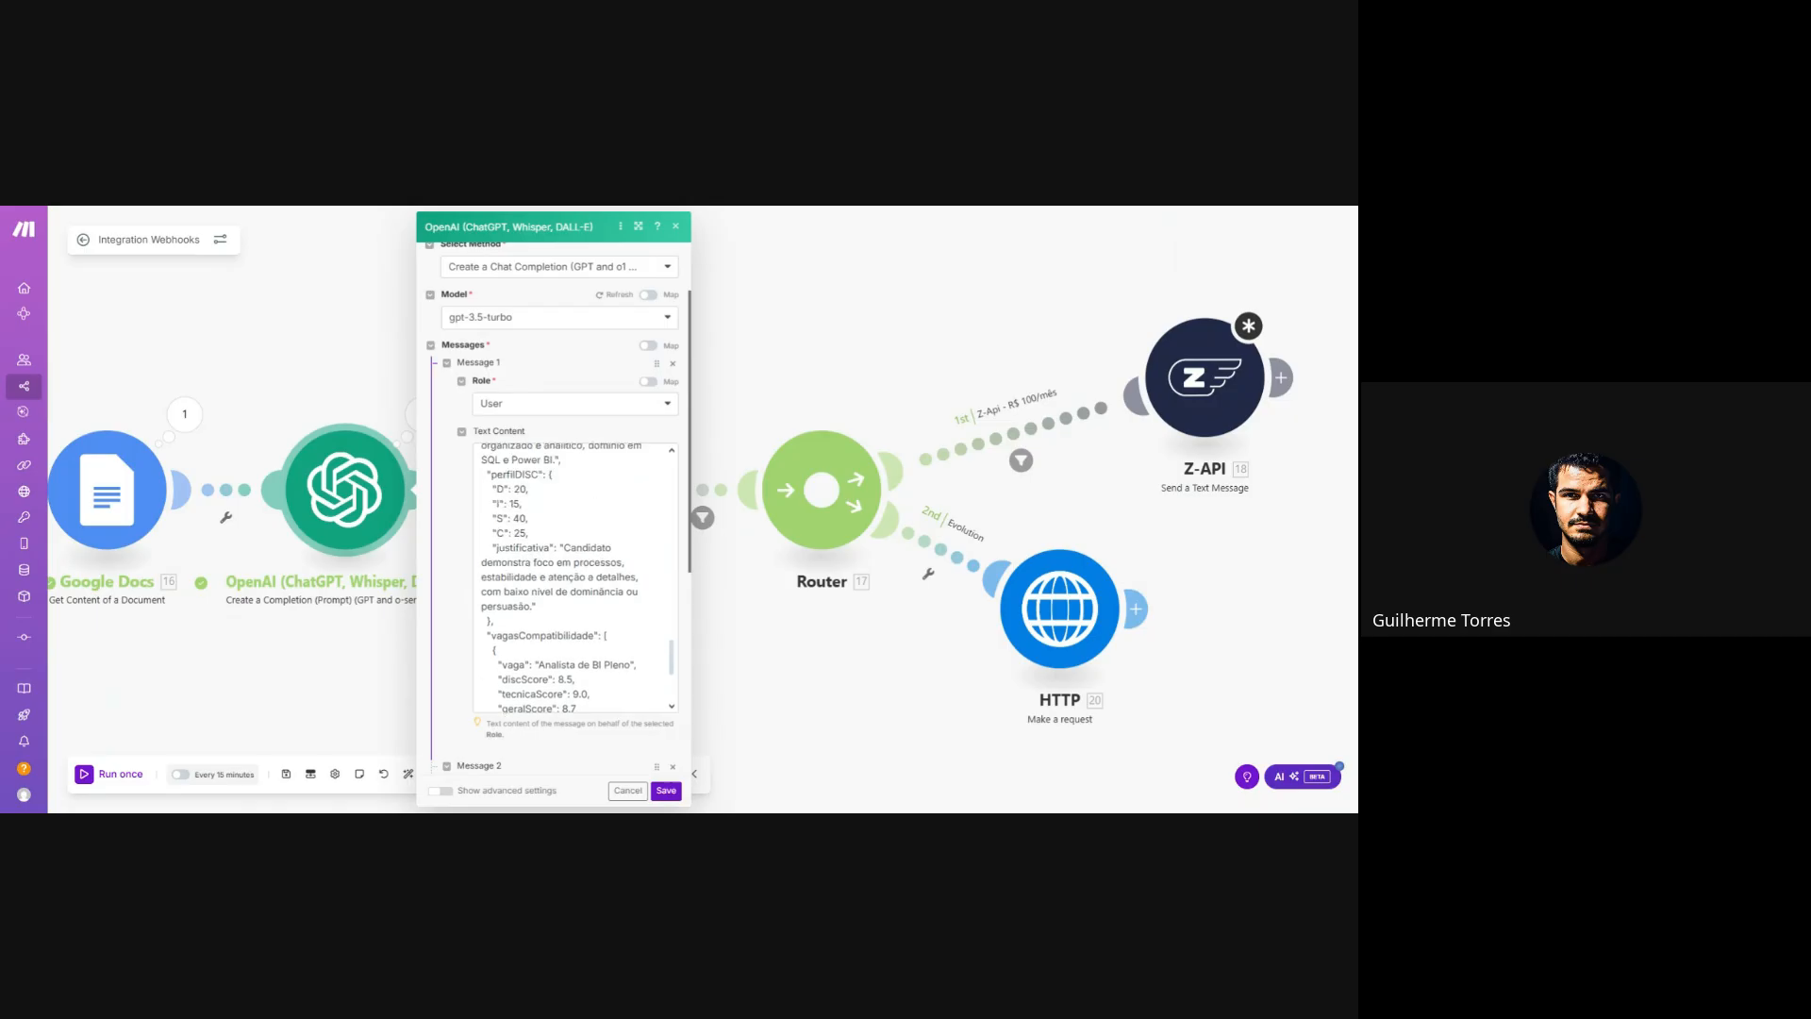
pyautogui.scroll(8, 574, 577)
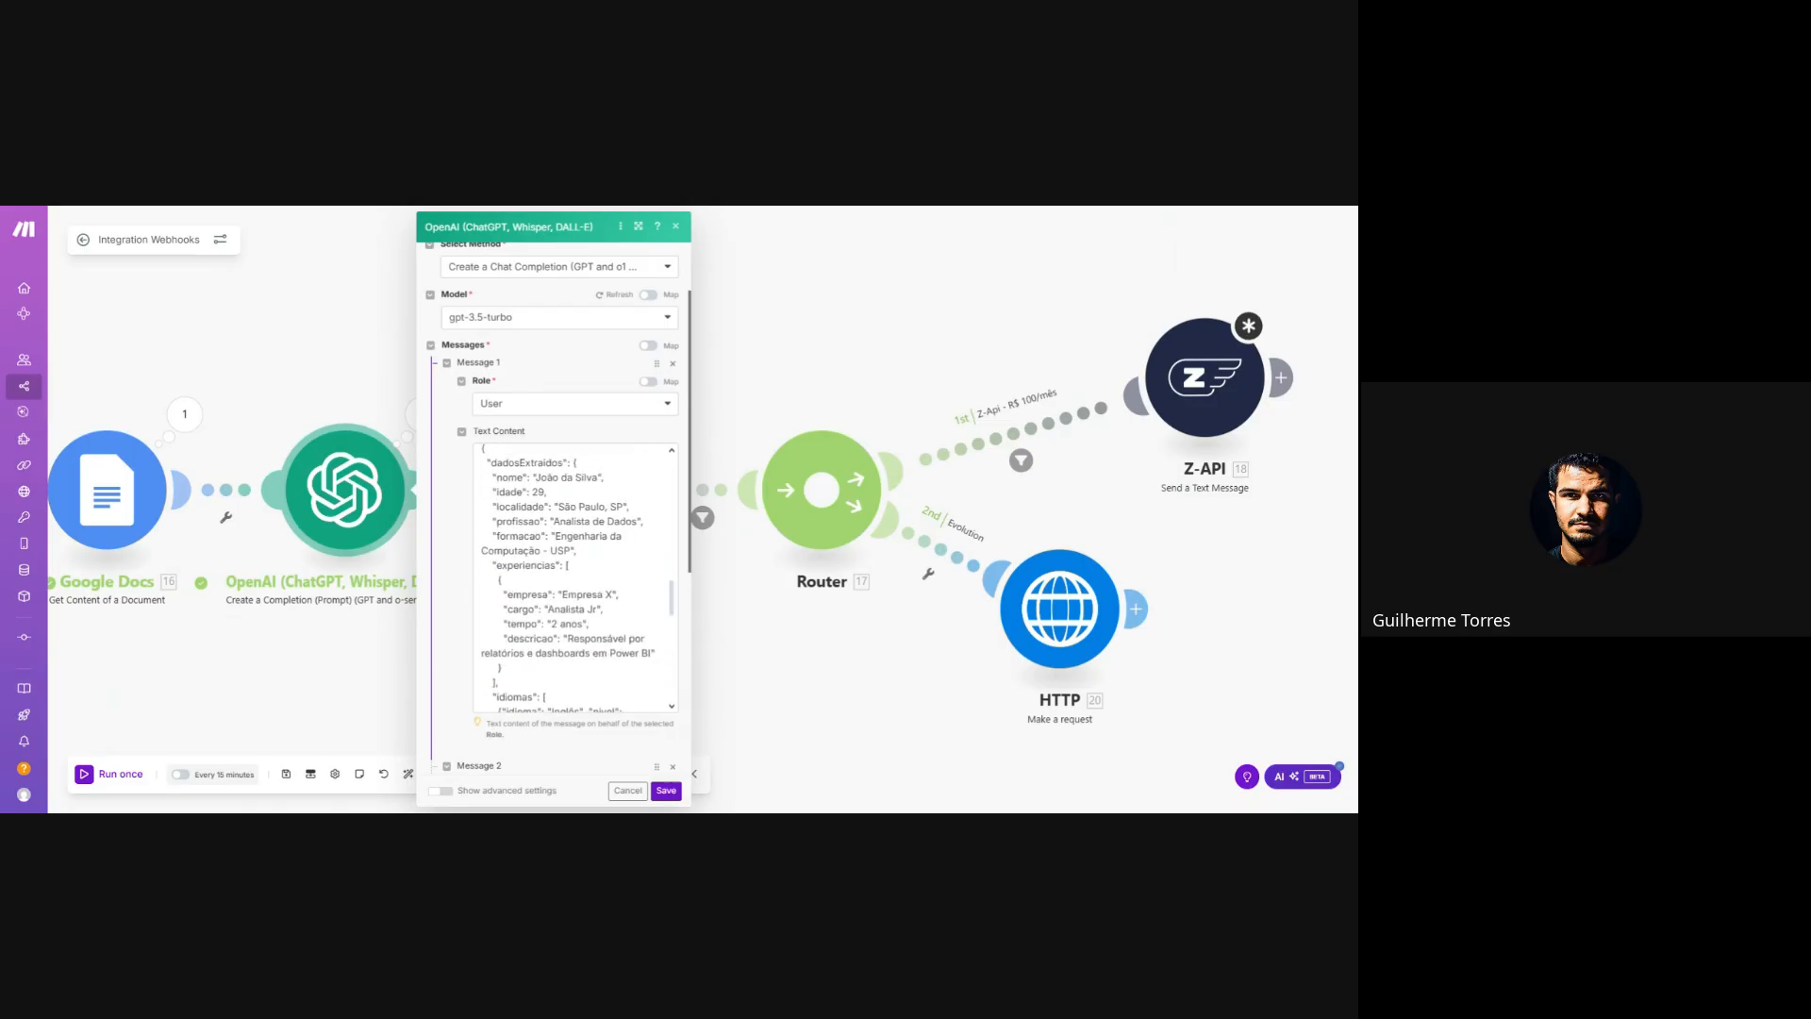
pyautogui.scroll(4, 575, 577)
pyautogui.scroll(-2, 575, 577)
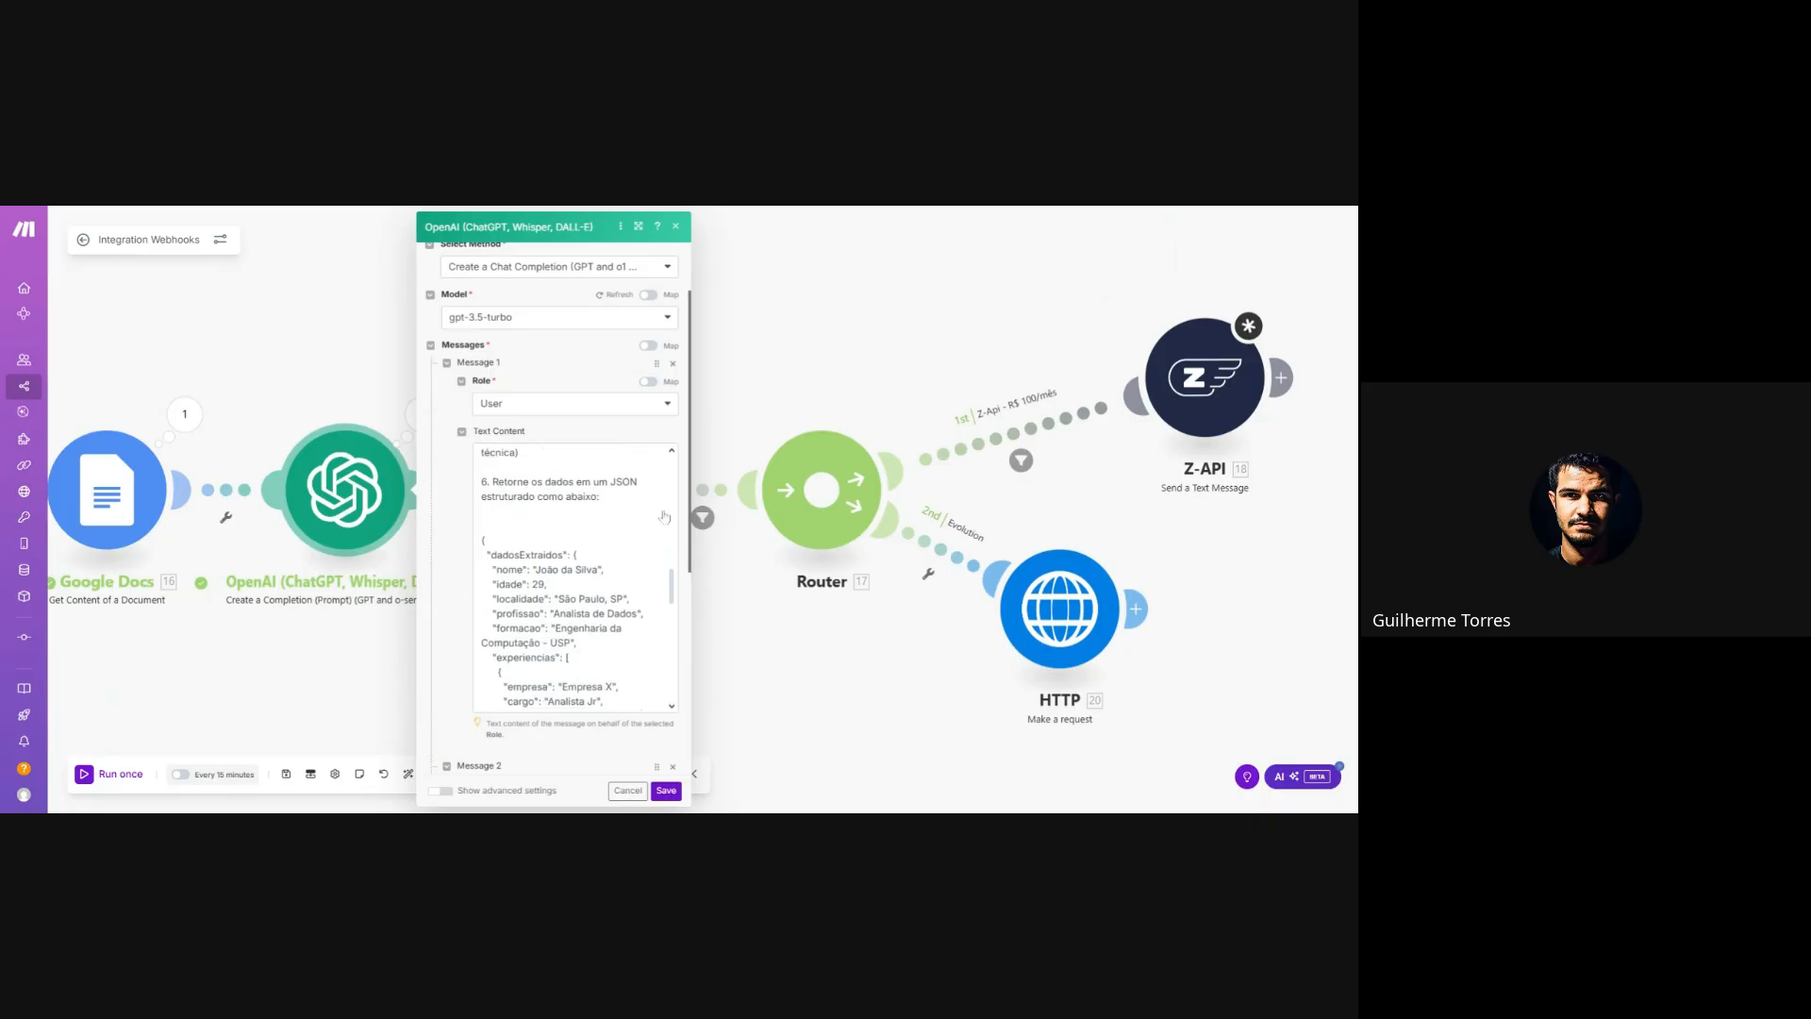
# - Highlight the resumoPerfil and justificativa examples in the prompt's JSON, and close the OpenAI module without saving
pyautogui.click(549, 583)
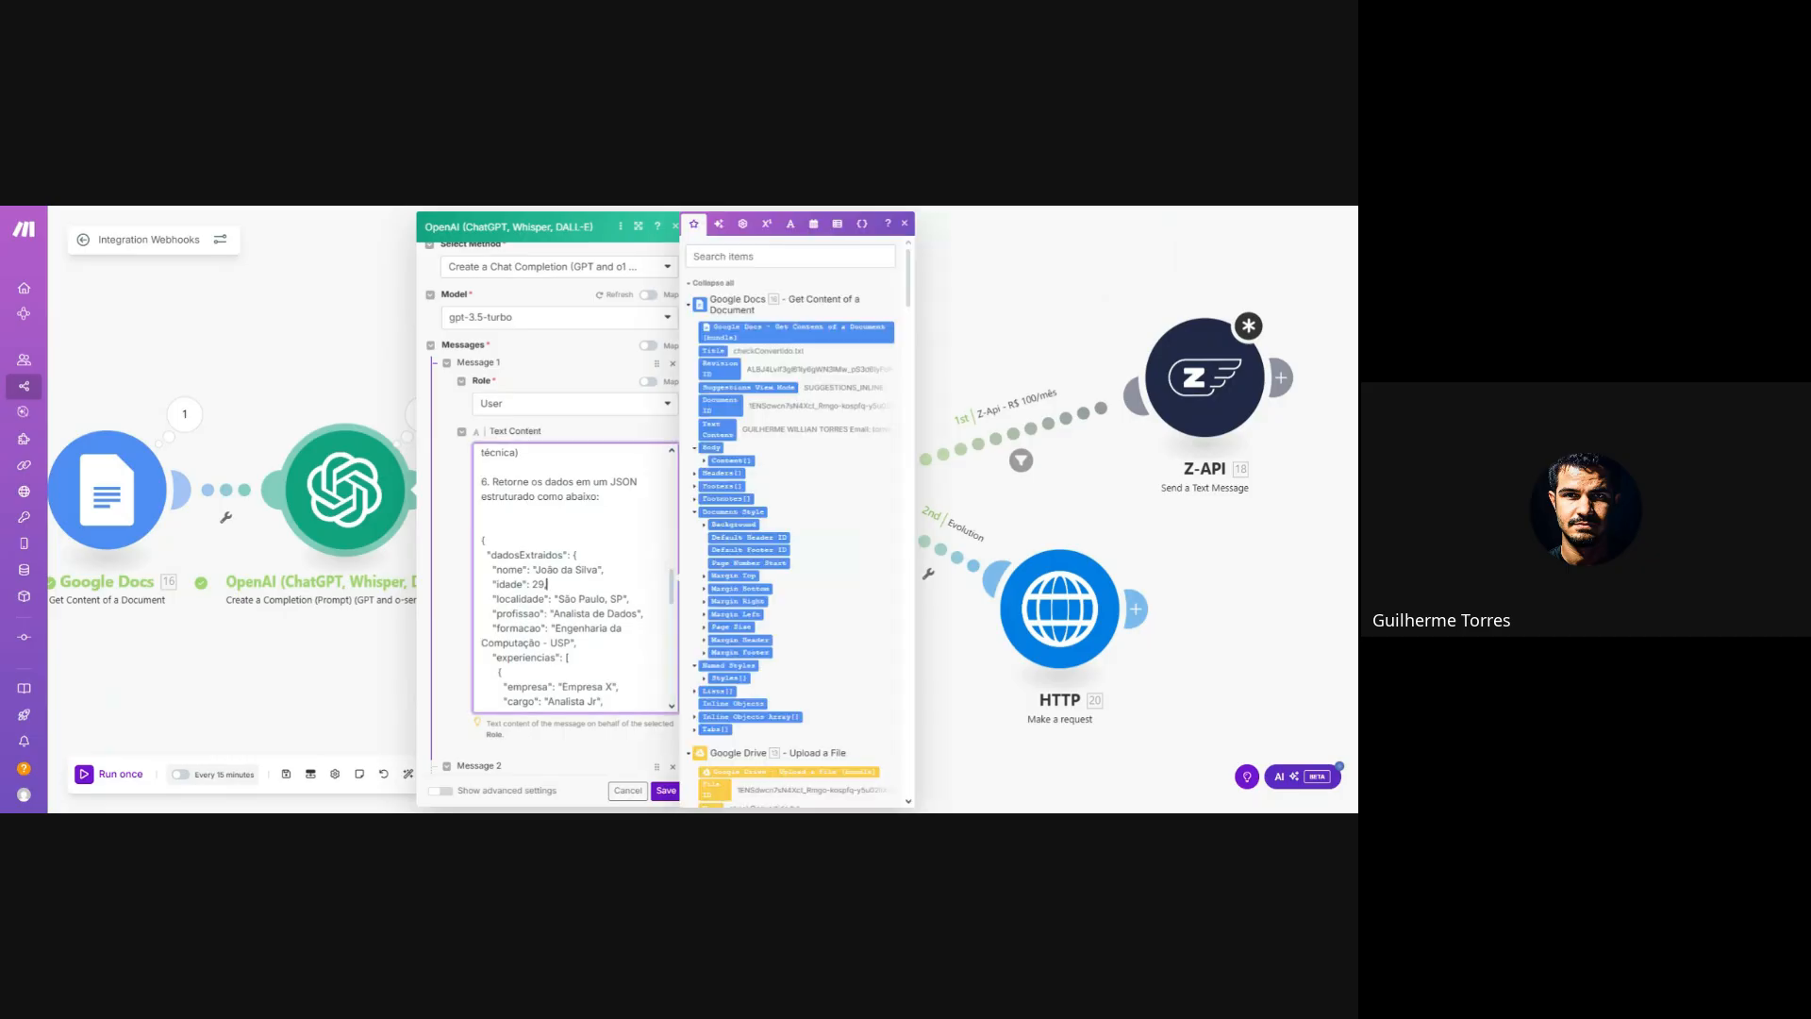
pyautogui.scroll(-3, 549, 583)
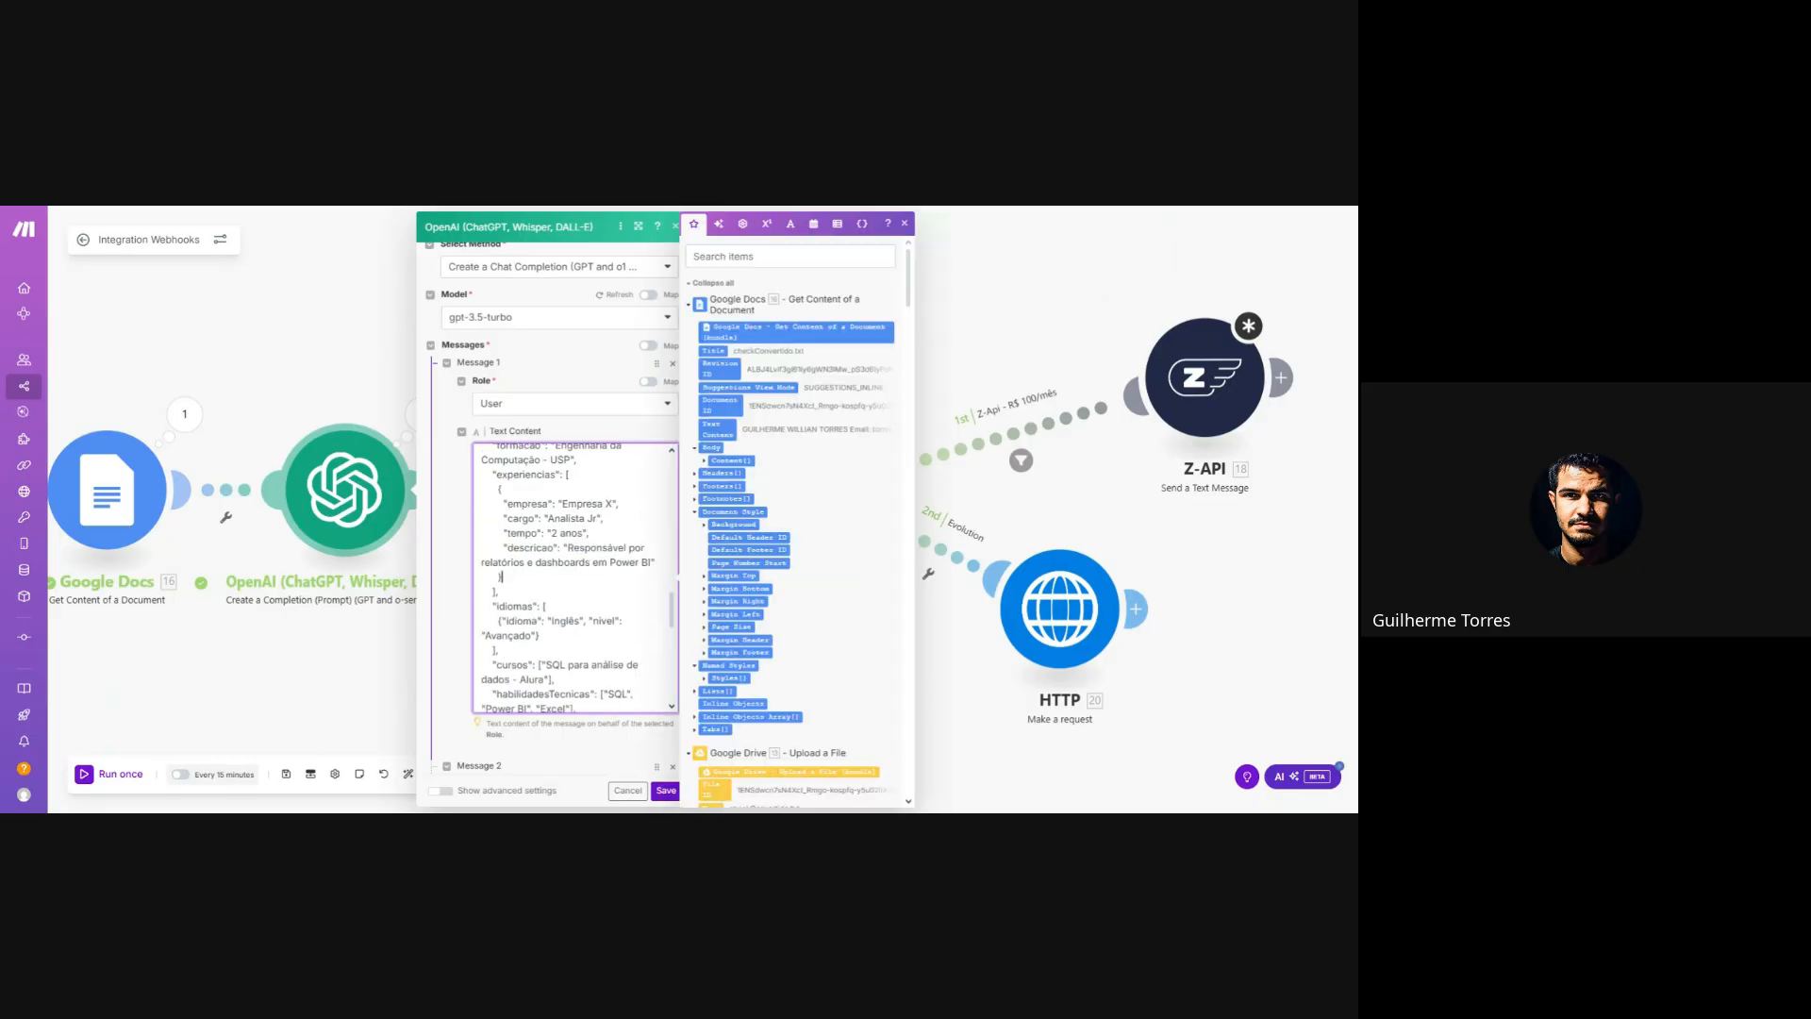
pyautogui.scroll(-3, 574, 577)
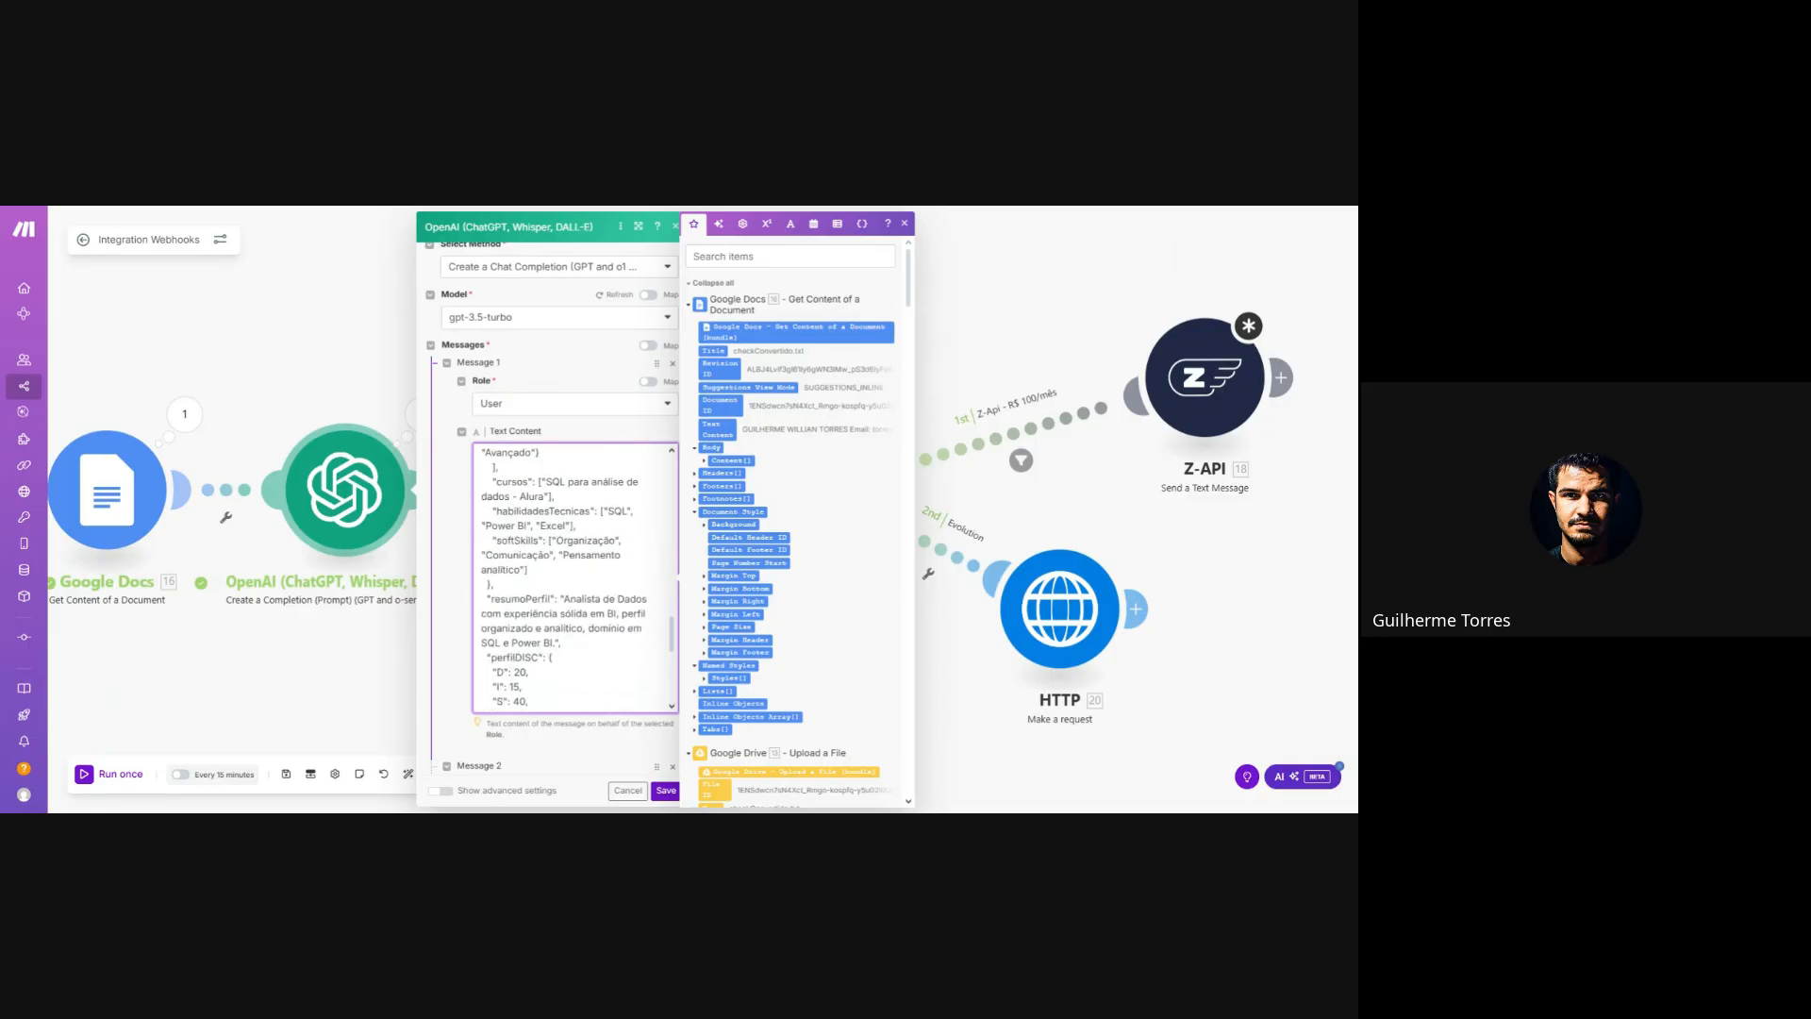
pyautogui.moveTo(561, 642); pyautogui.dragTo(563, 599)
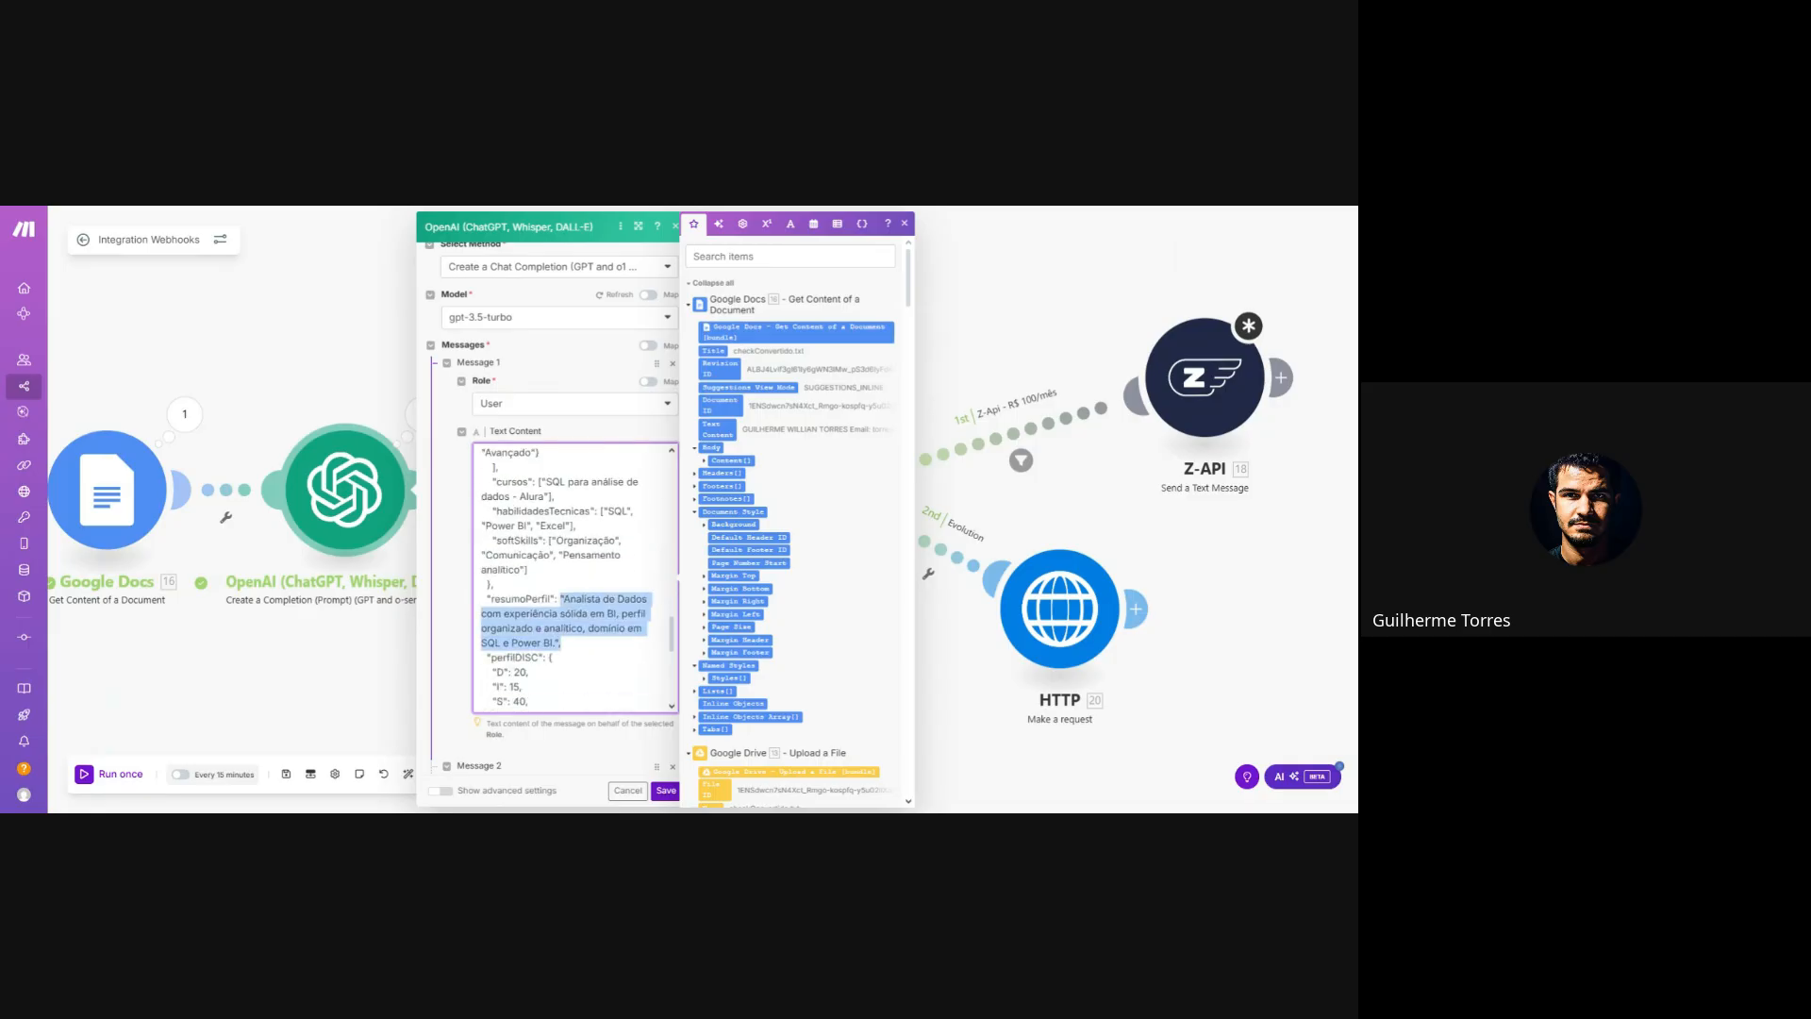
pyautogui.scroll(-2, 563, 599)
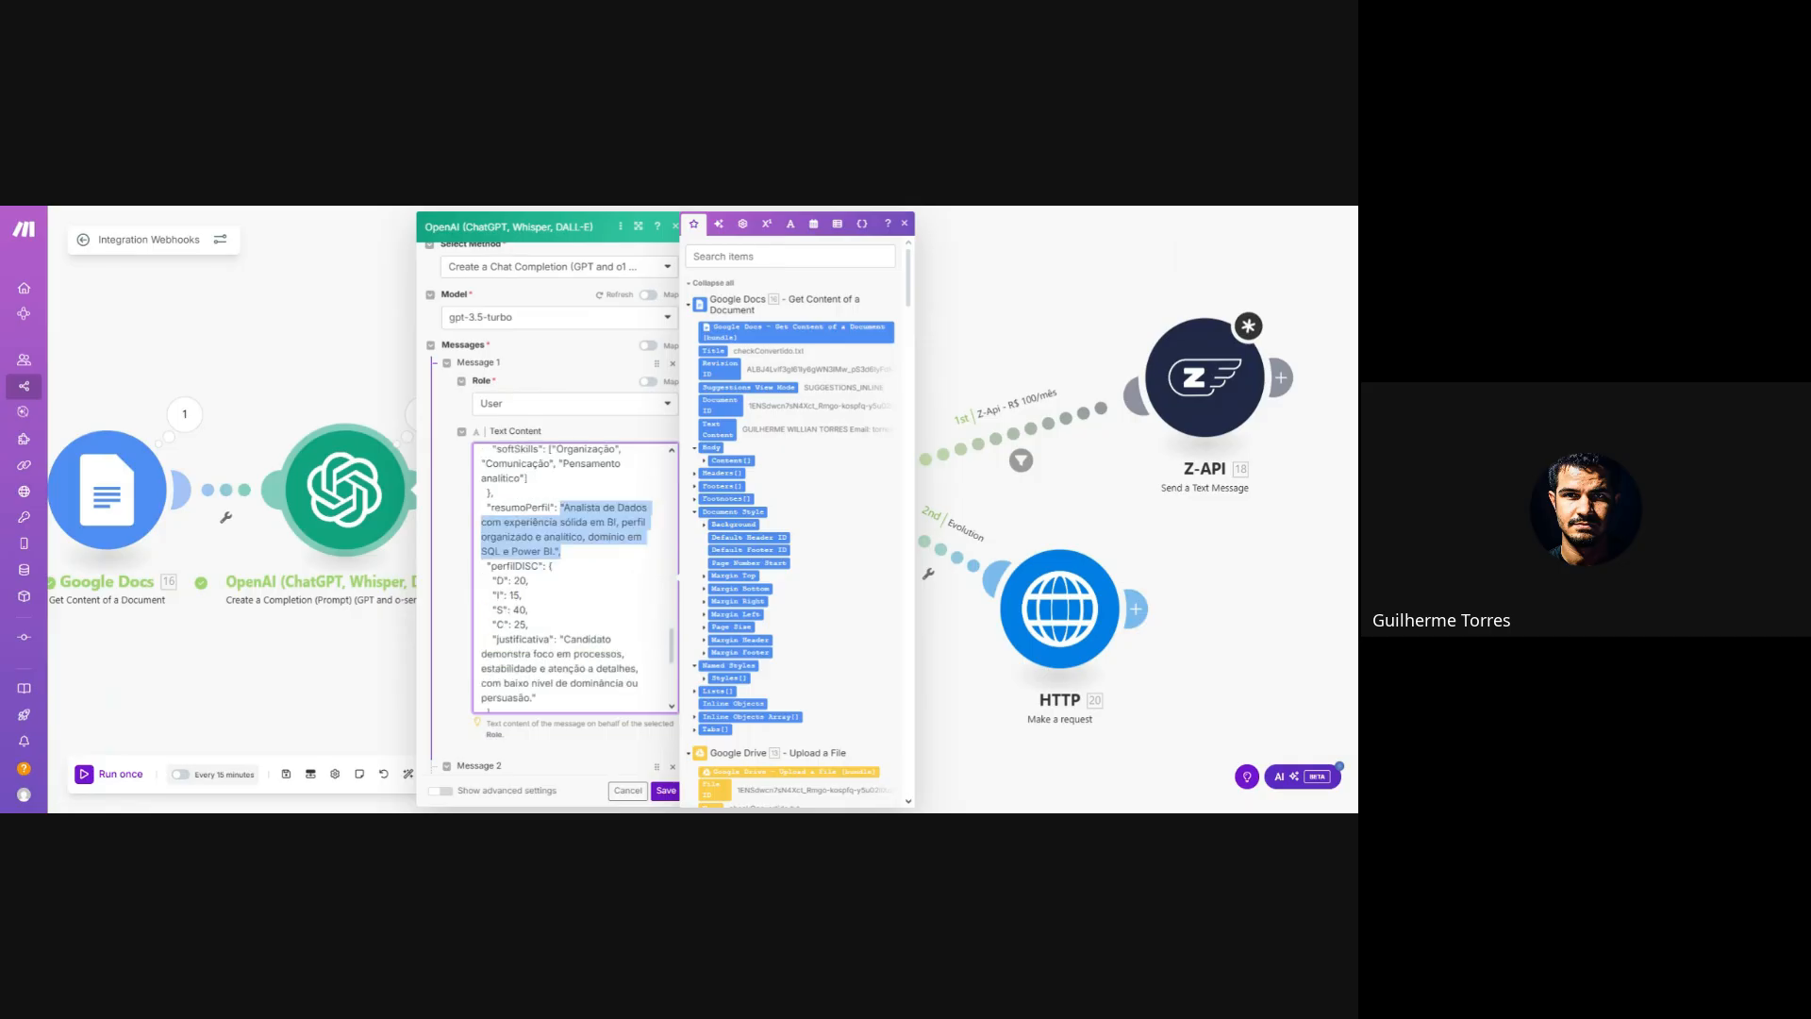
pyautogui.moveTo(536, 698); pyautogui.dragTo(492, 640)
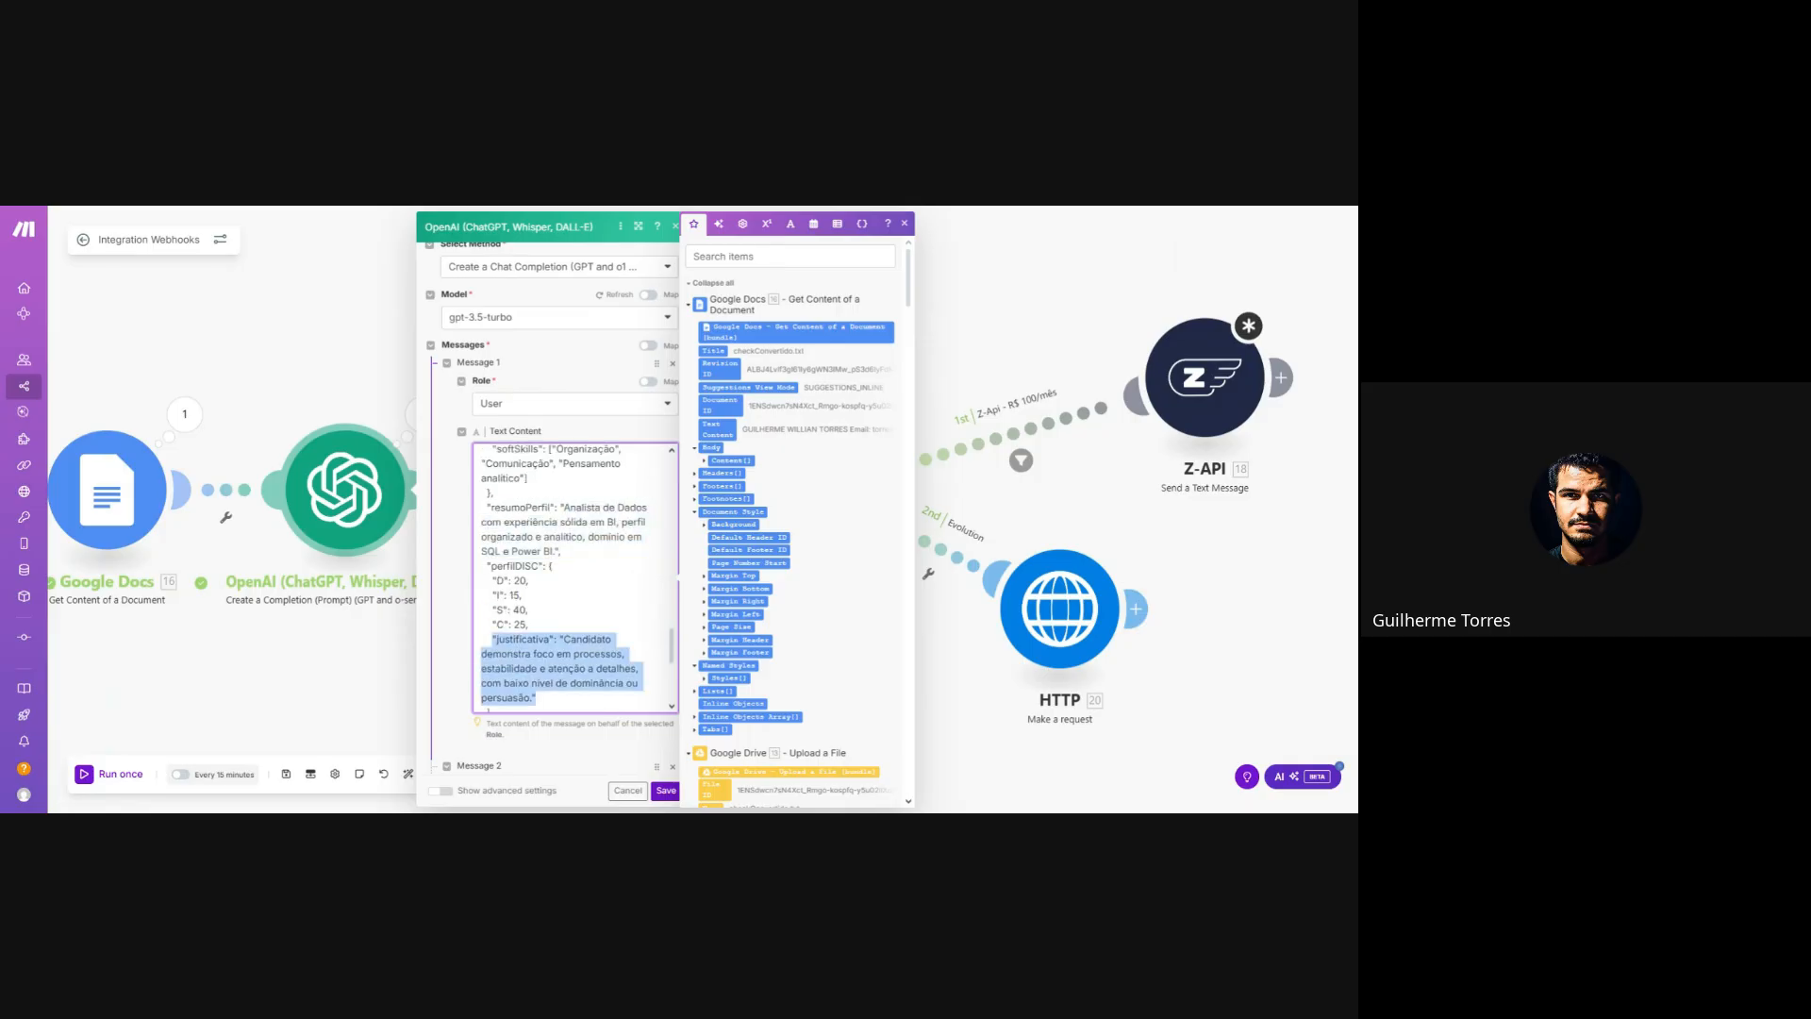
pyautogui.click(544, 696)
pyautogui.click(629, 792)
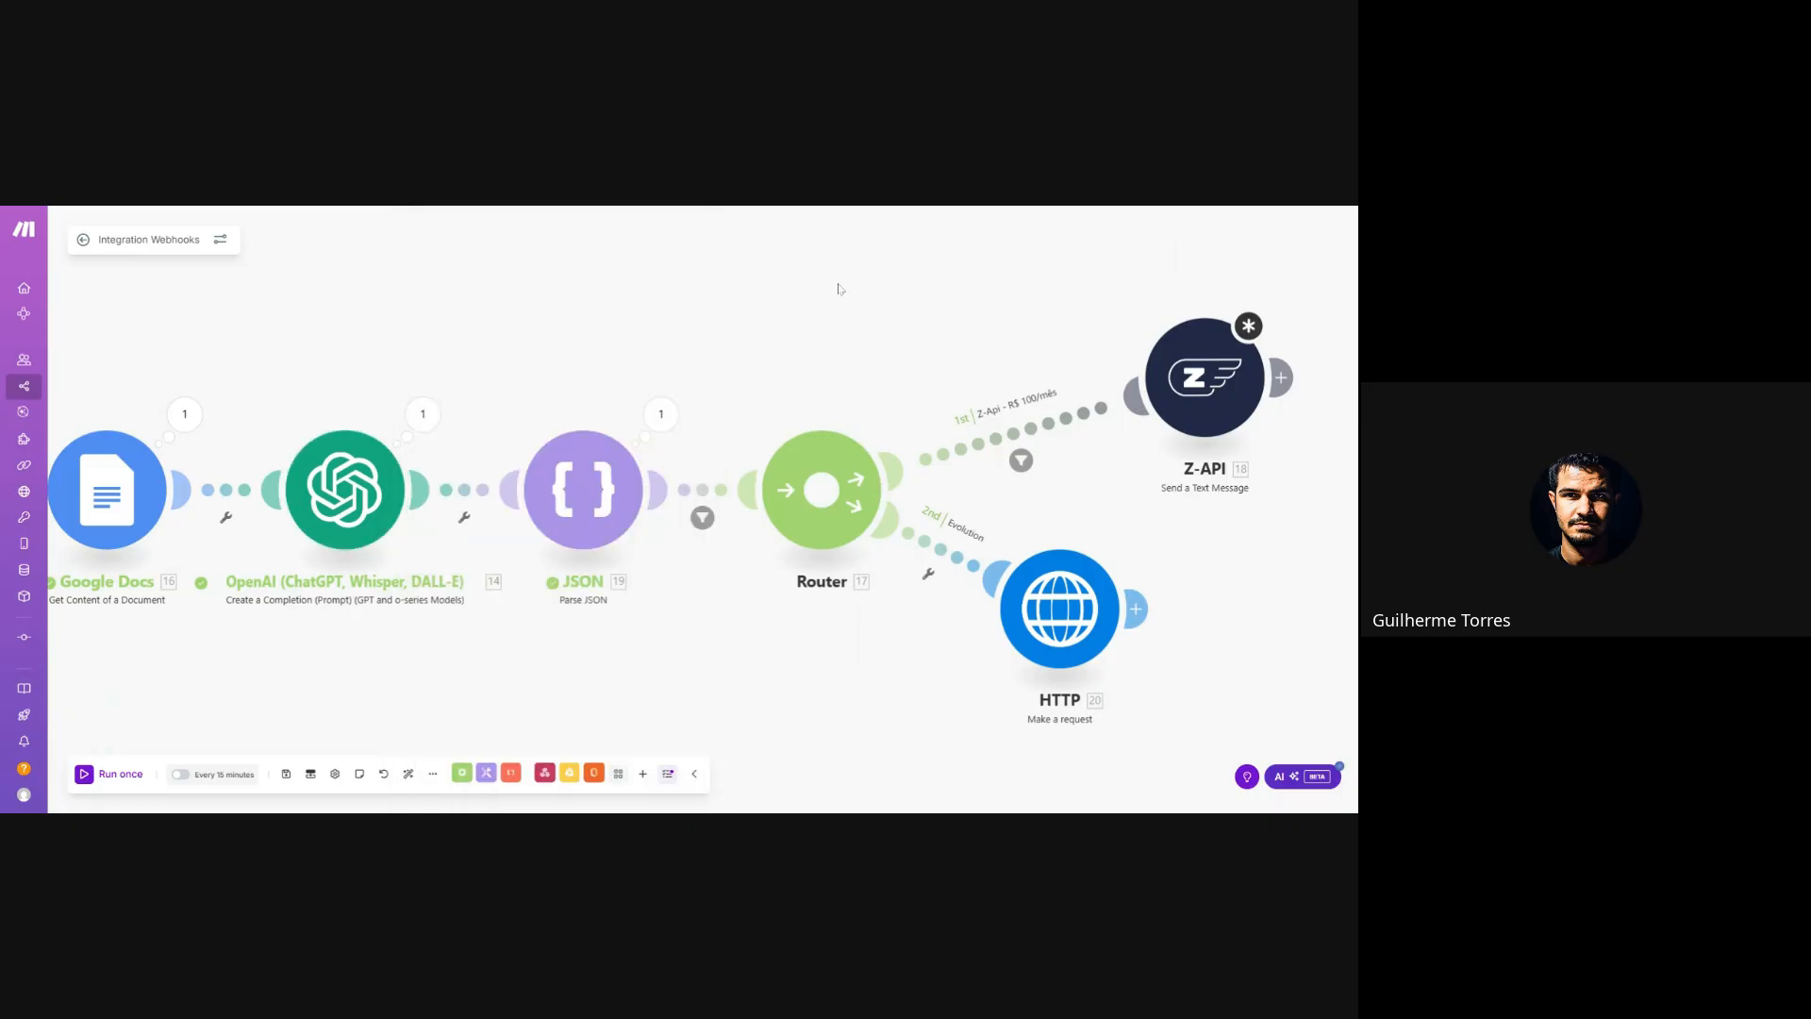
# - Open the Z-API module on the router's first route to examine its message mappings, and close its settings
pyautogui.moveTo(838, 288); pyautogui.dragTo(639, 294)
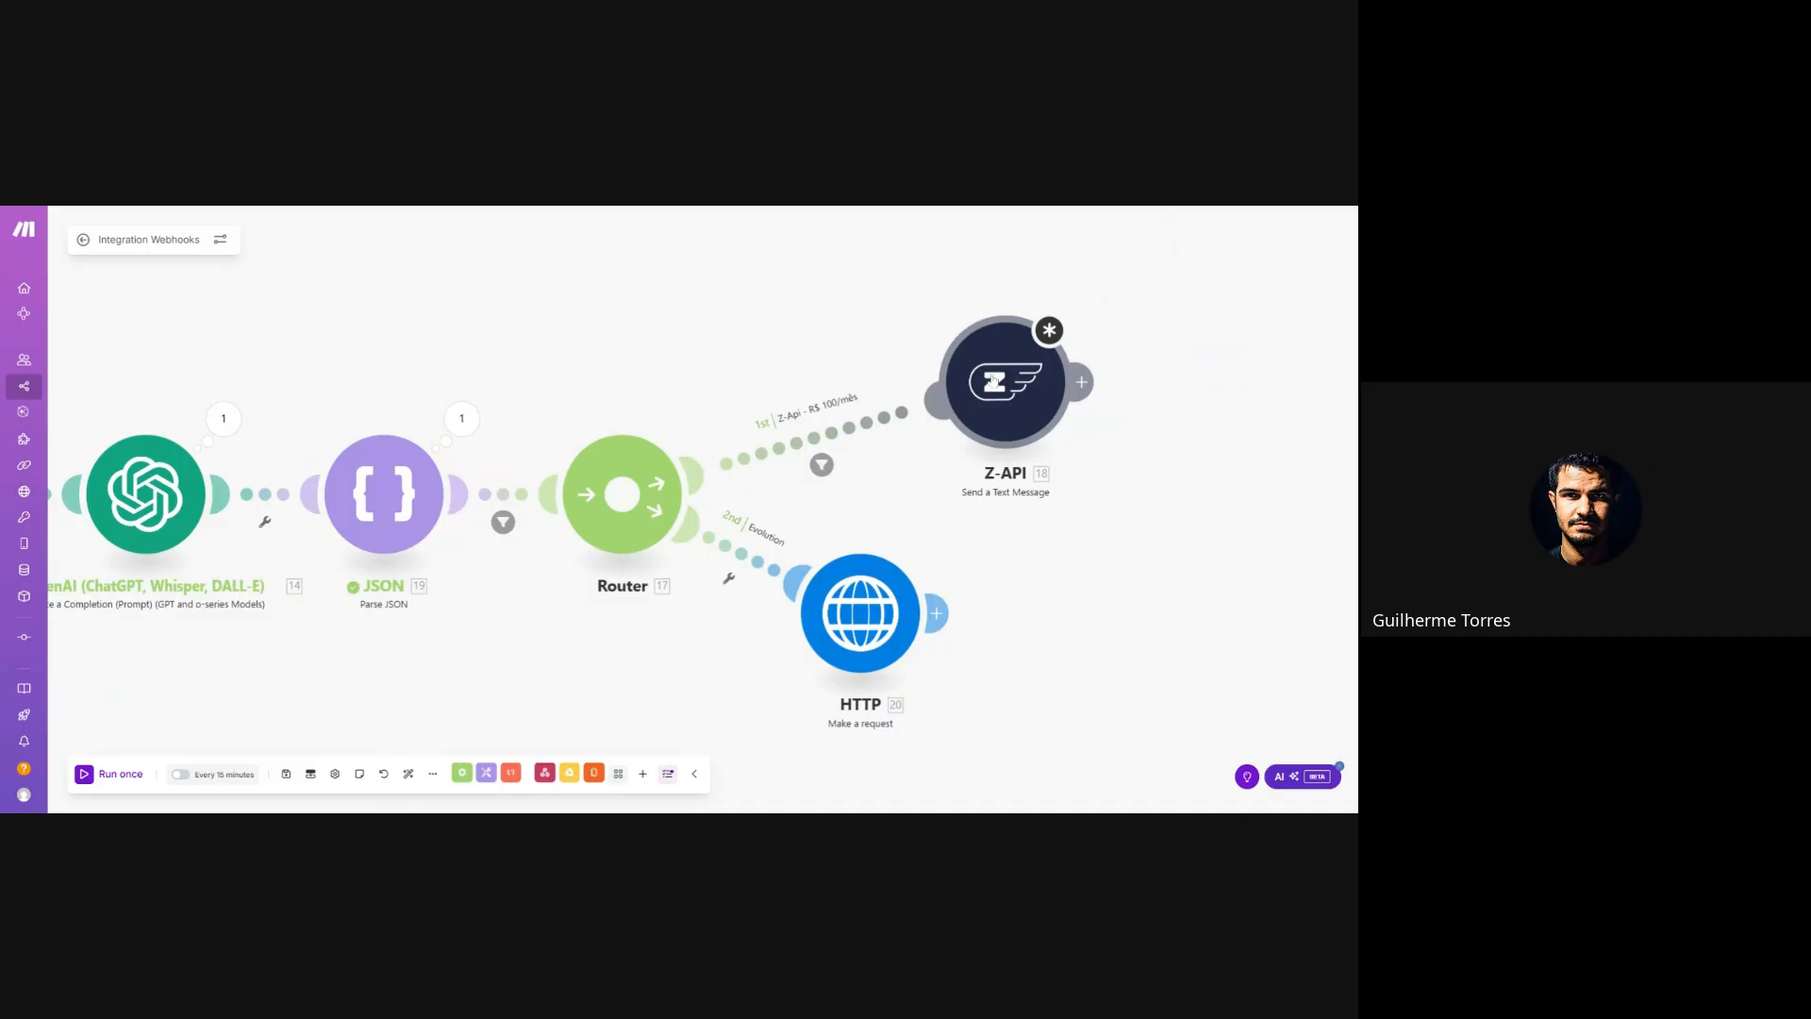
pyautogui.click(995, 380)
pyautogui.scroll(-1, 1216, 651)
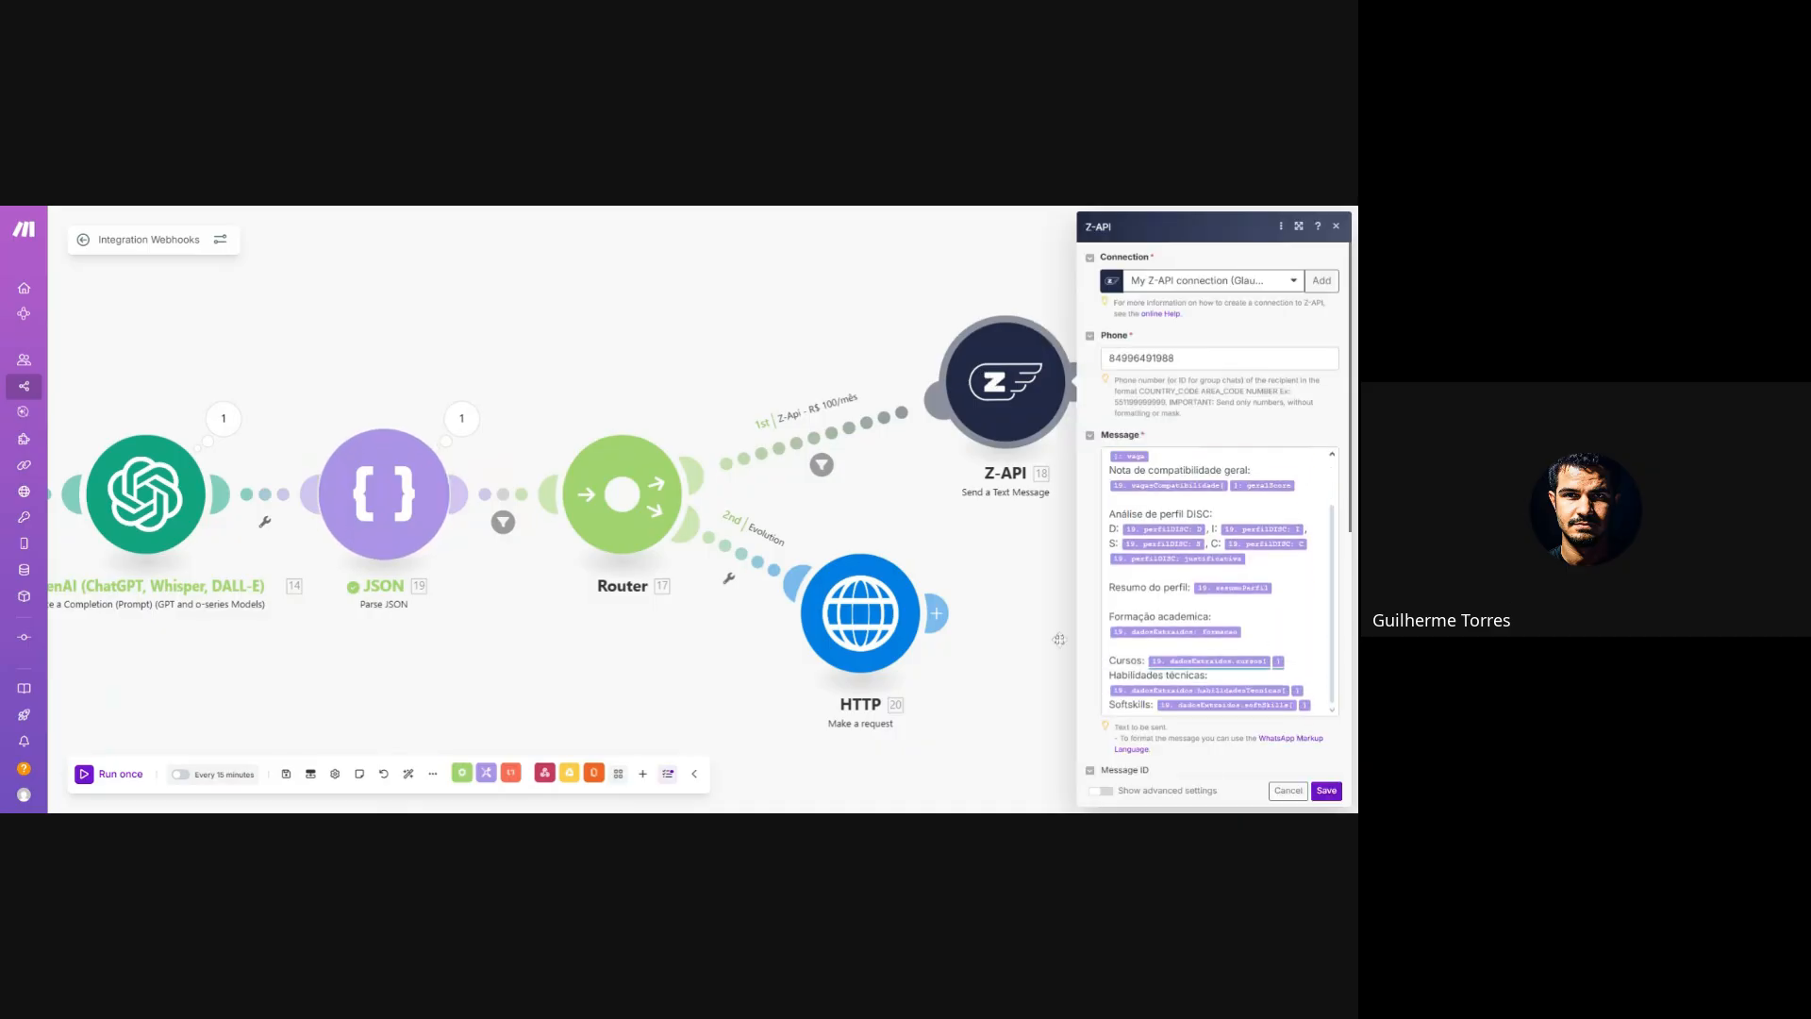
pyautogui.click(946, 535)
# - Open the Evolution route's HTTP module and highlight the instance ID in its URL and the API key header value, down to the request content
pyautogui.click(854, 618)
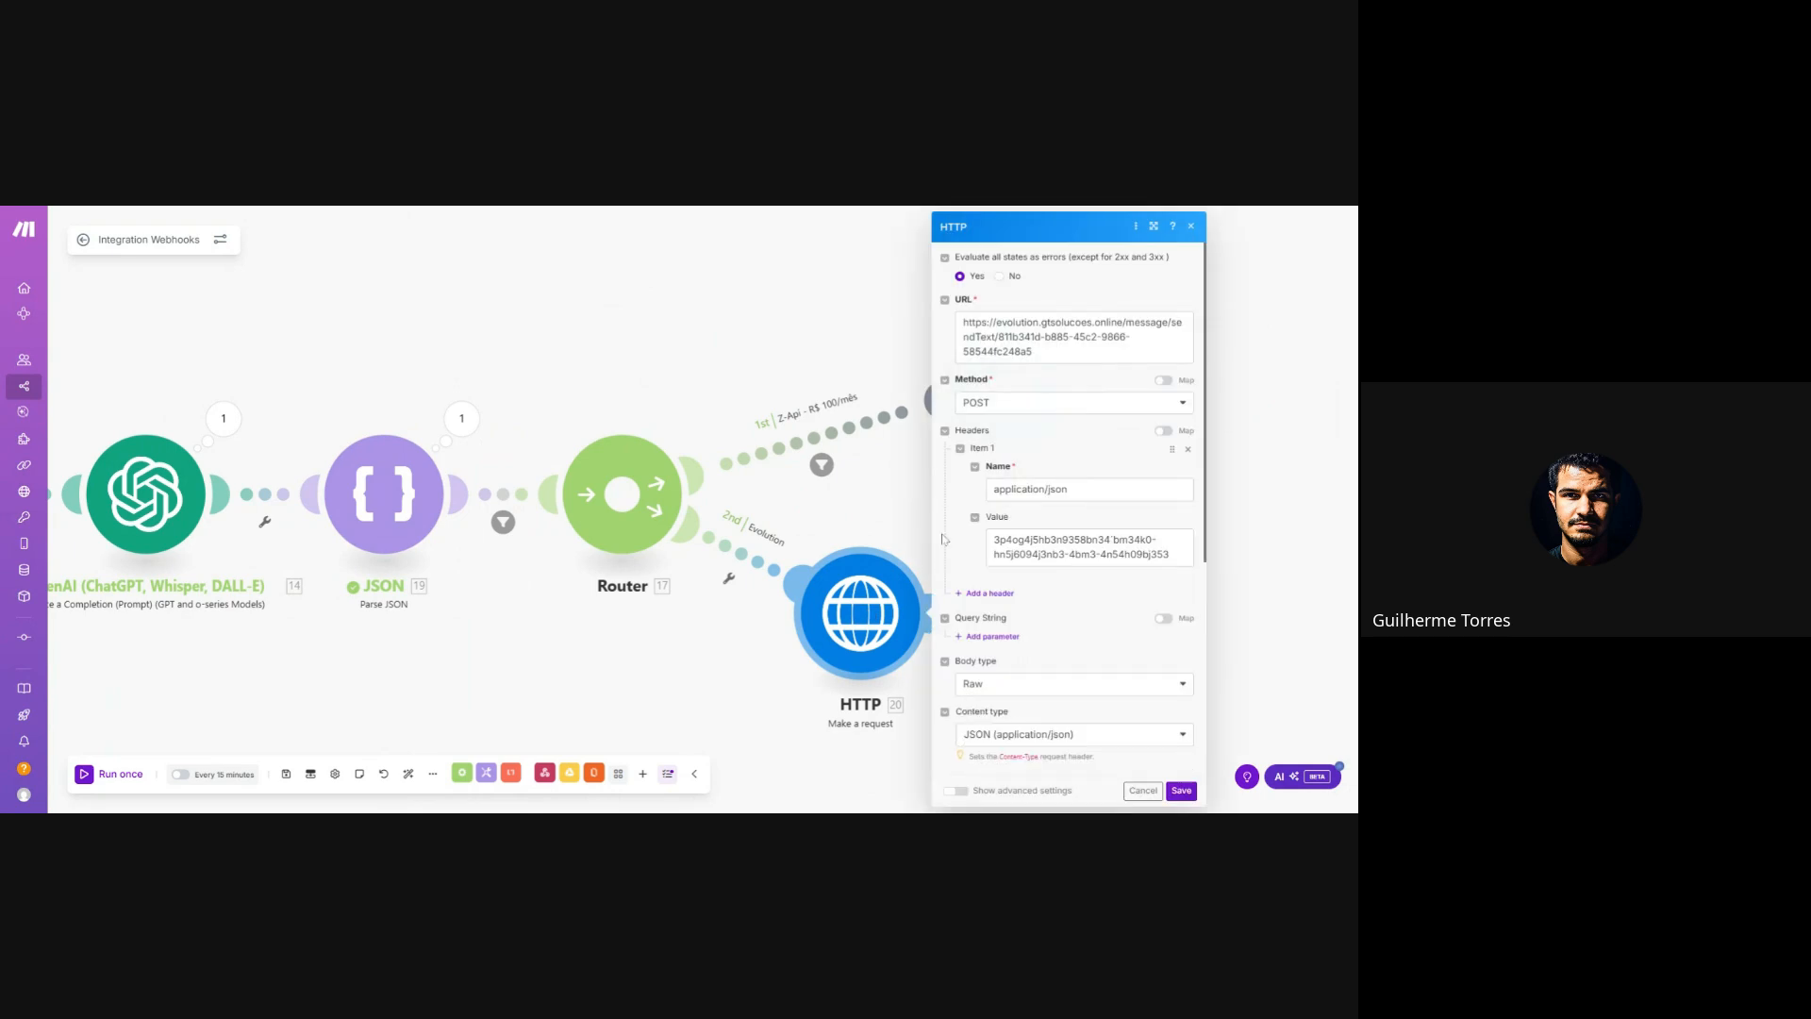
pyautogui.moveTo(1045, 353); pyautogui.dragTo(999, 338)
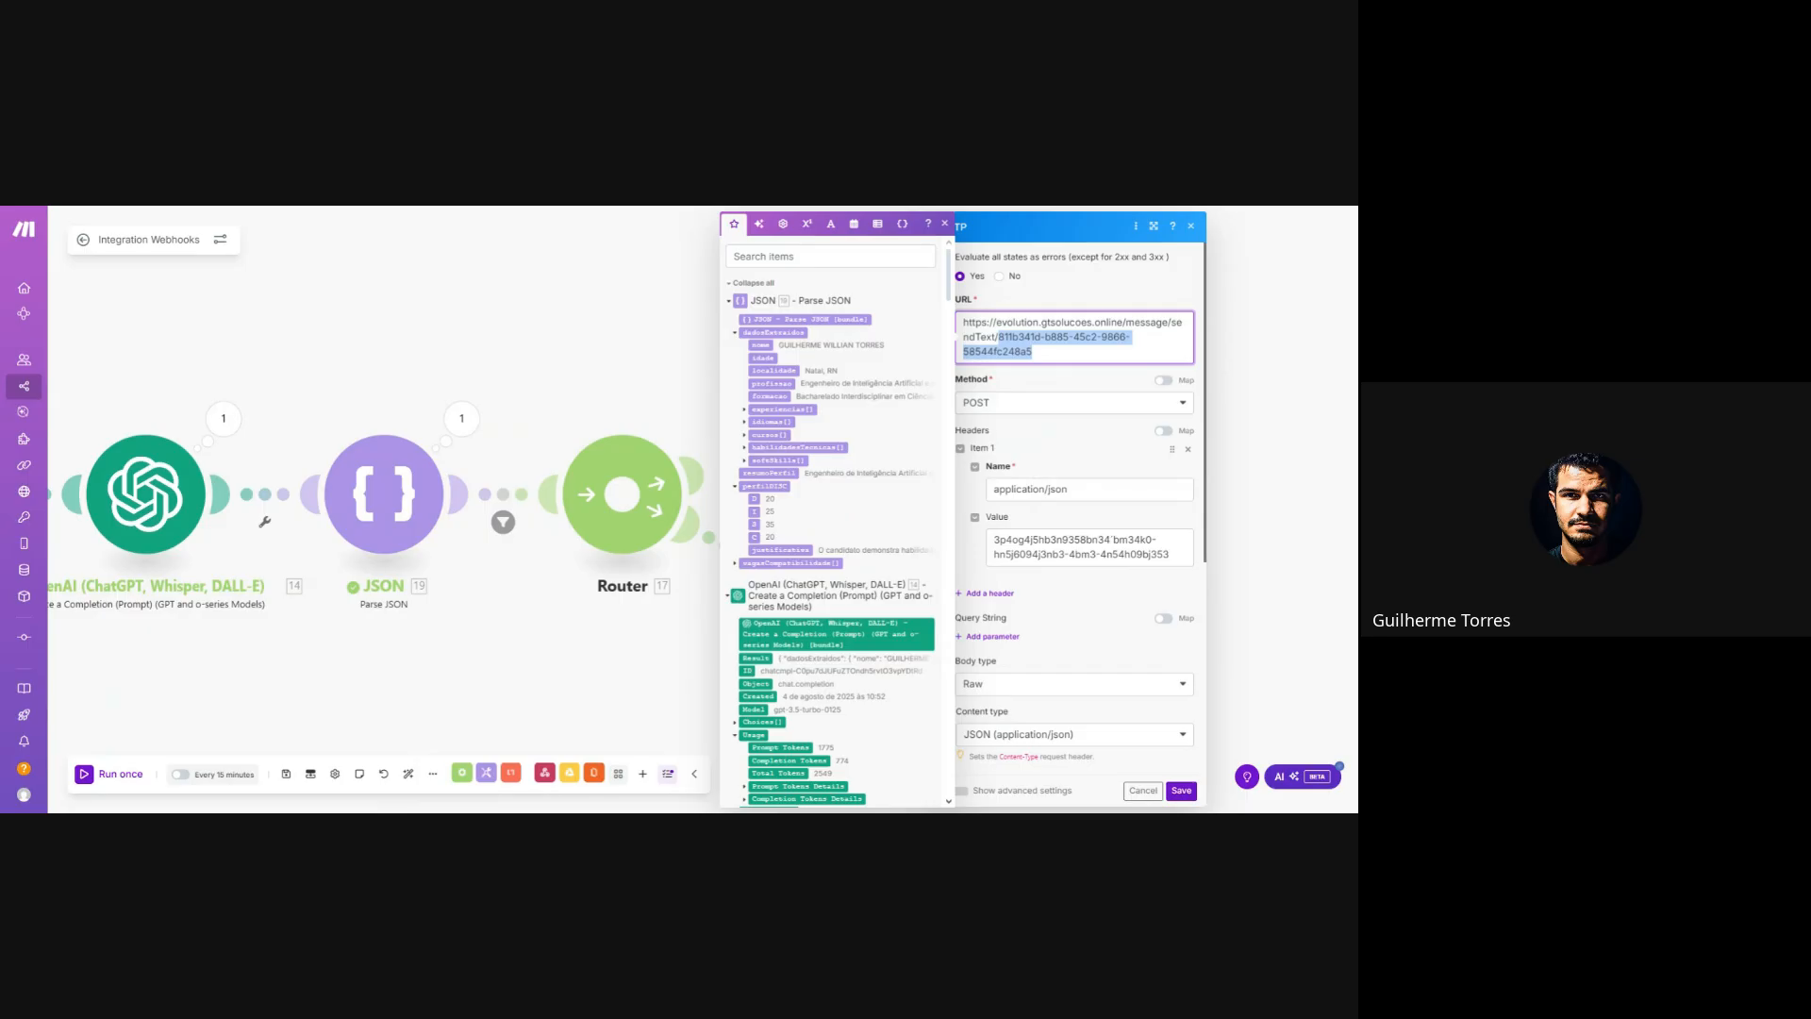
pyautogui.moveTo(1170, 556); pyautogui.dragTo(992, 539)
pyautogui.click(1096, 603)
pyautogui.scroll(-5, 1096, 603)
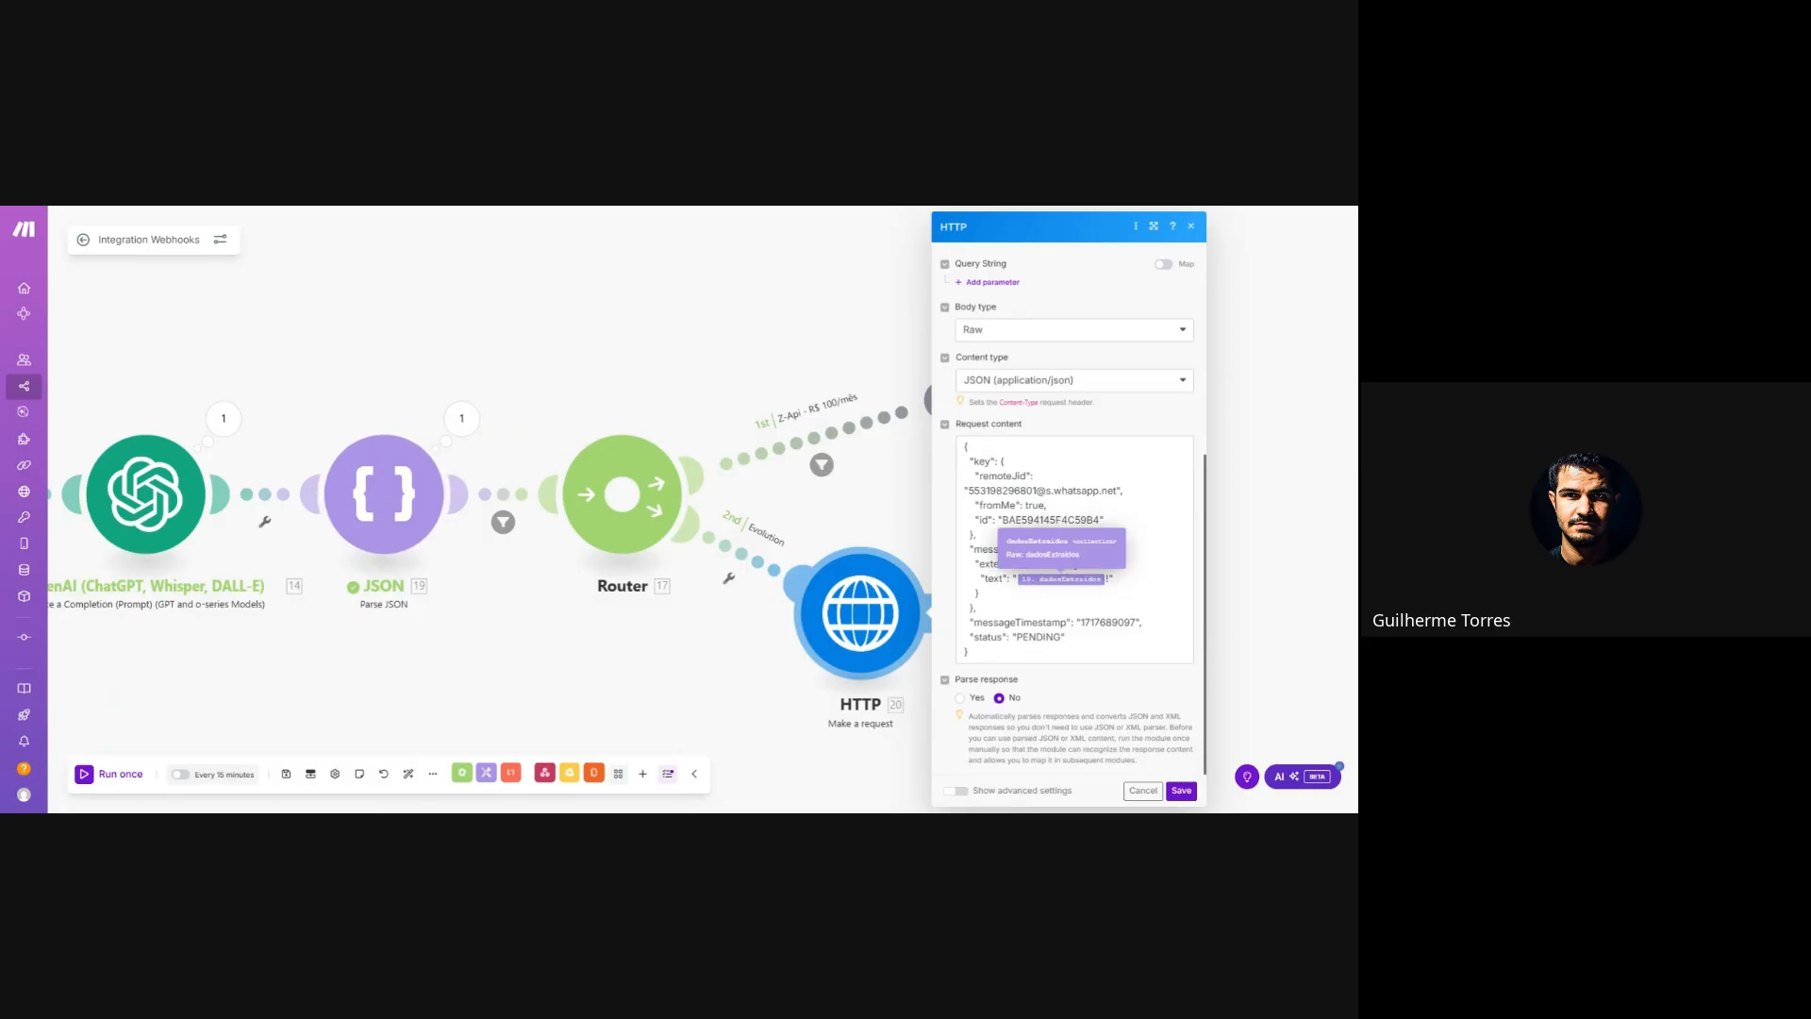
# - Reopen the Z-API module and review its message template from "Novo candidato compatível!" onward for comparison with the HTTP request
pyautogui.moveTo(844, 337); pyautogui.dragTo(714, 342)
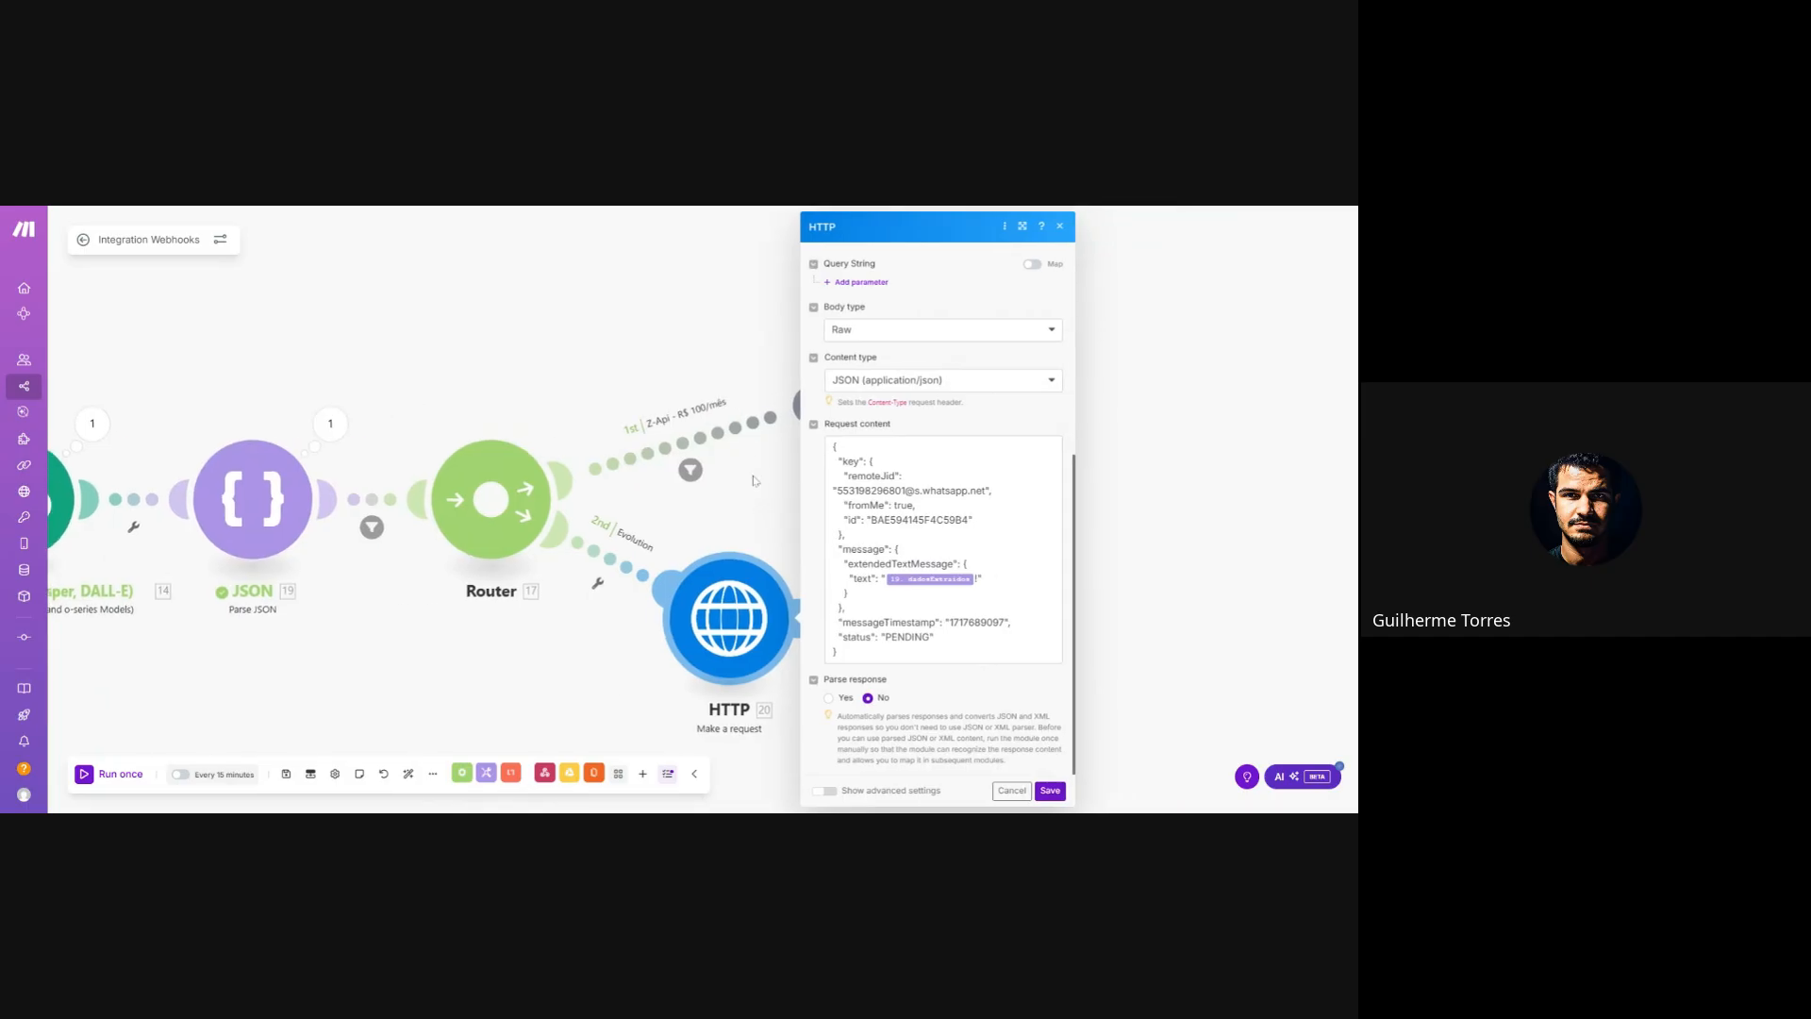
pyautogui.click(712, 343)
pyautogui.click(895, 404)
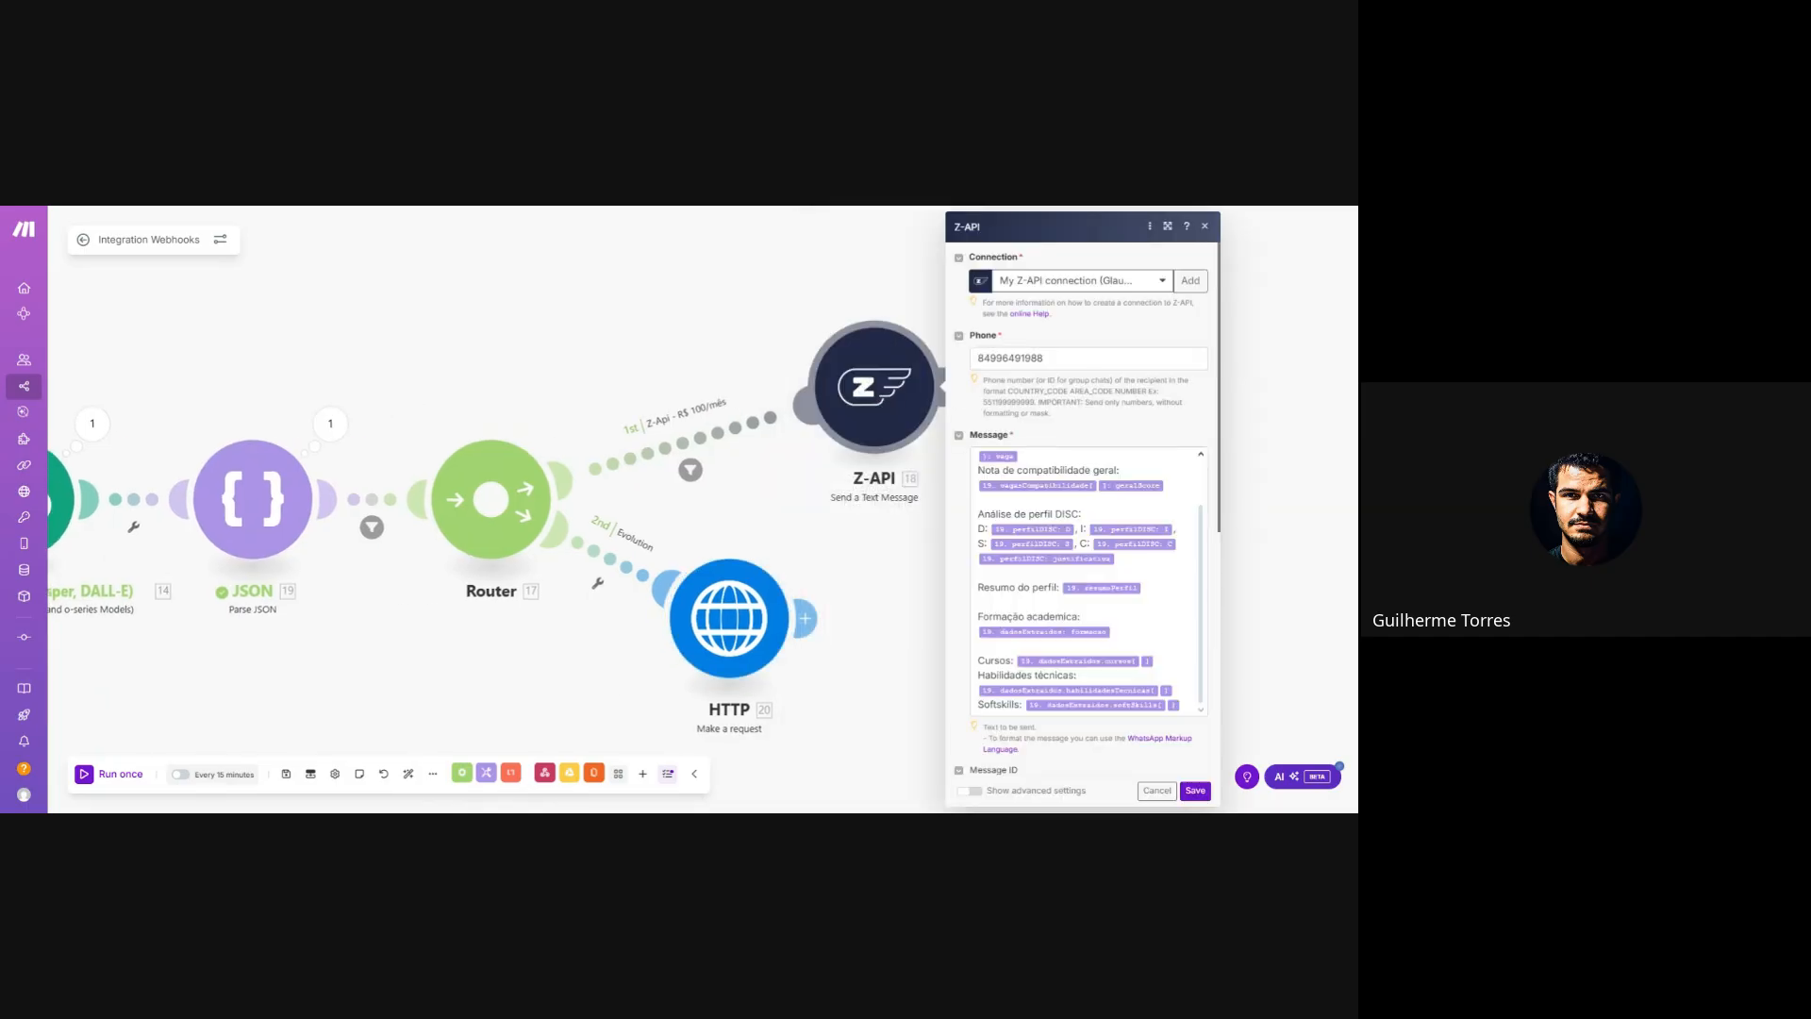
pyautogui.scroll(-5, 1068, 515)
pyautogui.scroll(5, 1067, 515)
pyautogui.click(1089, 575)
pyautogui.scroll(1, 1088, 575)
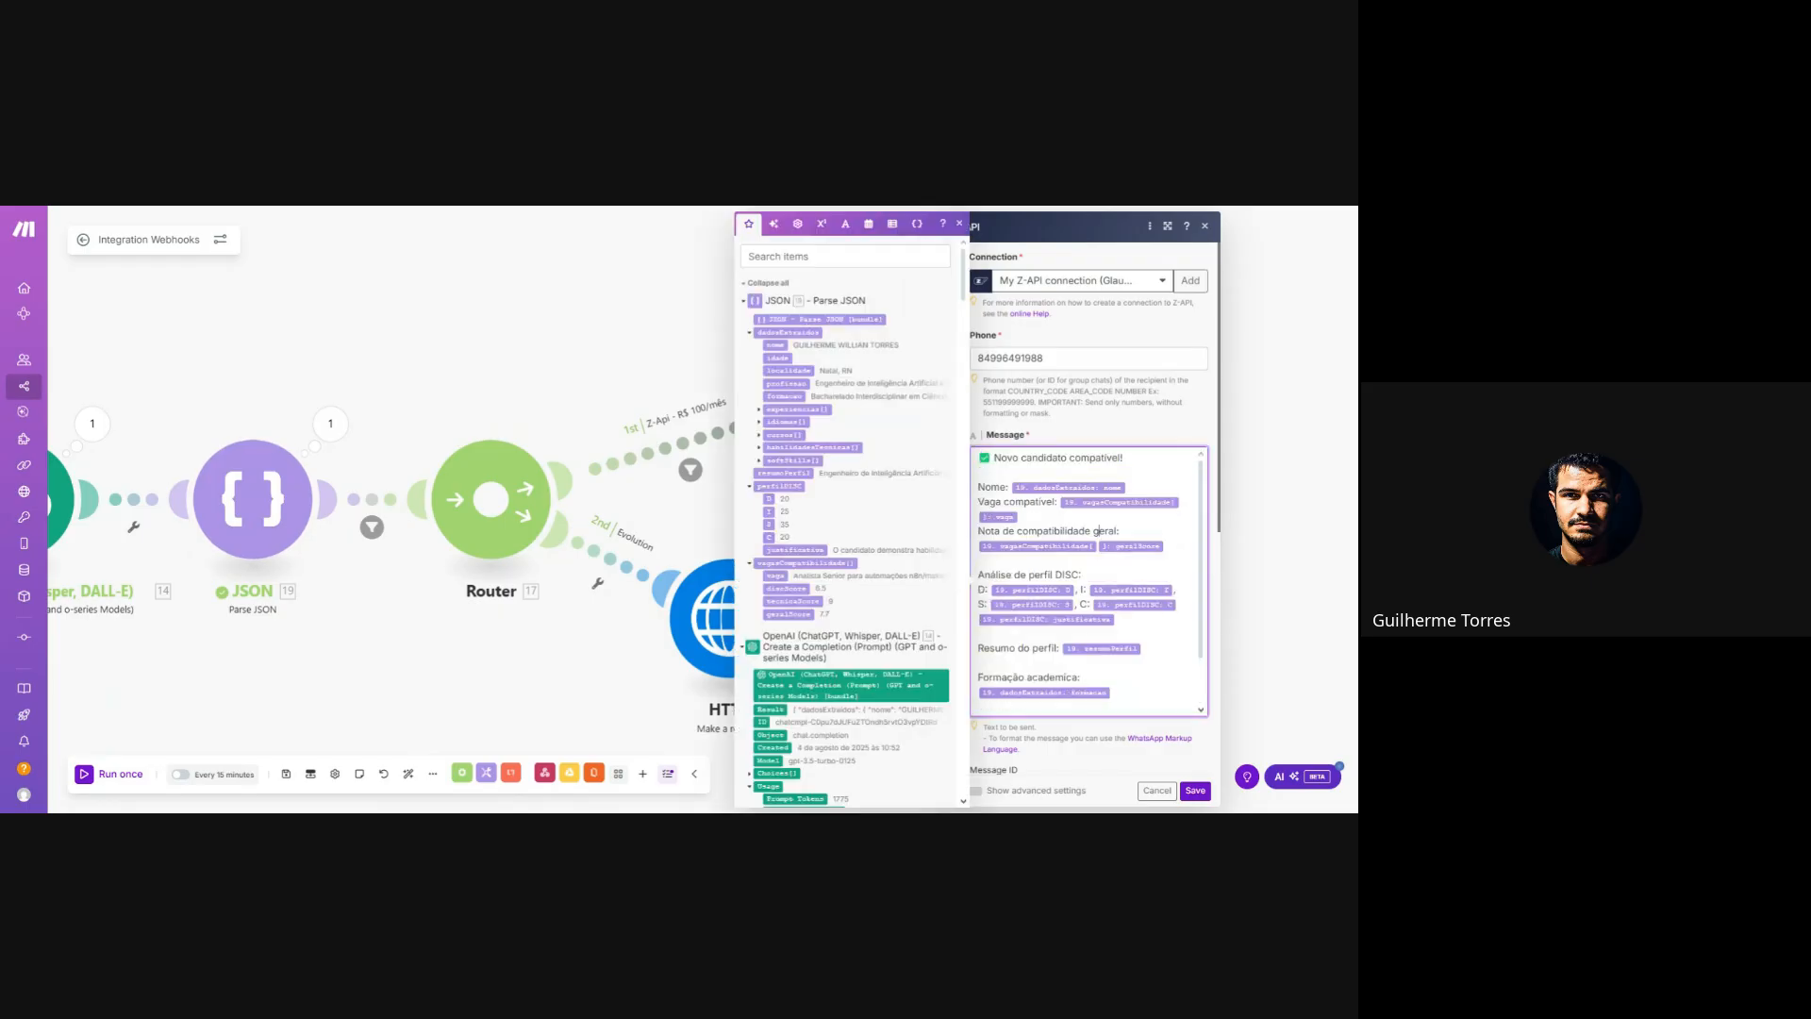
# - Reopen the HTTP module and inspect the dadosExtraidos mapping in the request content's "text" value, and hide the mappable data
pyautogui.click(668, 517)
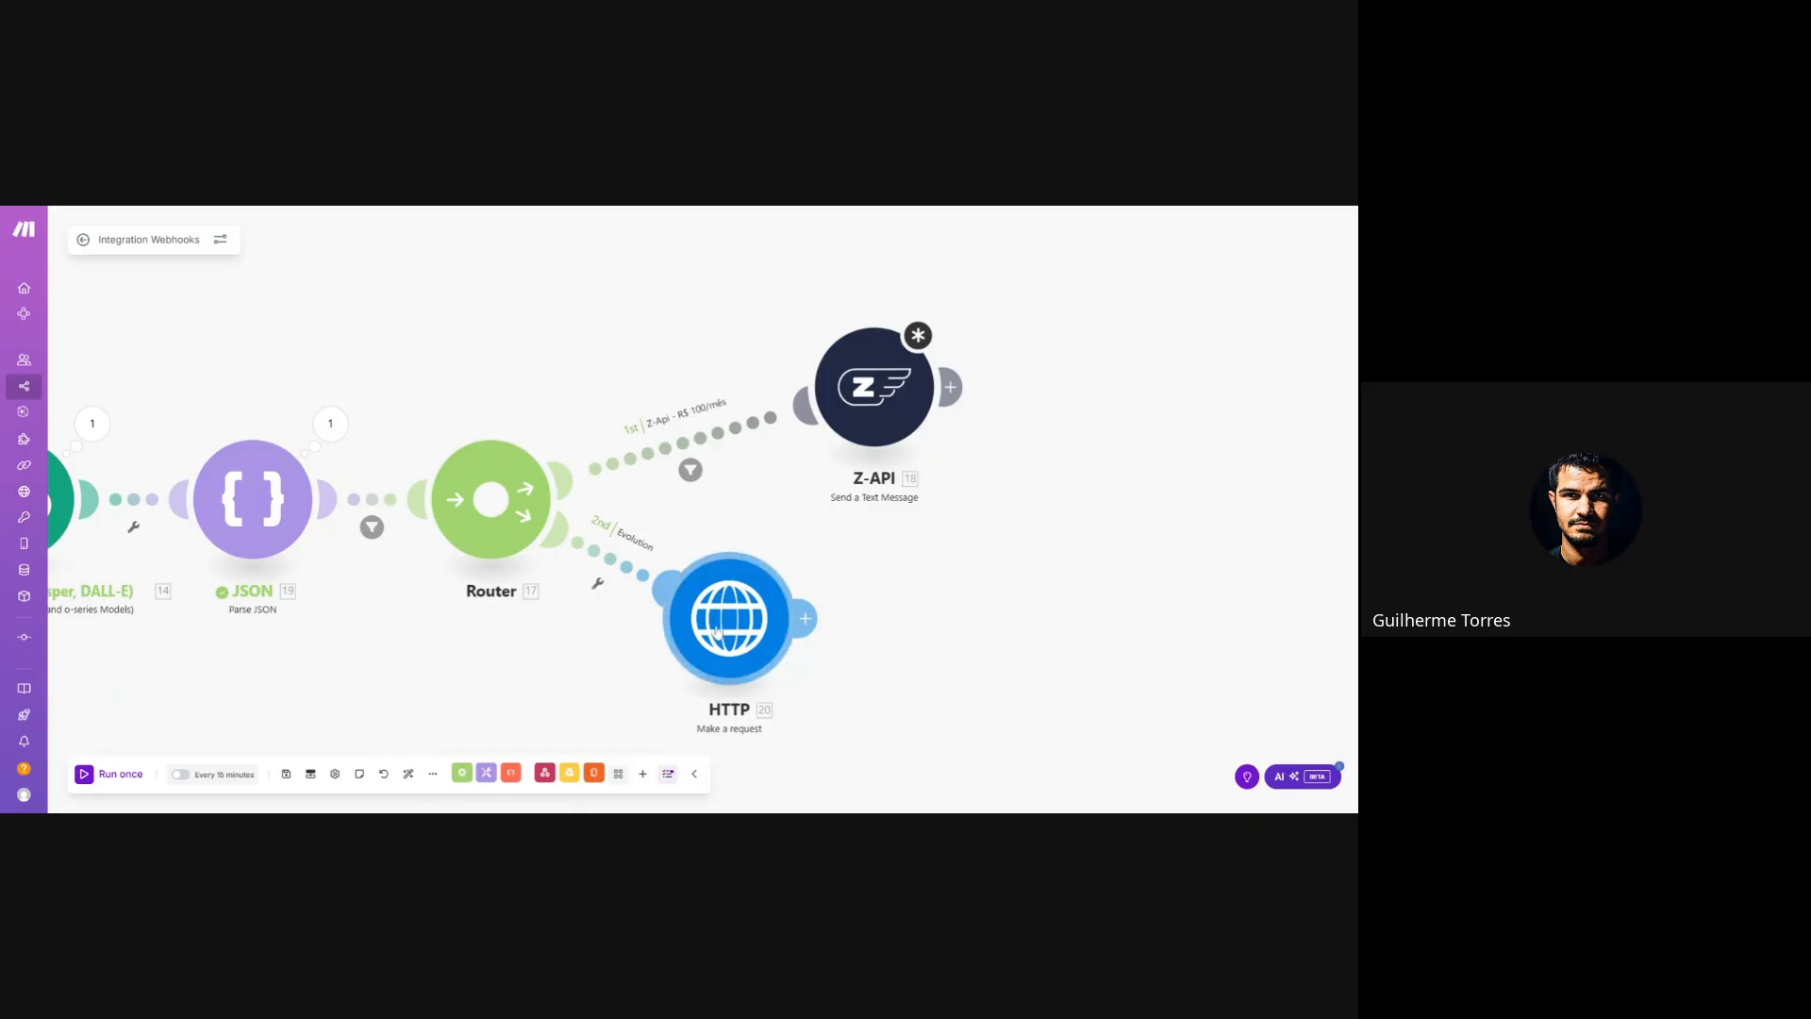
pyautogui.click(716, 632)
pyautogui.scroll(-5, 928, 551)
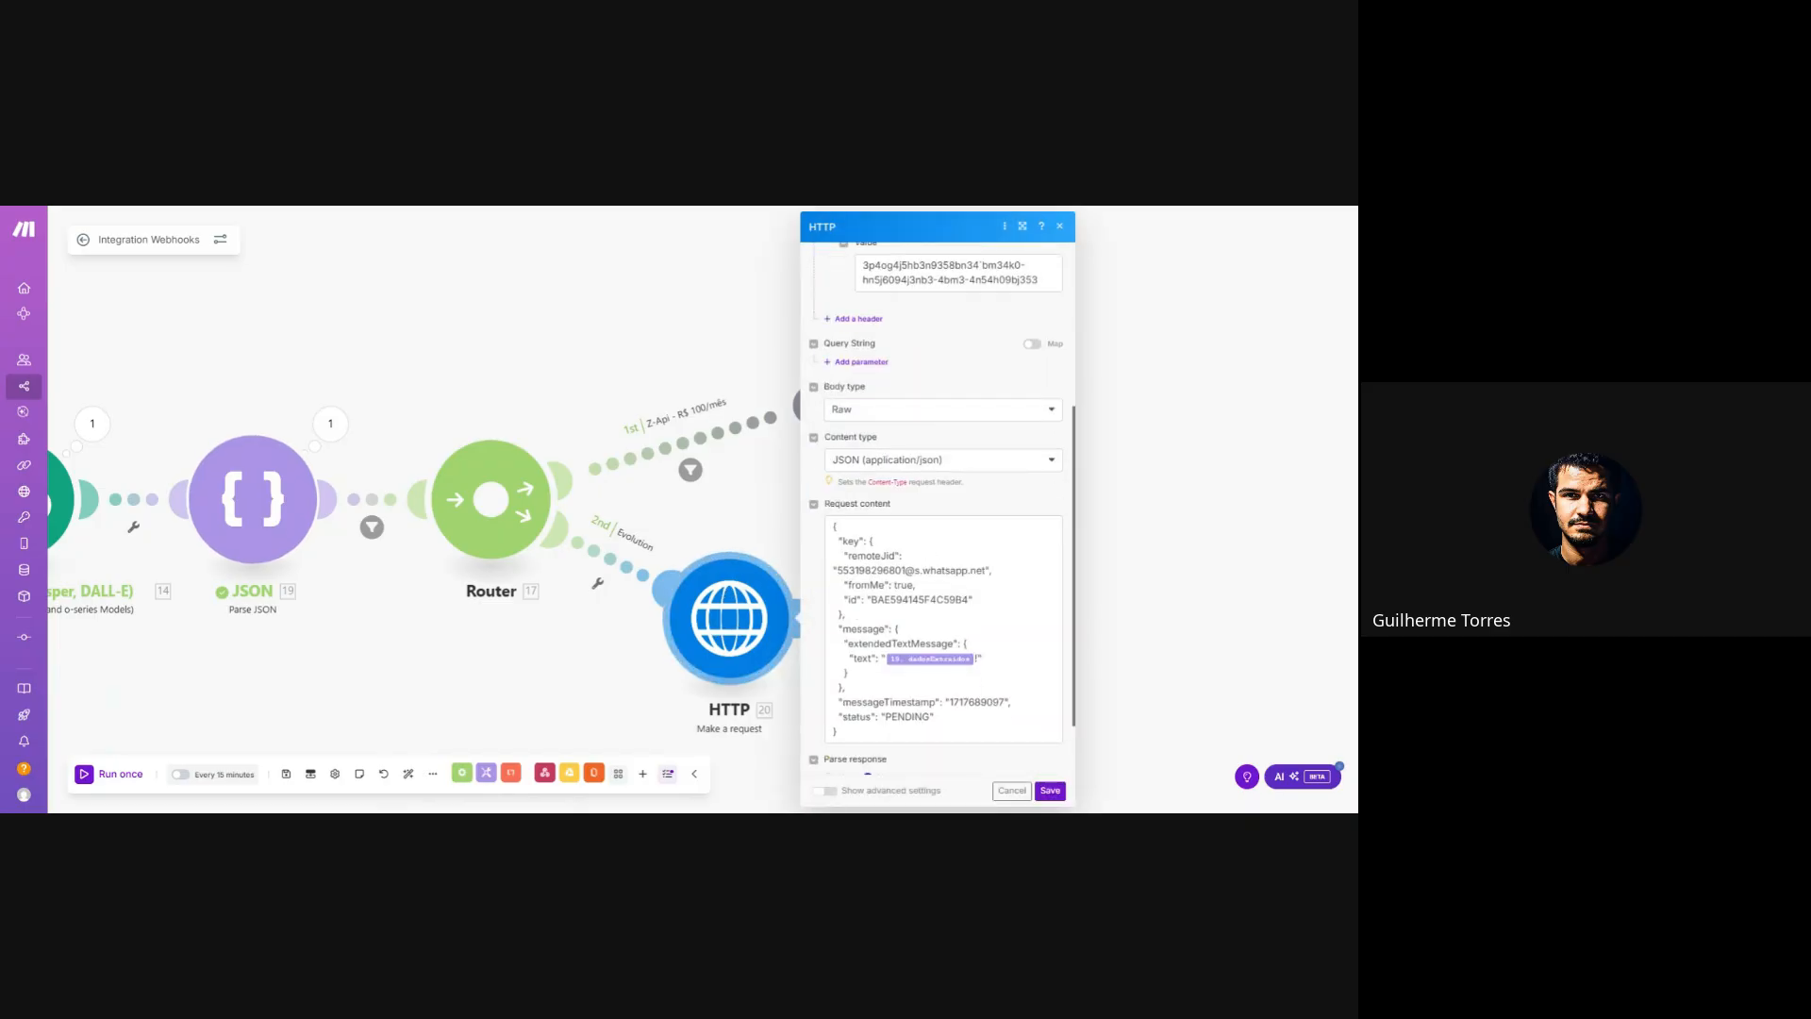
pyautogui.click(977, 659)
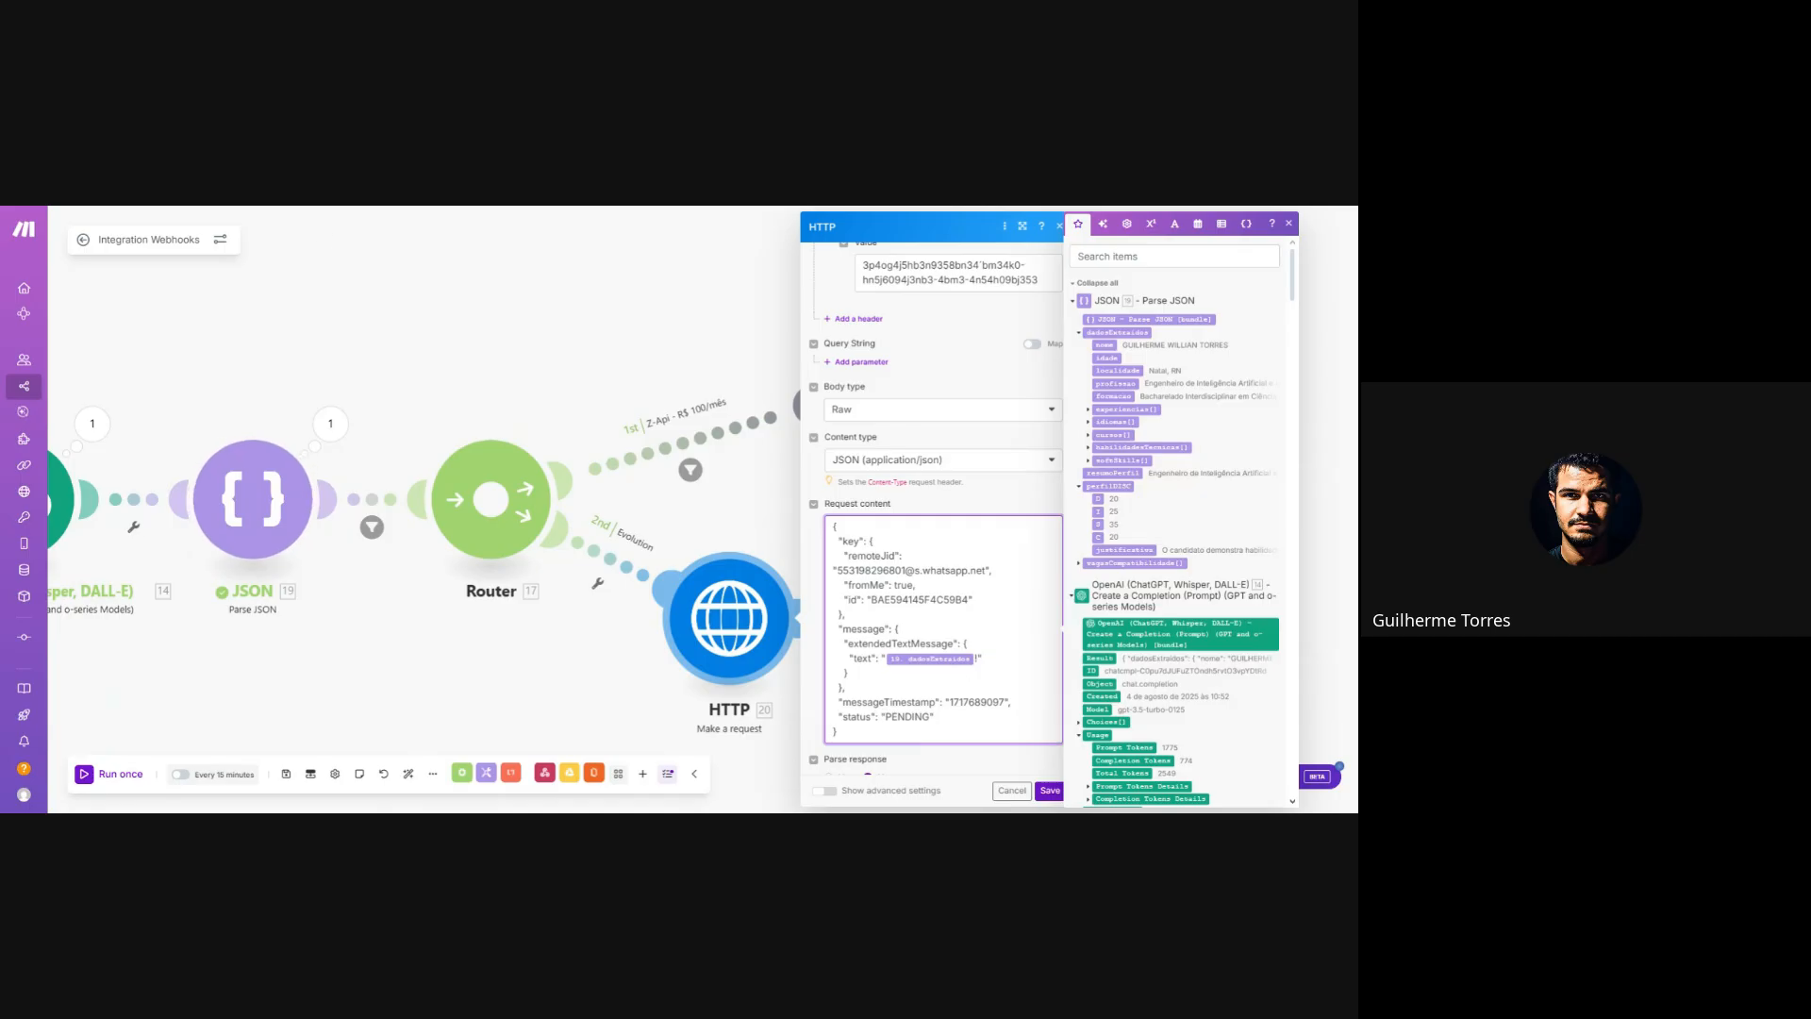
pyautogui.press('Escape')
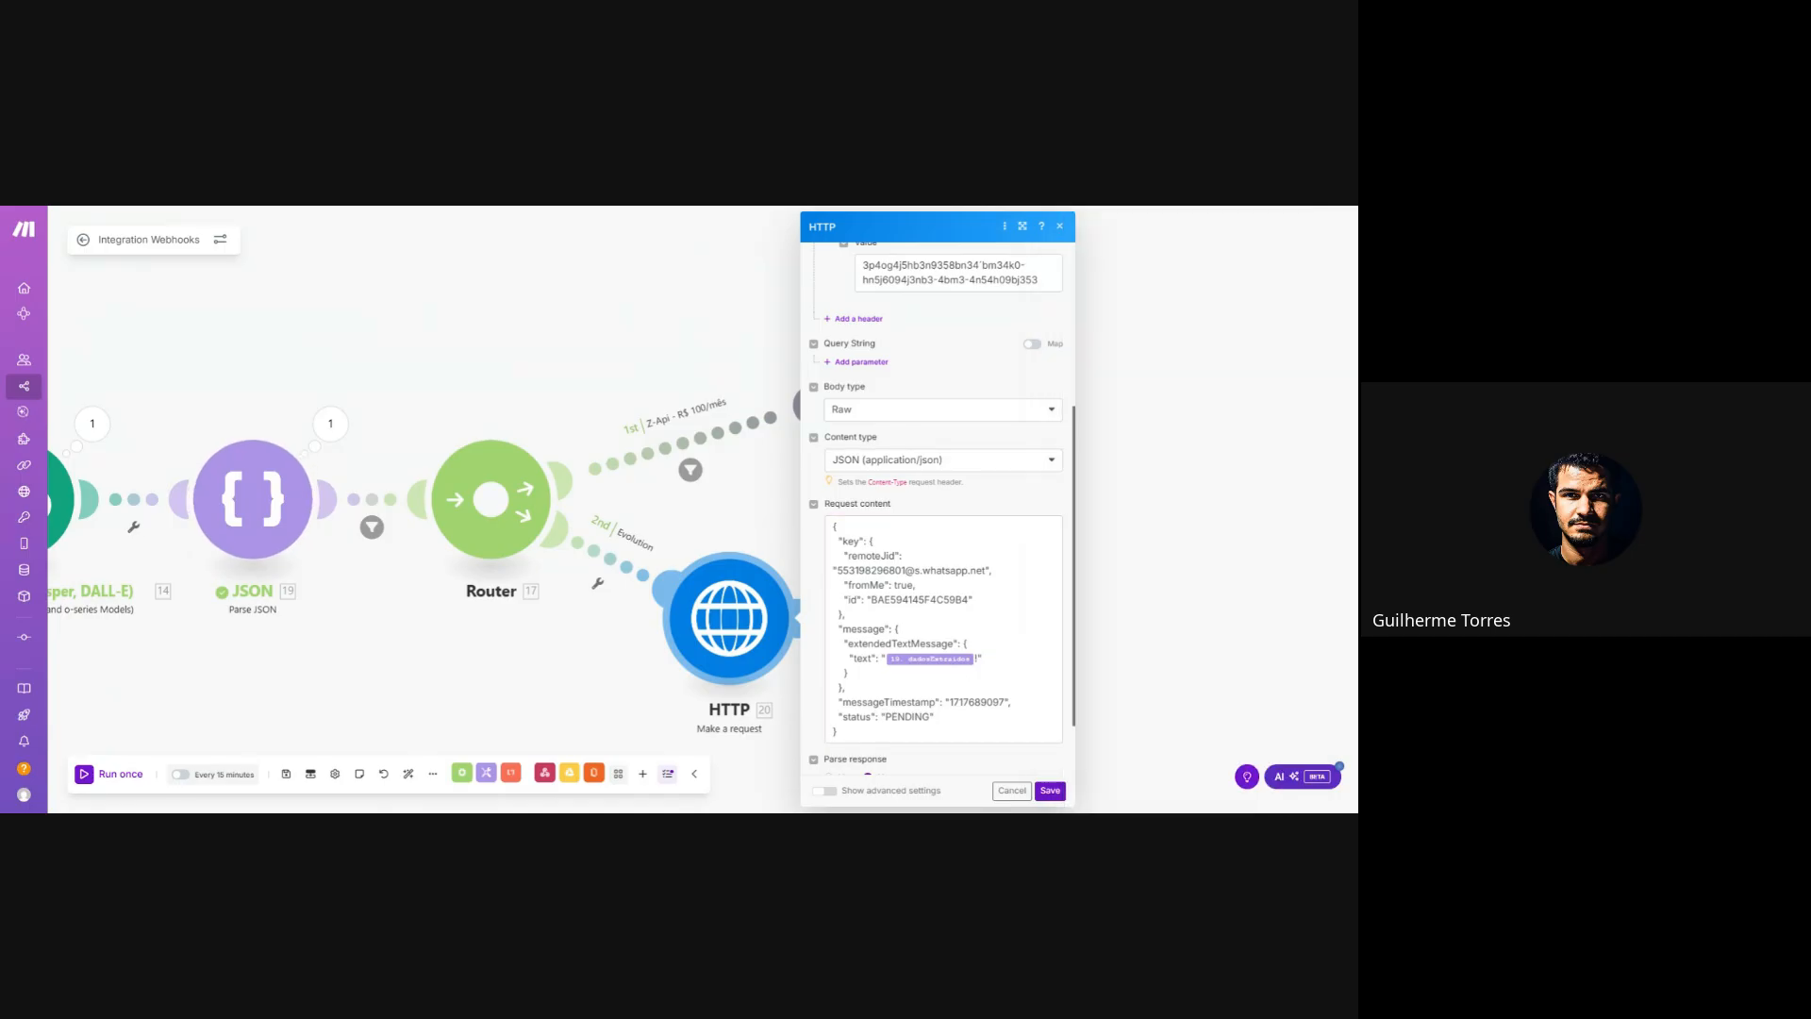